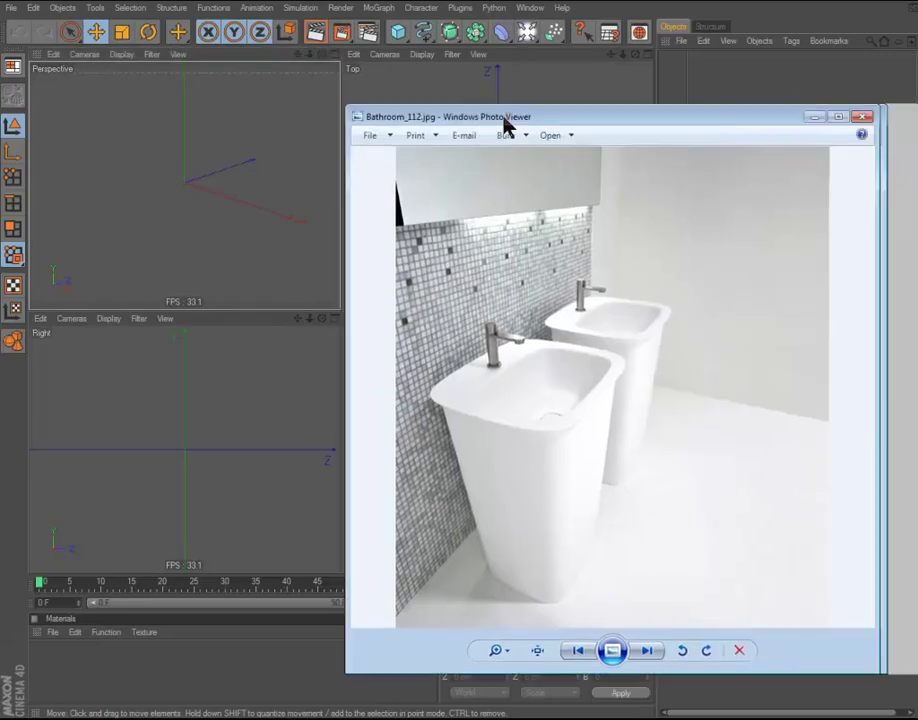
# Step: Study the sinks and faucet spout in the reference photo, then close it
pyautogui.moveTo(502, 118); pyautogui.dragTo(406, 56)
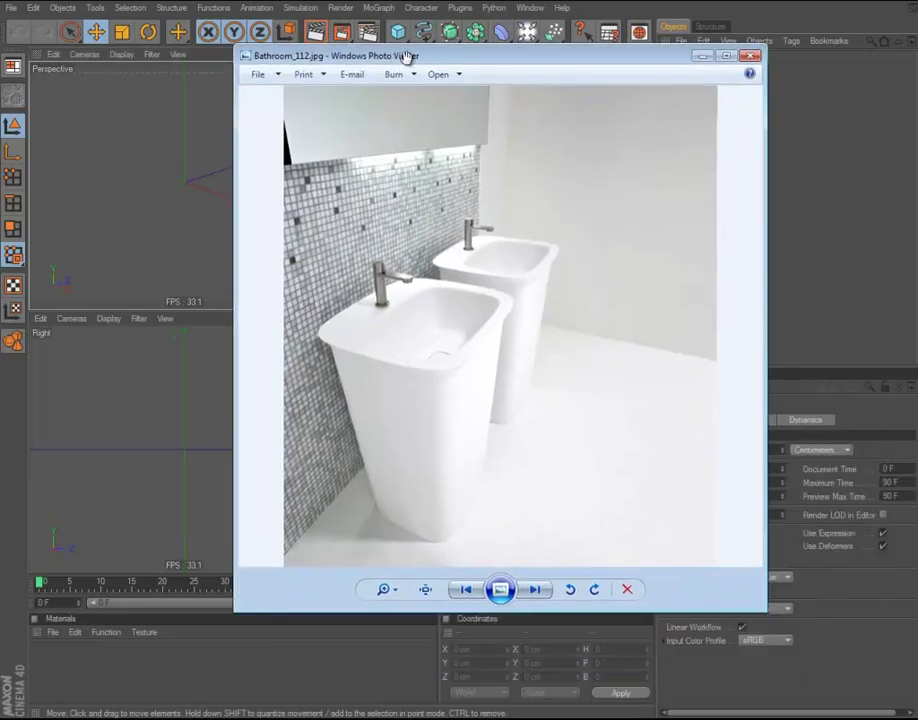
pyautogui.scroll(1, 517, 389)
pyautogui.scroll(1, 523, 324)
pyautogui.scroll(1, 512, 340)
pyautogui.scroll(1, 555, 340)
pyautogui.scroll(-1, 573, 271)
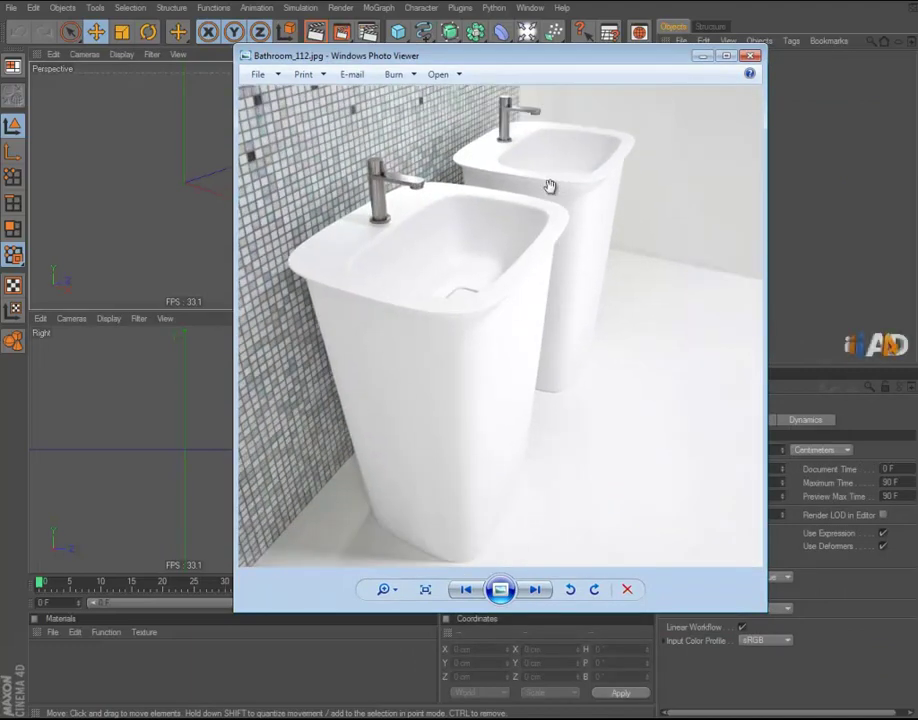
pyautogui.moveTo(525, 234); pyautogui.dragTo(527, 284)
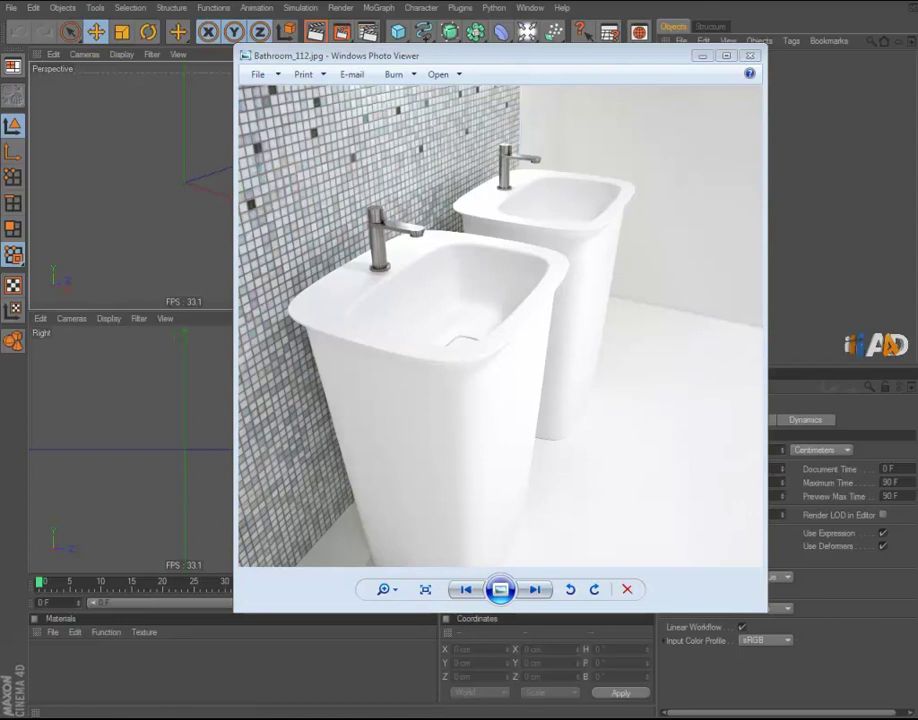
pyautogui.scroll(1, 415, 487)
pyautogui.scroll(1, 415, 487)
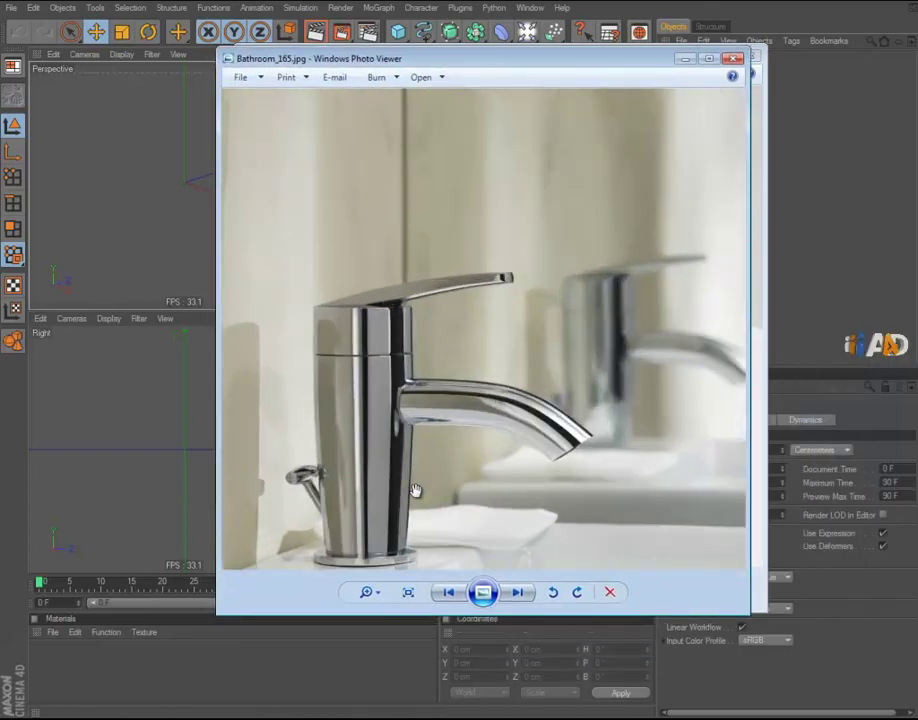
pyautogui.moveTo(415, 487); pyautogui.dragTo(515, 229)
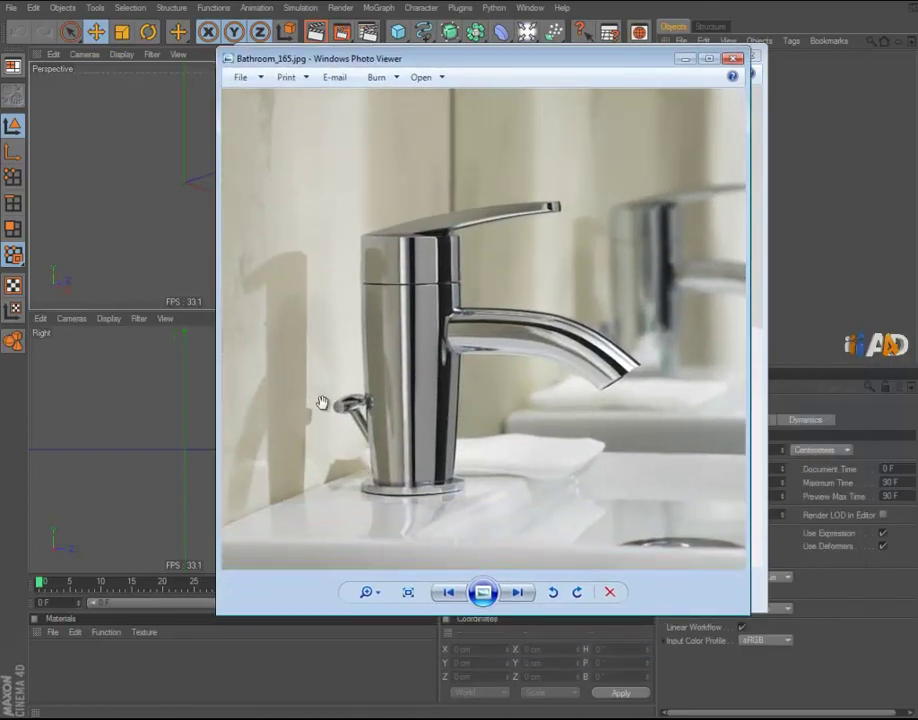
pyautogui.click(740, 60)
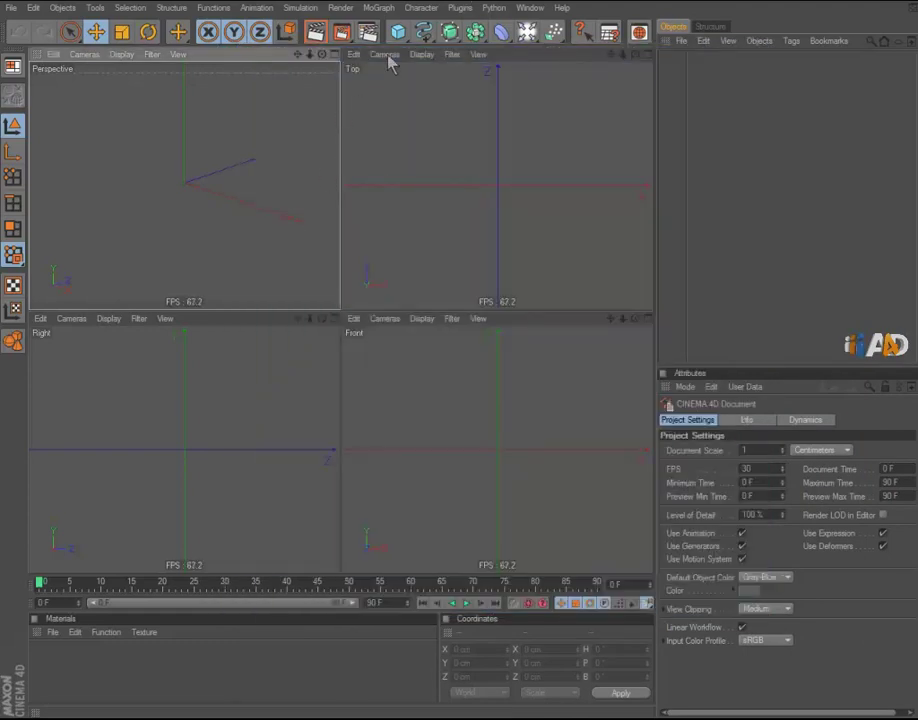
# Step: Add a flat Polygon object, maximise the Perspective view and select its face in Polygons mode
pyautogui.moveTo(397, 32); pyautogui.dragTo(433, 78)
pyautogui.click(446, 79)
pyautogui.middleClick(219, 201)
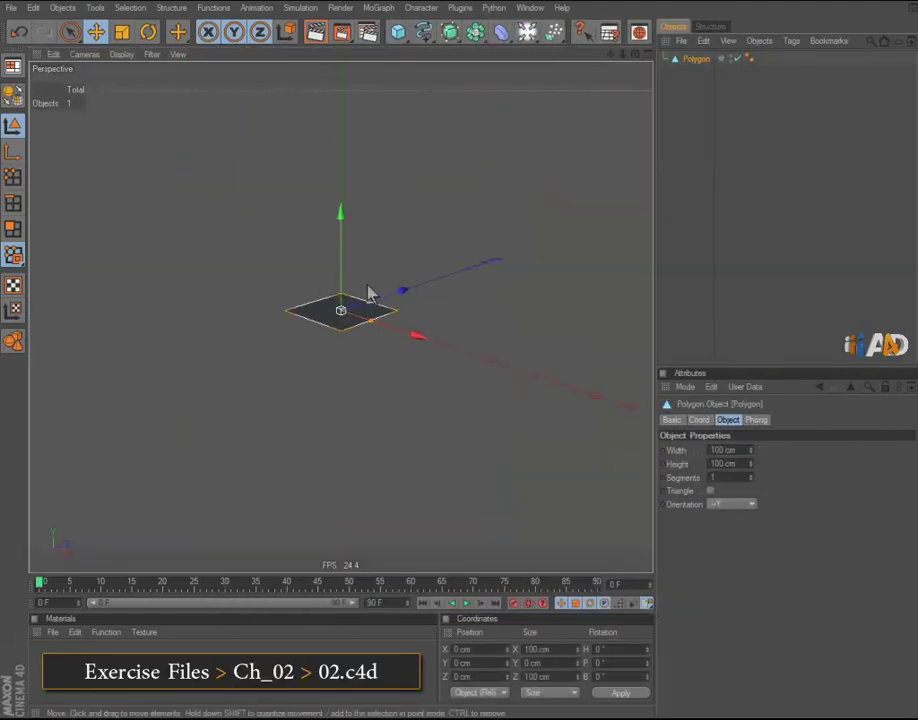
pyautogui.click(397, 32)
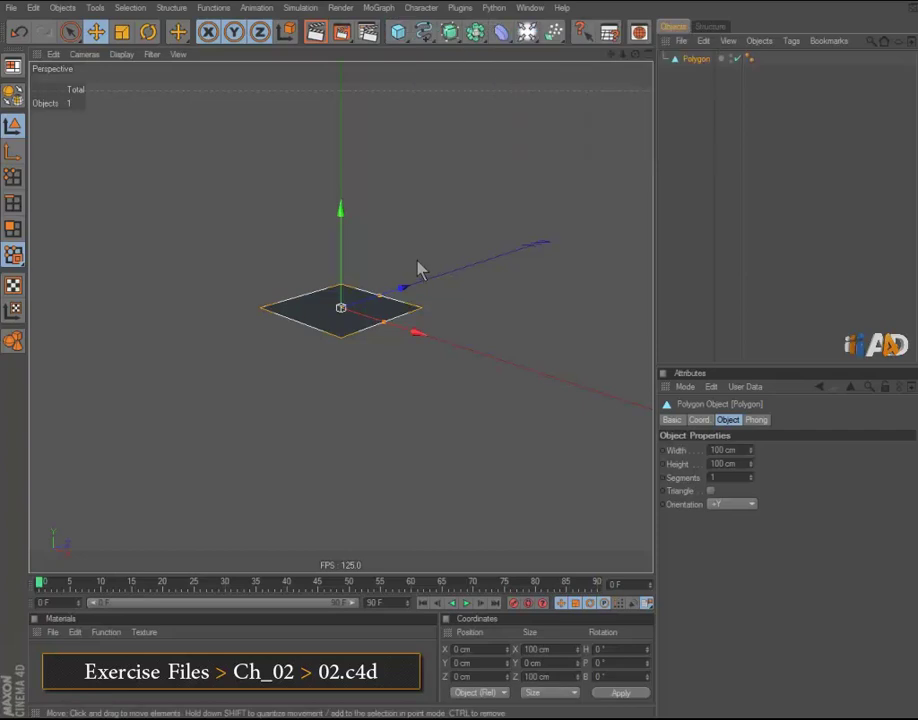
pyautogui.click(692, 58)
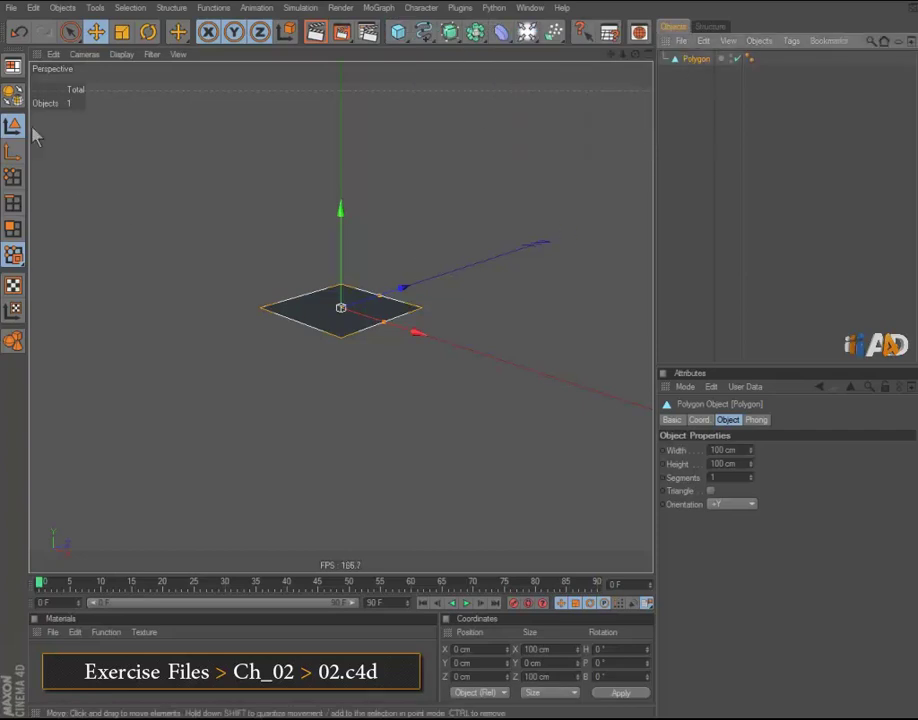
pyautogui.click(13, 229)
pyautogui.click(318, 322)
# Step: Extrude the square face 250 cm upward with Create Caps enabled
pyautogui.press('d')
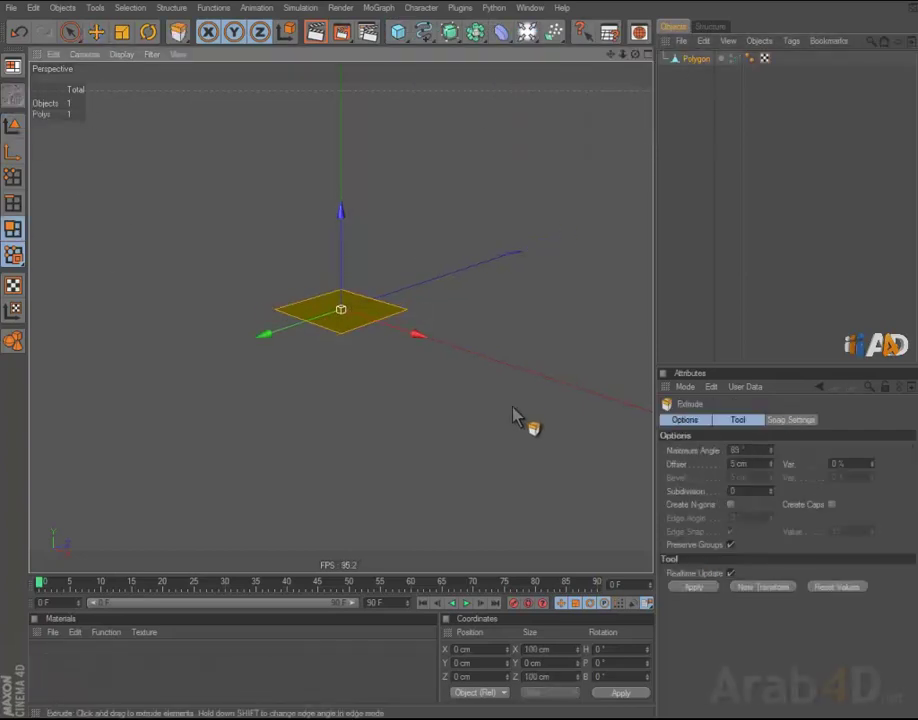
pyautogui.click(831, 504)
pyautogui.moveTo(580, 455)
pyautogui.keyDown('alt'); pyautogui.mouseDown()
pyautogui.moveTo(467, 375)
pyautogui.moveTo(529, 344)
pyautogui.moveTo(461, 354)
pyautogui.mouseUp(); pyautogui.keyUp('alt')
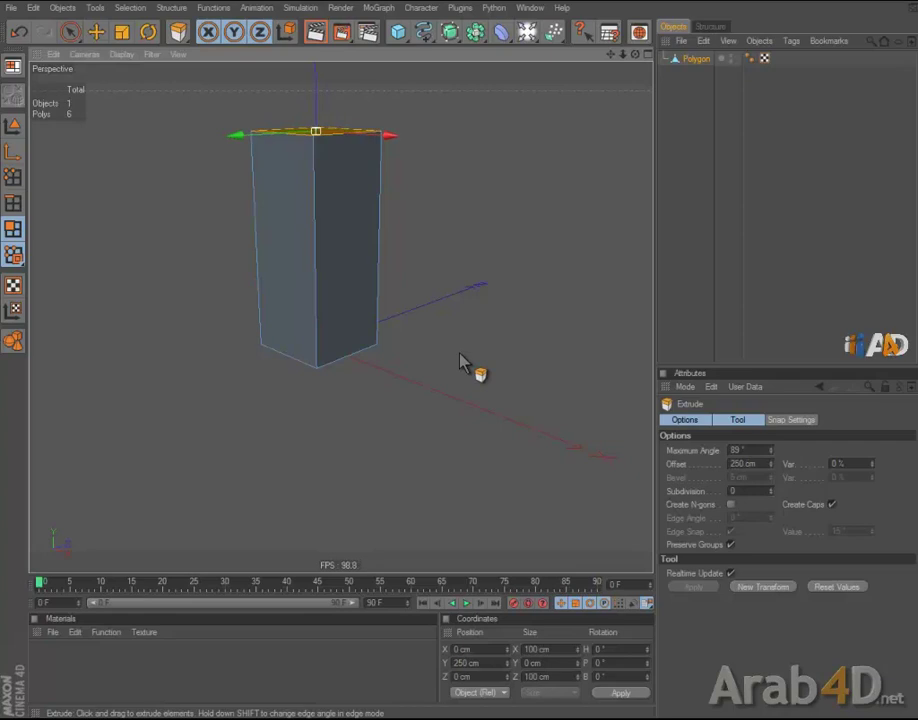
# Step: Scale the top face up so the box's top widens to 121.6 cm
pyautogui.press('t')
pyautogui.moveTo(467, 362)
pyautogui.mouseDown()
pyautogui.moveTo(465, 395)
pyautogui.moveTo(514, 315)
pyautogui.mouseUp()
pyautogui.click(70, 32)
pyautogui.click(13, 203)
pyautogui.keyDown('alt'); pyautogui.moveTo(430, 260); pyautogui.dragTo(481, 168); pyautogui.keyUp('alt')
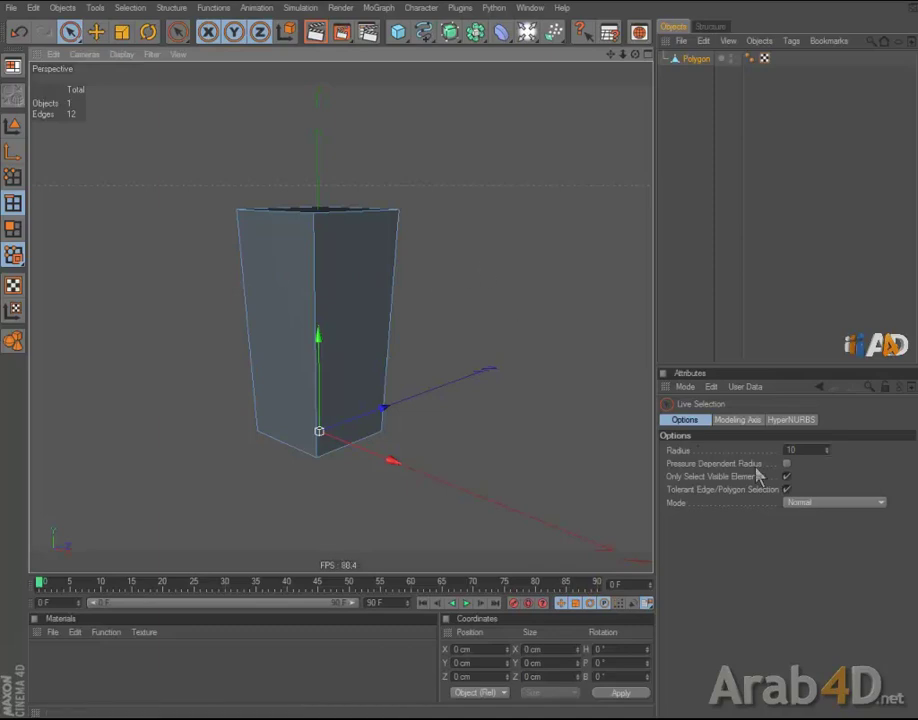
# Step: Select the box's four vertical edges and bevel them with a 6.5 cm inner offset
pyautogui.click(787, 477)
pyautogui.moveTo(220, 330)
pyautogui.mouseDown()
pyautogui.moveTo(470, 362)
pyautogui.moveTo(462, 362)
pyautogui.moveTo(473, 312)
pyautogui.moveTo(473, 371)
pyautogui.moveTo(528, 323)
pyautogui.mouseUp()
pyautogui.click(787, 476)
pyautogui.press('m')
pyautogui.press('s')
pyautogui.scroll(2, 528, 322)
pyautogui.scroll(2, 516, 334)
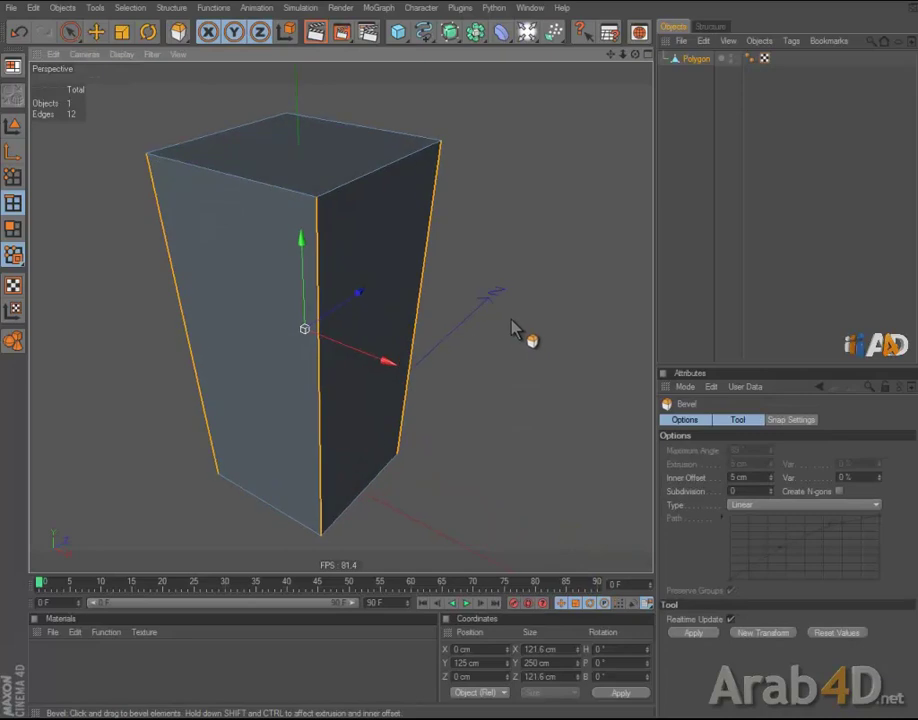
pyautogui.scroll(3, 512, 328)
pyautogui.scroll(3, 469, 360)
pyautogui.scroll(2, 540, 310)
pyautogui.moveTo(549, 307)
pyautogui.mouseDown()
pyautogui.moveTo(465, 362)
pyautogui.moveTo(525, 322)
pyautogui.moveTo(455, 355)
pyautogui.moveTo(447, 190)
pyautogui.mouseUp()
# Step: Orbit up to the top face and clear the vertical edge selection
pyautogui.moveTo(334, 231)
pyautogui.keyDown('alt'); pyautogui.mouseDown()
pyautogui.moveTo(463, 371)
pyautogui.moveTo(305, 135)
pyautogui.mouseUp(); pyautogui.keyUp('alt')
pyautogui.click(69, 31)
pyautogui.moveTo(106, 127)
pyautogui.keyDown('alt'); pyautogui.mouseDown()
pyautogui.moveTo(354, 205)
pyautogui.moveTo(58, 197)
pyautogui.mouseUp(); pyautogui.keyUp('alt')
pyautogui.keyDown('alt'); pyautogui.moveTo(420, 219); pyautogui.dragTo(496, 190); pyautogui.keyUp('alt')
pyautogui.click(513, 185)
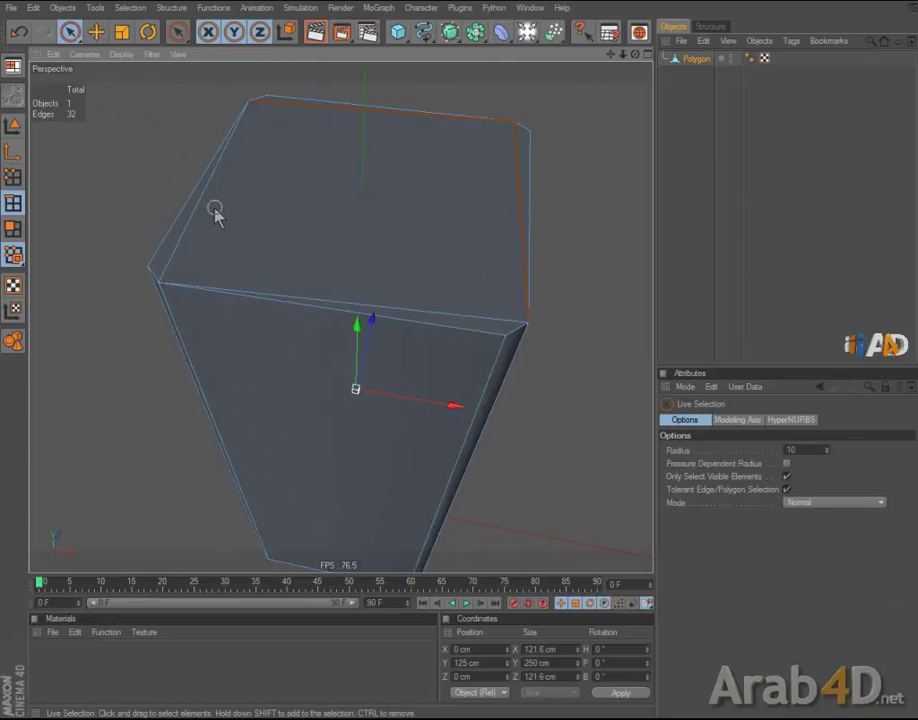
# Step: Dissolve the edge loop around the box's top face
pyautogui.click(455, 316)
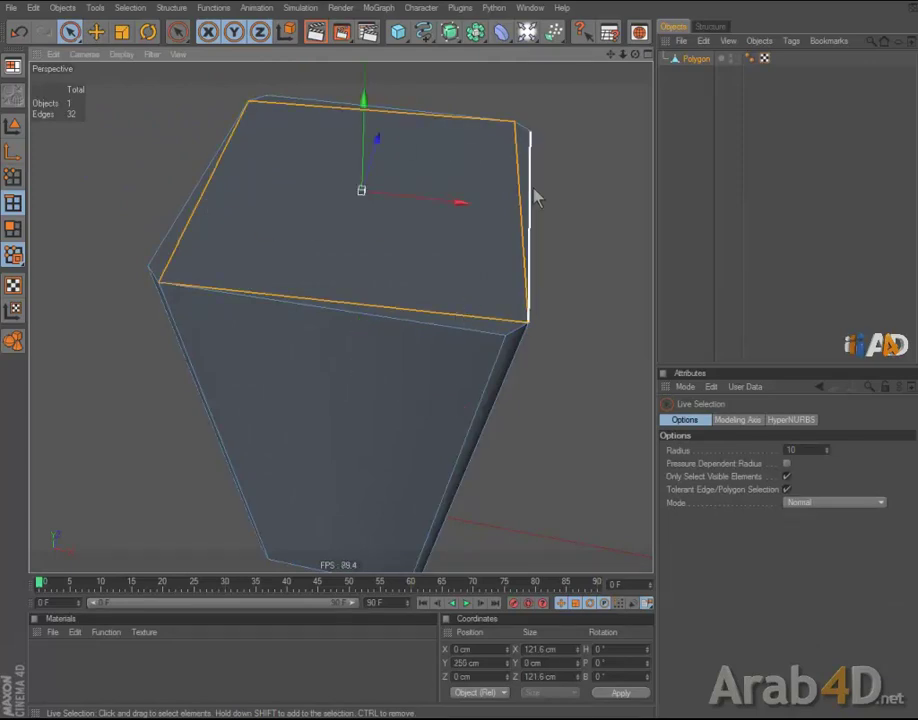
pyautogui.rightClick(566, 195)
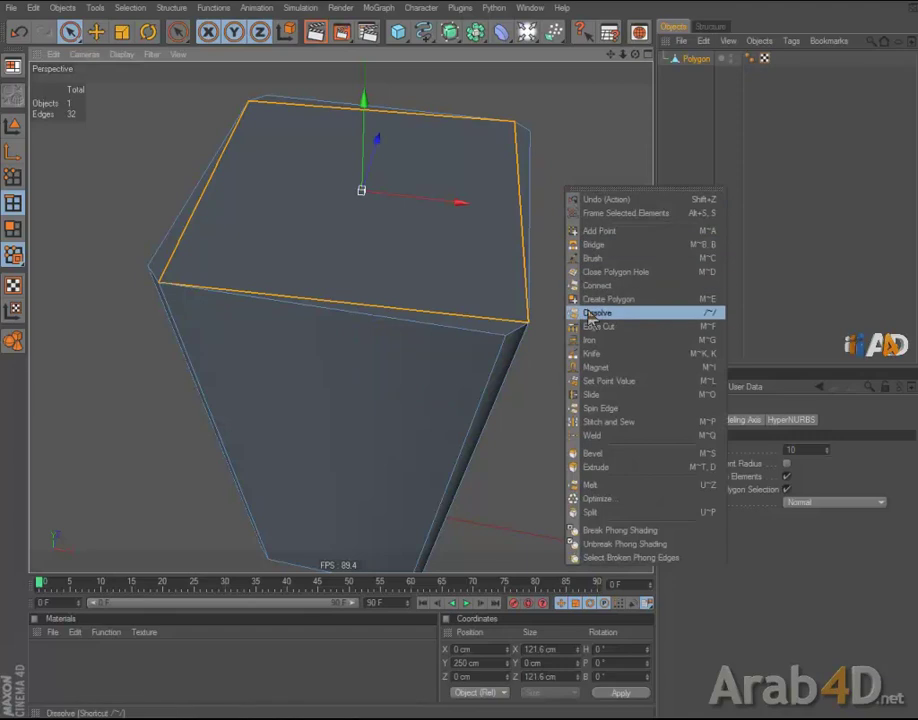
pyautogui.click(592, 311)
# Step: Dissolve the edge loop around the bottom face, leaving 24 edges
pyautogui.moveTo(553, 175)
pyautogui.keyDown('alt'); pyautogui.mouseDown()
pyautogui.moveTo(473, 393)
pyautogui.moveTo(463, 307)
pyautogui.moveTo(473, 287)
pyautogui.moveTo(280, 225)
pyautogui.mouseUp(); pyautogui.keyUp('alt')
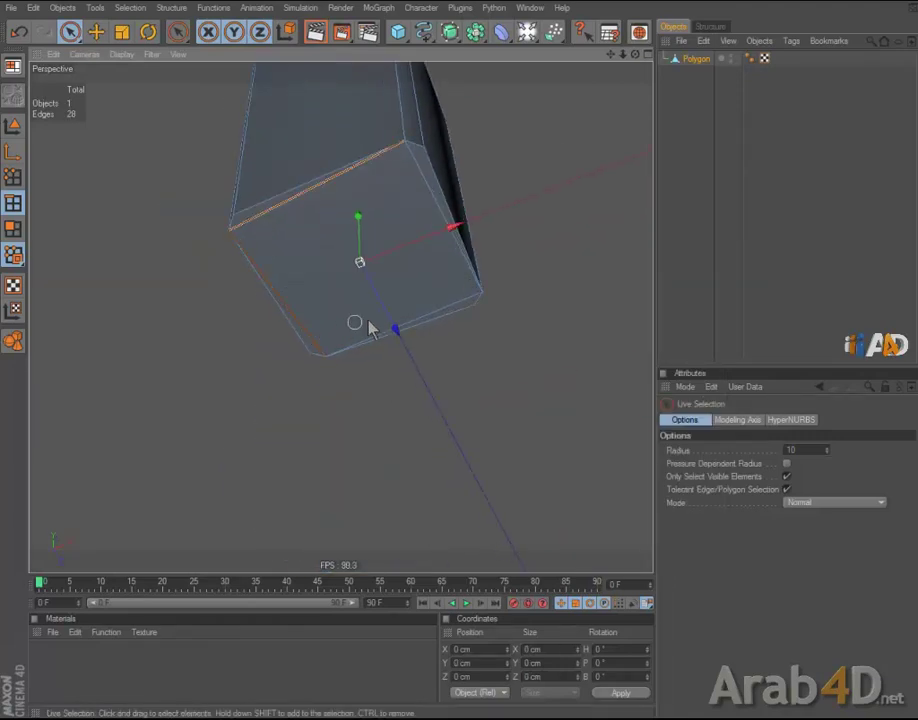
pyautogui.click(430, 204)
pyautogui.rightClick(526, 174)
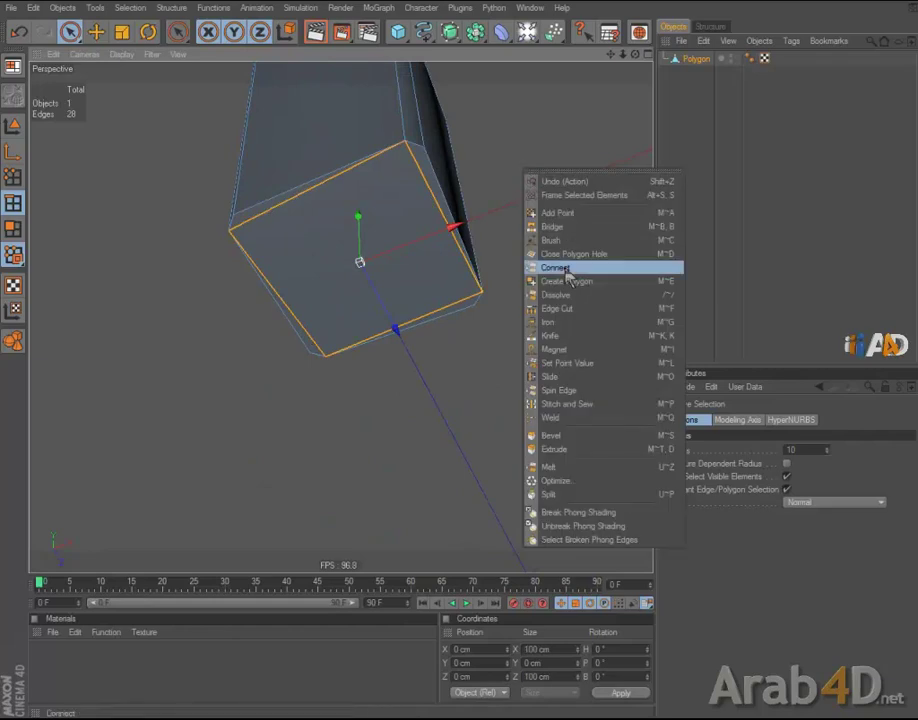
pyautogui.click(572, 295)
pyautogui.moveTo(588, 178)
pyautogui.keyDown('alt'); pyautogui.mouseDown()
pyautogui.moveTo(463, 365)
pyautogui.moveTo(458, 340)
pyautogui.moveTo(551, 232)
pyautogui.moveTo(520, 215)
pyautogui.moveTo(461, 367)
pyautogui.moveTo(538, 141)
pyautogui.moveTo(461, 365)
pyautogui.mouseUp(); pyautogui.keyUp('alt')
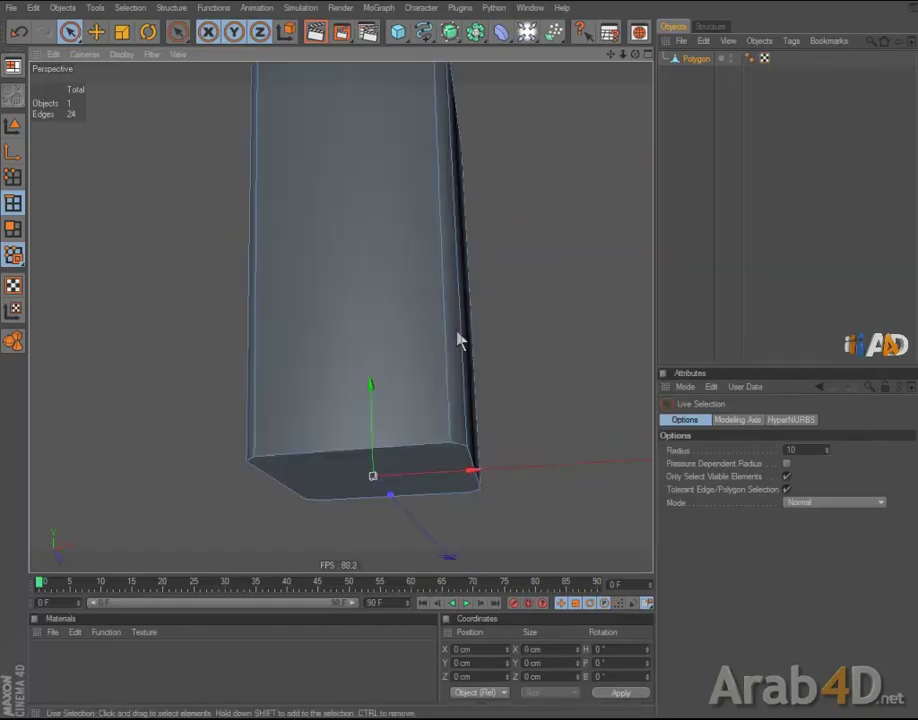
# Step: Knife-cut lines along all four sides of the top and bottom faces, reaching 48 edges
pyautogui.press('k')
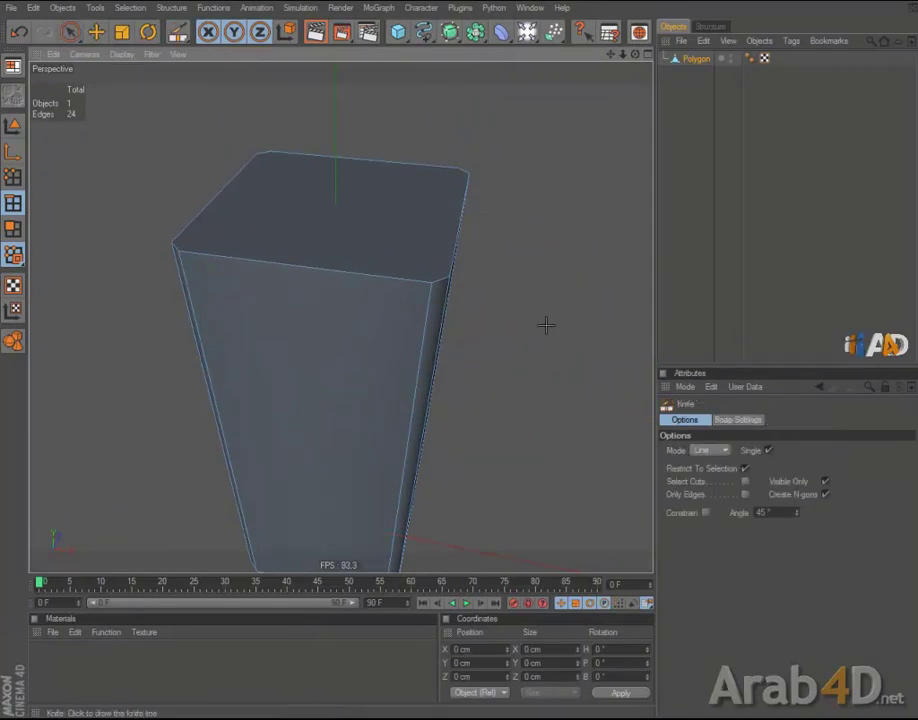
pyautogui.moveTo(565, 396)
pyautogui.keyDown('alt'); pyautogui.mouseDown()
pyautogui.moveTo(455, 348)
pyautogui.moveTo(440, 197)
pyautogui.moveTo(421, 570)
pyautogui.mouseUp(); pyautogui.keyUp('alt')
pyautogui.moveTo(219, 204)
pyautogui.mouseDown()
pyautogui.moveTo(185, 408)
pyautogui.moveTo(440, 388)
pyautogui.mouseUp()
pyautogui.moveTo(203, 203)
pyautogui.mouseDown()
pyautogui.moveTo(316, 211)
pyautogui.moveTo(443, 194)
pyautogui.moveTo(459, 363)
pyautogui.moveTo(459, 314)
pyautogui.moveTo(413, 129)
pyautogui.moveTo(184, 193)
pyautogui.moveTo(252, 419)
pyautogui.mouseUp()
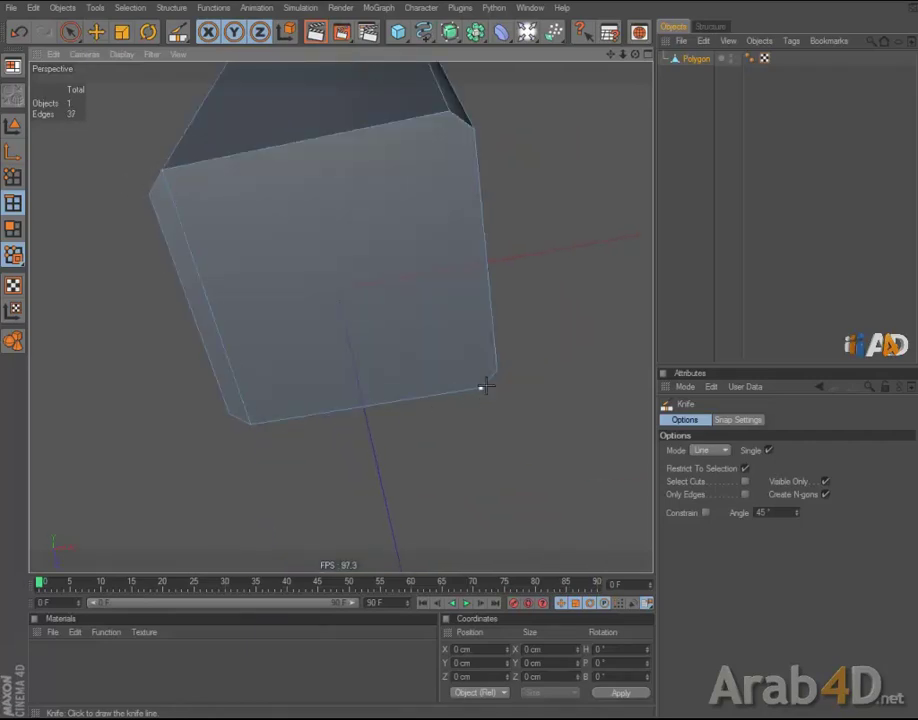
pyautogui.moveTo(480, 380)
pyautogui.mouseDown()
pyautogui.moveTo(452, 108)
pyautogui.moveTo(150, 193)
pyautogui.mouseUp()
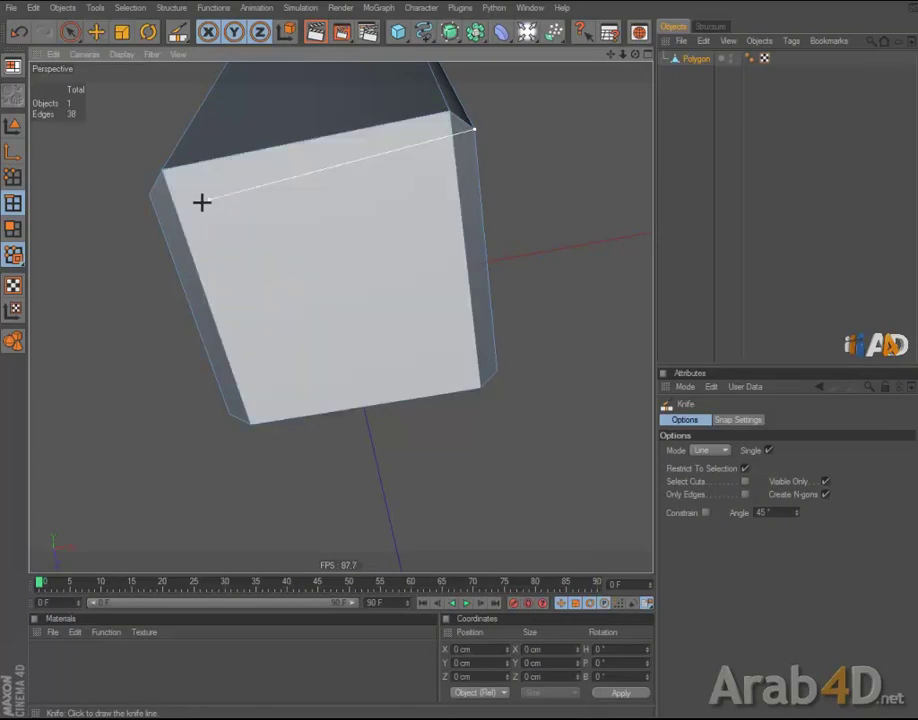
pyautogui.moveTo(224, 416); pyautogui.dragTo(494, 370)
pyautogui.moveTo(573, 253)
pyautogui.keyDown('alt'); pyautogui.mouseDown()
pyautogui.moveTo(546, 264)
pyautogui.moveTo(533, 305)
pyautogui.moveTo(498, 338)
pyautogui.moveTo(455, 355)
pyautogui.moveTo(518, 330)
pyautogui.mouseUp(); pyautogui.keyUp('alt')
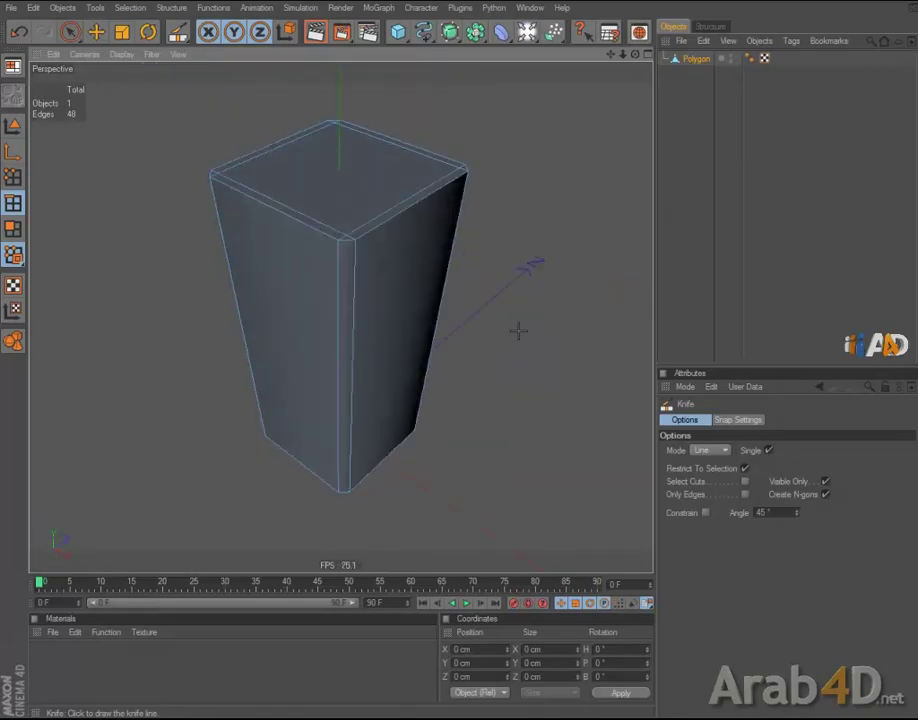
pyautogui.click(71, 32)
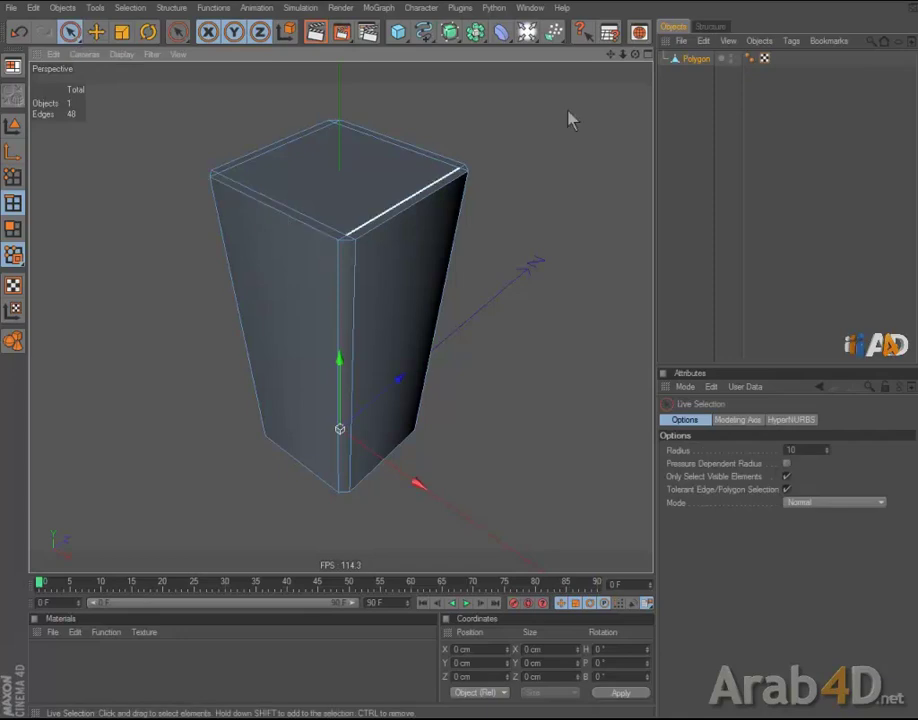
# Step: Place the Polygon object inside a new HyperNURBS
pyautogui.click(696, 58)
pyautogui.click(450, 32)
pyautogui.moveTo(633, 102)
pyautogui.keyDown('alt'); pyautogui.mouseDown()
pyautogui.moveTo(428, 365)
pyautogui.moveTo(477, 369)
pyautogui.moveTo(463, 356)
pyautogui.moveTo(688, 4)
pyautogui.mouseUp(); pyautogui.keyUp('alt')
# Step: Set the viewport display to Isoparms, then disable the HyperNURBS smoothing
pyautogui.click(705, 74)
pyautogui.click(705, 58)
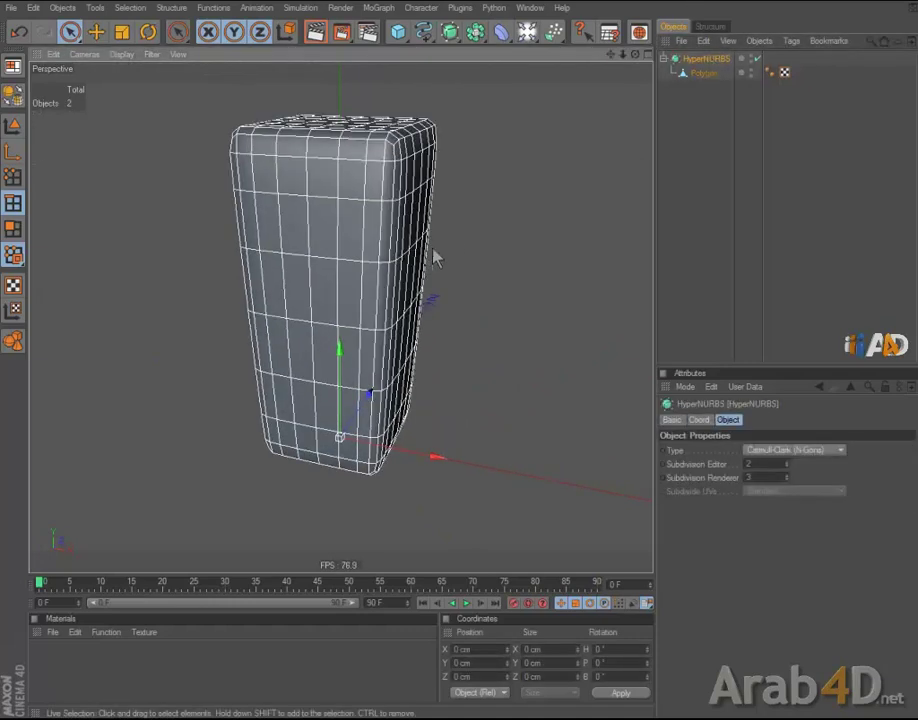
pyautogui.click(121, 54)
pyautogui.click(140, 233)
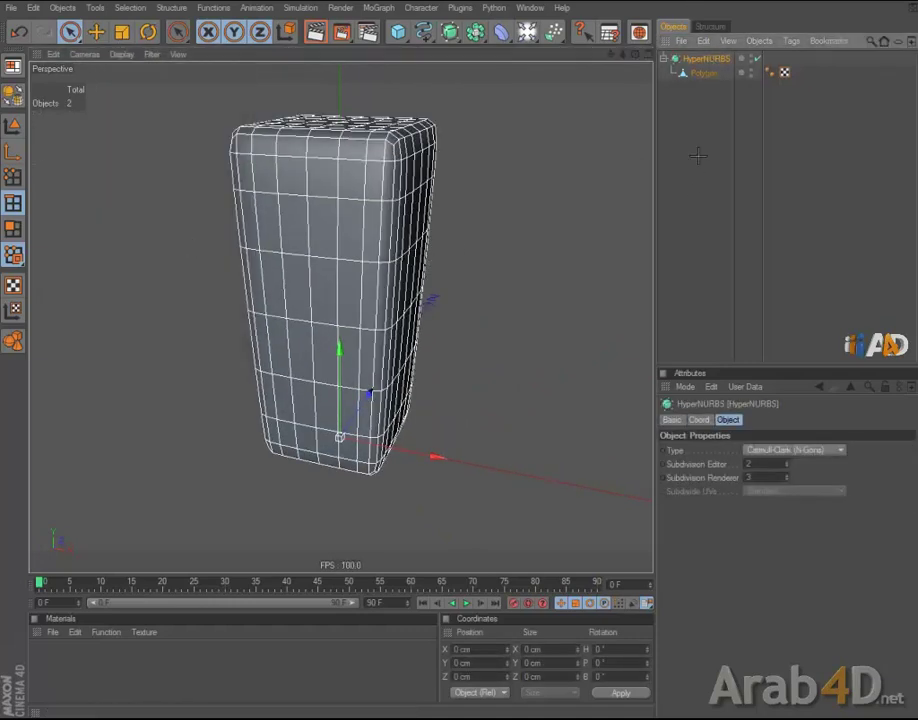
pyautogui.click(700, 110)
pyautogui.keyDown('alt'); pyautogui.moveTo(503, 212); pyautogui.dragTo(461, 361); pyautogui.keyUp('alt')
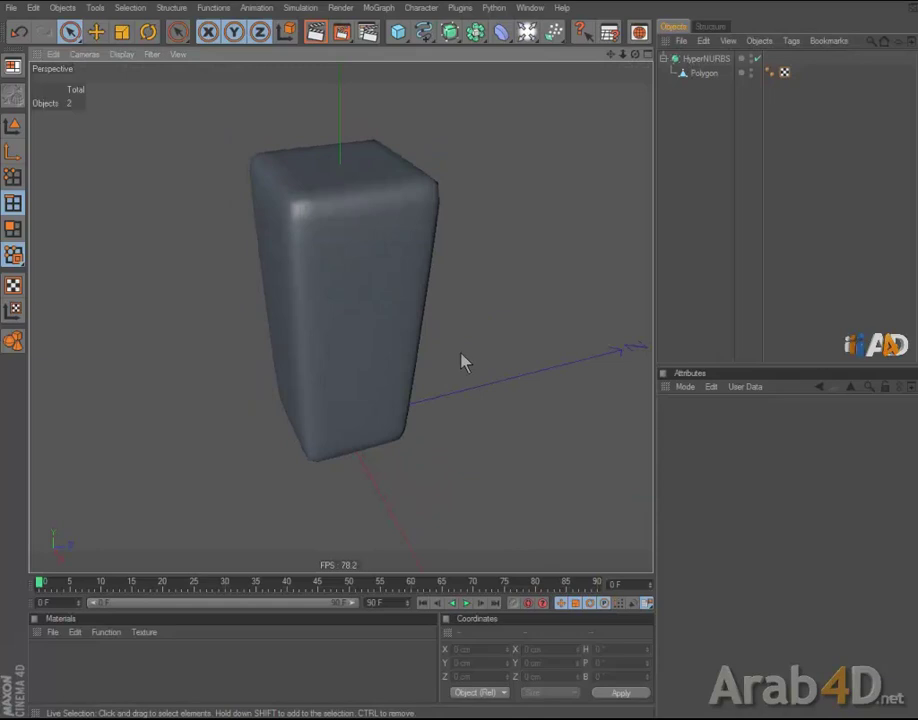
pyautogui.click(705, 74)
pyautogui.press('q')
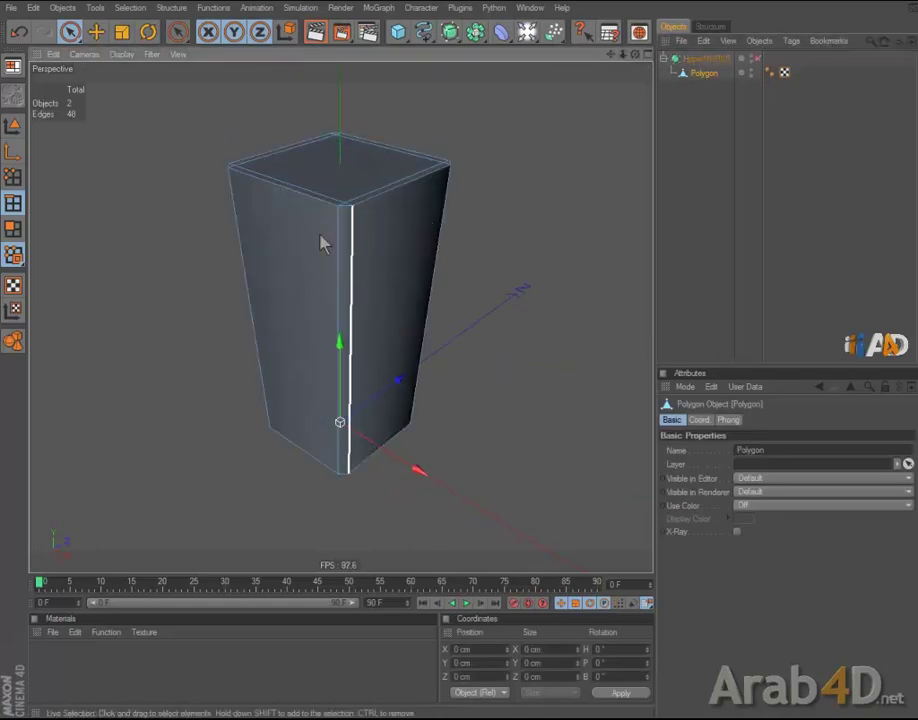
# Step: Set the Knife to Loop mode in Points mode and add a loop cut around the box
pyautogui.click(13, 183)
pyautogui.press('k')
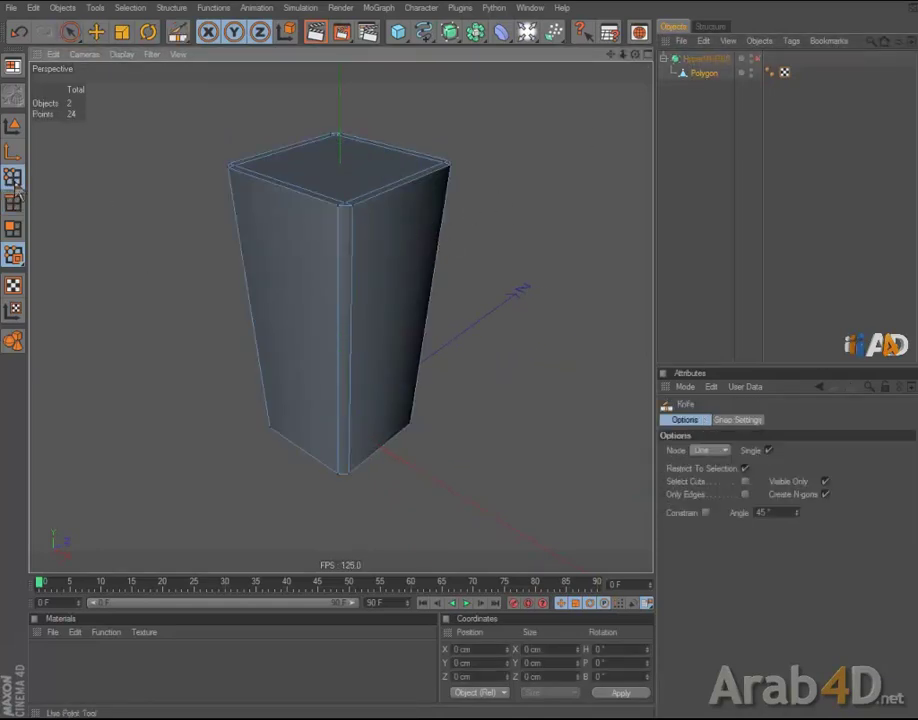
pyautogui.click(705, 450)
pyautogui.click(708, 505)
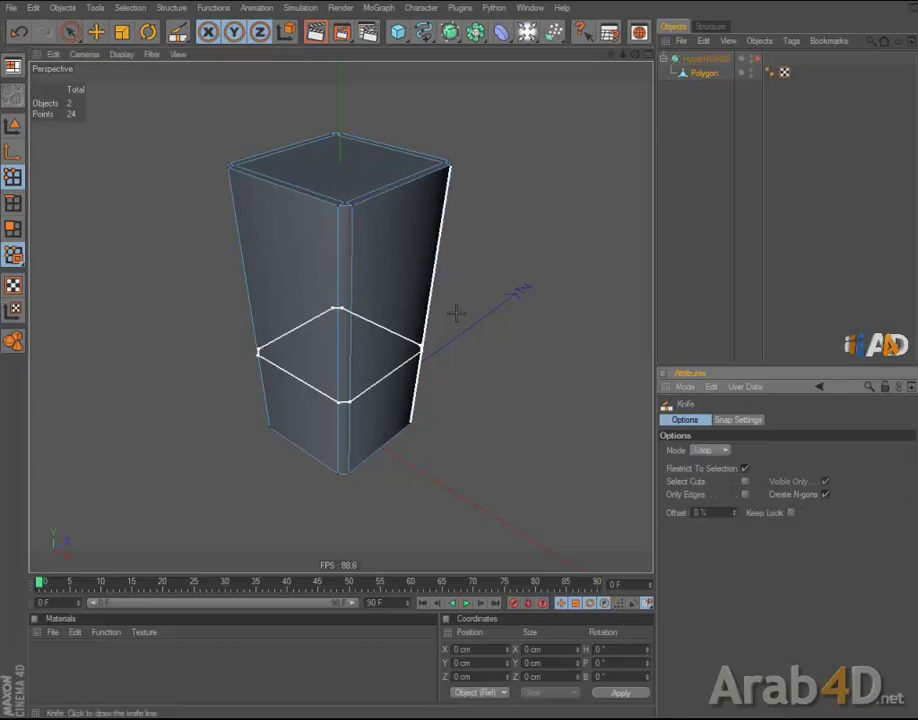
pyautogui.press('q')
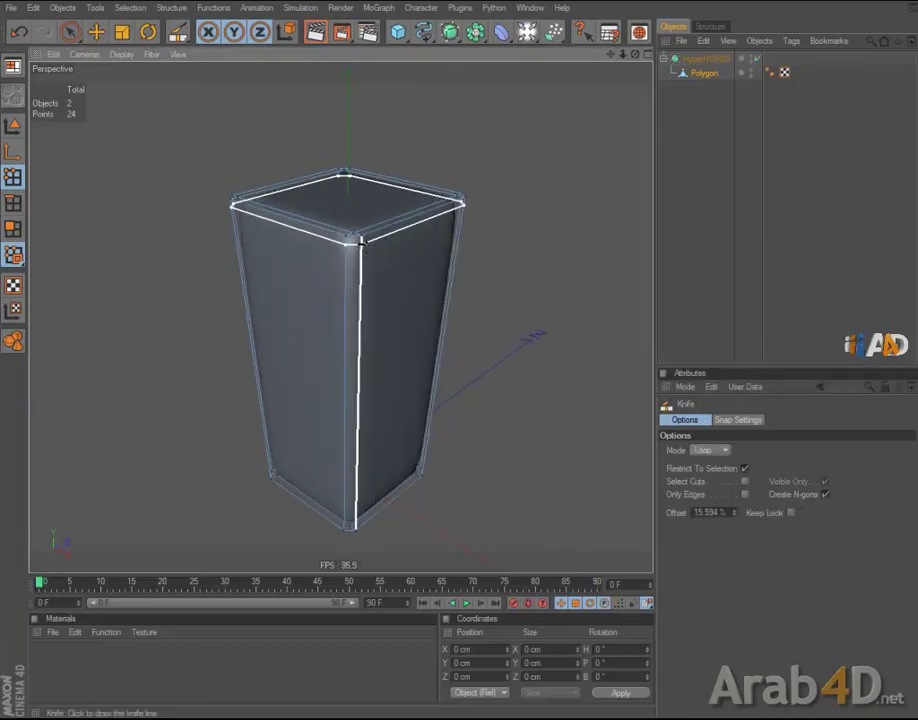
pyautogui.click(361, 242)
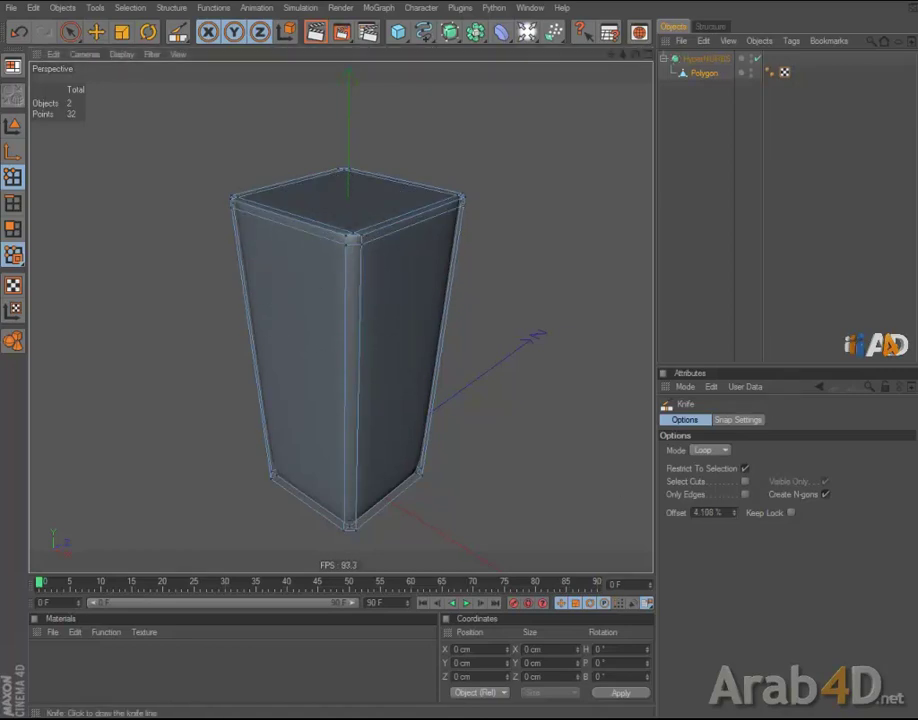
# Step: Add a second loop cut near the box's lower edge
pyautogui.scroll(1, 451, 375)
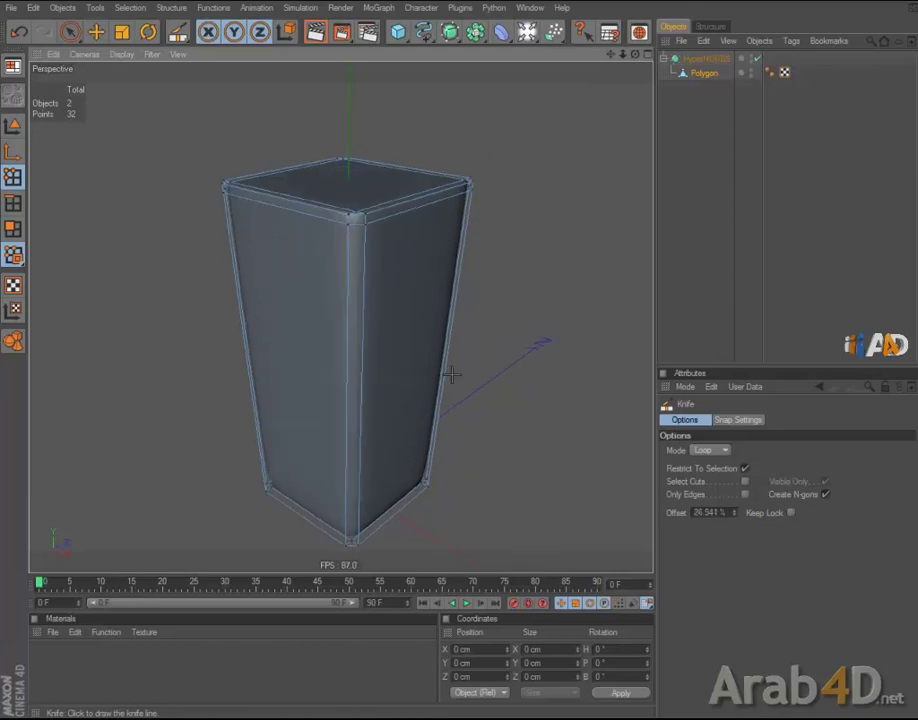
pyautogui.scroll(2, 498, 301)
pyautogui.scroll(2, 498, 312)
pyautogui.scroll(3, 528, 311)
pyautogui.moveTo(528, 311)
pyautogui.keyDown('alt'); pyautogui.mouseDown()
pyautogui.moveTo(510, 333)
pyautogui.moveTo(529, 332)
pyautogui.moveTo(488, 262)
pyautogui.moveTo(601, 222)
pyautogui.mouseUp(); pyautogui.keyUp('alt')
pyautogui.click(510, 333)
pyautogui.scroll(-2, 488, 262)
pyautogui.scroll(-2, 601, 222)
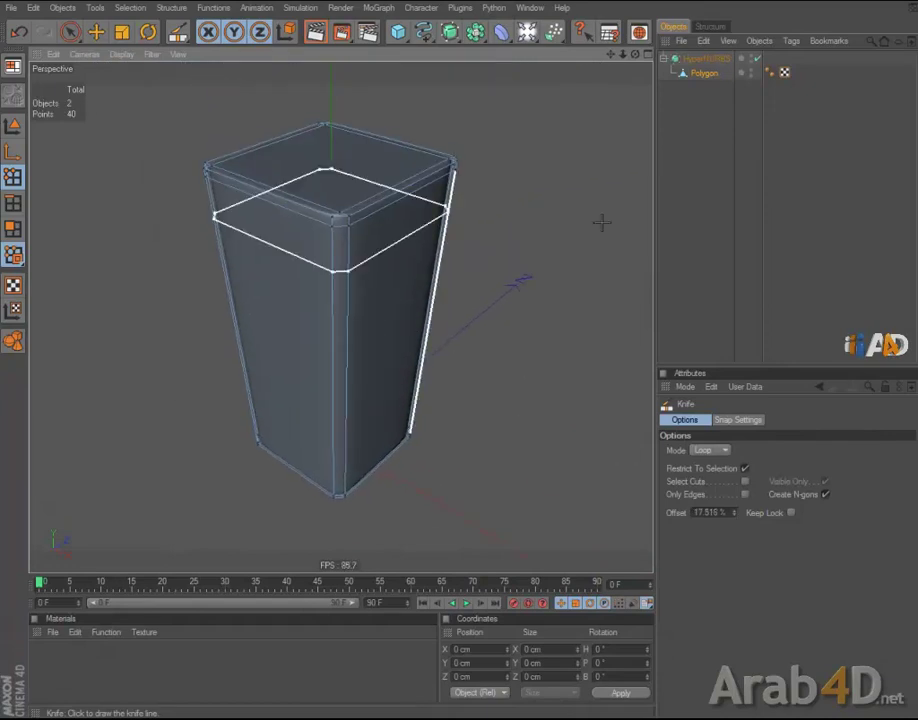
# Step: Re-enable HyperNURBS and inspect the tighter smoothed corners from above
pyautogui.press('q')
pyautogui.moveTo(512, 246)
pyautogui.keyDown('alt'); pyautogui.mouseDown()
pyautogui.moveTo(549, 201)
pyautogui.moveTo(467, 365)
pyautogui.moveTo(462, 357)
pyautogui.mouseUp(); pyautogui.keyUp('alt')
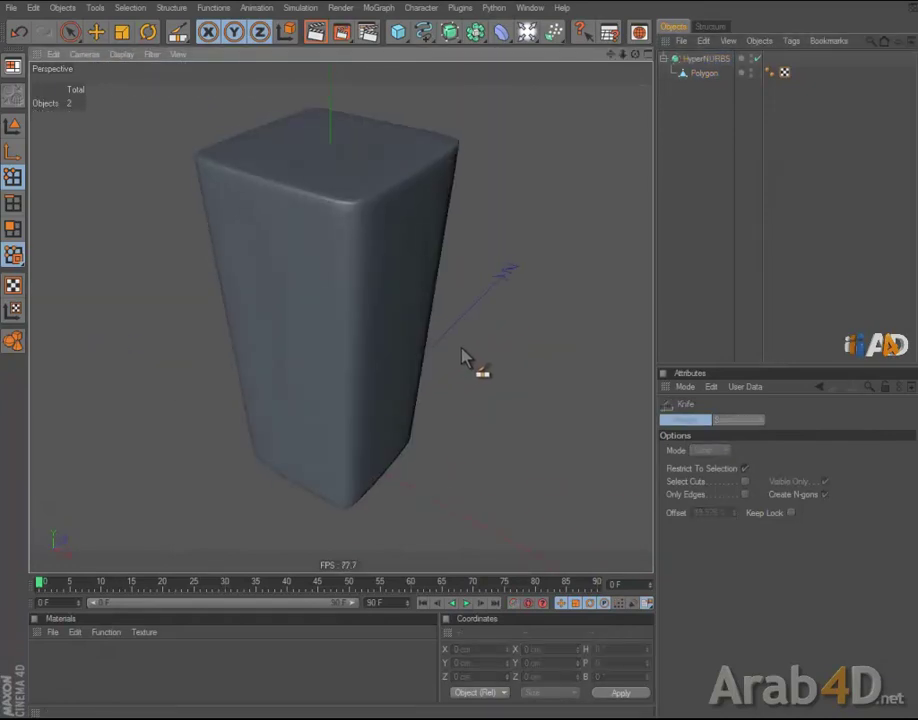
pyautogui.click(704, 73)
pyautogui.keyDown('alt'); pyautogui.moveTo(480, 300); pyautogui.dragTo(492, 219); pyautogui.keyUp('alt')
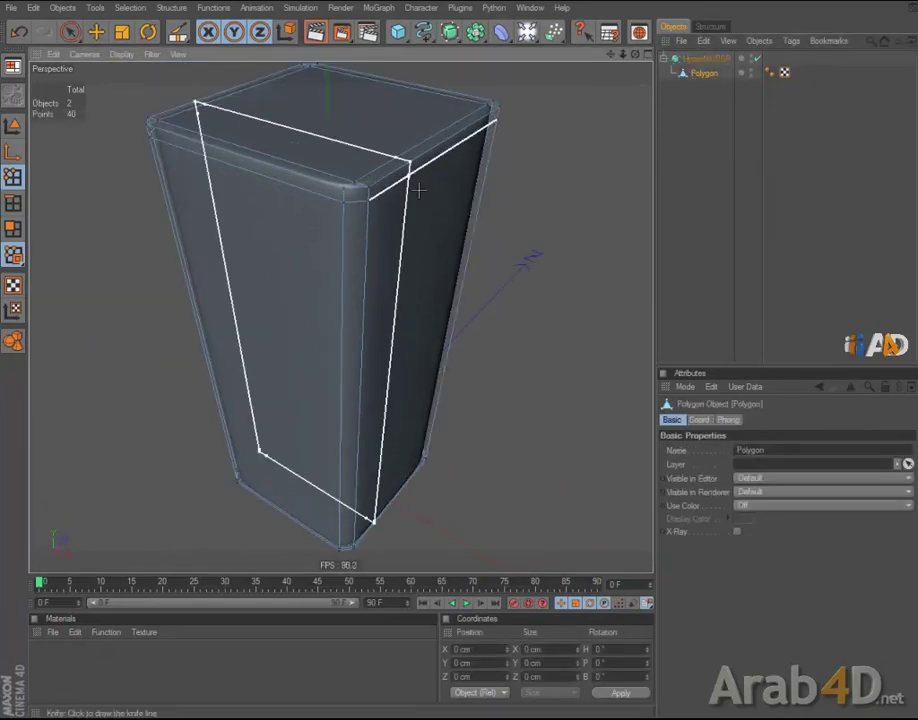
pyautogui.keyDown('alt'); pyautogui.moveTo(419, 190); pyautogui.dragTo(108, 20); pyautogui.keyUp('alt')
pyautogui.click(74, 34)
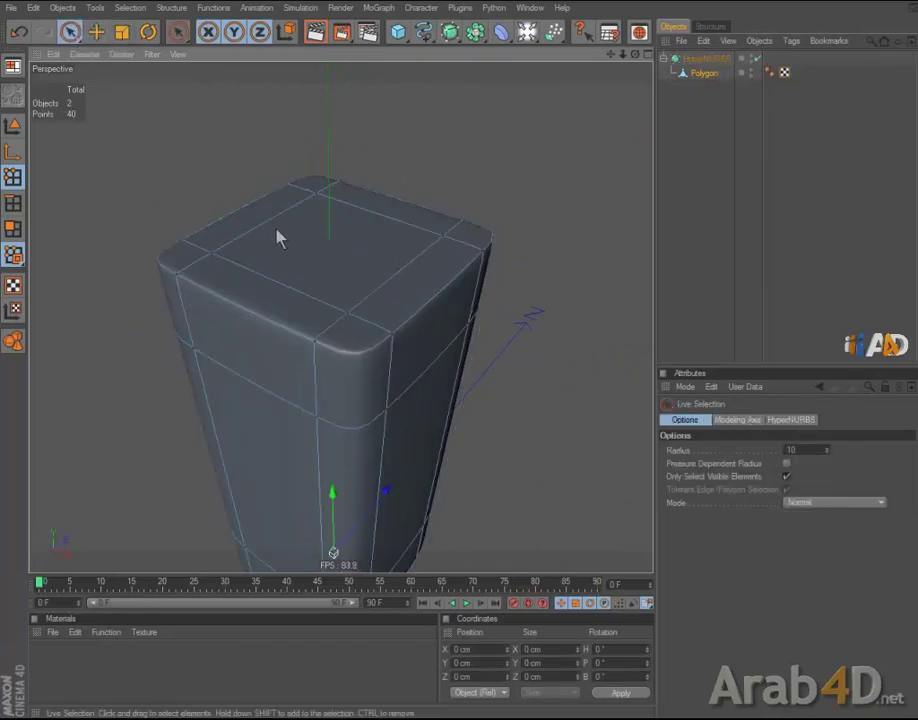
# Step: With smoothing off, split the box's top face into a separate Polygon object
pyautogui.press('q')
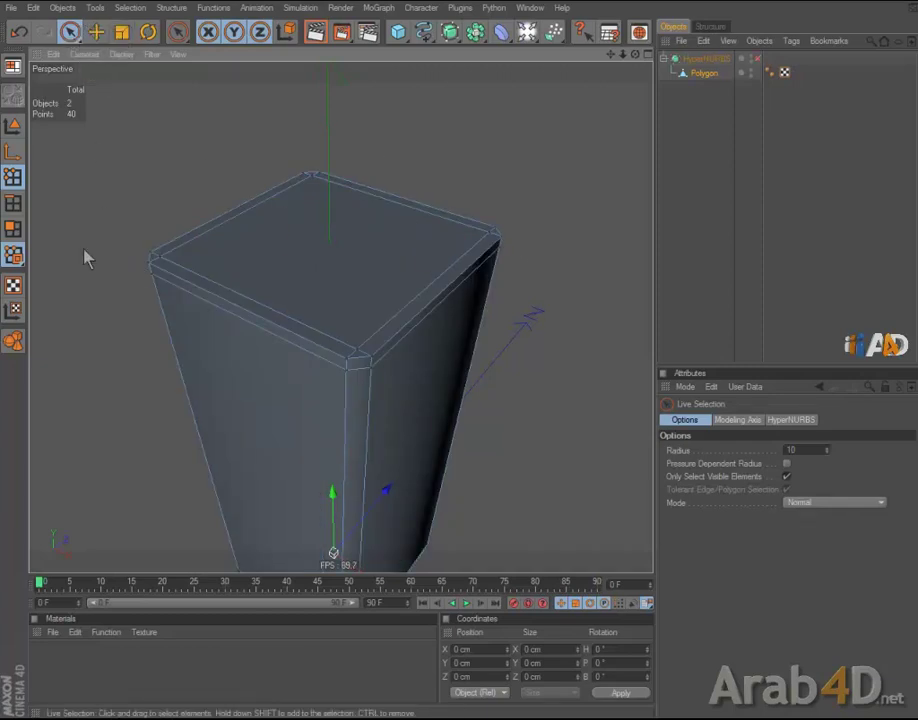
pyautogui.click(13, 229)
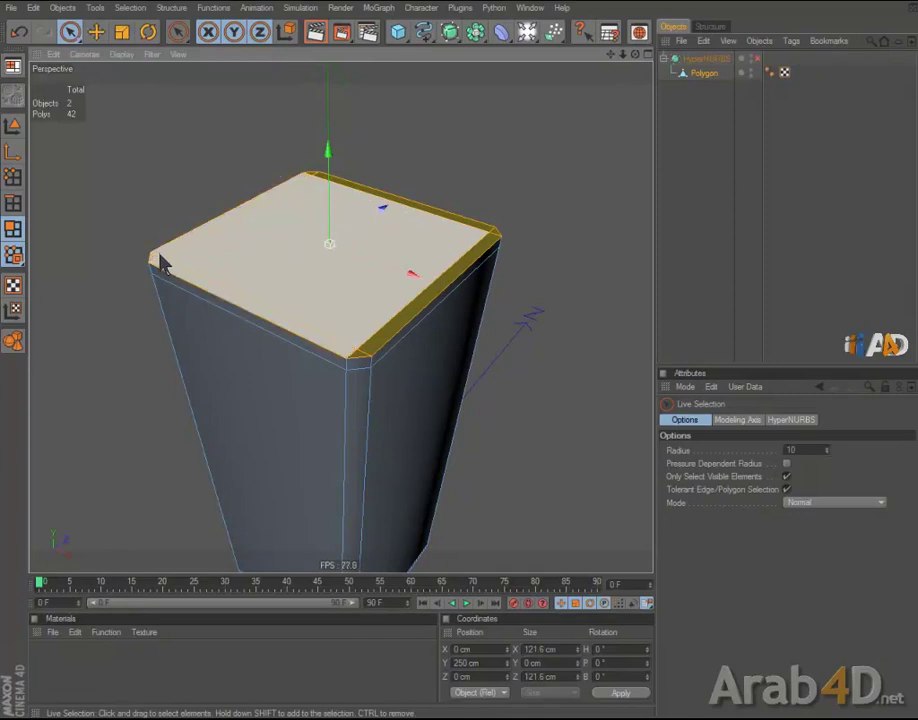
pyautogui.rightClick(590, 289)
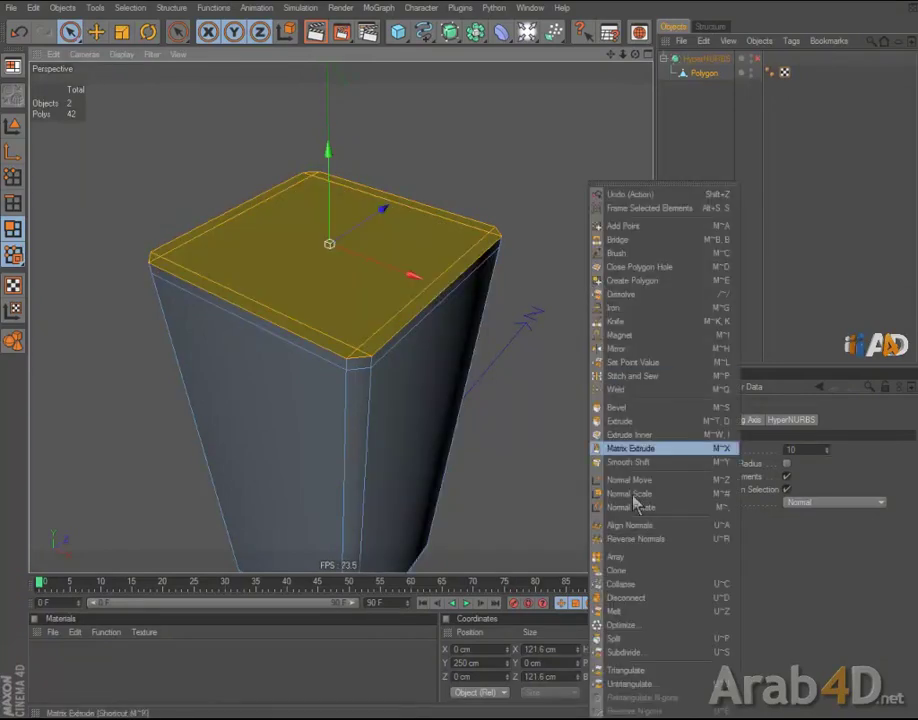
pyautogui.click(651, 638)
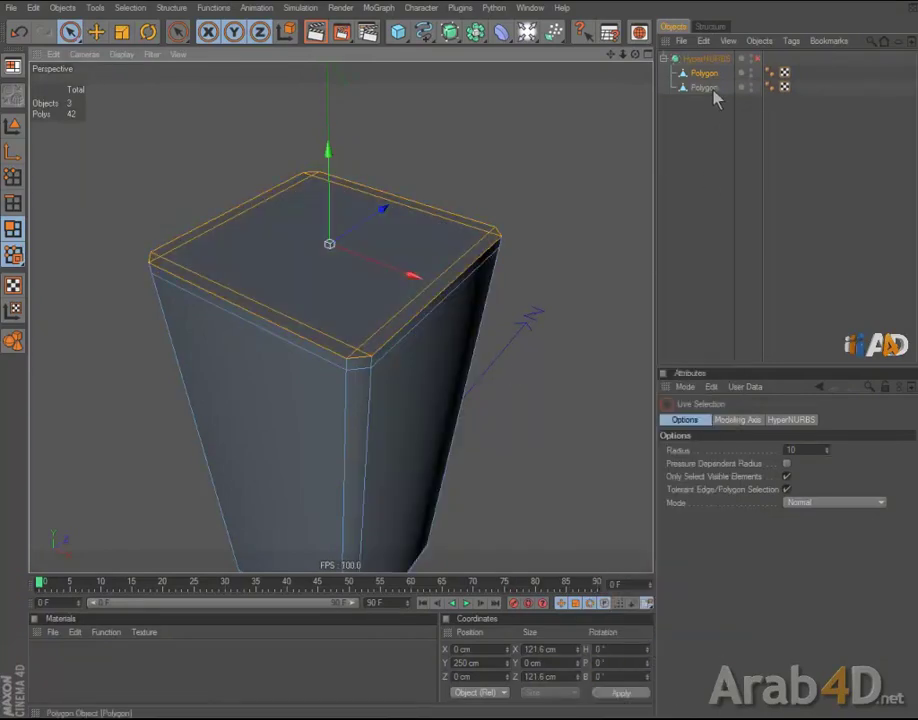
# Step: Group both Polygon objects under a Null with Alt+G
pyautogui.moveTo(702, 76); pyautogui.dragTo(698, 80)
pyautogui.hotkey('alt', 'g')
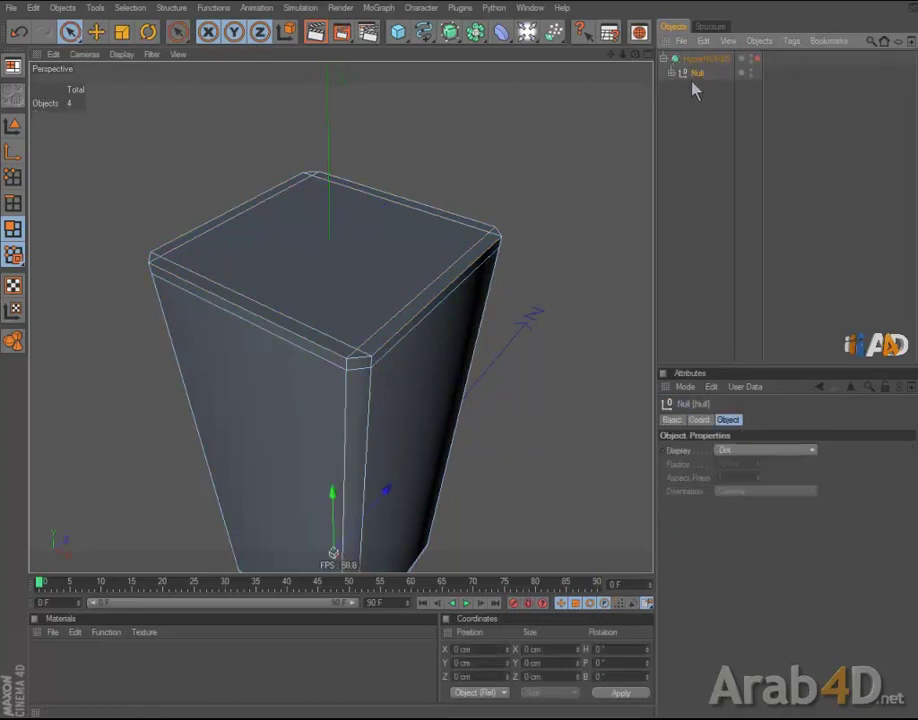
pyautogui.click(701, 90)
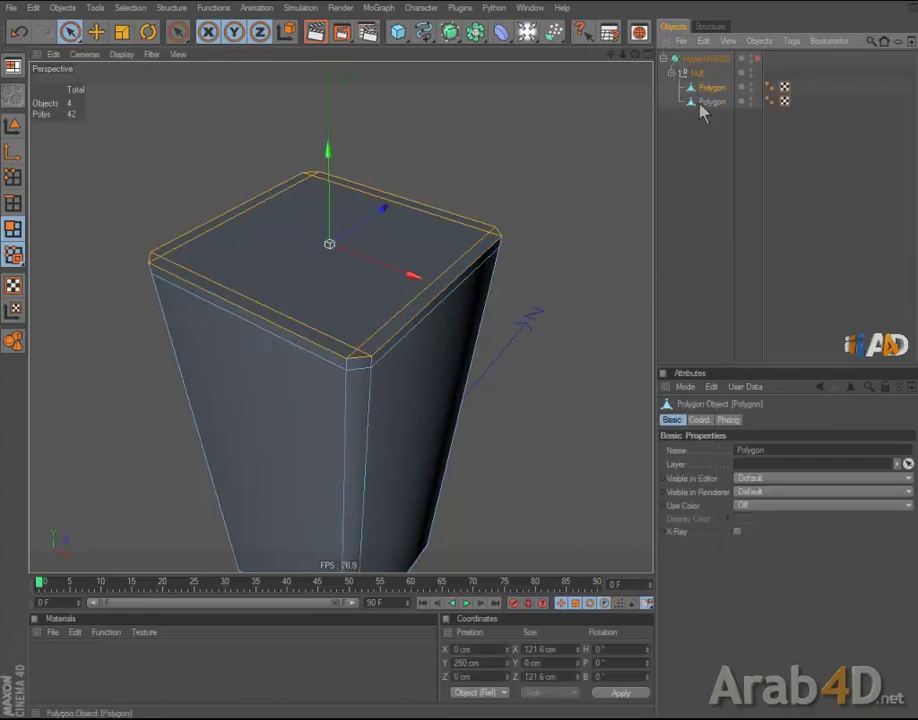
# Step: Extrude the top piece's face about 6.3 cm upward with Create Caps off
pyautogui.click(758, 58)
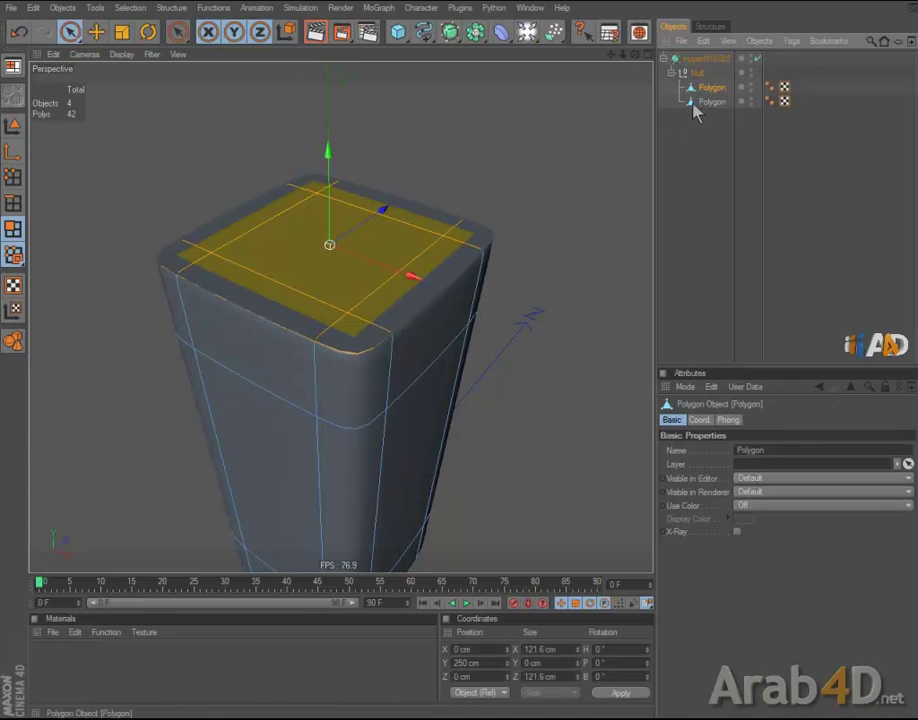
pyautogui.click(758, 58)
pyautogui.press('d')
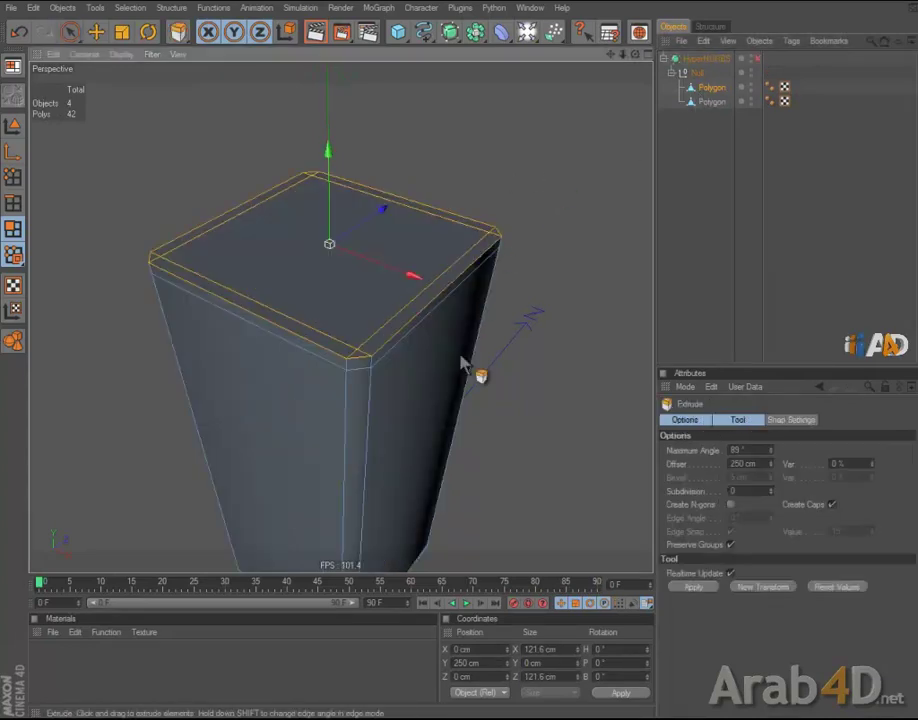
pyautogui.moveTo(462, 362); pyautogui.dragTo(588, 273)
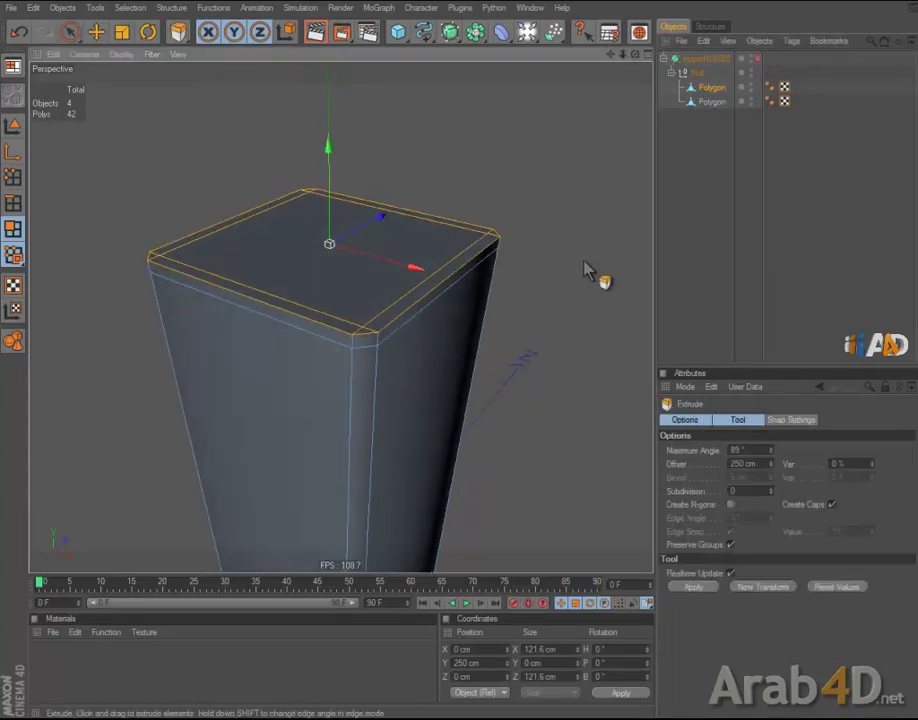
pyautogui.click(832, 505)
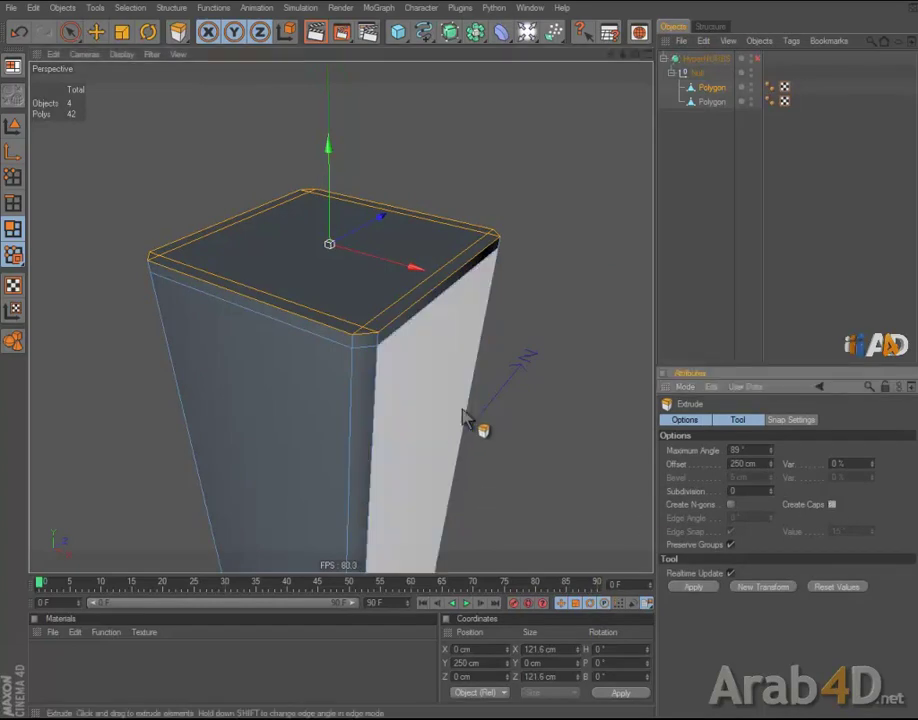
pyautogui.moveTo(468, 363); pyautogui.dragTo(513, 300)
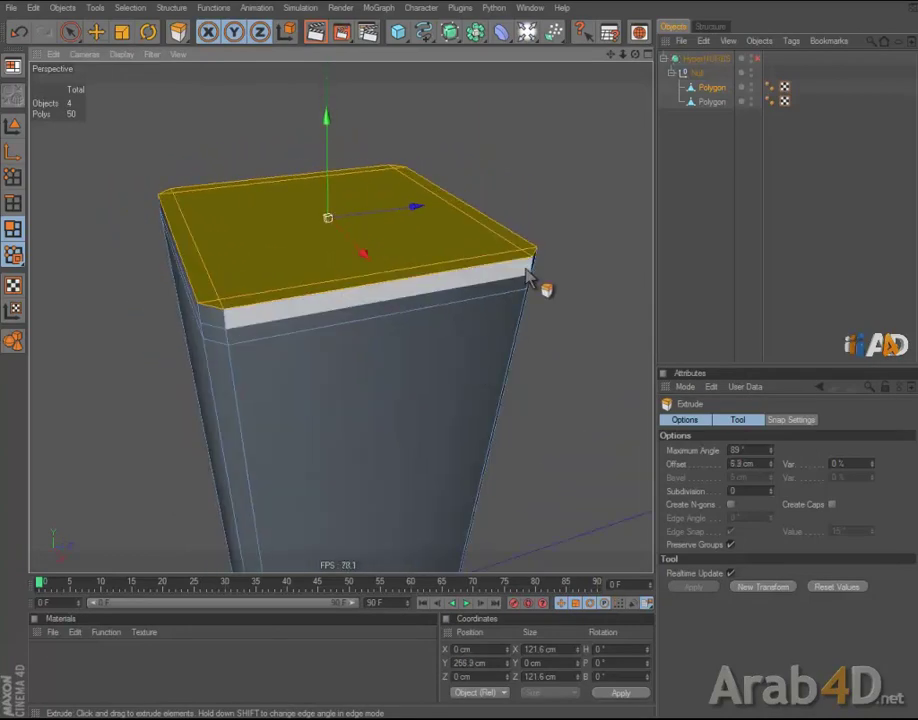
# Step: Loop-select the top cap and delete its faces to open the box
pyautogui.press('u')
pyautogui.press('l')
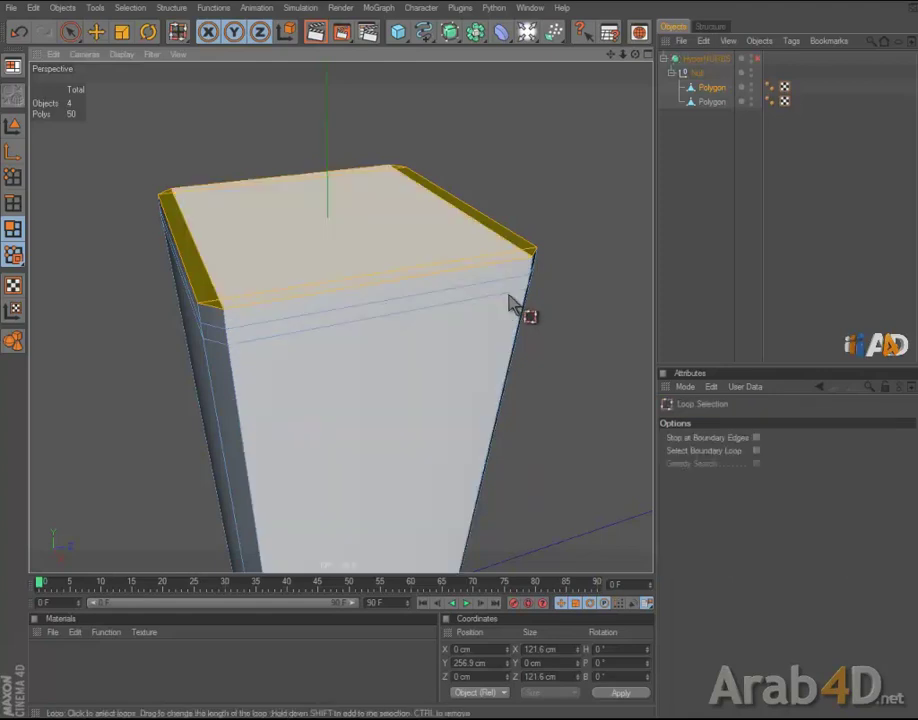
pyautogui.click(258, 327)
pyautogui.keyDown('shift'); pyautogui.click(236, 324); pyautogui.keyUp('shift')
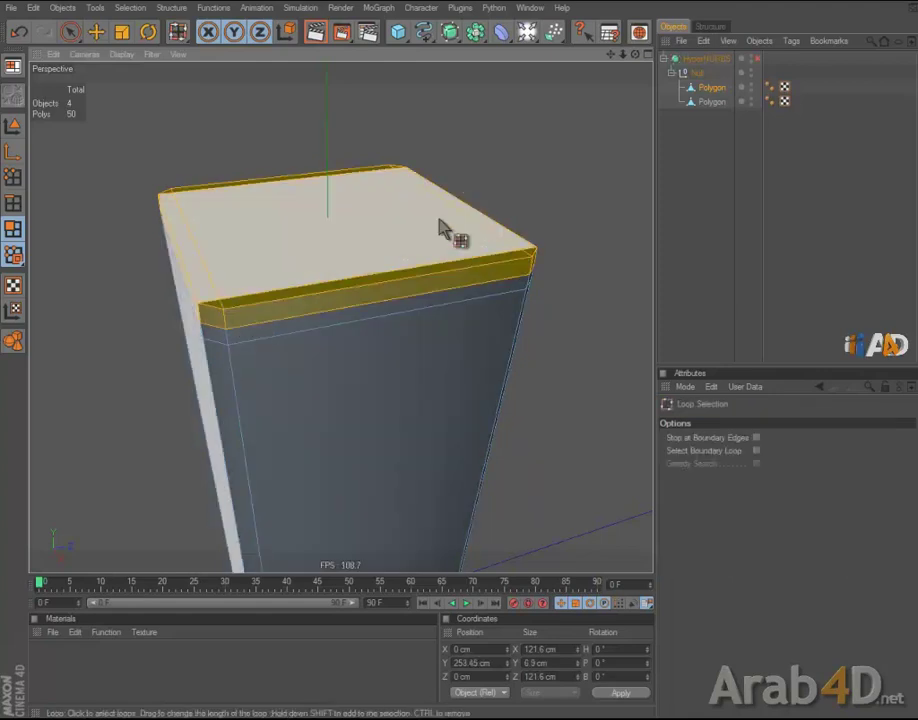
pyautogui.click(121, 31)
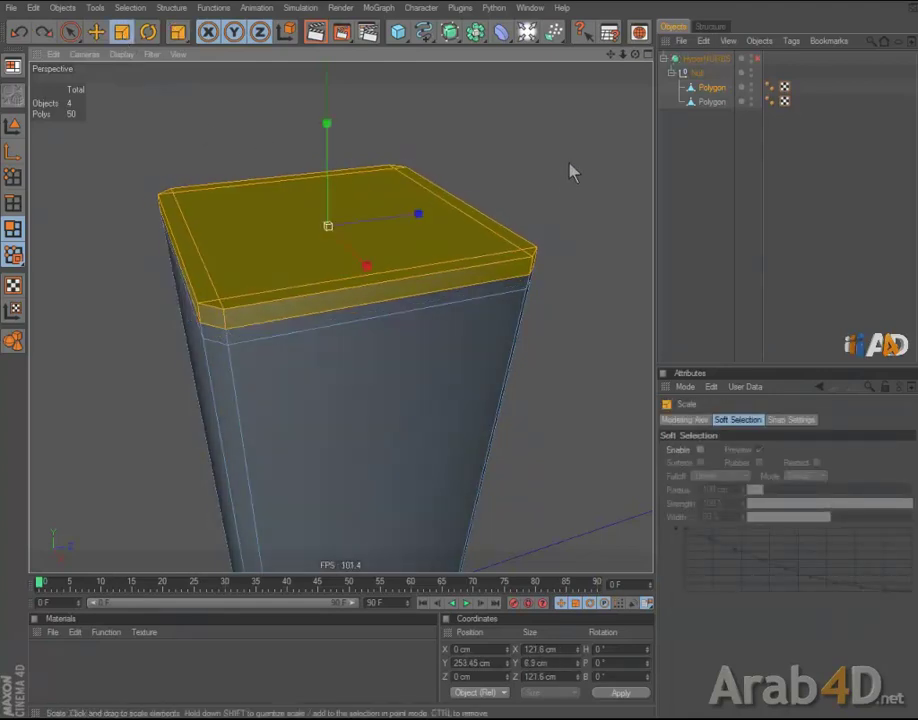
pyautogui.click(697, 109)
pyautogui.press('Delete')
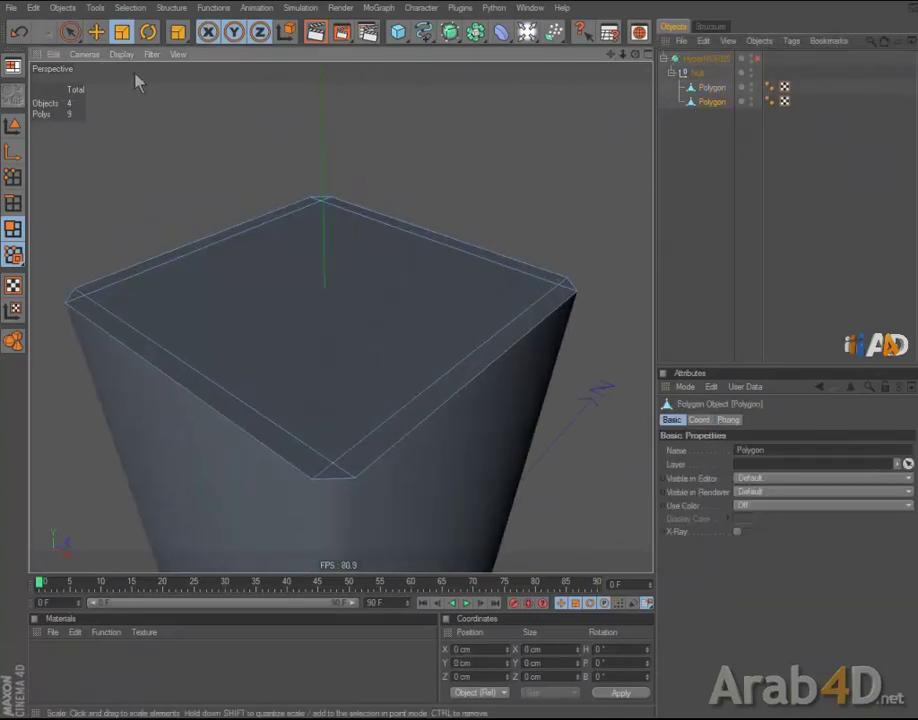
# Step: Rename the two Polygon objects to '1' and '2'
pyautogui.click(69, 31)
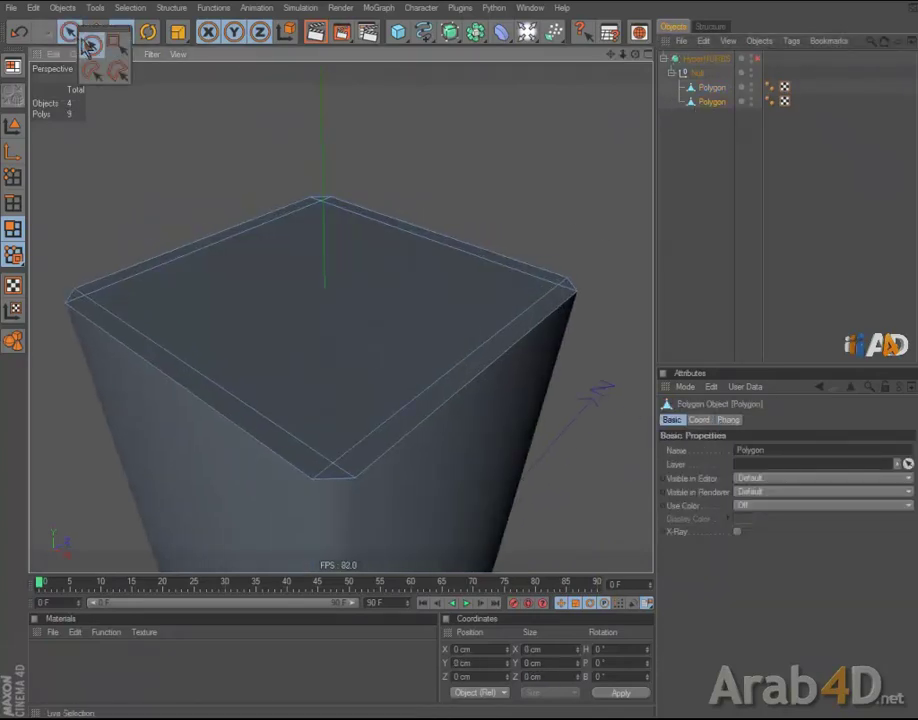
pyautogui.doubleClick(712, 87)
pyautogui.write('1')
pyautogui.press('Return')
pyautogui.doubleClick(715, 101)
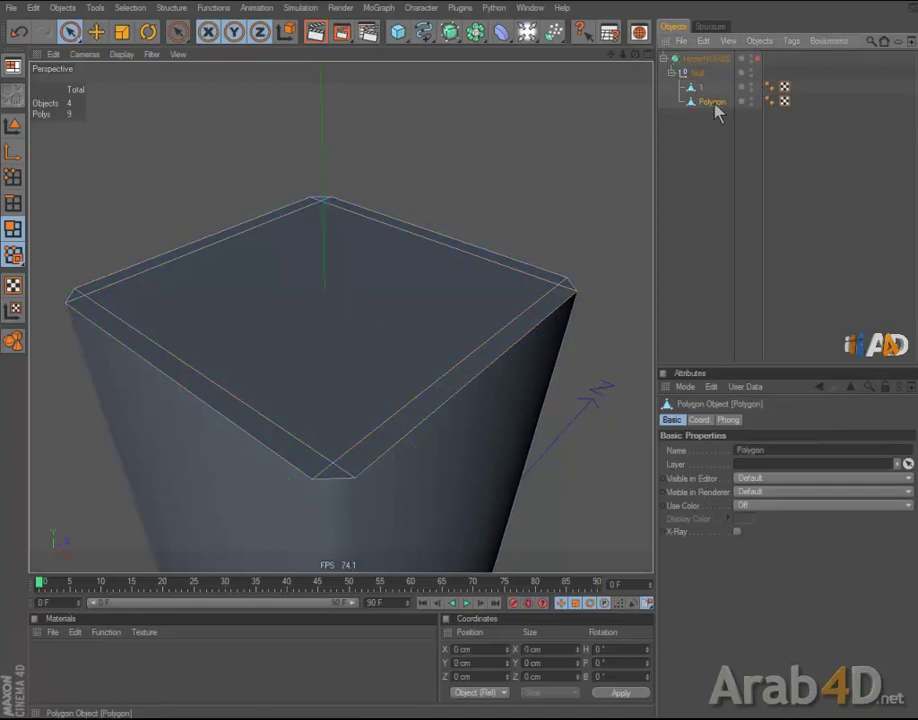
pyautogui.write('2')
pyautogui.press('Return')
# Step: Extrude the box's top face upward into a flat slab
pyautogui.scroll(-2, 377, 229)
pyautogui.click(366, 247)
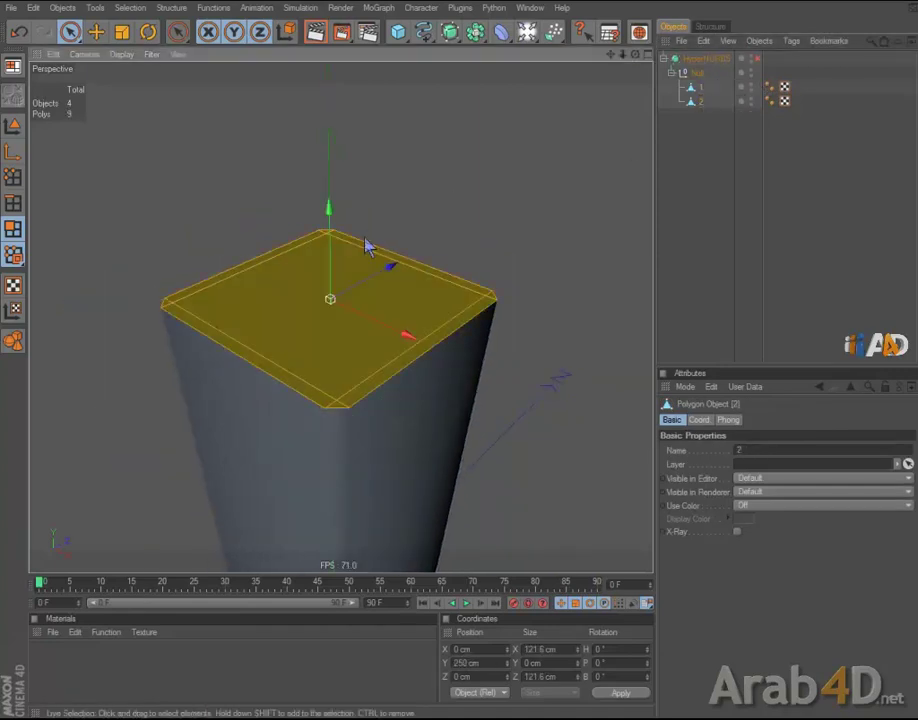
pyautogui.press('d')
pyautogui.moveTo(539, 262); pyautogui.dragTo(462, 362)
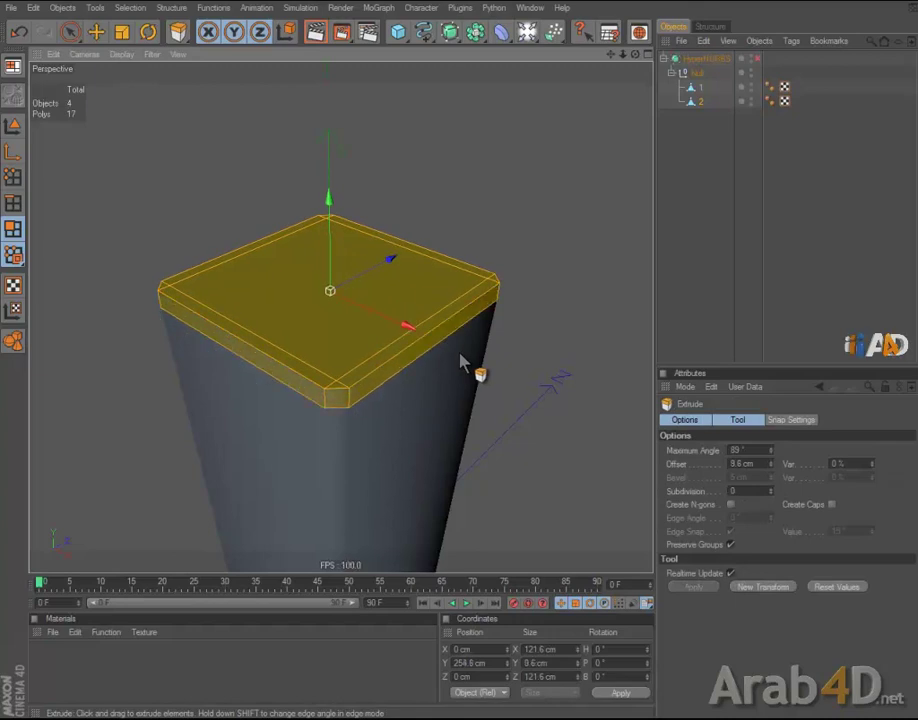
pyautogui.keyDown('alt'); pyautogui.moveTo(494, 375); pyautogui.dragTo(296, 168); pyautogui.keyUp('alt')
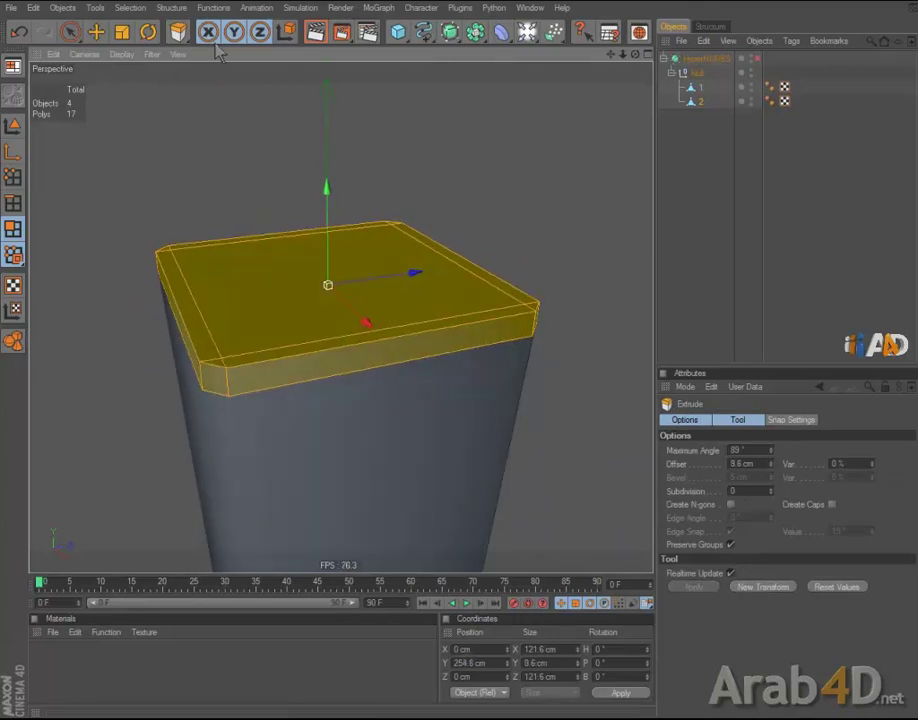
# Step: Scale the slab to about 136.4 cm wide and shift it to X -3.542 cm
pyautogui.click(121, 32)
pyautogui.moveTo(461, 363)
pyautogui.keyDown('alt'); pyautogui.mouseDown()
pyautogui.moveTo(437, 348)
pyautogui.moveTo(467, 199)
pyautogui.mouseUp(); pyautogui.keyUp('alt')
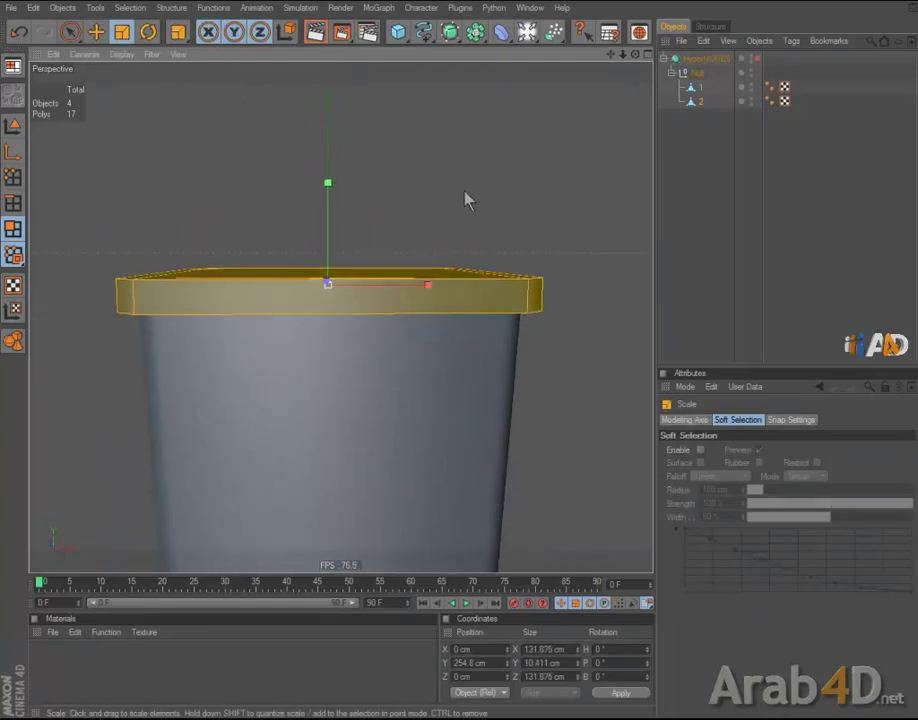
pyautogui.keyDown('alt'); pyautogui.moveTo(428, 285); pyautogui.dragTo(503, 240); pyautogui.keyUp('alt')
pyautogui.moveTo(436, 287)
pyautogui.mouseDown()
pyautogui.moveTo(463, 363)
pyautogui.moveTo(484, 375)
pyautogui.moveTo(430, 377)
pyautogui.moveTo(459, 348)
pyautogui.moveTo(463, 278)
pyautogui.moveTo(492, 350)
pyautogui.moveTo(463, 248)
pyautogui.moveTo(461, 362)
pyautogui.mouseUp()
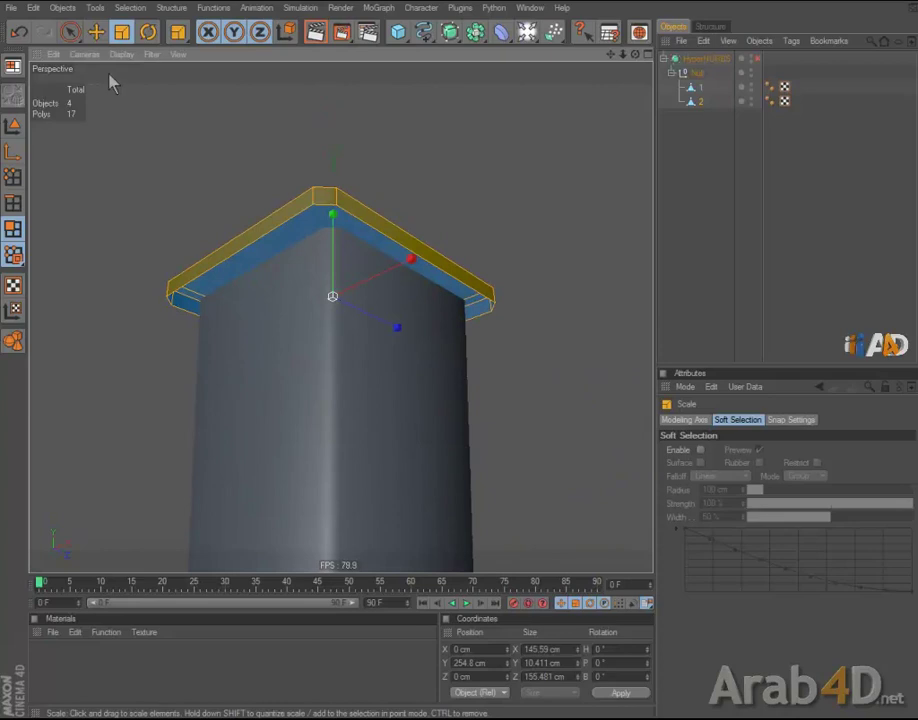
pyautogui.moveTo(143, 144)
pyautogui.mouseDown()
pyautogui.moveTo(461, 363)
pyautogui.moveTo(147, 150)
pyautogui.moveTo(335, 178)
pyautogui.mouseUp()
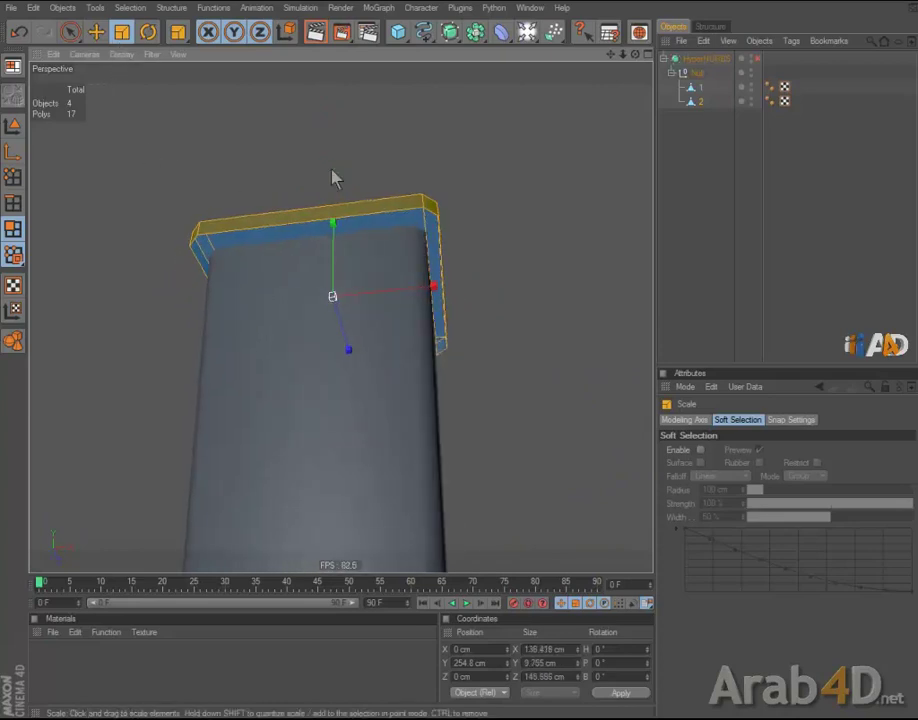
pyautogui.press('e')
pyautogui.moveTo(432, 287); pyautogui.dragTo(460, 362)
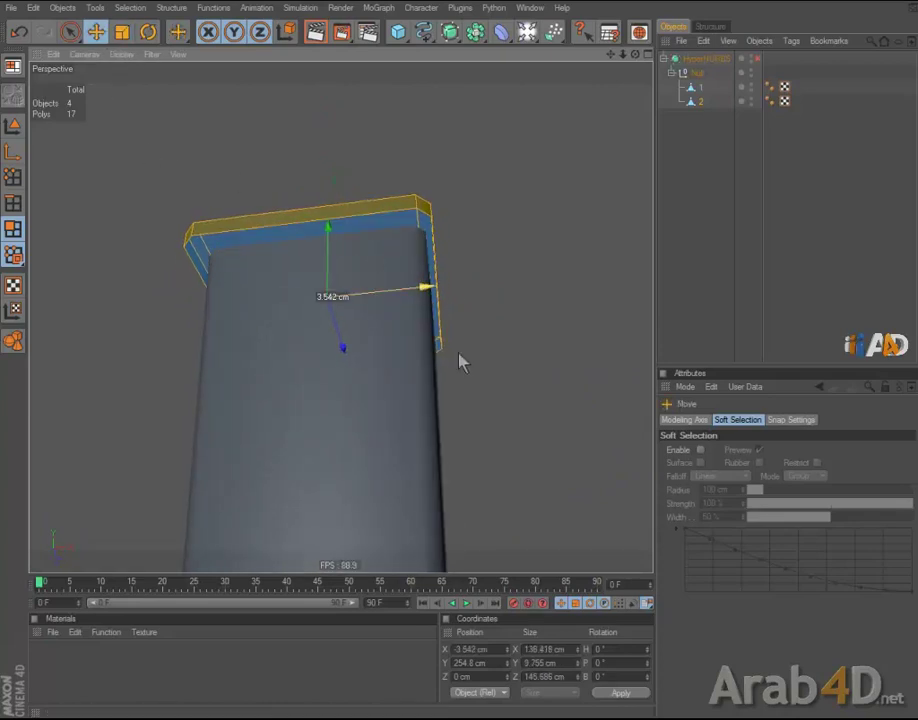
pyautogui.moveTo(494, 266)
pyautogui.keyDown('alt'); pyautogui.mouseDown()
pyautogui.moveTo(463, 352)
pyautogui.moveTo(463, 280)
pyautogui.moveTo(451, 260)
pyautogui.moveTo(459, 381)
pyautogui.moveTo(443, 232)
pyautogui.moveTo(463, 363)
pyautogui.moveTo(254, 285)
pyautogui.moveTo(463, 332)
pyautogui.moveTo(506, 285)
pyautogui.moveTo(467, 369)
pyautogui.mouseUp(); pyautogui.keyUp('alt')
# Step: Inset the block's top face about 17.8 cm, then enlarge it slightly and shift it along X
pyautogui.click(262, 306)
pyautogui.press('i')
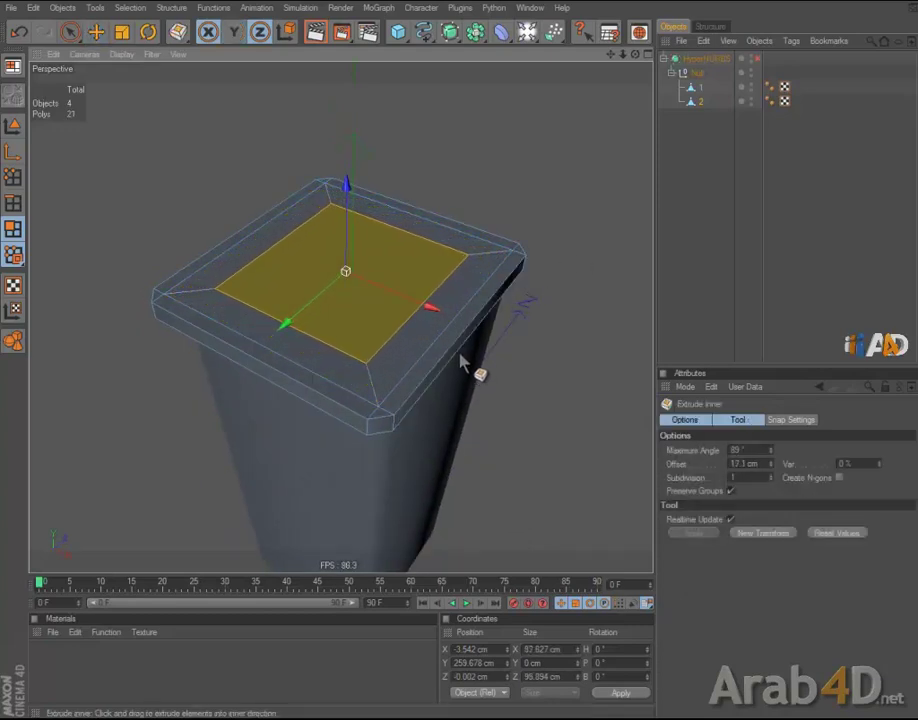
pyautogui.keyDown('alt'); pyautogui.moveTo(582, 231); pyautogui.dragTo(467, 215); pyautogui.keyUp('alt')
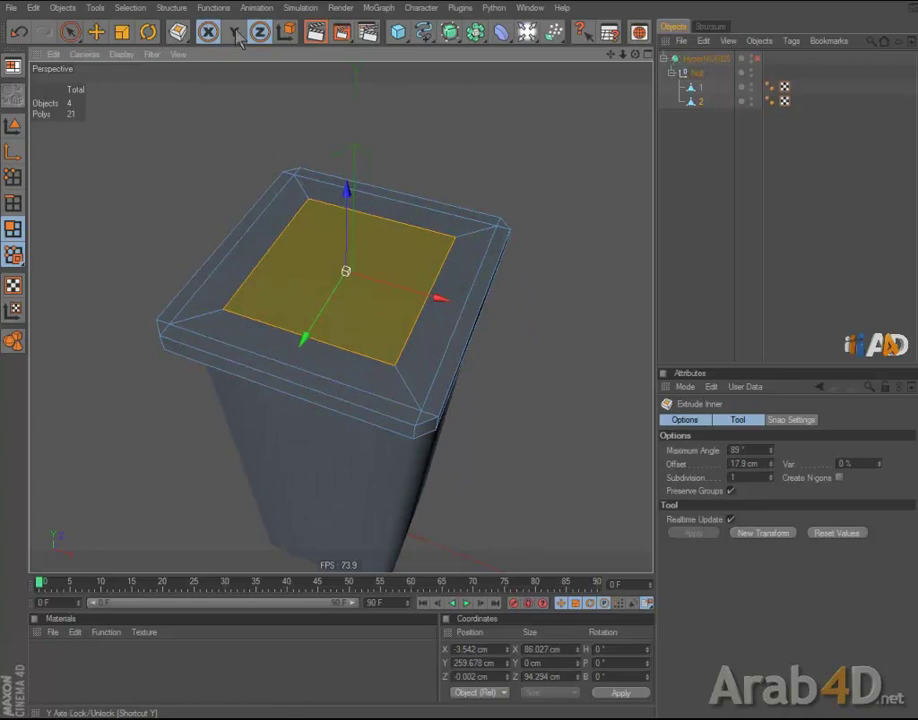
pyautogui.click(121, 33)
pyautogui.moveTo(342, 328)
pyautogui.mouseDown()
pyautogui.moveTo(459, 369)
pyautogui.moveTo(462, 362)
pyautogui.mouseUp()
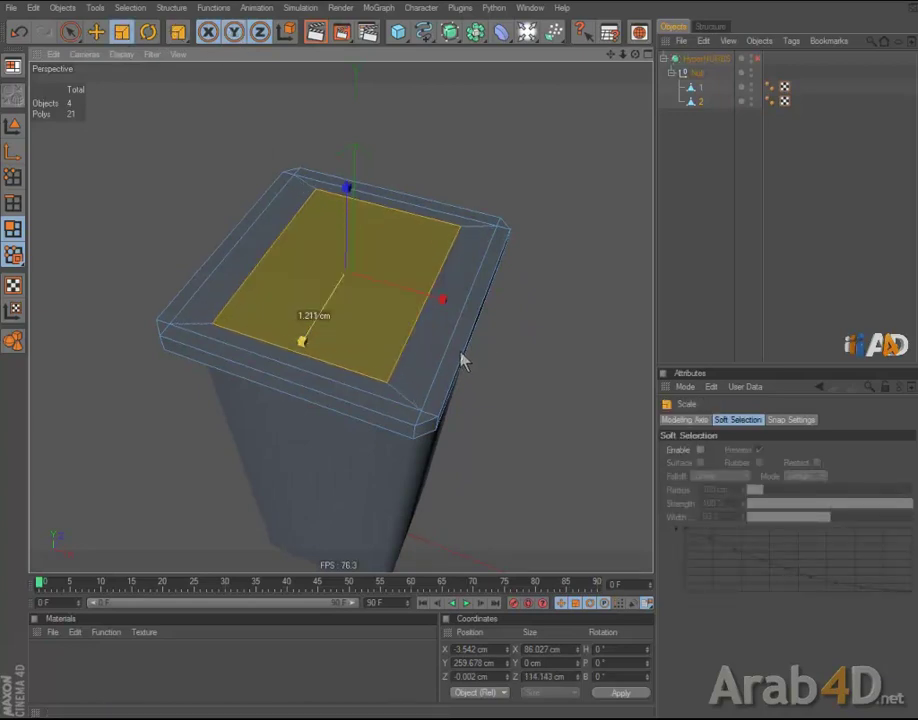
pyautogui.click(96, 32)
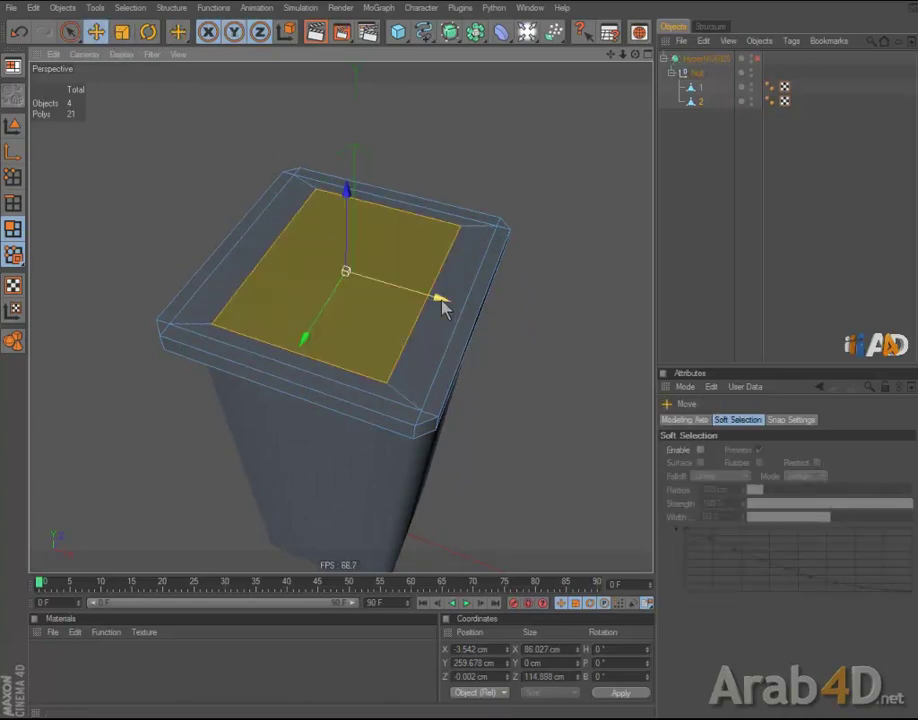
pyautogui.moveTo(441, 305); pyautogui.dragTo(463, 363)
# Step: Extrude the inset face 26.4 cm down into the block and check the recess from the front
pyautogui.press('q')
pyautogui.moveTo(453, 303)
pyautogui.keyDown('alt'); pyautogui.mouseDown()
pyautogui.moveTo(439, 369)
pyautogui.moveTo(568, 201)
pyautogui.moveTo(543, 242)
pyautogui.mouseUp(); pyautogui.keyUp('alt')
pyautogui.press('q')
pyautogui.press('d')
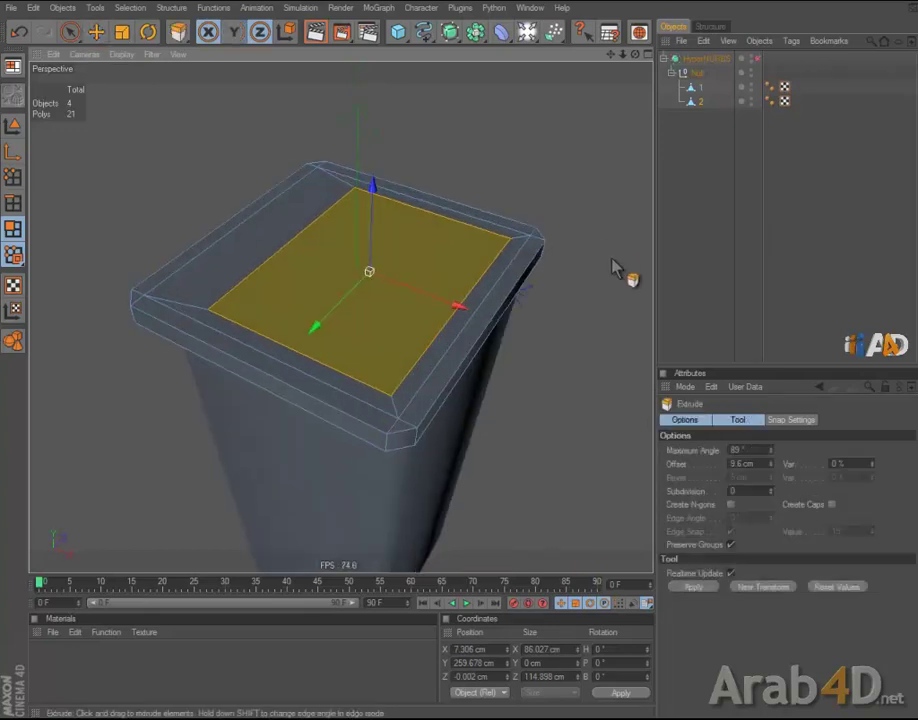
pyautogui.moveTo(614, 268); pyautogui.dragTo(462, 364)
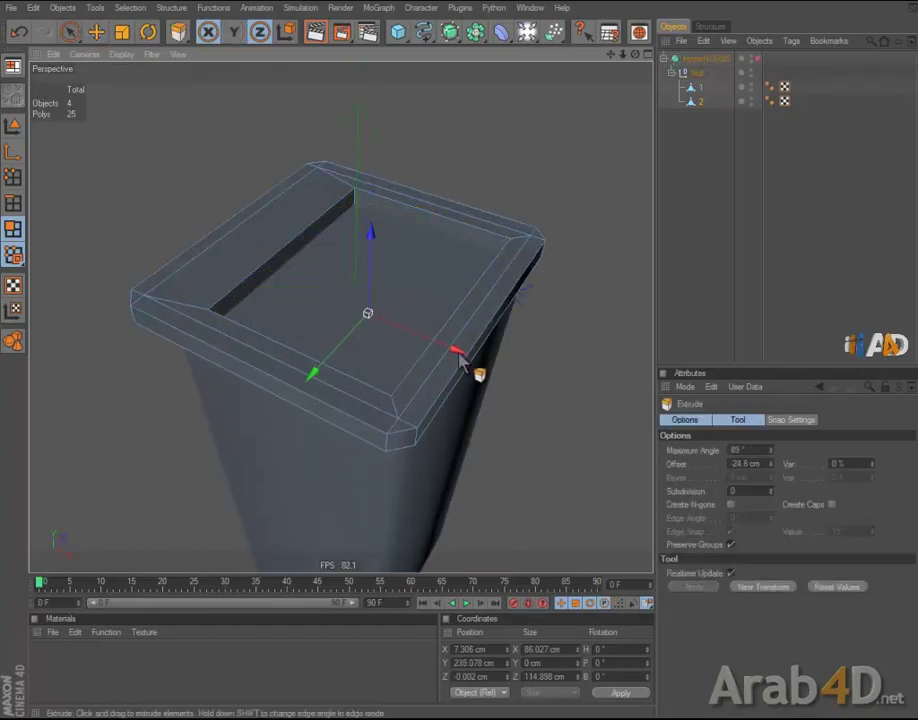
pyautogui.middleClick(612, 273)
pyautogui.middleClick(594, 424)
pyautogui.keyDown('alt'); pyautogui.moveTo(529, 273); pyautogui.dragTo(519, 240, button='middle'); pyautogui.keyUp('alt')
pyautogui.scroll(3, 414, 330)
pyautogui.middleClick(436, 317)
pyautogui.middleClick(176, 205)
pyautogui.moveTo(488, 262)
pyautogui.keyDown('alt'); pyautogui.mouseDown()
pyautogui.moveTo(511, 248)
pyautogui.moveTo(420, 208)
pyautogui.mouseUp(); pyautogui.keyUp('alt')
# Step: Delete the selected top face, try extruding the open rim into walls, then undo it
pyautogui.click(420, 208)
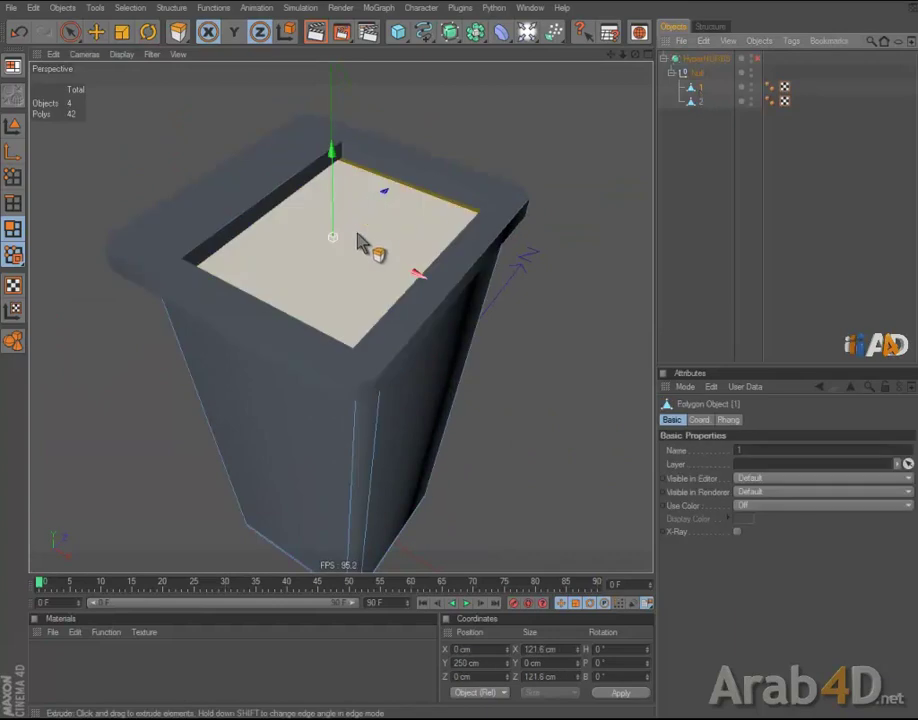
pyautogui.press('Delete')
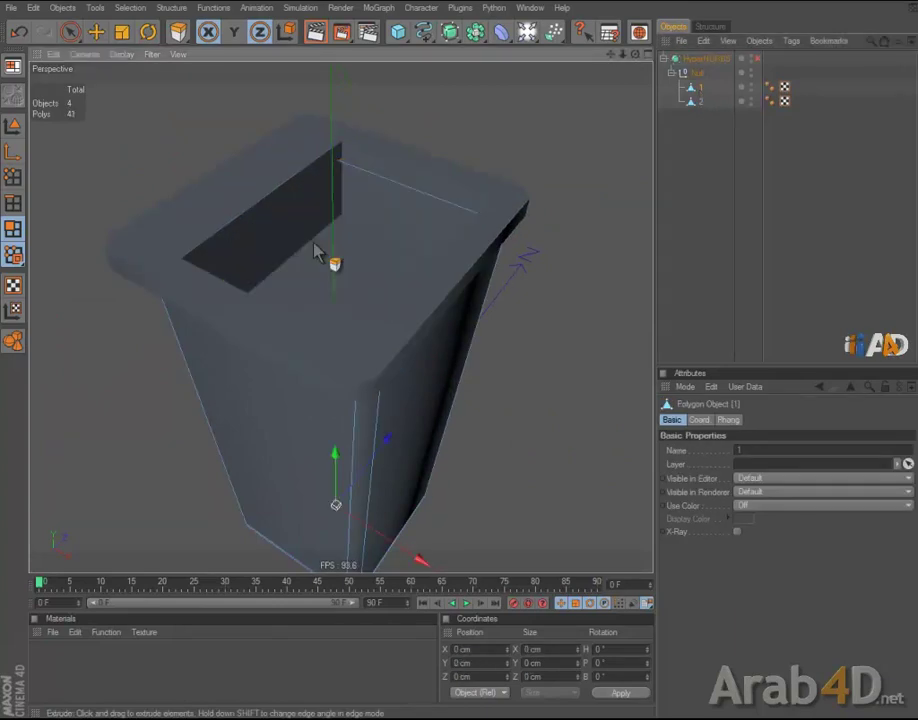
pyautogui.click(757, 58)
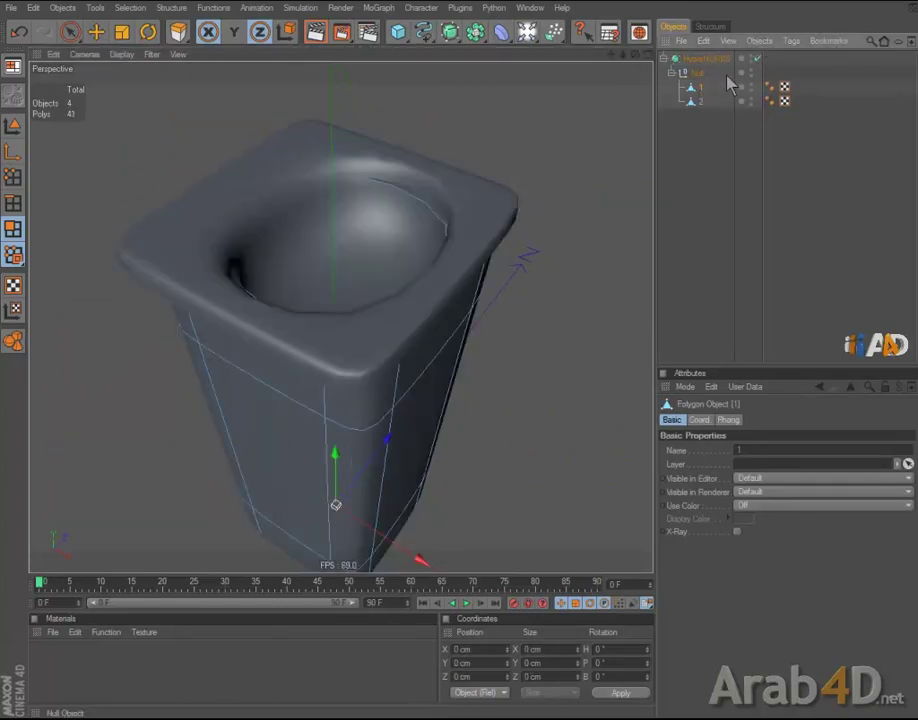
pyautogui.click(757, 58)
pyautogui.press('d')
pyautogui.moveTo(469, 232); pyautogui.dragTo(500, 232)
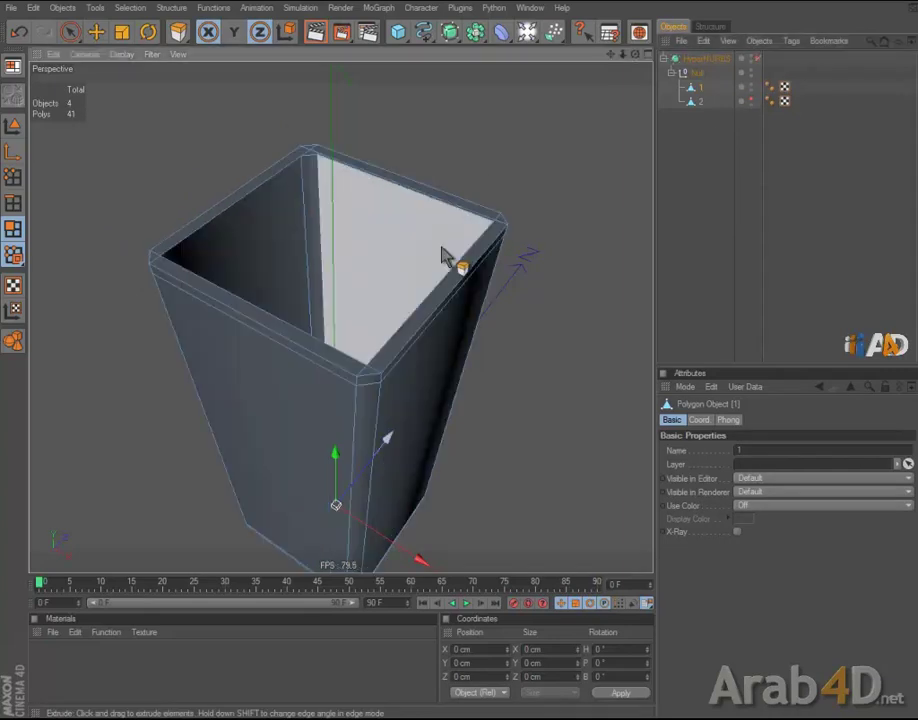
pyautogui.click(498, 222)
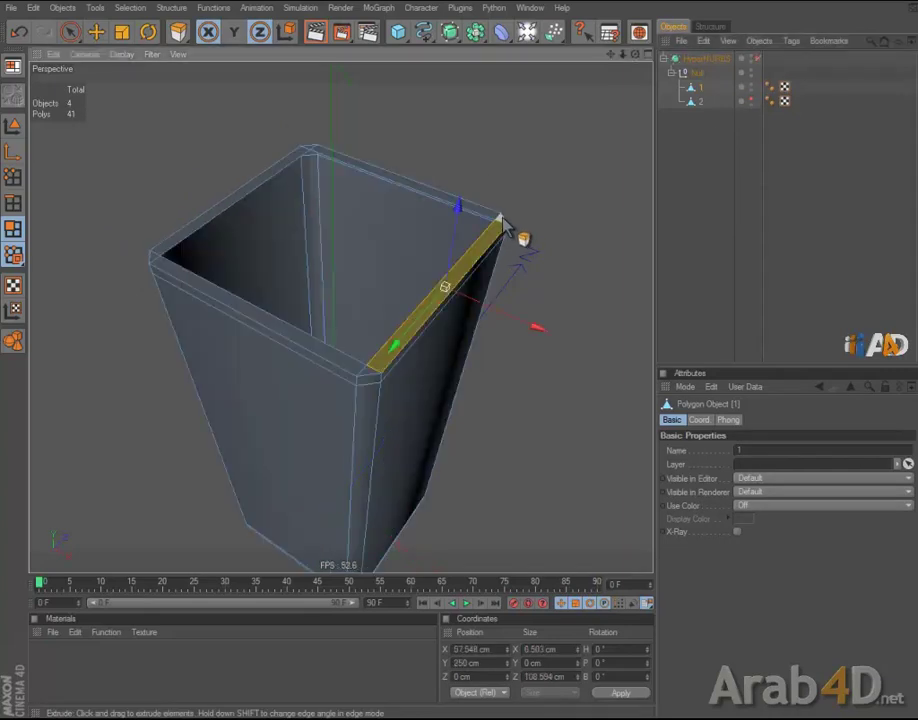
pyautogui.click(69, 31)
pyautogui.press('q')
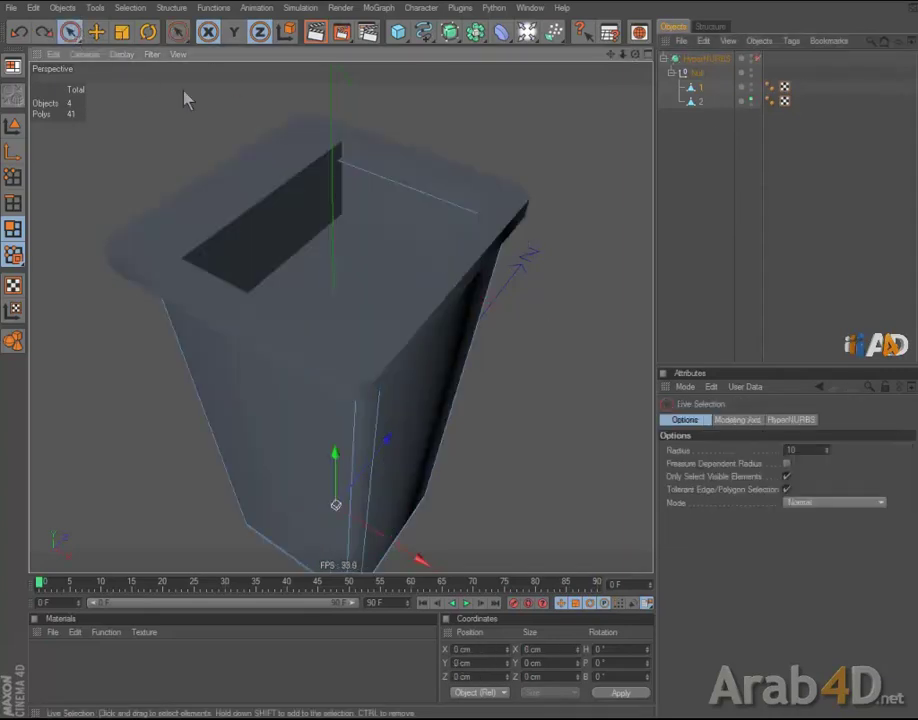
# Step: Hide the slit-topped object, delete object 1's top faces, then unhide it and enable HyperNURBS
pyautogui.click(752, 101)
pyautogui.click(698, 88)
pyautogui.press('Delete')
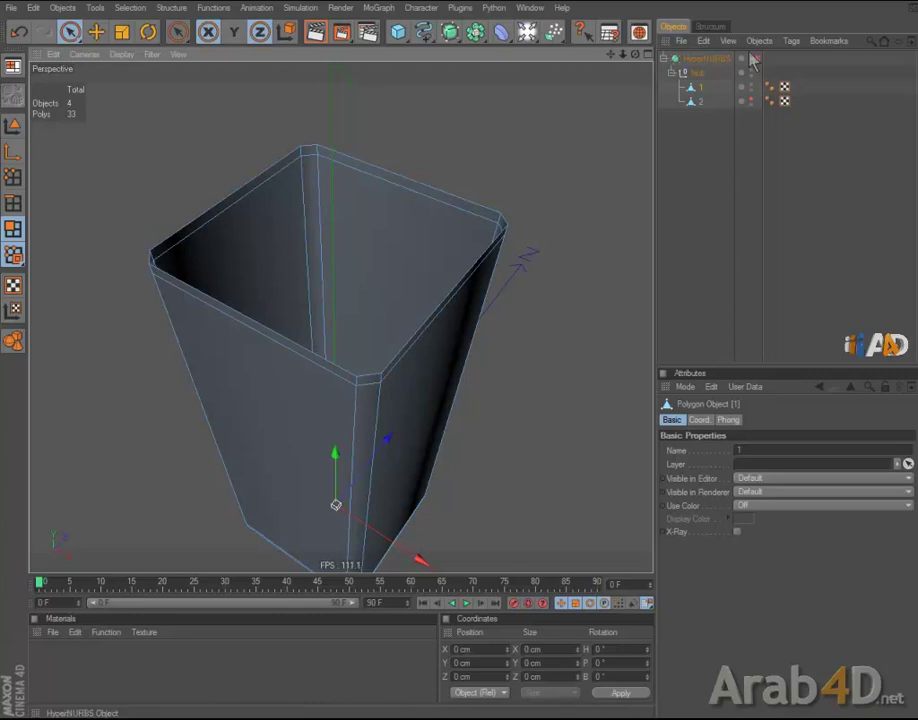
pyautogui.click(752, 101)
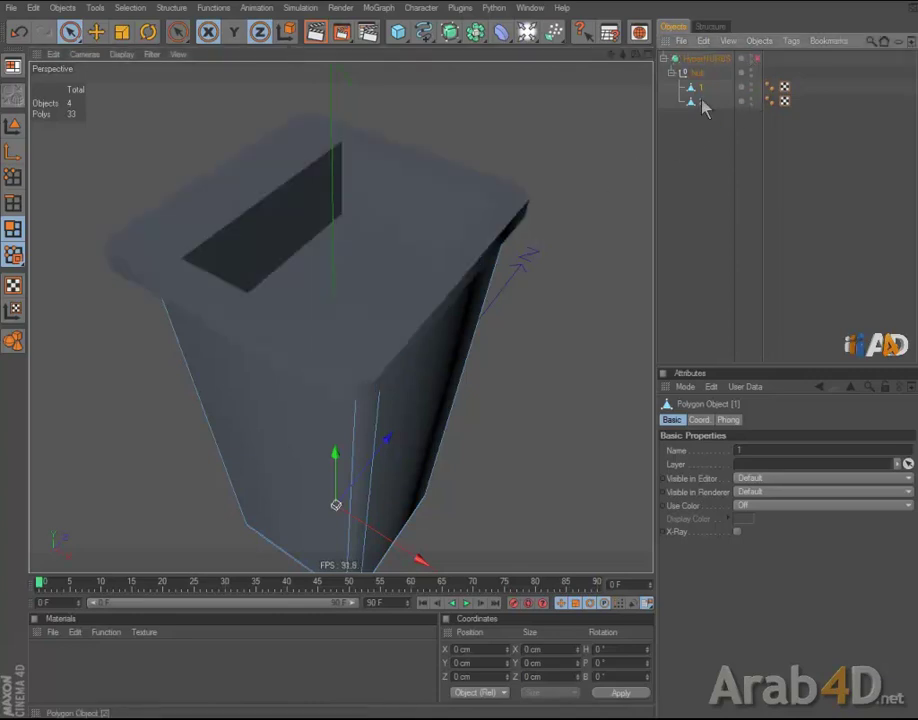
pyautogui.click(757, 58)
pyautogui.click(703, 174)
pyautogui.keyDown('alt'); pyautogui.moveTo(459, 369); pyautogui.dragTo(458, 363); pyautogui.keyUp('alt')
pyautogui.click(699, 101)
pyautogui.keyDown('alt'); pyautogui.moveTo(566, 199); pyautogui.dragTo(549, 191); pyautogui.keyUp('alt')
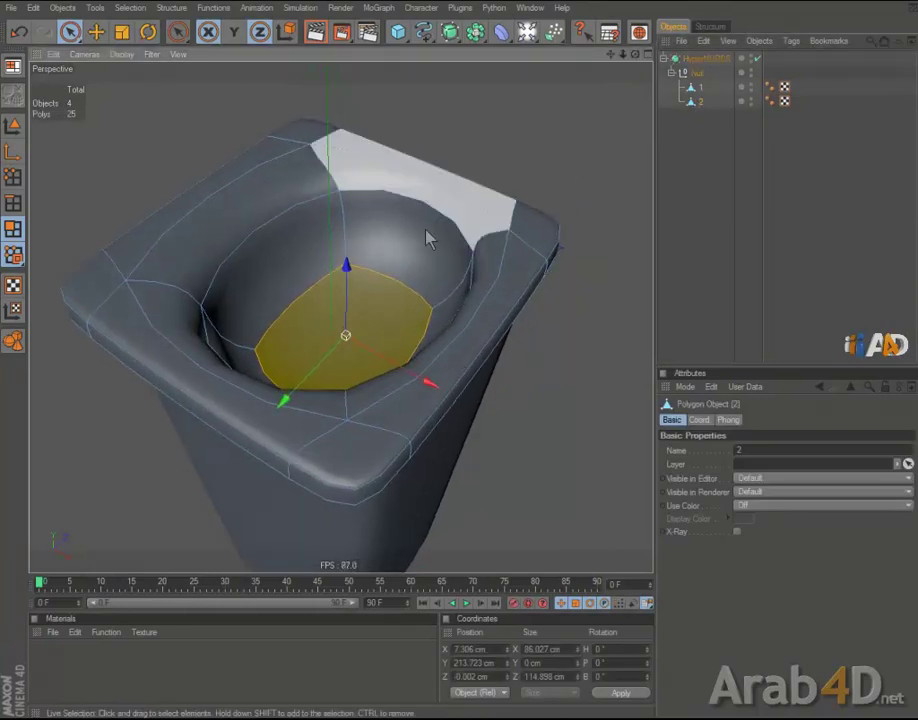
# Step: Cut two new edge loops around the inner wall and basin, checking the smoothed result
pyautogui.press('q')
pyautogui.rightClick(520, 160)
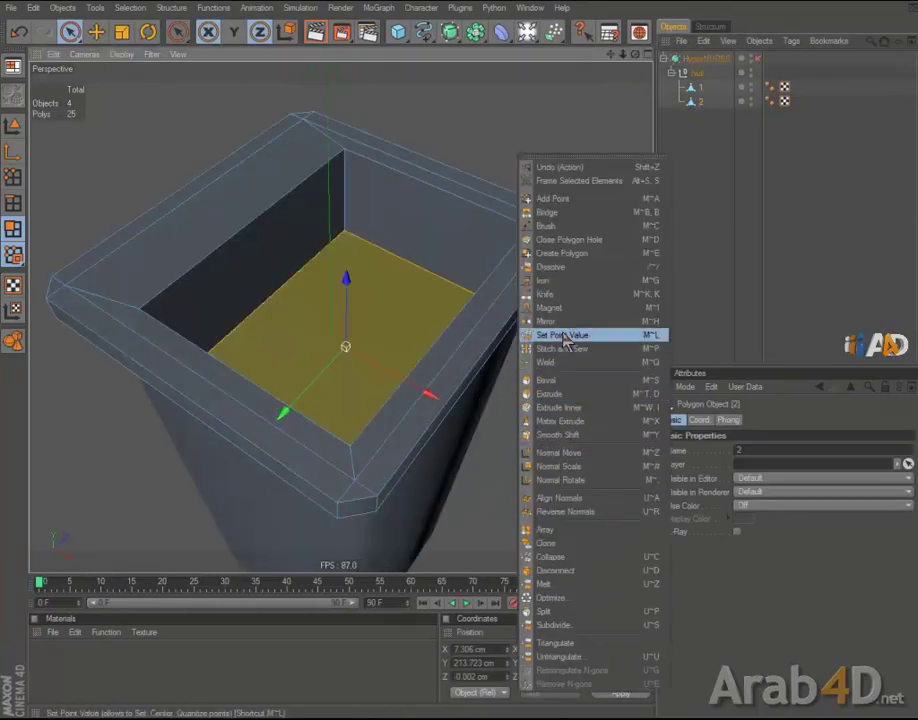
pyautogui.click(544, 294)
pyautogui.click(13, 177)
pyautogui.press('q')
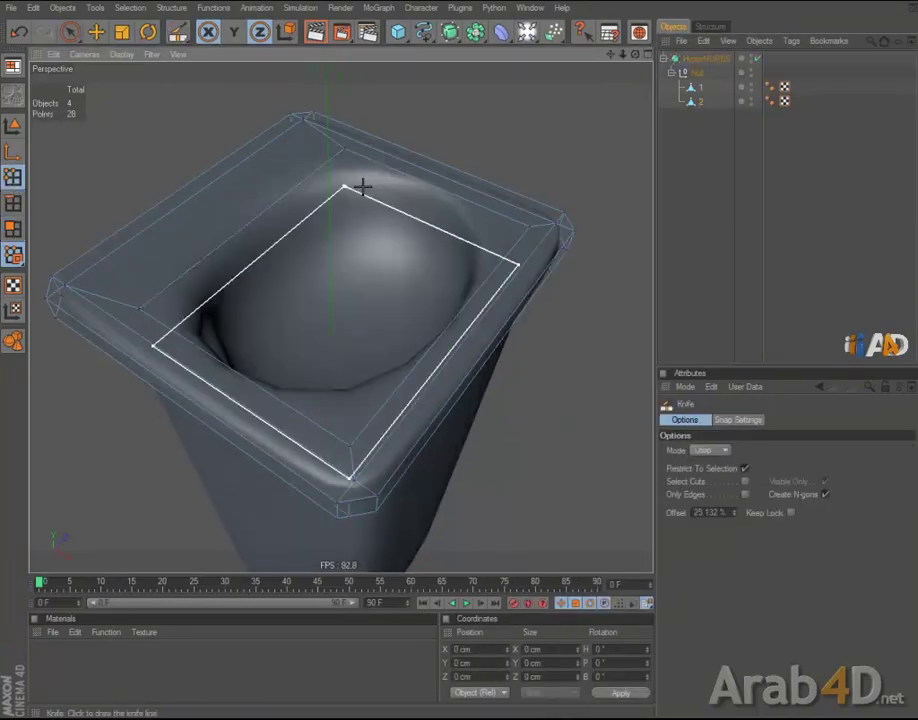
pyautogui.press('q')
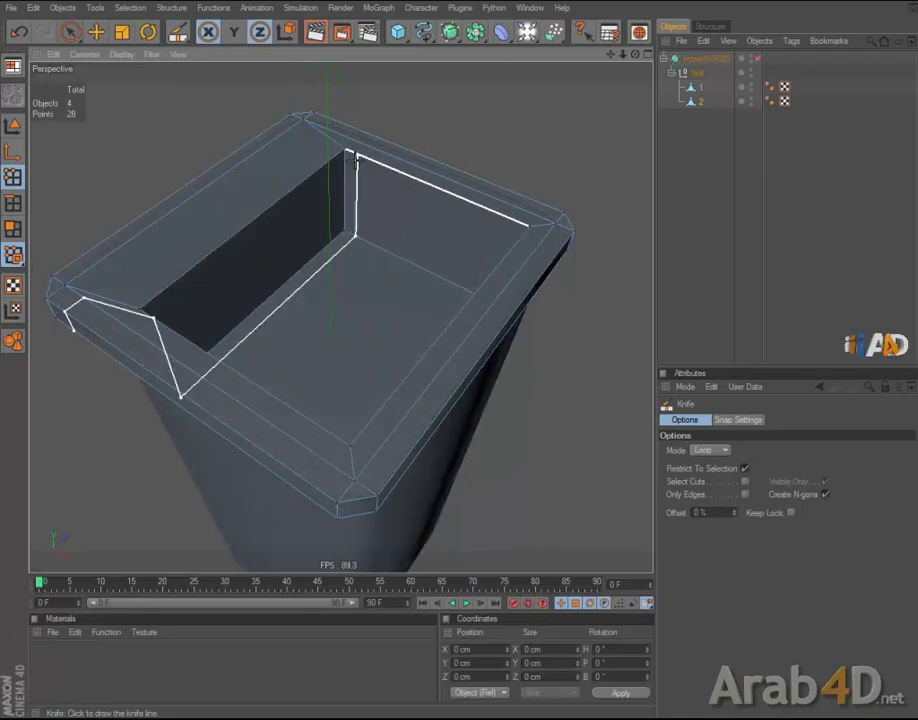
pyautogui.click(345, 225)
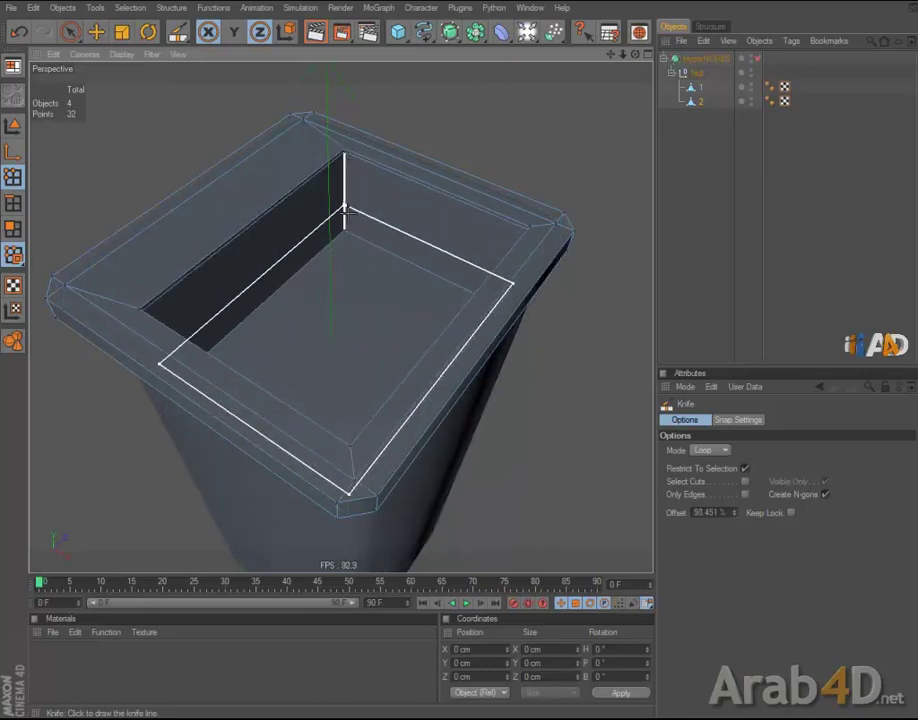
pyautogui.click(388, 250)
pyautogui.press('q')
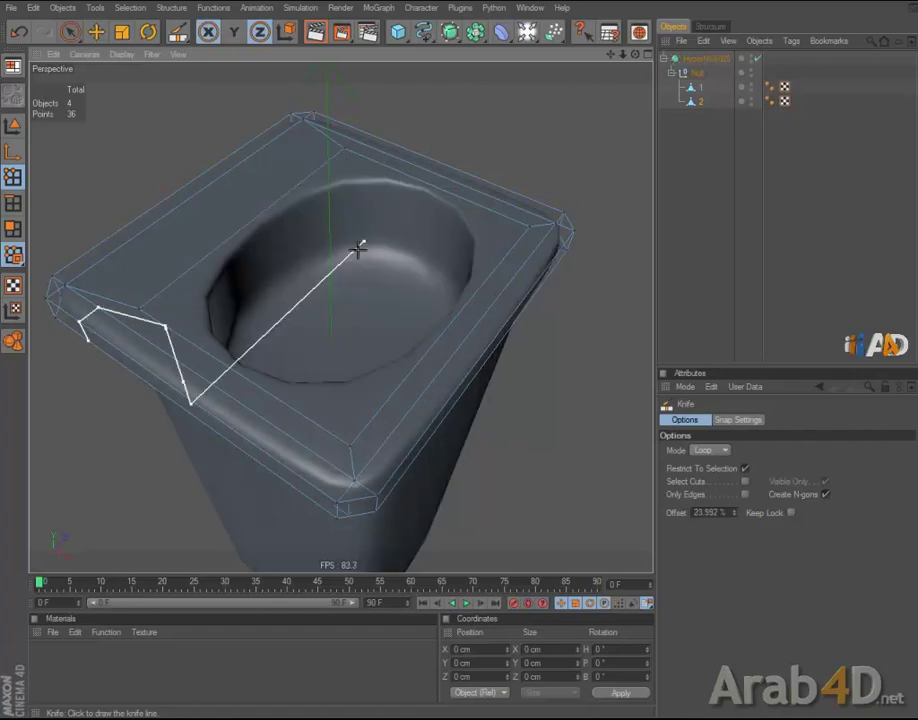
pyautogui.moveTo(455, 185)
pyautogui.keyDown('alt'); pyautogui.mouseDown()
pyautogui.moveTo(426, 353)
pyautogui.moveTo(270, 229)
pyautogui.mouseUp(); pyautogui.keyUp('alt')
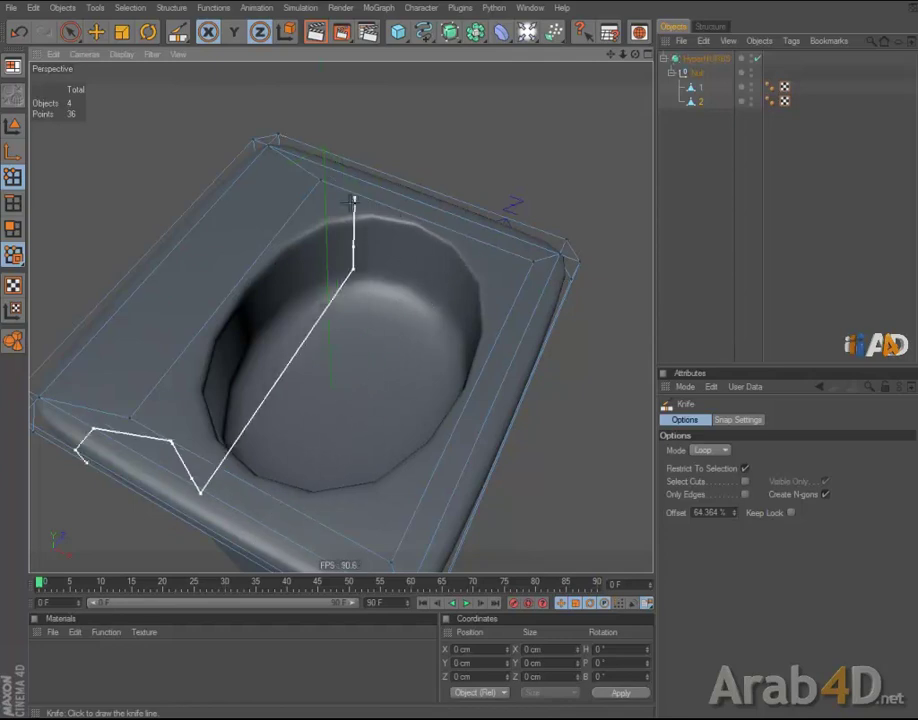
# Step: Switch to edge selection in a maximized top view with smoothing off and hidden edges selectable
pyautogui.press('F2')
pyautogui.scroll(5, 512, 183)
pyautogui.scroll(2, 520, 213)
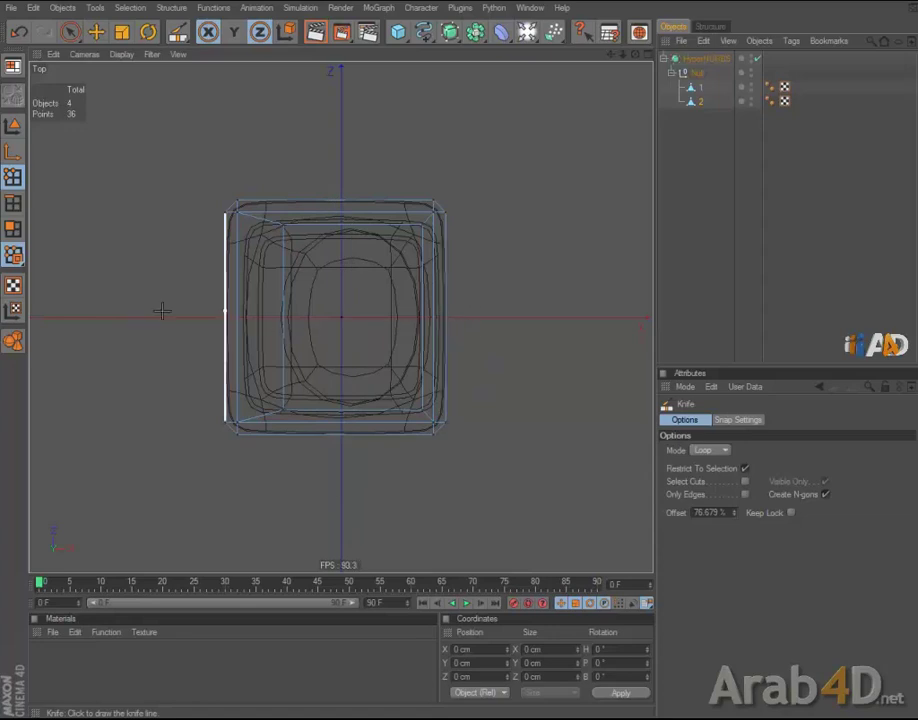
pyautogui.middleClick(240, 318)
pyautogui.middleClick(215, 211)
pyautogui.keyDown('alt'); pyautogui.moveTo(303, 180); pyautogui.dragTo(190, 96); pyautogui.keyUp('alt')
pyautogui.click(69, 33)
pyautogui.moveTo(69, 36)
pyautogui.mouseDown()
pyautogui.moveTo(107, 57)
pyautogui.moveTo(92, 45)
pyautogui.mouseUp()
pyautogui.click(13, 203)
pyautogui.press('q')
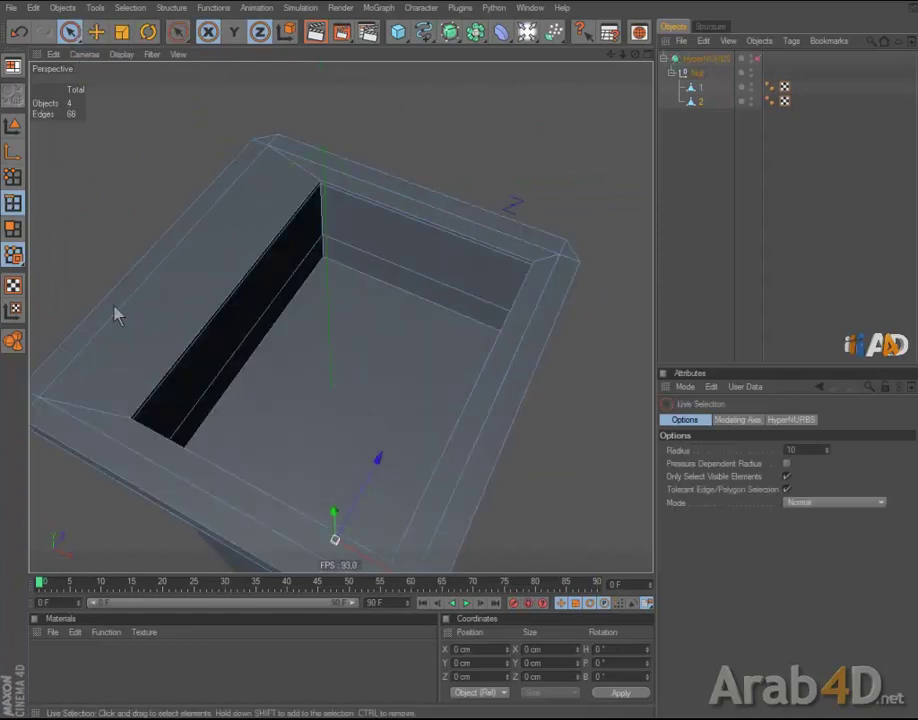
pyautogui.middleClick(218, 222)
pyautogui.middleClick(492, 205)
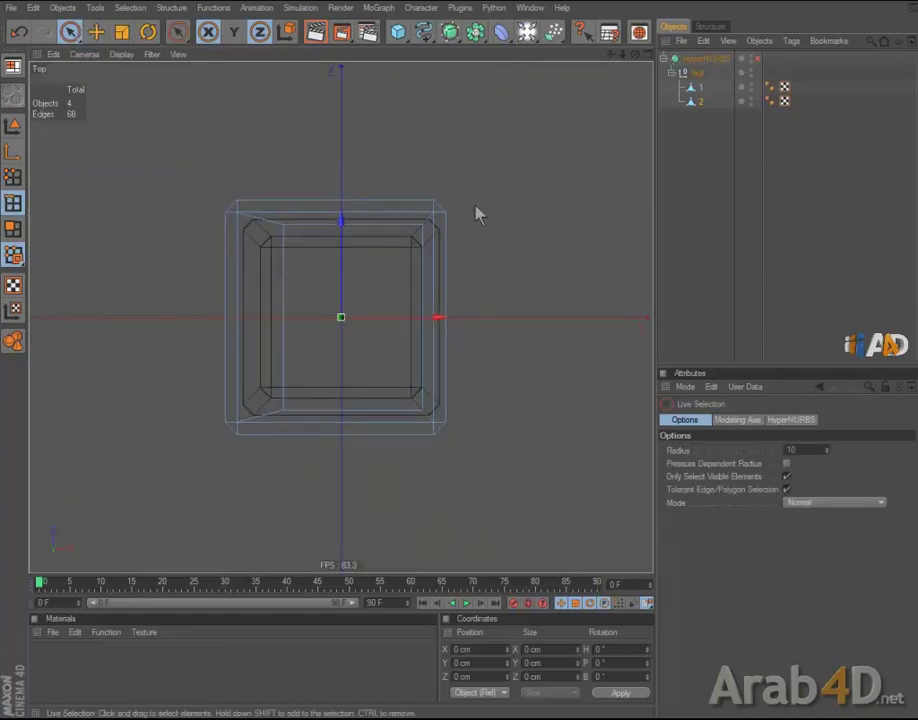
pyautogui.click(786, 476)
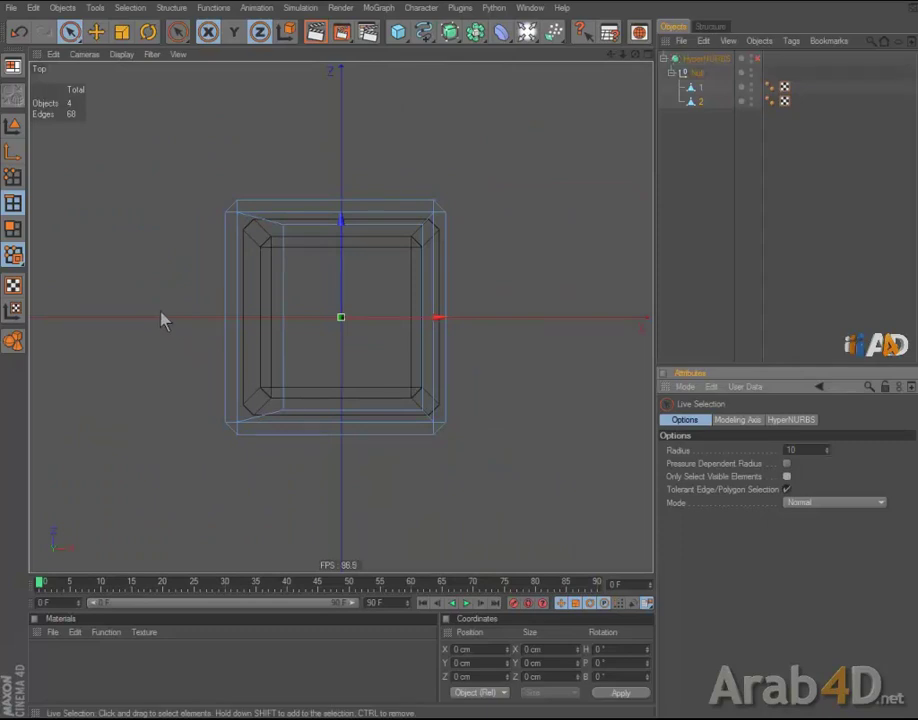
# Step: Dissolve the vertical side edges, then Connect edges twice to add new loops across the box
pyautogui.moveTo(170, 333); pyautogui.dragTo(516, 315)
pyautogui.rightClick(511, 215)
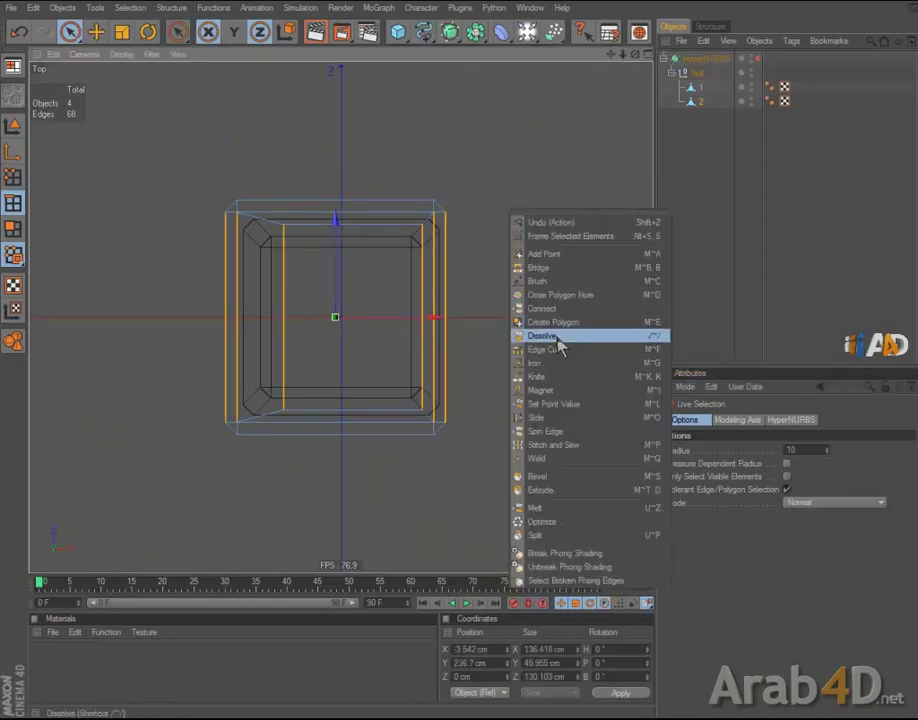
pyautogui.click(557, 337)
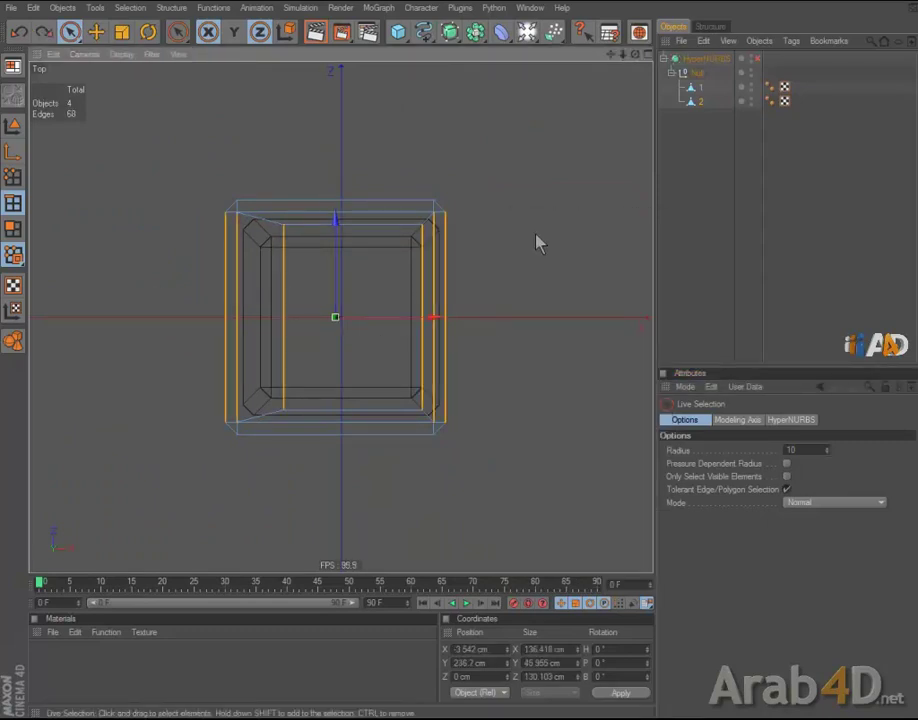
pyautogui.rightClick(539, 242)
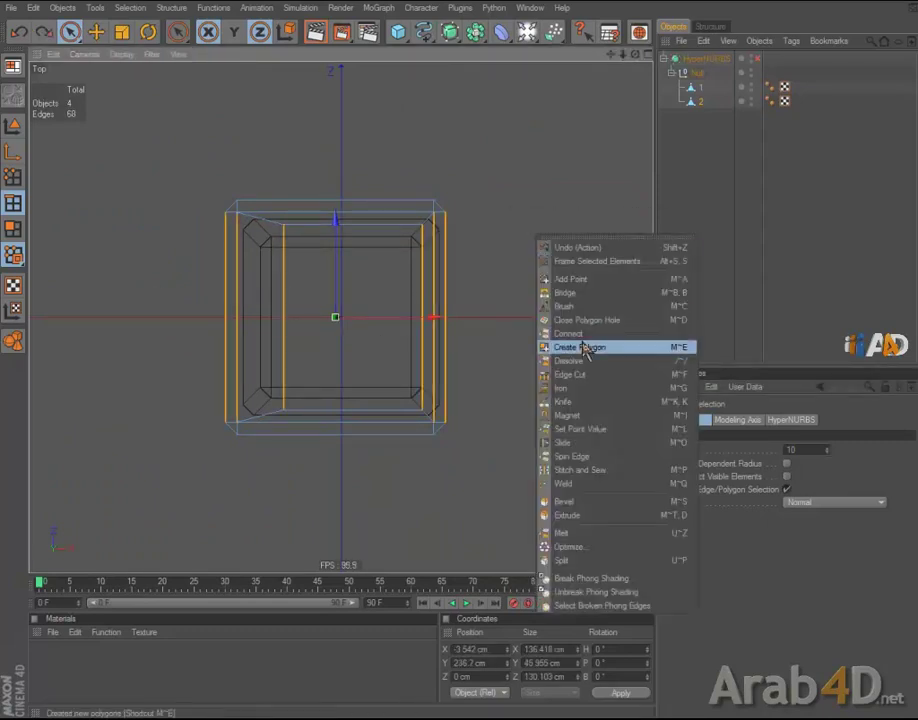
pyautogui.click(584, 334)
pyautogui.click(421, 147)
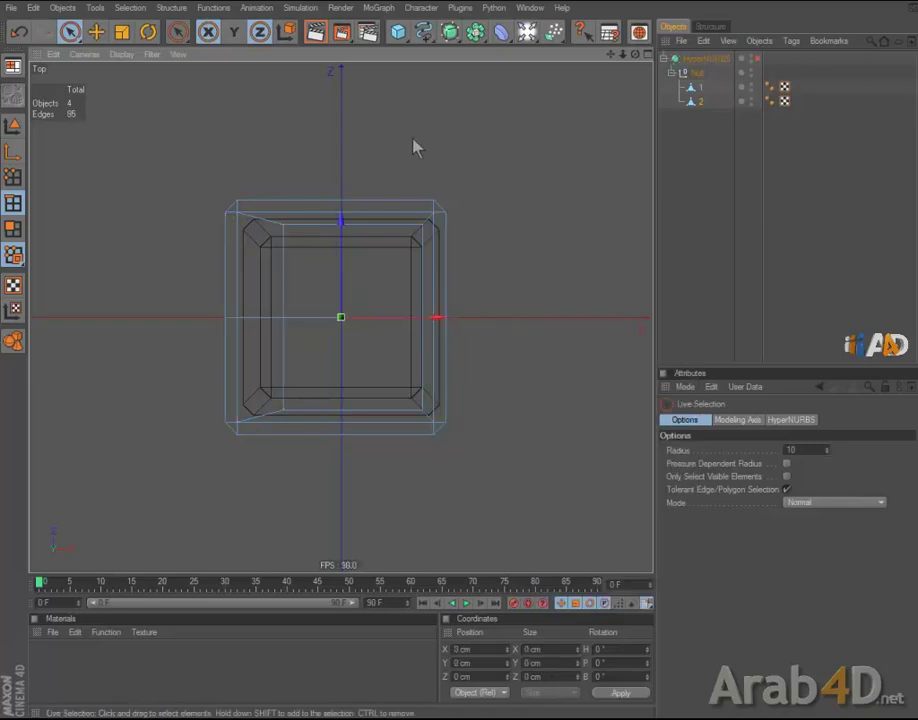
pyautogui.rightClick(557, 219)
pyautogui.click(570, 312)
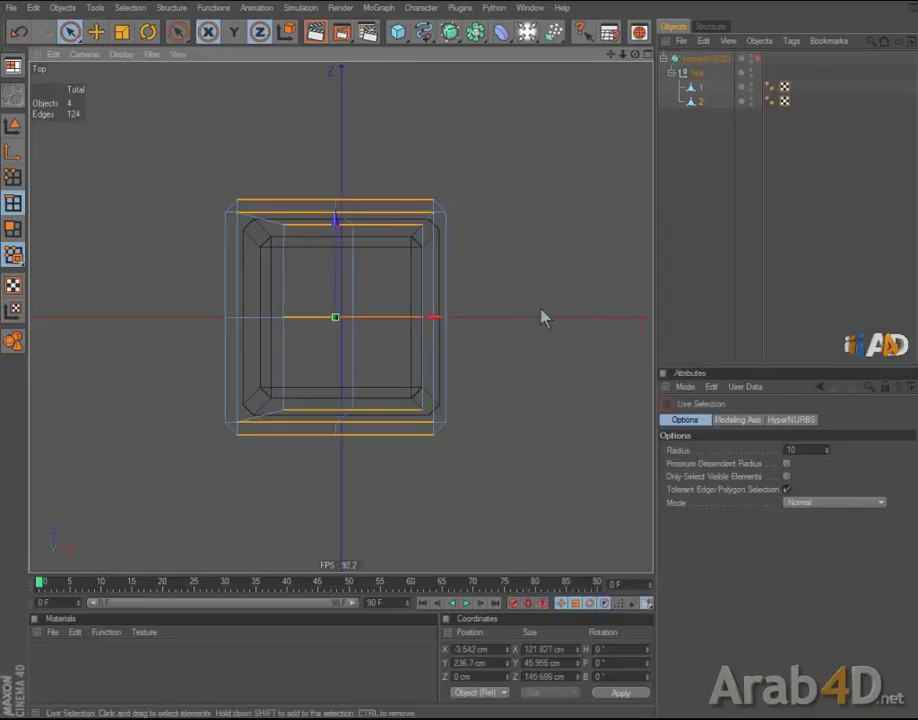
pyautogui.middleClick(478, 248)
pyautogui.middleClick(225, 213)
pyautogui.moveTo(225, 213)
pyautogui.keyDown('alt'); pyautogui.mouseDown()
pyautogui.moveTo(457, 363)
pyautogui.moveTo(437, 207)
pyautogui.moveTo(448, 382)
pyautogui.moveTo(463, 361)
pyautogui.moveTo(496, 349)
pyautogui.moveTo(476, 361)
pyautogui.moveTo(437, 355)
pyautogui.moveTo(197, 197)
pyautogui.mouseUp(); pyautogui.keyUp('alt')
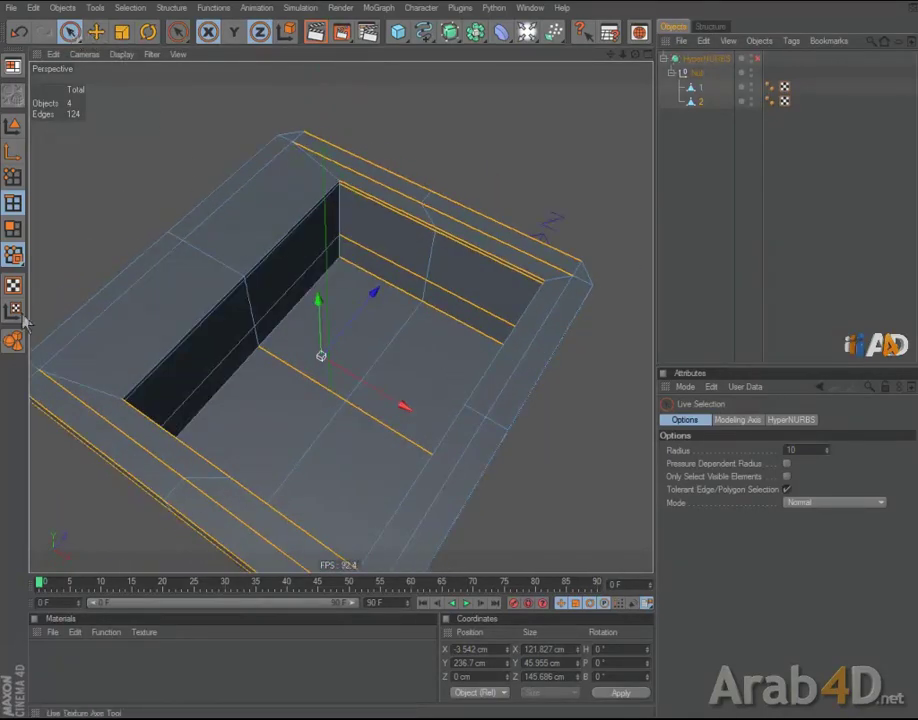
# Step: Turn on smoothing and select the rim object 2, framing it in the view
pyautogui.keyDown('alt'); pyautogui.moveTo(25, 305); pyautogui.dragTo(225, 352); pyautogui.keyUp('alt')
pyautogui.press('q')
pyautogui.moveTo(492, 303)
pyautogui.keyDown('alt'); pyautogui.mouseDown()
pyautogui.moveTo(471, 230)
pyautogui.moveTo(437, 376)
pyautogui.moveTo(467, 361)
pyautogui.moveTo(508, 238)
pyautogui.moveTo(436, 369)
pyautogui.moveTo(461, 368)
pyautogui.moveTo(537, 170)
pyautogui.moveTo(463, 363)
pyautogui.moveTo(469, 107)
pyautogui.moveTo(463, 366)
pyautogui.moveTo(545, 170)
pyautogui.mouseUp(); pyautogui.keyUp('alt')
pyautogui.click(545, 165)
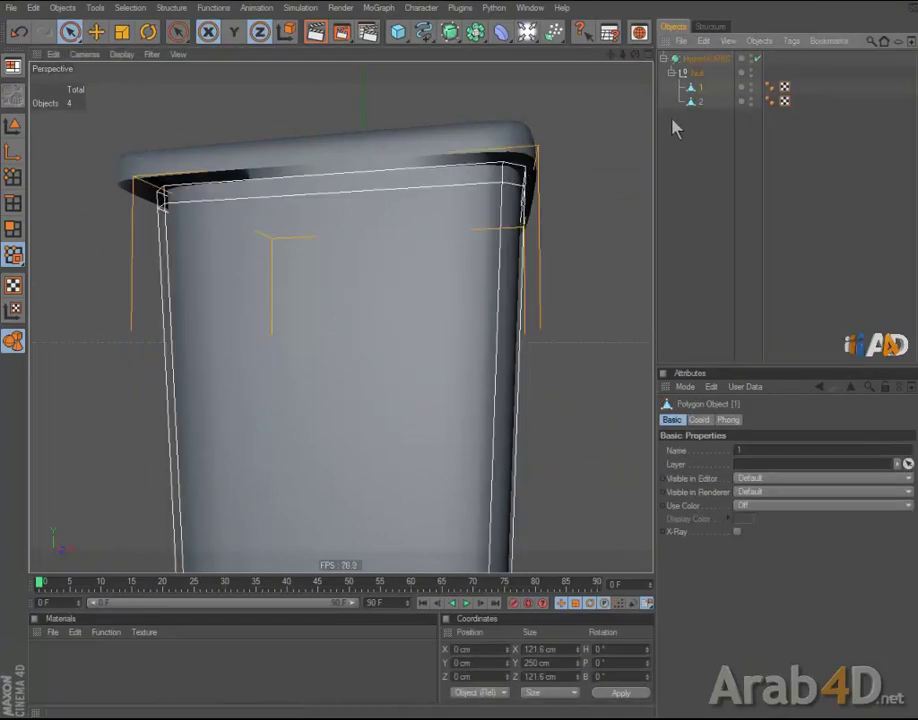
pyautogui.press('Down')
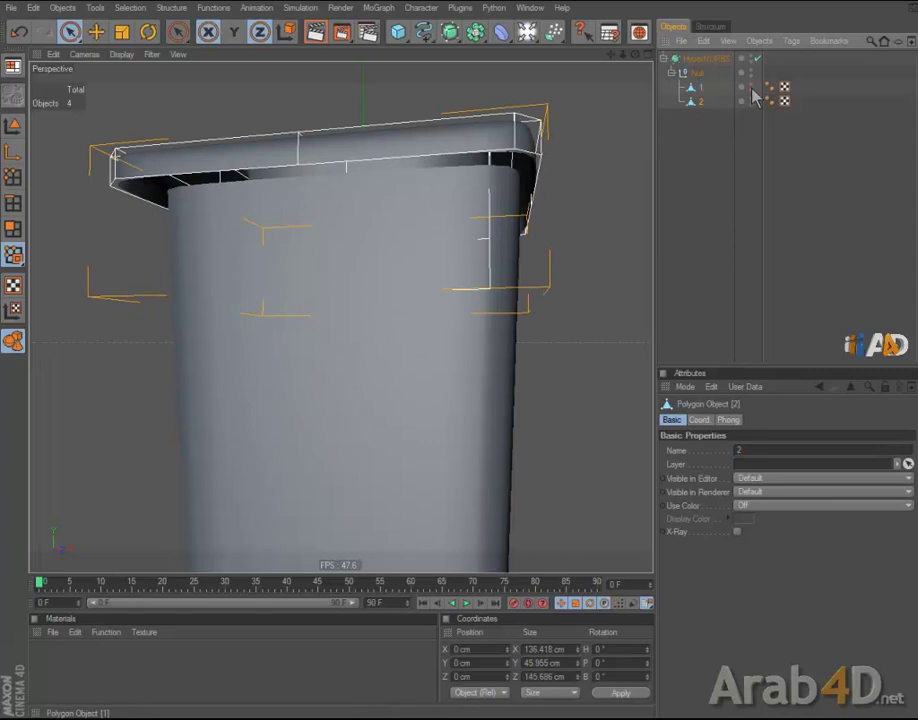
pyautogui.moveTo(460, 365)
pyautogui.keyDown('alt'); pyautogui.mouseDown()
pyautogui.moveTo(613, 150)
pyautogui.moveTo(459, 365)
pyautogui.mouseUp(); pyautogui.keyUp('alt')
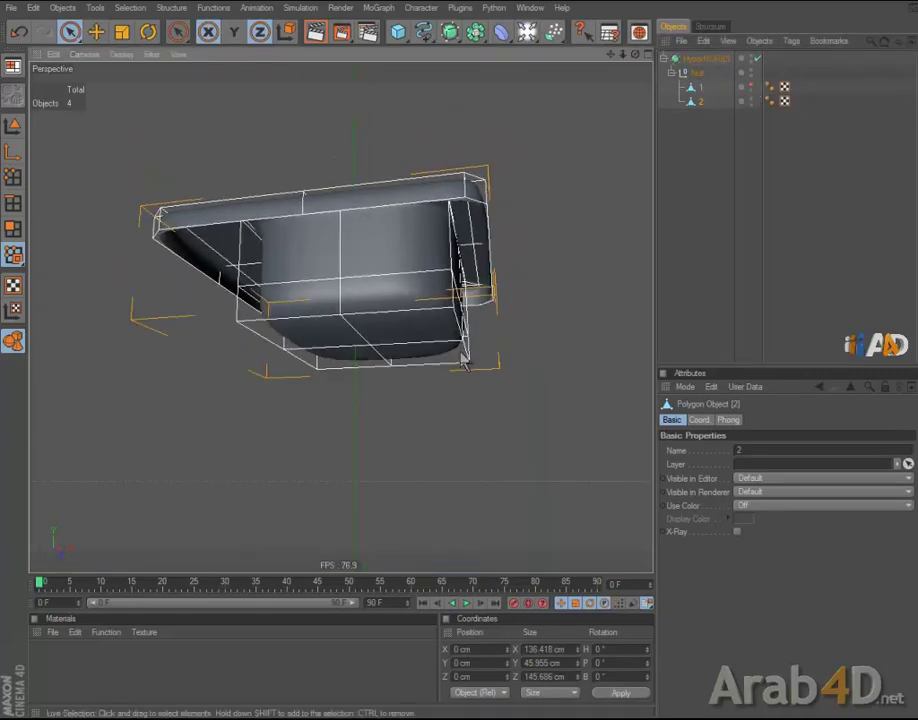
pyautogui.keyDown('alt'); pyautogui.moveTo(459, 365); pyautogui.dragTo(588, 155, button='right'); pyautogui.keyUp('alt')
pyautogui.press('o')
# Step: Select the rim's lower edge loop using loop selection in edge mode
pyautogui.press('Return')
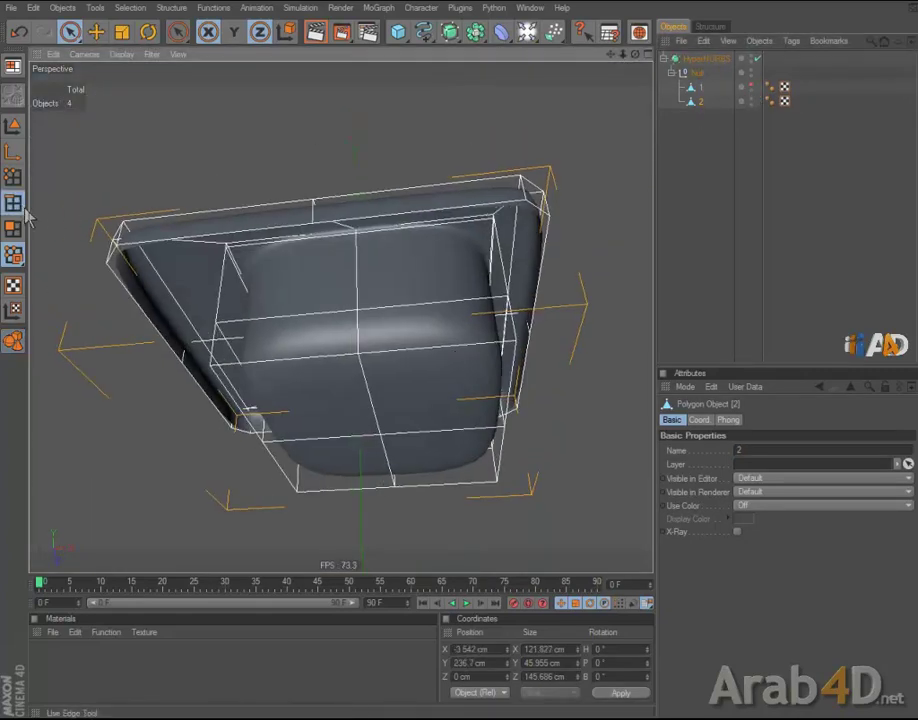
pyautogui.press('u')
pyautogui.press('l')
pyautogui.click(540, 222)
pyautogui.click(537, 218)
pyautogui.click(545, 245)
pyautogui.moveTo(563, 256)
pyautogui.keyDown('alt'); pyautogui.mouseDown()
pyautogui.moveTo(460, 365)
pyautogui.moveTo(600, 250)
pyautogui.mouseUp(); pyautogui.keyUp('alt')
# Step: Extrude the rim loop, shrink it inward and raise it about 4.6 cm
pyautogui.press('d')
pyautogui.moveTo(588, 303)
pyautogui.keyDown('alt'); pyautogui.mouseDown()
pyautogui.moveTo(477, 365)
pyautogui.moveTo(465, 362)
pyautogui.moveTo(467, 370)
pyautogui.moveTo(463, 361)
pyautogui.mouseUp(); pyautogui.keyUp('alt')
pyautogui.click(121, 32)
pyautogui.press('e')
pyautogui.moveTo(350, 265); pyautogui.dragTo(462, 362)
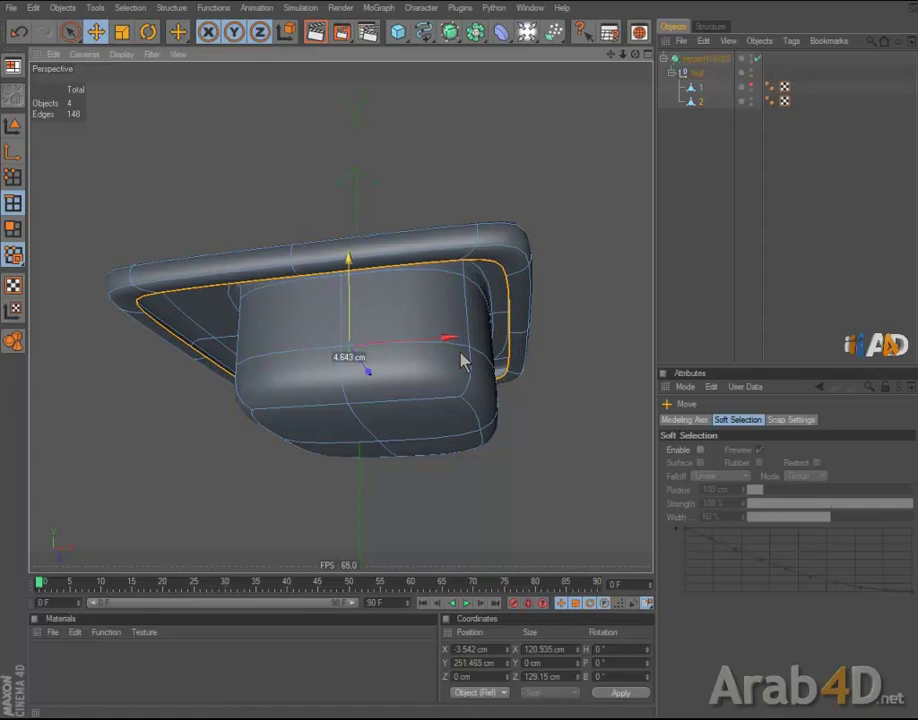
pyautogui.press('q')
pyautogui.press('q')
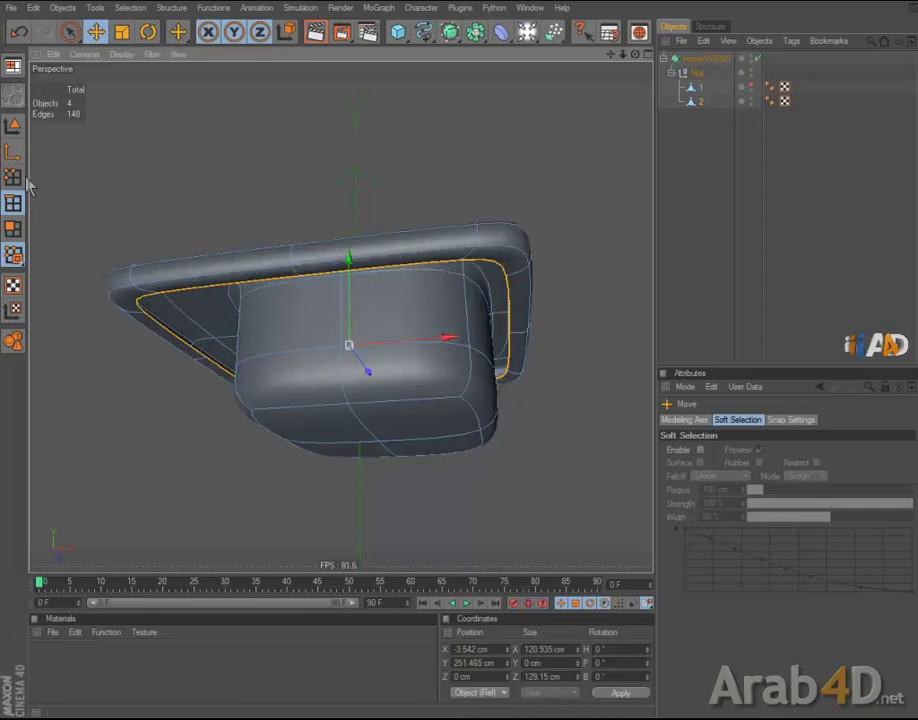
pyautogui.click(16, 179)
# Step: Cut an extra loop around the sink's side with the Knife in Loop mode
pyautogui.rightClick(375, 183)
pyautogui.click(408, 324)
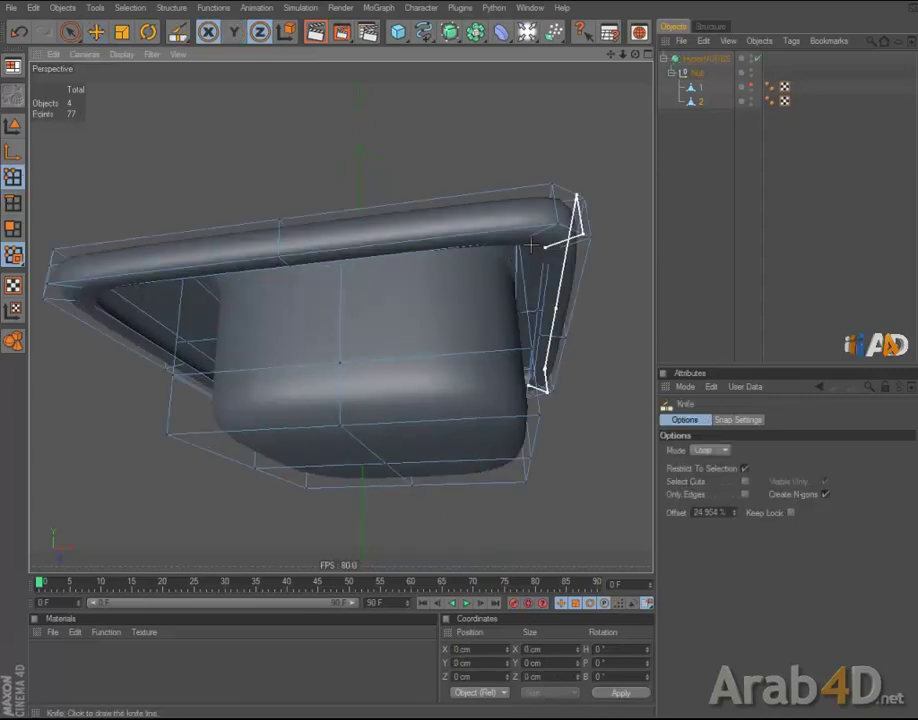
pyautogui.press('q')
pyautogui.click(570, 292)
pyautogui.press('q')
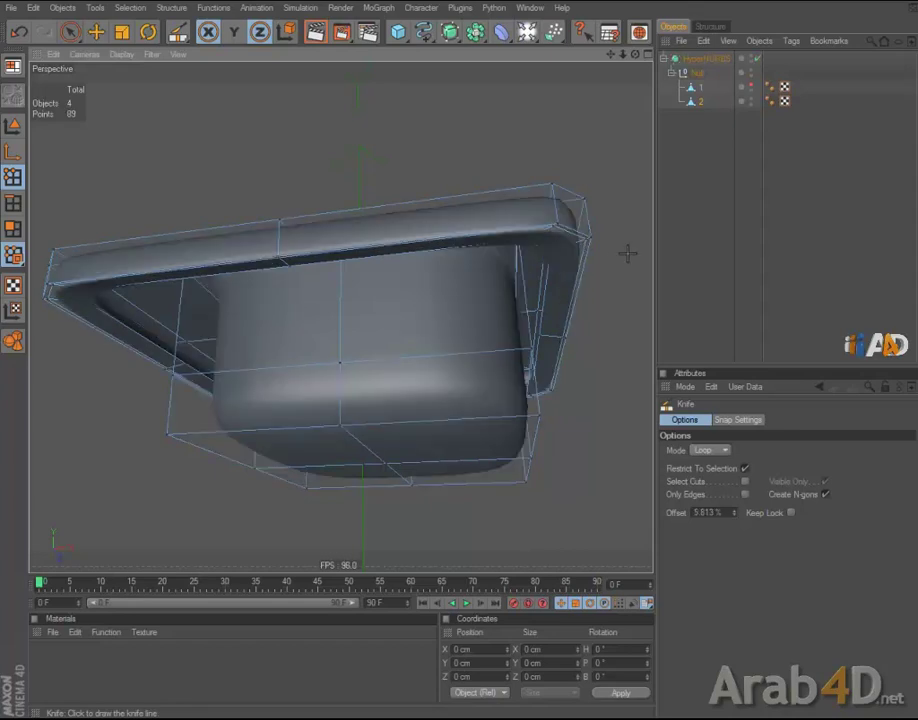
# Step: Orbit around the smoothed sink to inspect it, then disable the HyperNURBS object
pyautogui.keyDown('alt'); pyautogui.moveTo(481, 353); pyautogui.dragTo(537, 287); pyautogui.keyUp('alt')
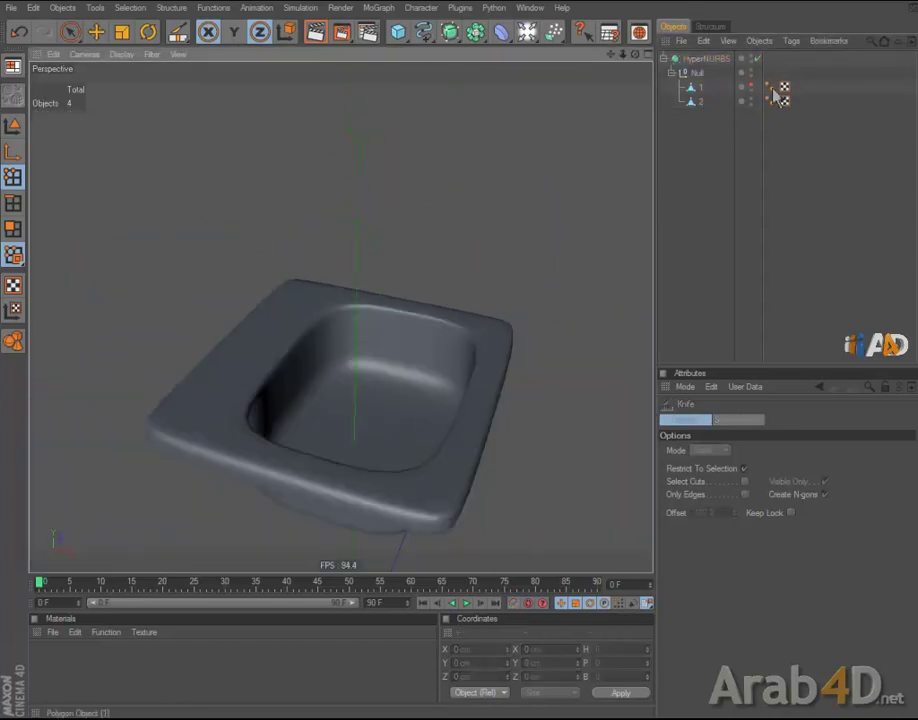
pyautogui.keyDown('alt'); pyautogui.moveTo(610, 250); pyautogui.dragTo(553, 341); pyautogui.keyUp('alt')
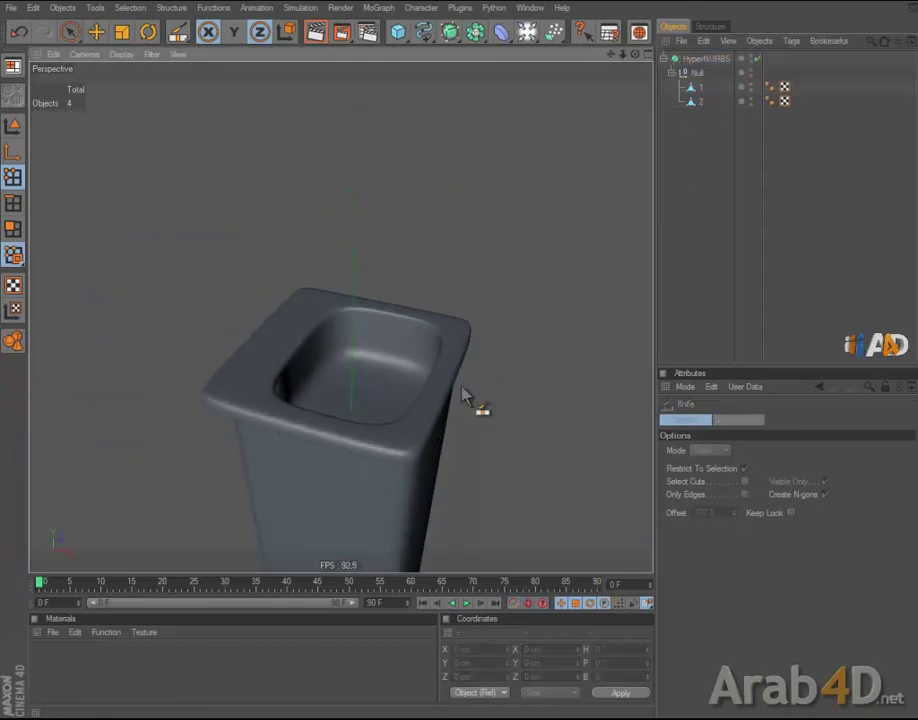
pyautogui.keyDown('alt'); pyautogui.moveTo(533, 277); pyautogui.dragTo(463, 363); pyautogui.keyUp('alt')
pyautogui.moveTo(529, 301)
pyautogui.keyDown('alt'); pyautogui.mouseDown()
pyautogui.moveTo(467, 361)
pyautogui.moveTo(486, 246)
pyautogui.moveTo(408, 214)
pyautogui.mouseUp(); pyautogui.keyUp('alt')
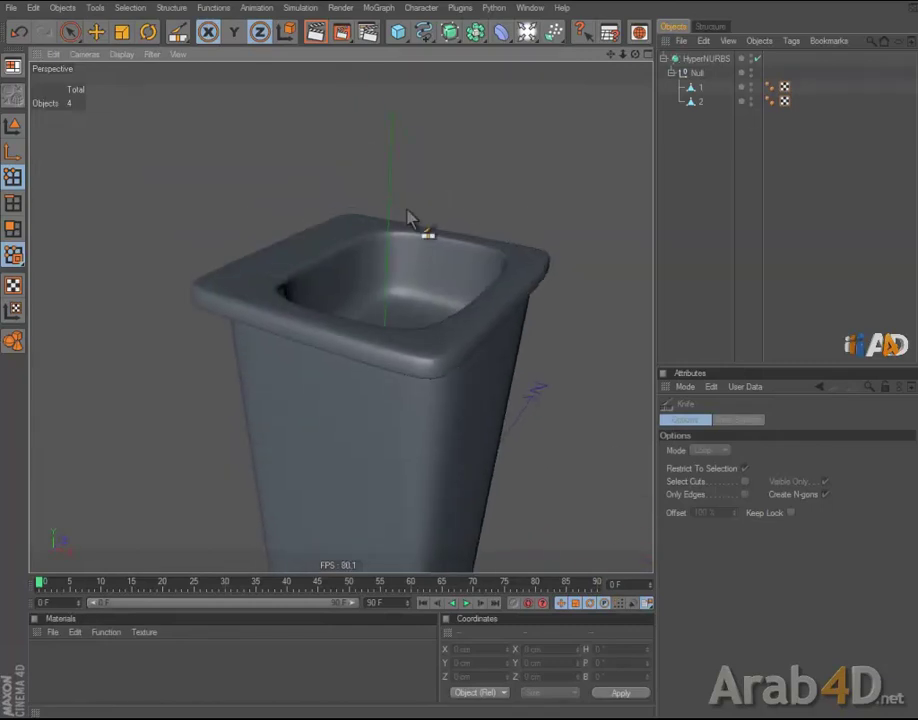
pyautogui.click(756, 60)
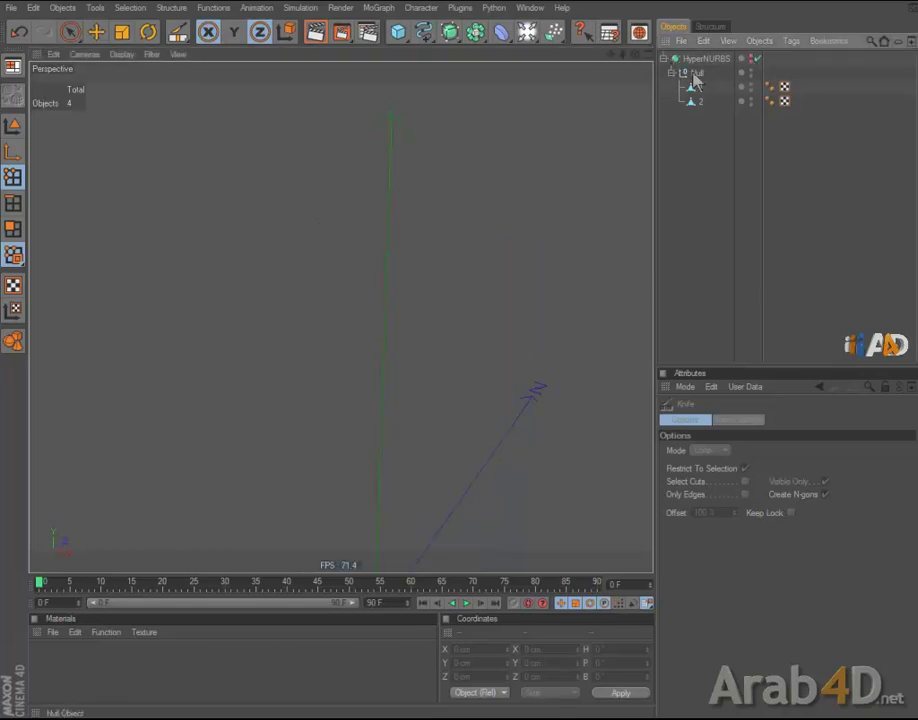
# Step: Add a 100 cm square Polygon primitive from the toolbar's Cube palette
pyautogui.click(70, 32)
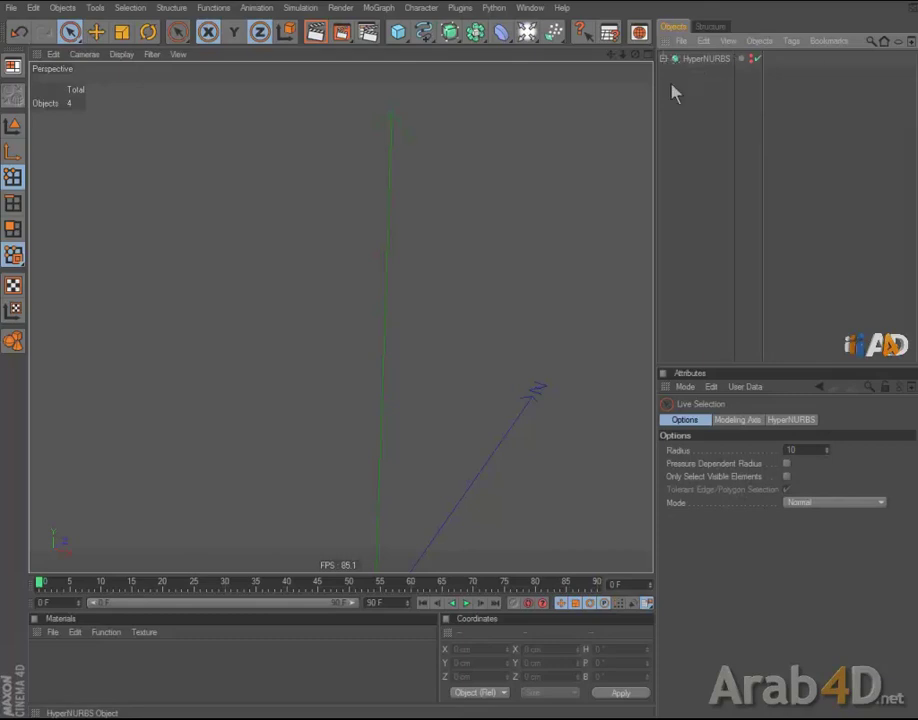
pyautogui.scroll(-1, 500, 236)
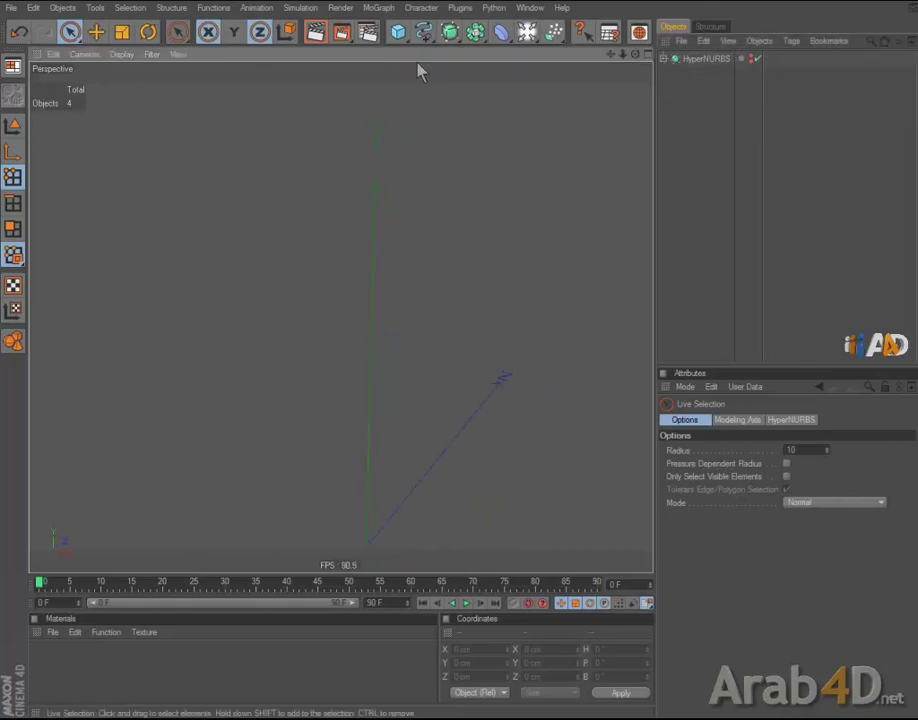
pyautogui.moveTo(398, 32); pyautogui.dragTo(440, 72)
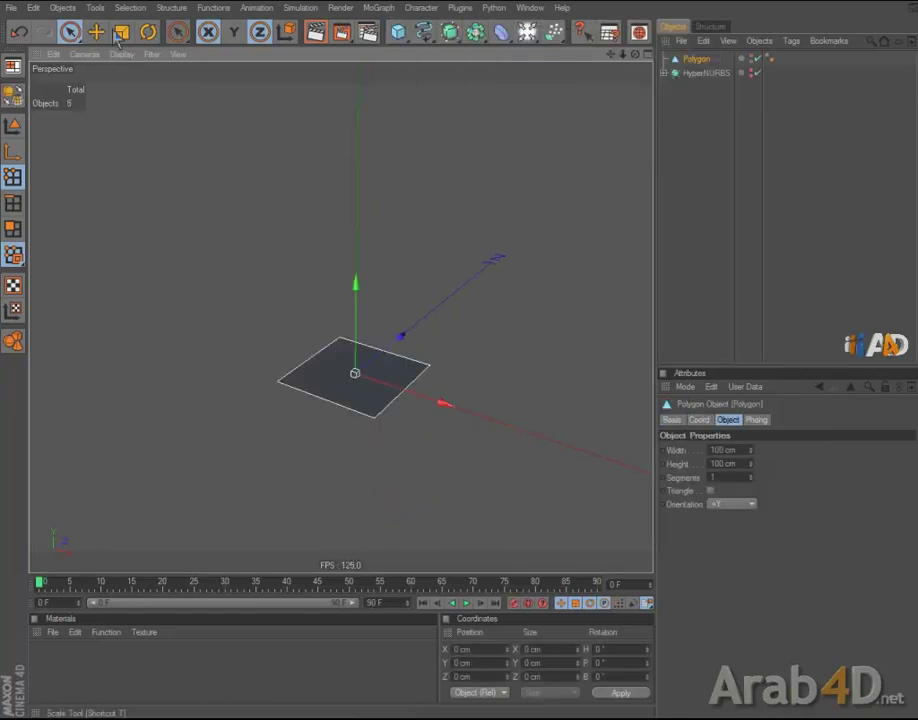
# Step: Set the plane's width and height to 25 cm each
pyautogui.click(722, 450)
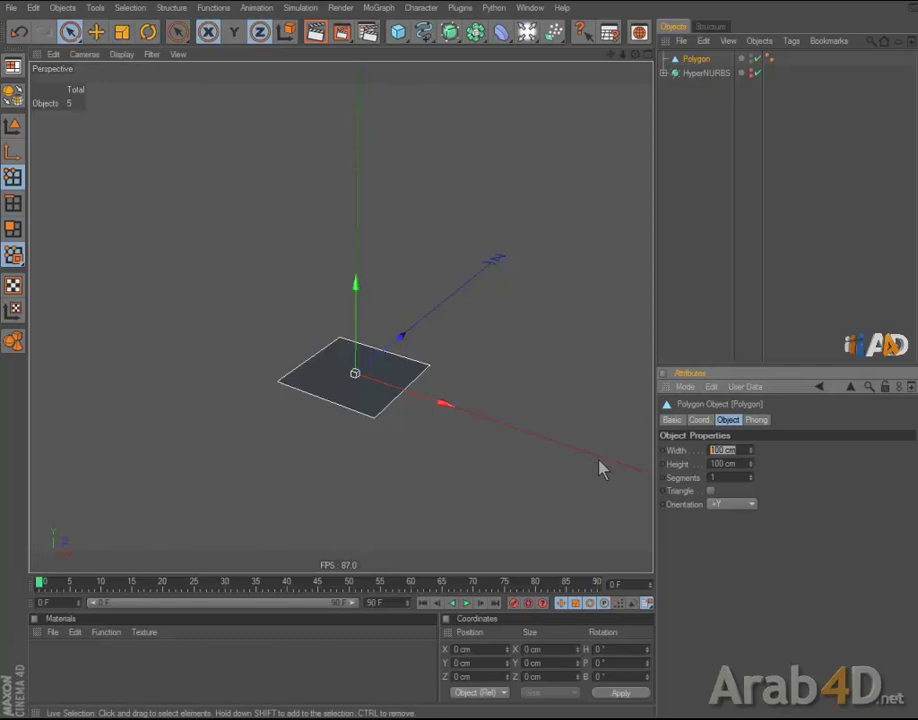
pyautogui.write('25')
pyautogui.press('Tab')
pyautogui.write('2')
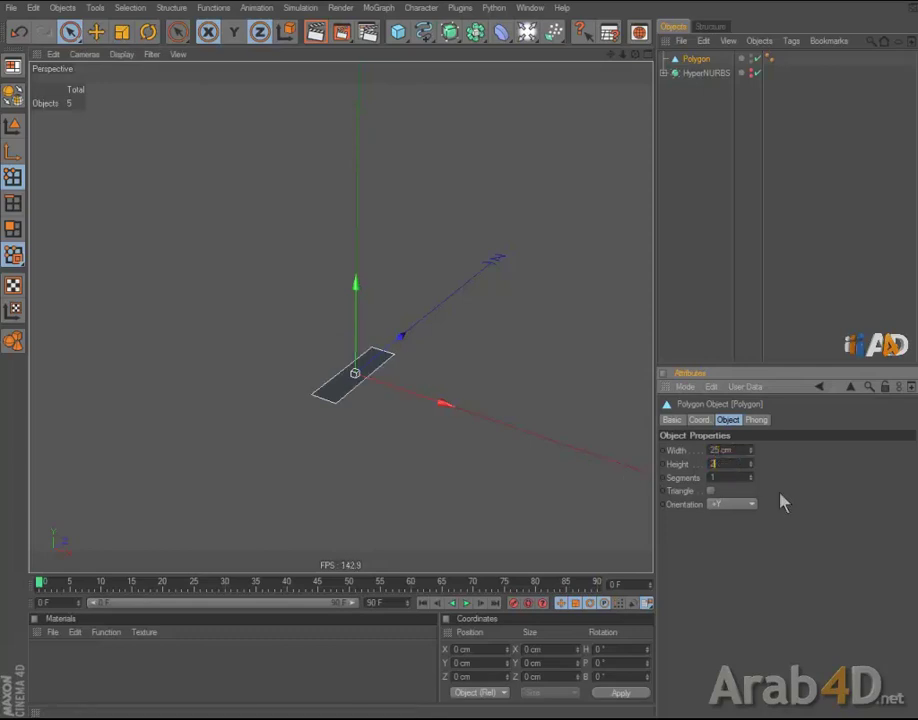
pyautogui.write('5')
pyautogui.press('Return')
pyautogui.scroll(3, 390, 437)
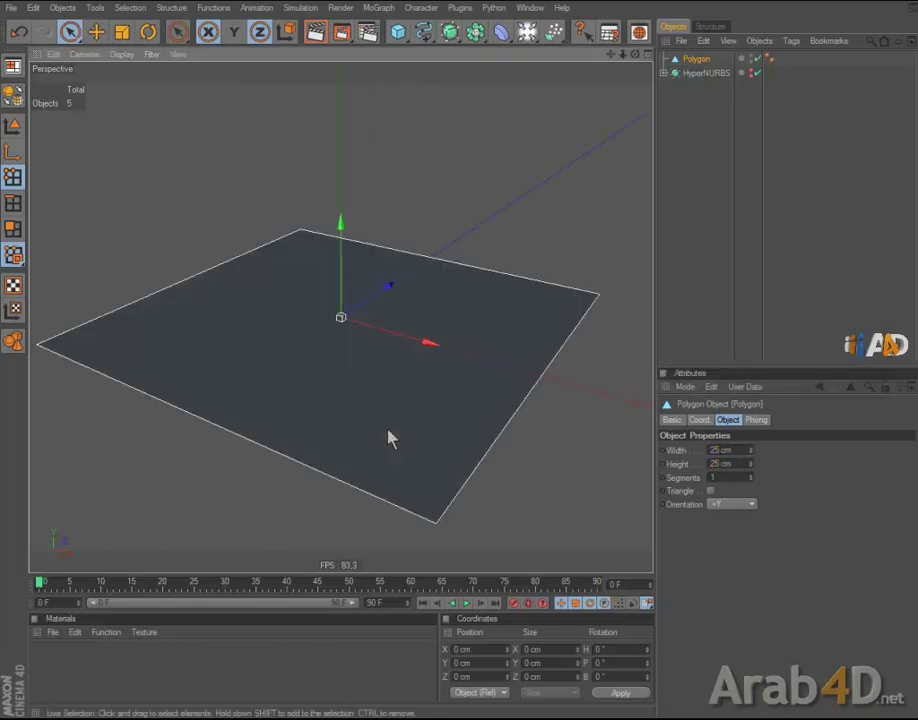
# Step: Make the plane editable and select its face in polygon mode with Extrude active
pyautogui.press('c')
pyautogui.scroll(-4, 420, 280)
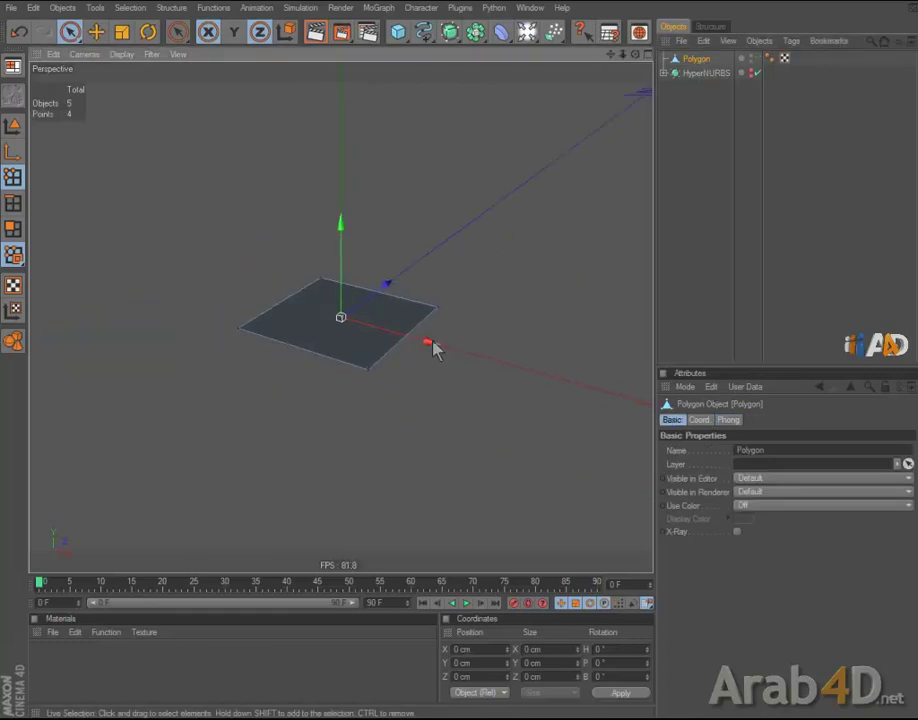
pyautogui.click(69, 31)
pyautogui.click(303, 338)
pyautogui.moveTo(543, 334)
pyautogui.keyDown('alt'); pyautogui.mouseDown()
pyautogui.moveTo(470, 332)
pyautogui.moveTo(462, 362)
pyautogui.mouseUp(); pyautogui.keyUp('alt')
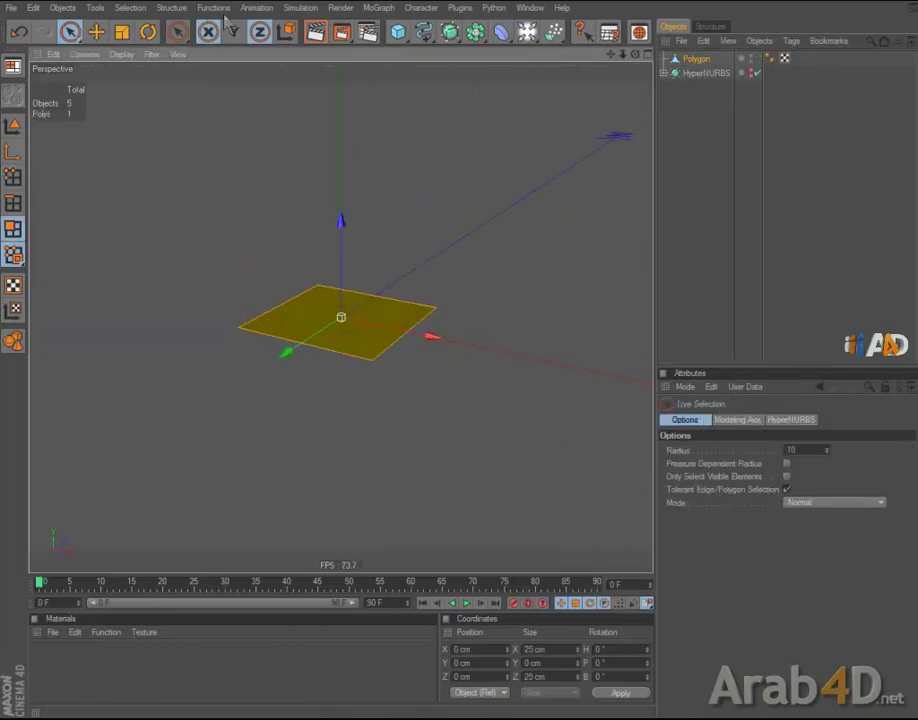
pyautogui.press('d')
pyautogui.scroll(-2, 528, 352)
pyautogui.scroll(2, 515, 287)
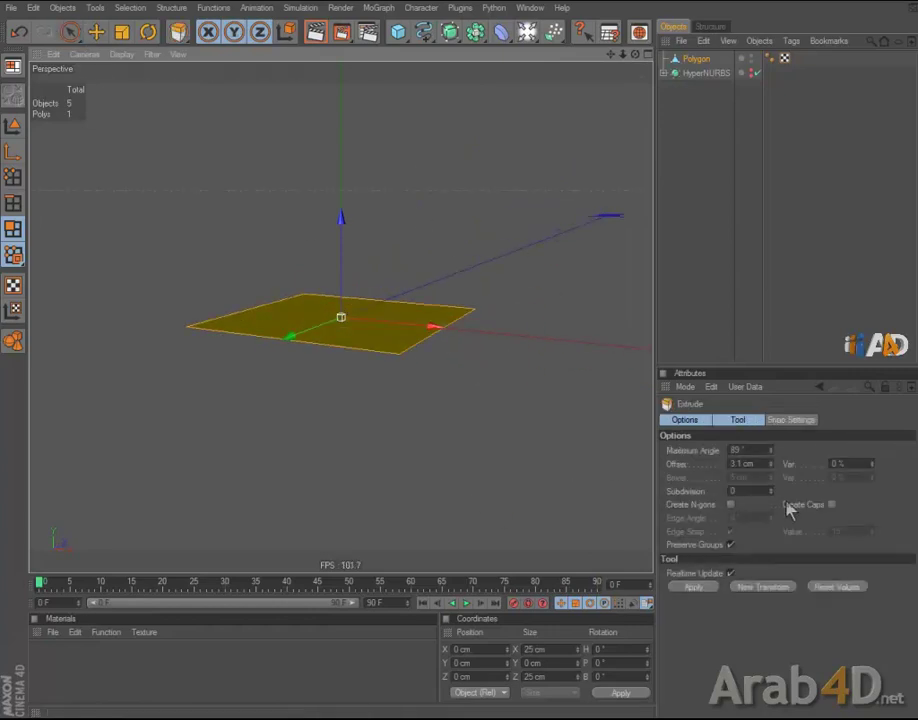
# Step: Extrude the plane into a thin slab, inset its top, and raise a column about 34.5 cm
pyautogui.moveTo(490, 366); pyautogui.dragTo(463, 363)
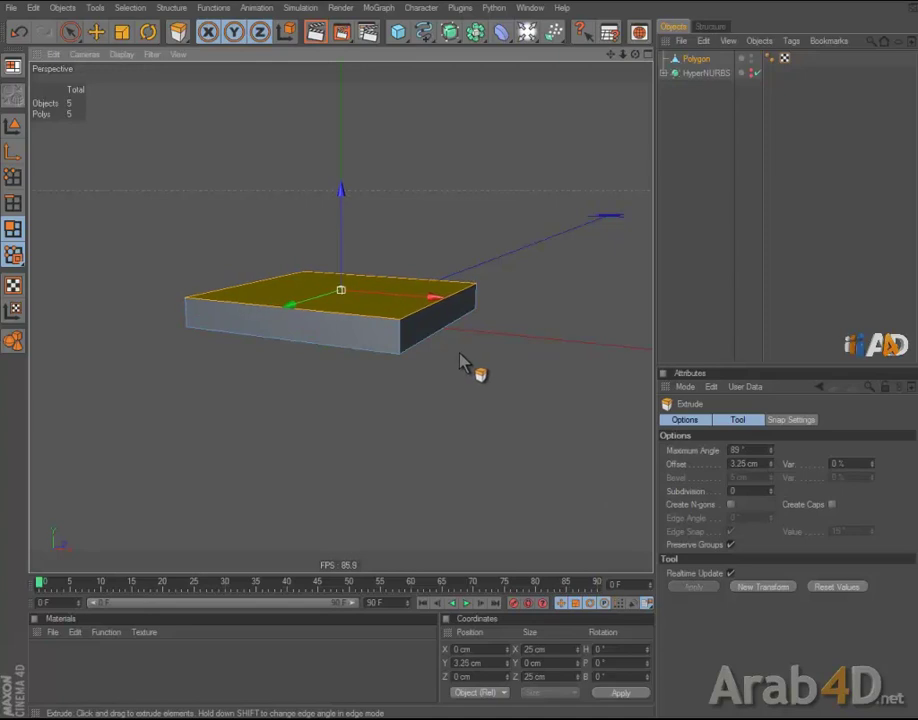
pyautogui.press('i')
pyautogui.moveTo(457, 358)
pyautogui.mouseDown()
pyautogui.moveTo(477, 384)
pyautogui.moveTo(498, 348)
pyautogui.moveTo(557, 334)
pyautogui.moveTo(465, 365)
pyautogui.moveTo(496, 426)
pyautogui.mouseUp()
pyautogui.press('d')
pyautogui.scroll(-5, 510, 380)
pyautogui.keyDown('alt'); pyautogui.moveTo(518, 355); pyautogui.dragTo(498, 328); pyautogui.keyUp('alt')
pyautogui.scroll(1, 510, 333)
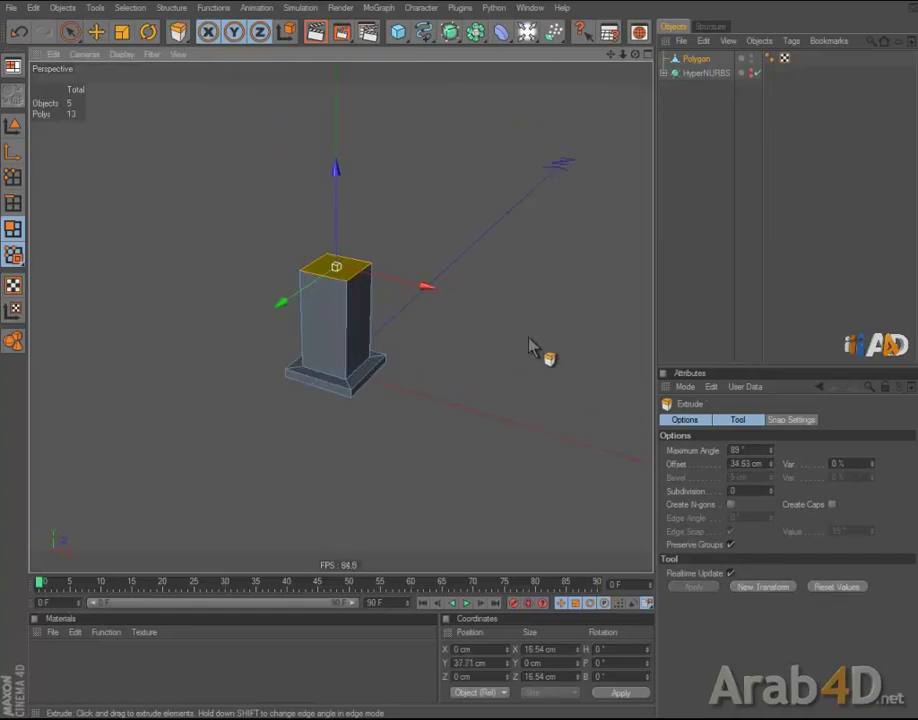
# Step: In front view, extrude the column's top twice more, ending with a 15.5 cm top segment
pyautogui.press('F4')
pyautogui.scroll(3, 525, 428)
pyautogui.scroll(-4, 510, 437)
pyautogui.scroll(-1, 318, 311)
pyautogui.moveTo(352, 258)
pyautogui.mouseDown()
pyautogui.moveTo(462, 364)
pyautogui.moveTo(422, 246)
pyautogui.mouseUp()
pyautogui.moveTo(460, 362); pyautogui.dragTo(460, 358)
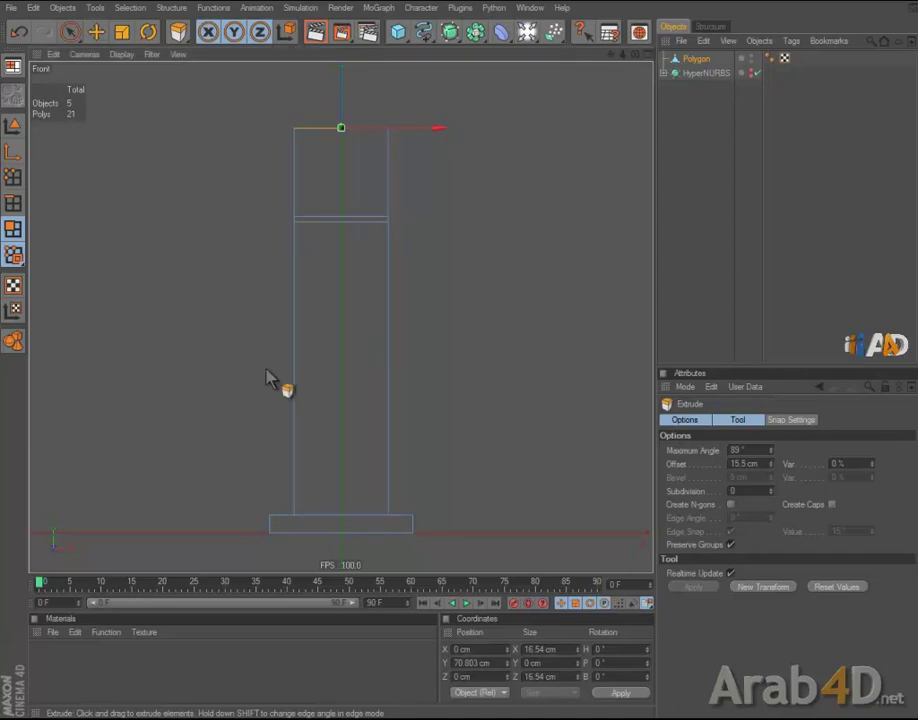
# Step: Cut an edge loop around the middle of the column with the Knife in Loop mode
pyautogui.click(13, 177)
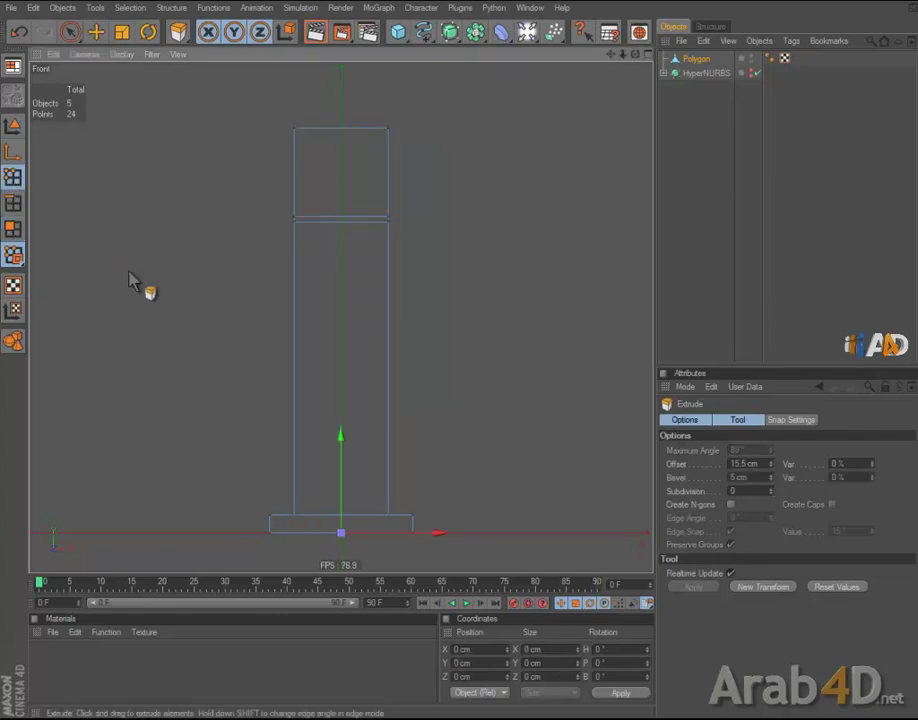
pyautogui.press('i')
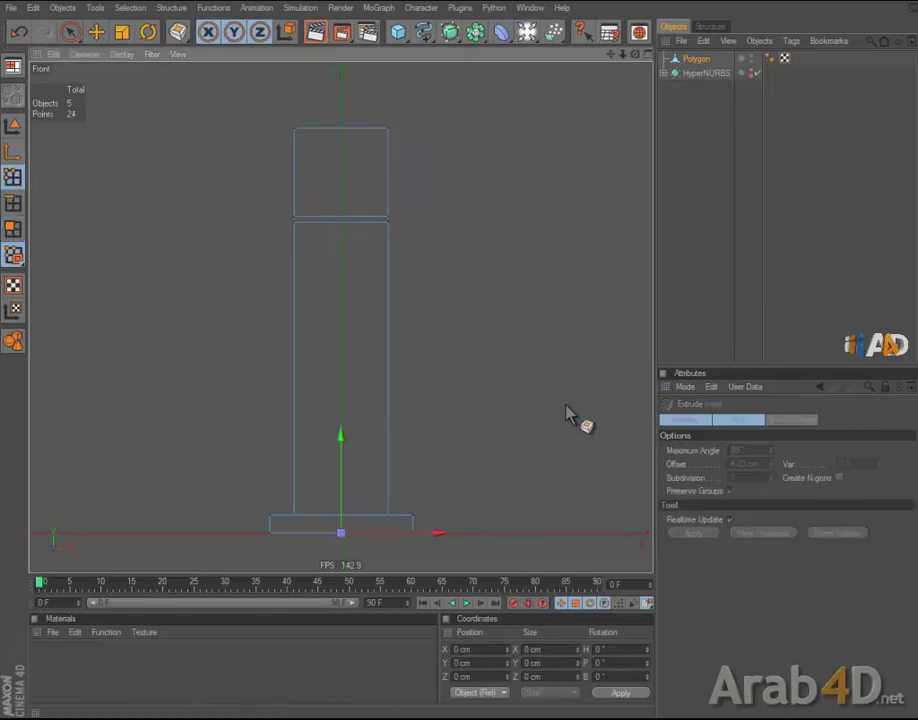
pyautogui.press('k')
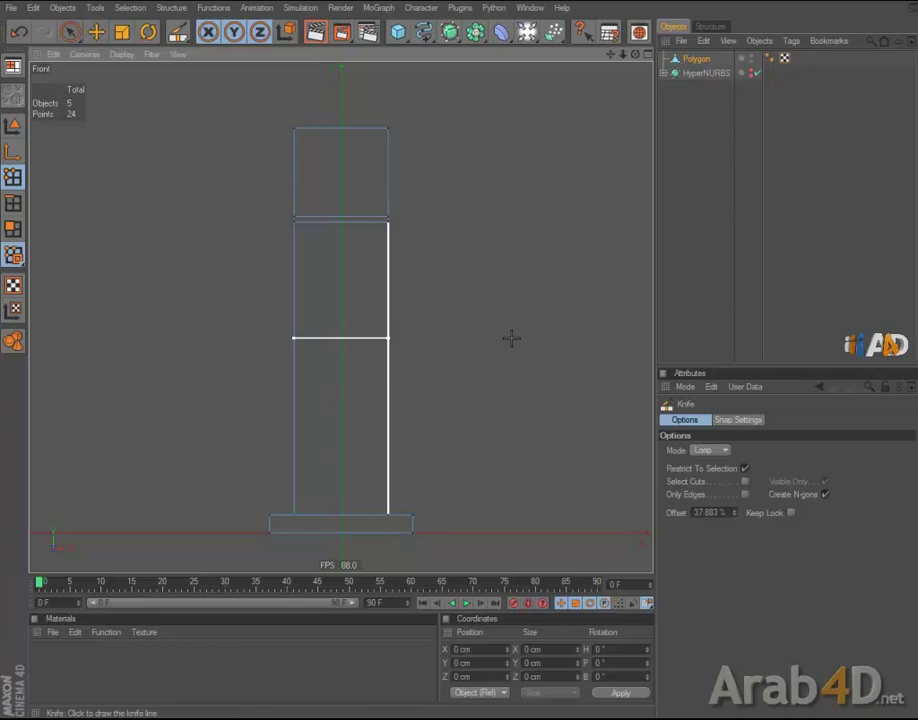
pyautogui.click(508, 346)
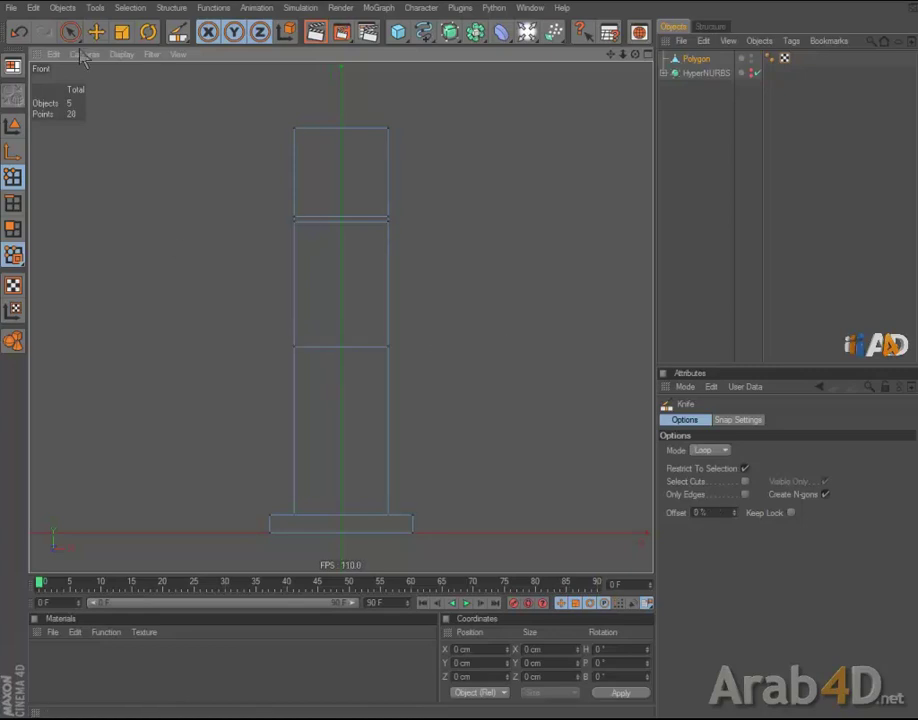
# Step: Box-select the points of the column's top section and scale them wider
pyautogui.moveTo(68, 31); pyautogui.dragTo(84, 30)
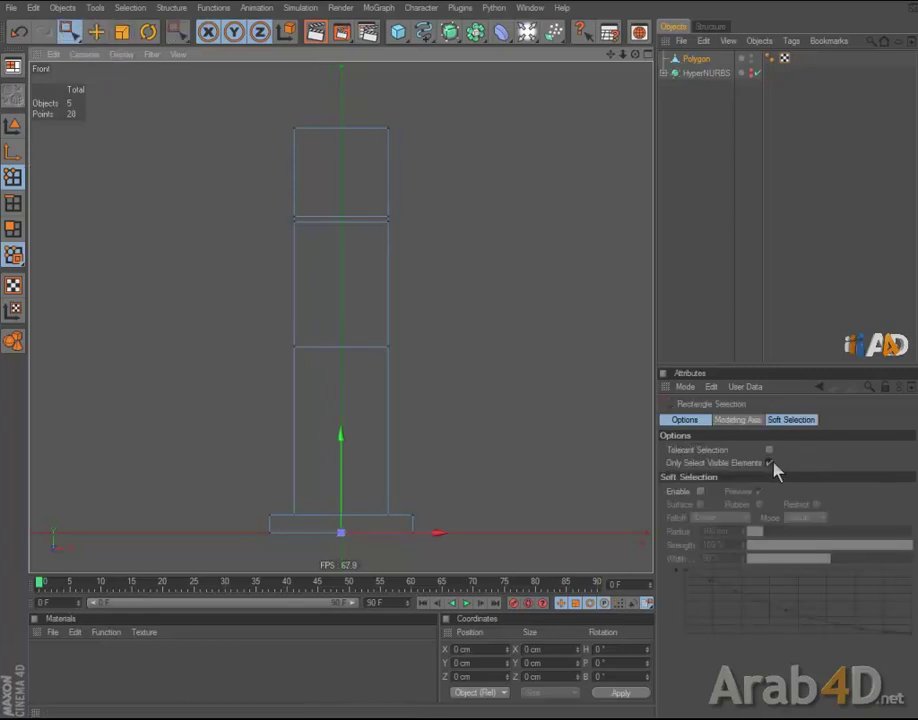
pyautogui.moveTo(254, 97); pyautogui.dragTo(515, 258)
pyautogui.press('t')
pyautogui.moveTo(490, 330); pyautogui.dragTo(462, 362)
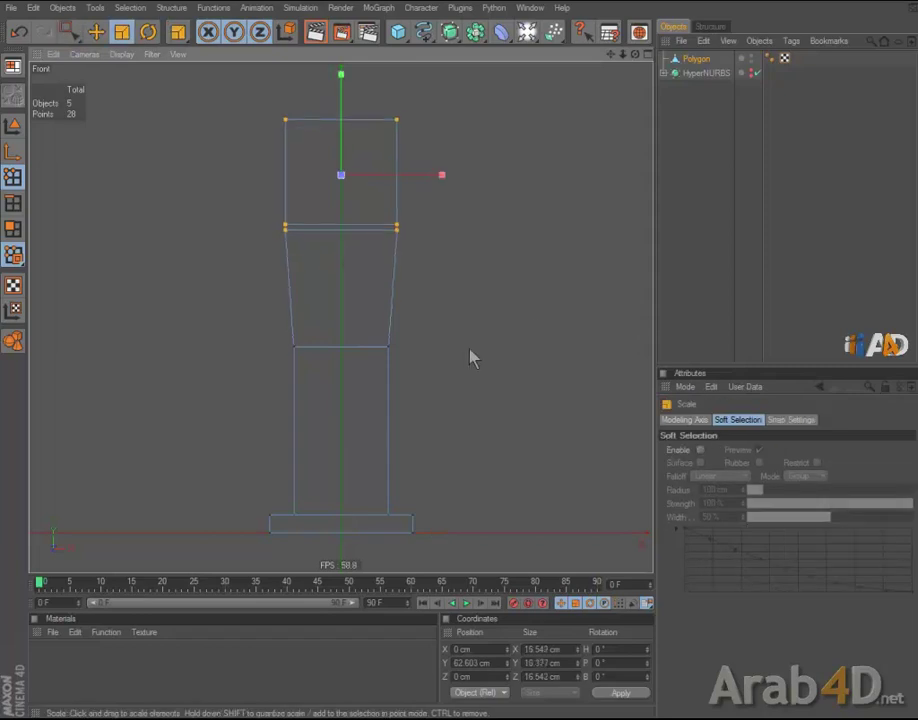
# Step: Scale the middle ring of points out to about 21.25 cm so the column tapers
pyautogui.press('space')
pyautogui.moveTo(289, 328); pyautogui.dragTo(527, 395)
pyautogui.press('t')
pyautogui.moveTo(480, 357)
pyautogui.mouseDown()
pyautogui.moveTo(460, 362)
pyautogui.moveTo(379, 318)
pyautogui.mouseUp()
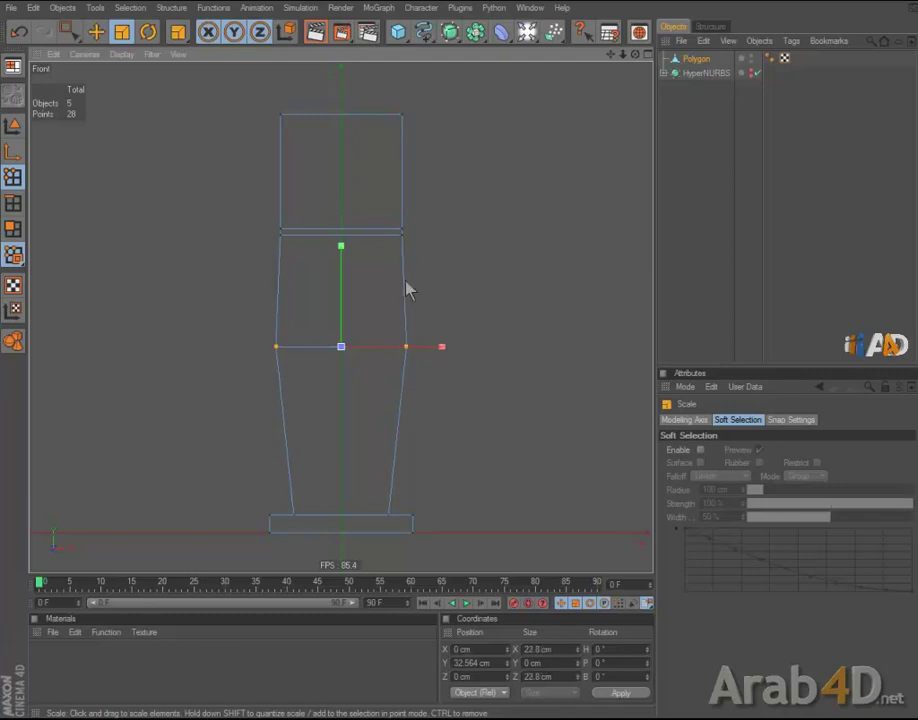
pyautogui.moveTo(549, 290); pyautogui.dragTo(453, 365)
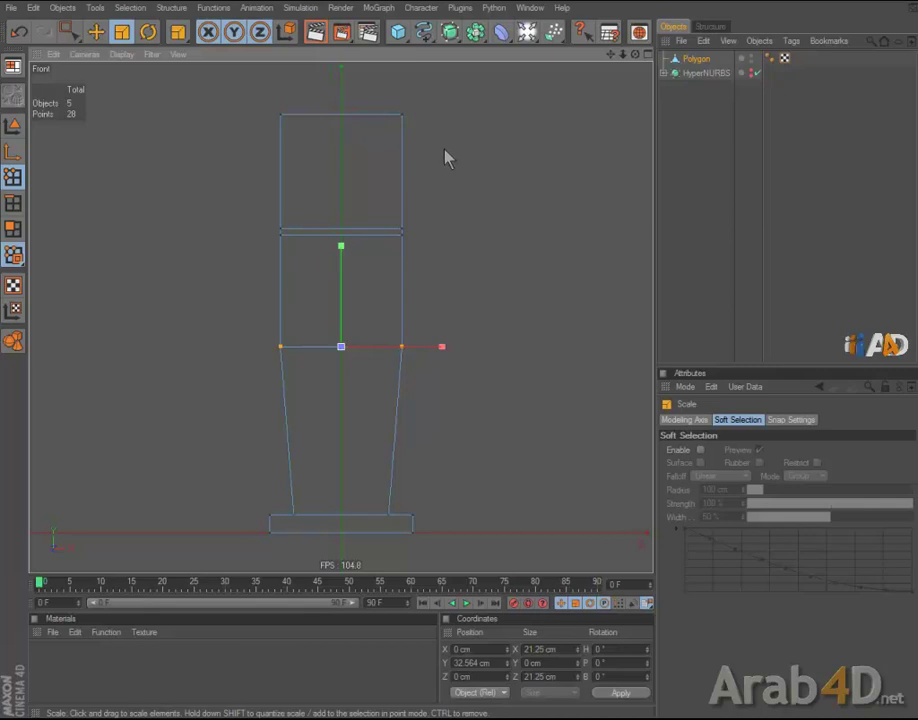
pyautogui.click(69, 31)
pyautogui.press('F1')
pyautogui.moveTo(254, 143)
pyautogui.keyDown('alt'); pyautogui.mouseDown(button='right')
pyautogui.moveTo(452, 180)
pyautogui.moveTo(459, 367)
pyautogui.mouseUp(button='right'); pyautogui.keyUp('alt')
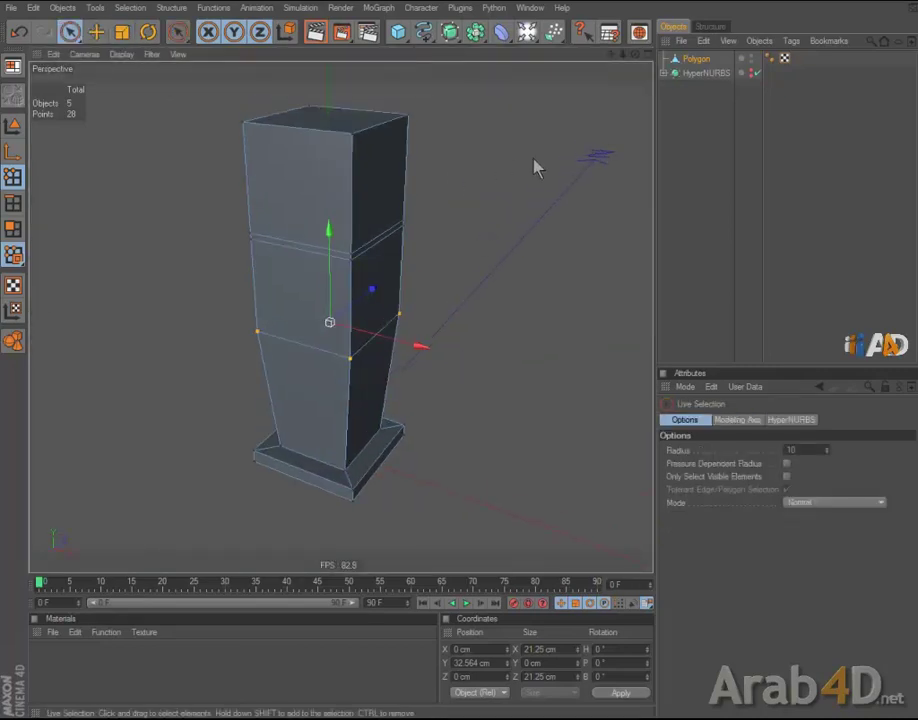
# Step: Nest the column's Polygon object in a new HyperNURBS, inspect the smoothing, then disable it
pyautogui.keyDown('alt'); pyautogui.click(466, 33); pyautogui.keyUp('alt')
pyautogui.click(700, 190)
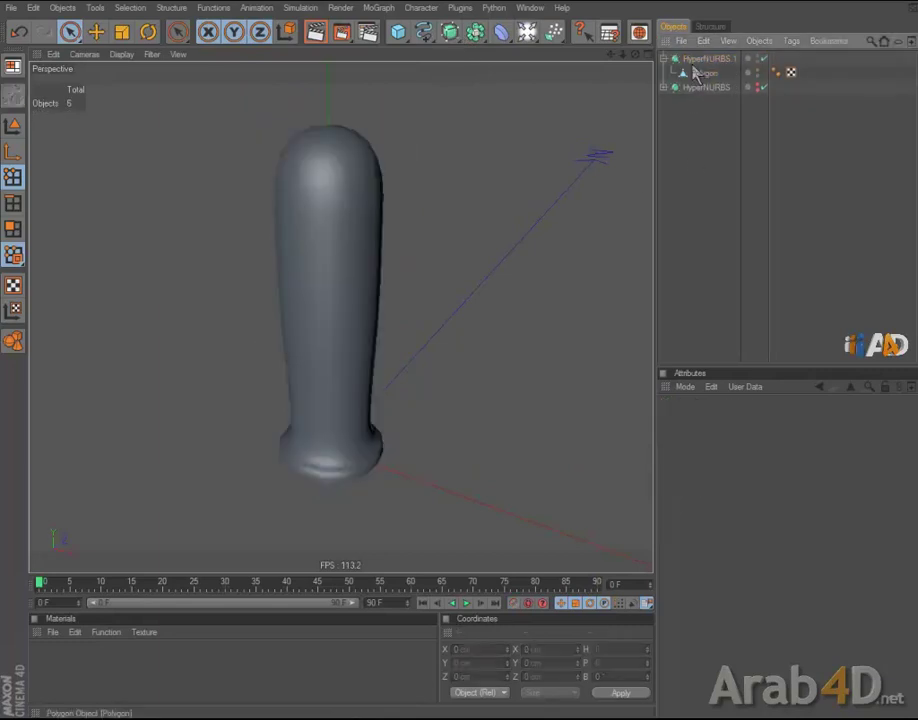
pyautogui.click(700, 74)
pyautogui.moveTo(478, 213)
pyautogui.keyDown('alt'); pyautogui.mouseDown()
pyautogui.moveTo(420, 365)
pyautogui.moveTo(465, 361)
pyautogui.mouseUp(); pyautogui.keyUp('alt')
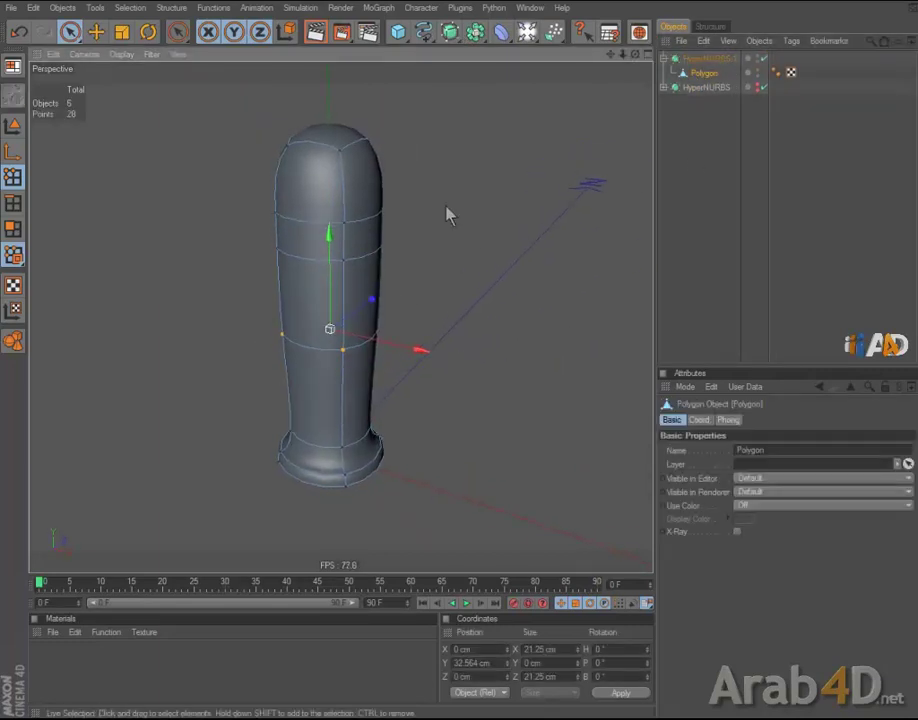
pyautogui.press('q')
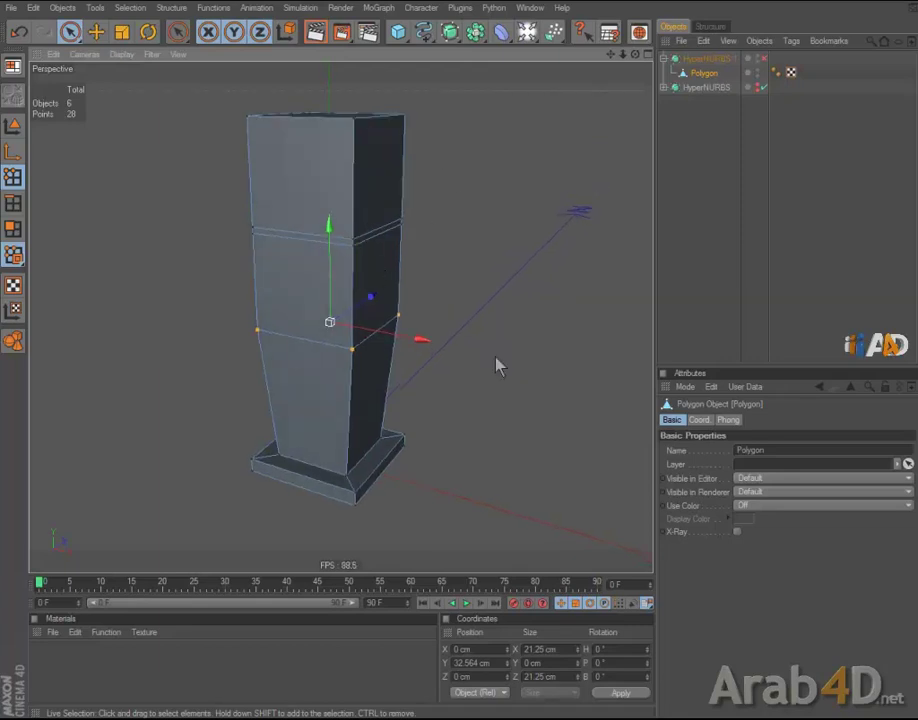
# Step: Select the column's top face and inset it by 3.1 cm
pyautogui.keyDown('alt'); pyautogui.moveTo(537, 268); pyautogui.dragTo(529, 259); pyautogui.keyUp('alt')
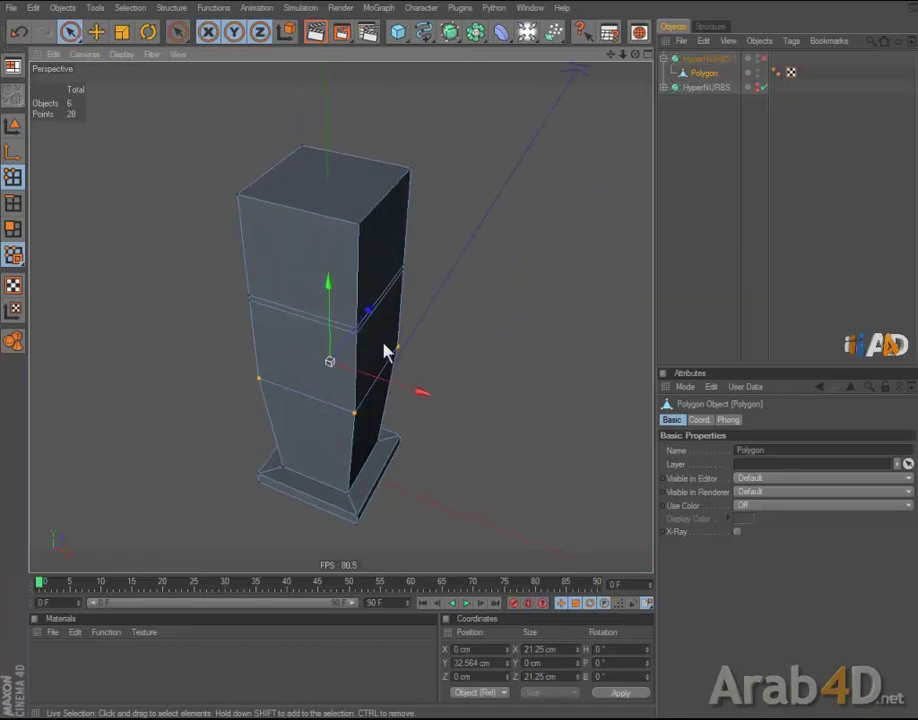
pyautogui.keyDown('alt'); pyautogui.moveTo(455, 372); pyautogui.dragTo(322, 276); pyautogui.keyUp('alt')
pyautogui.click(13, 229)
pyautogui.click(314, 209)
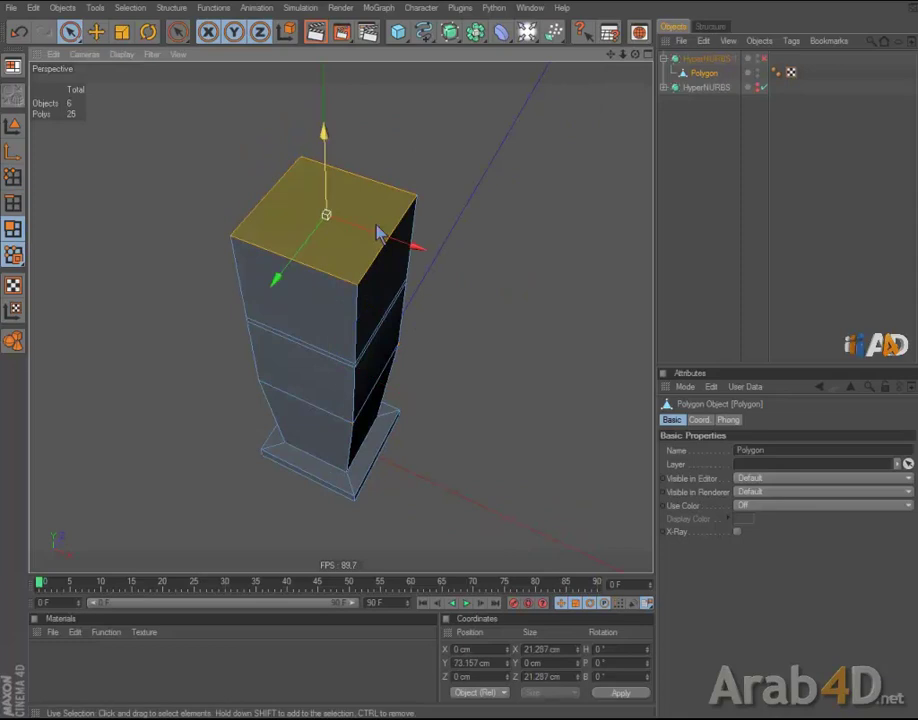
pyautogui.press('i')
pyautogui.moveTo(545, 211)
pyautogui.mouseDown()
pyautogui.moveTo(461, 364)
pyautogui.moveTo(492, 361)
pyautogui.moveTo(478, 371)
pyautogui.moveTo(449, 361)
pyautogui.moveTo(461, 363)
pyautogui.mouseUp()
pyautogui.press('t')
# Step: Extrude the inset face upward into a block, then start extruding the block's side face
pyautogui.press('d')
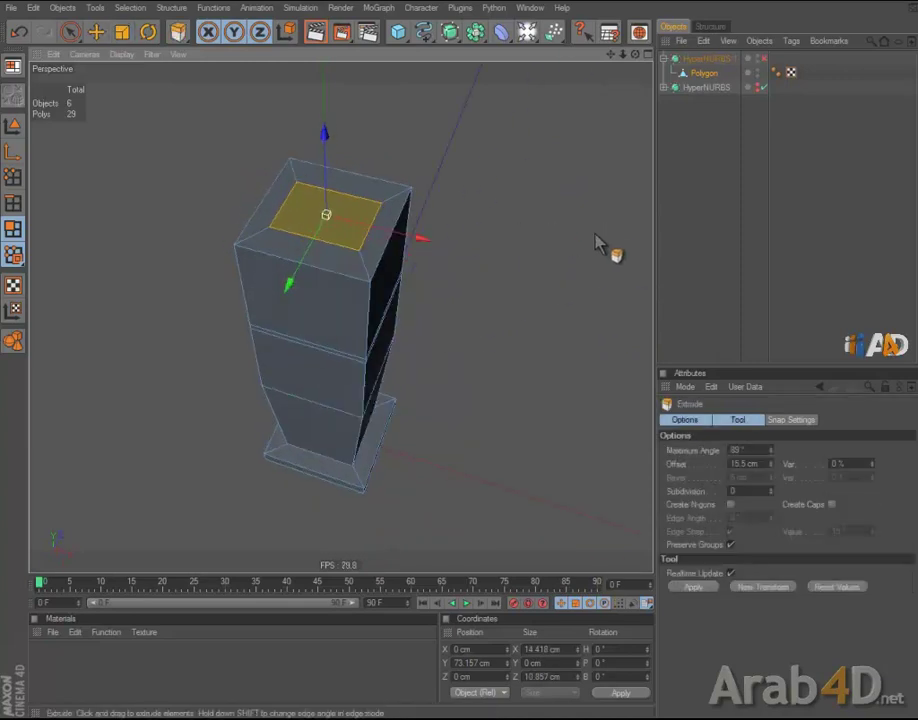
pyautogui.keyDown('alt'); pyautogui.moveTo(553, 238); pyautogui.dragTo(576, 250); pyautogui.keyUp('alt')
pyautogui.scroll(5, 576, 250)
pyautogui.press('F5')
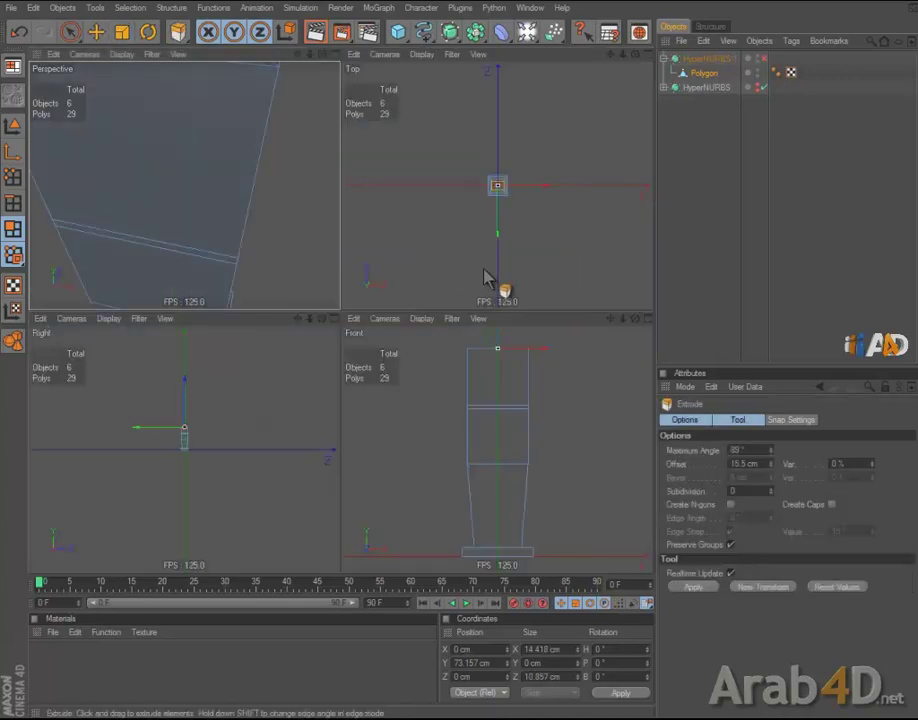
pyautogui.keyDown('alt'); pyautogui.moveTo(534, 385); pyautogui.dragTo(541, 363, button='middle'); pyautogui.keyUp('alt')
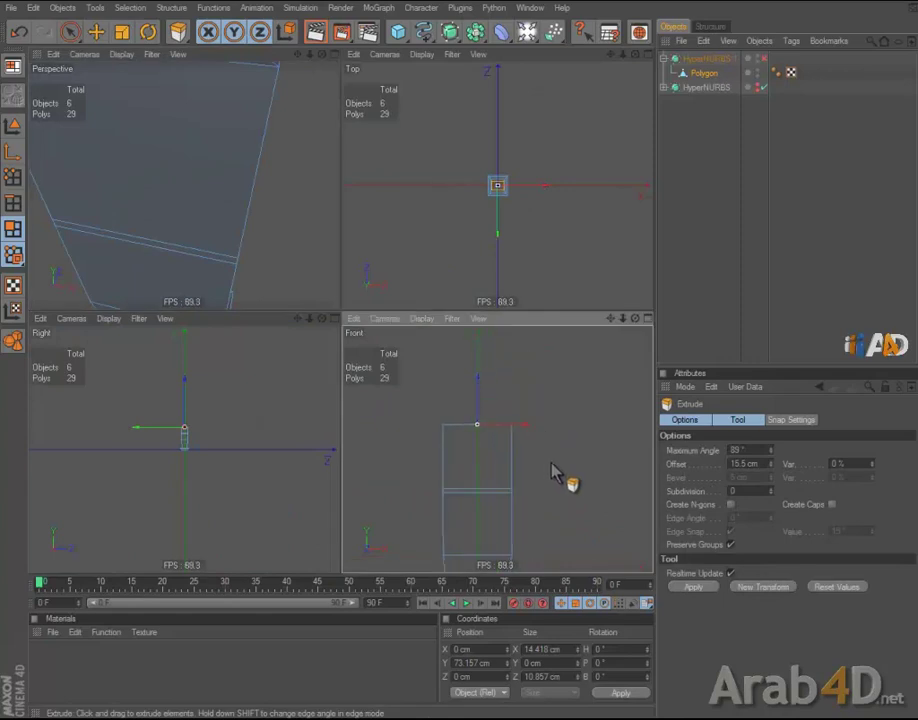
pyautogui.moveTo(557, 476); pyautogui.dragTo(462, 362)
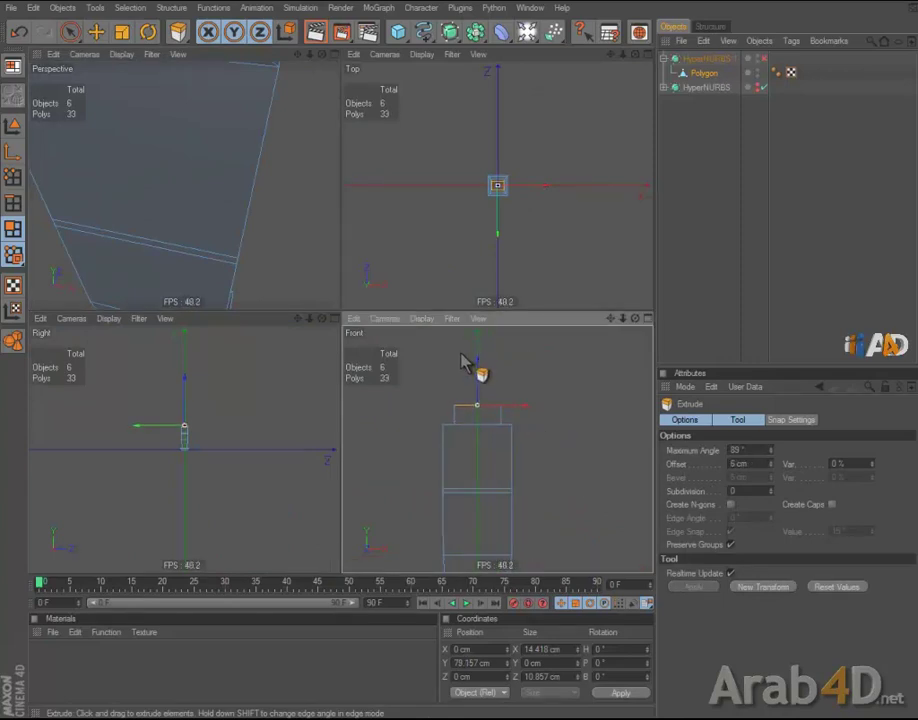
pyautogui.press('F1')
pyautogui.scroll(-5, 477, 375)
pyautogui.scroll(3, 430, 225)
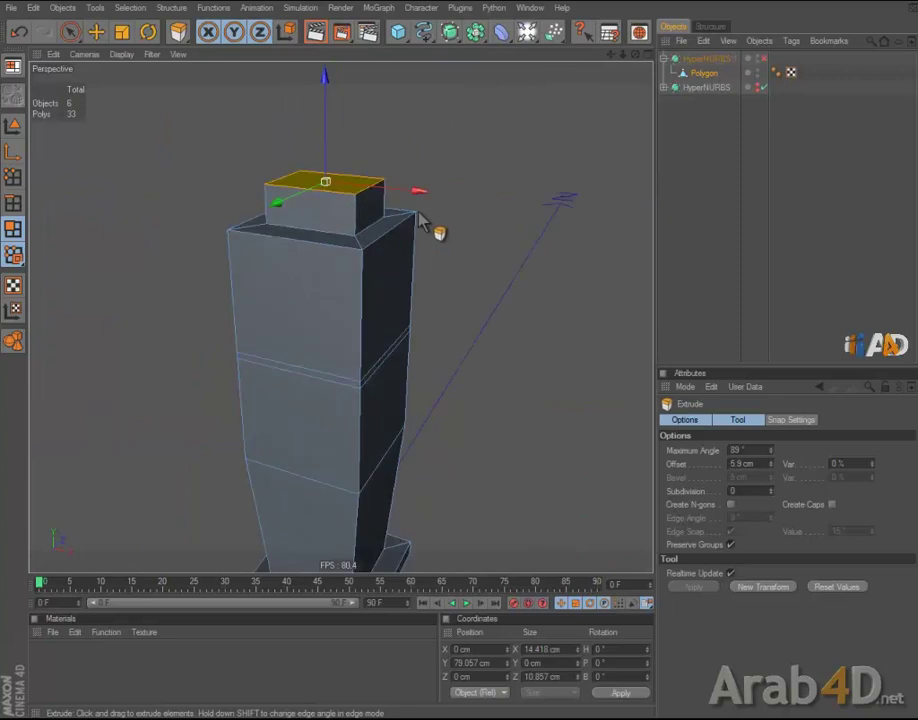
pyautogui.scroll(2, 397, 245)
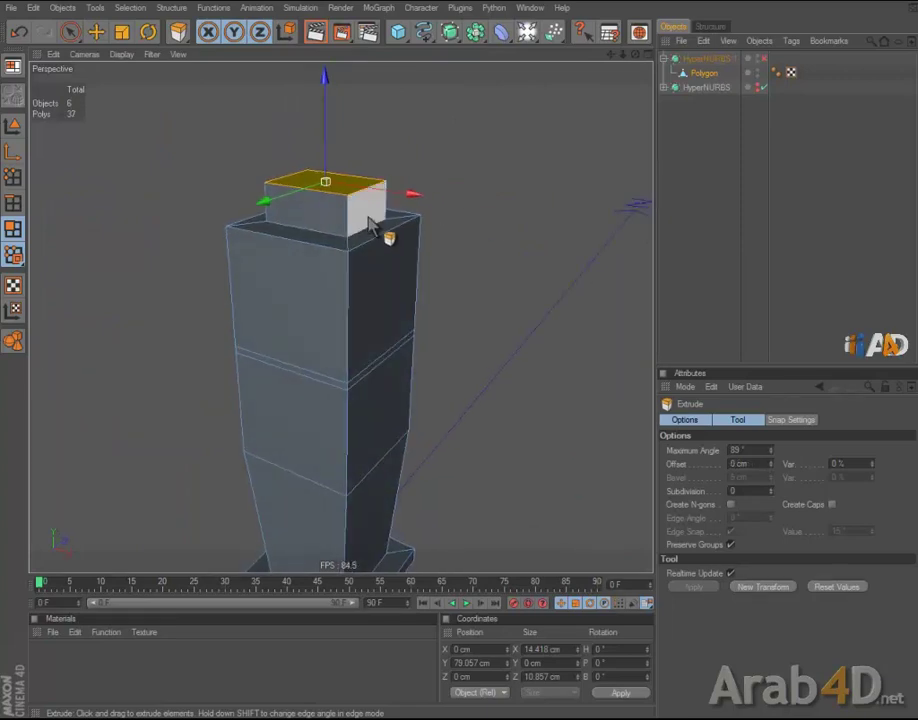
pyautogui.click(378, 224)
pyautogui.moveTo(340, 315)
pyautogui.keyDown('alt'); pyautogui.mouseDown()
pyautogui.moveTo(461, 365)
pyautogui.moveTo(447, 262)
pyautogui.moveTo(468, 363)
pyautogui.moveTo(430, 355)
pyautogui.moveTo(537, 361)
pyautogui.moveTo(463, 363)
pyautogui.moveTo(541, 342)
pyautogui.moveTo(467, 370)
pyautogui.moveTo(492, 262)
pyautogui.moveTo(467, 365)
pyautogui.mouseUp(); pyautogui.keyUp('alt')
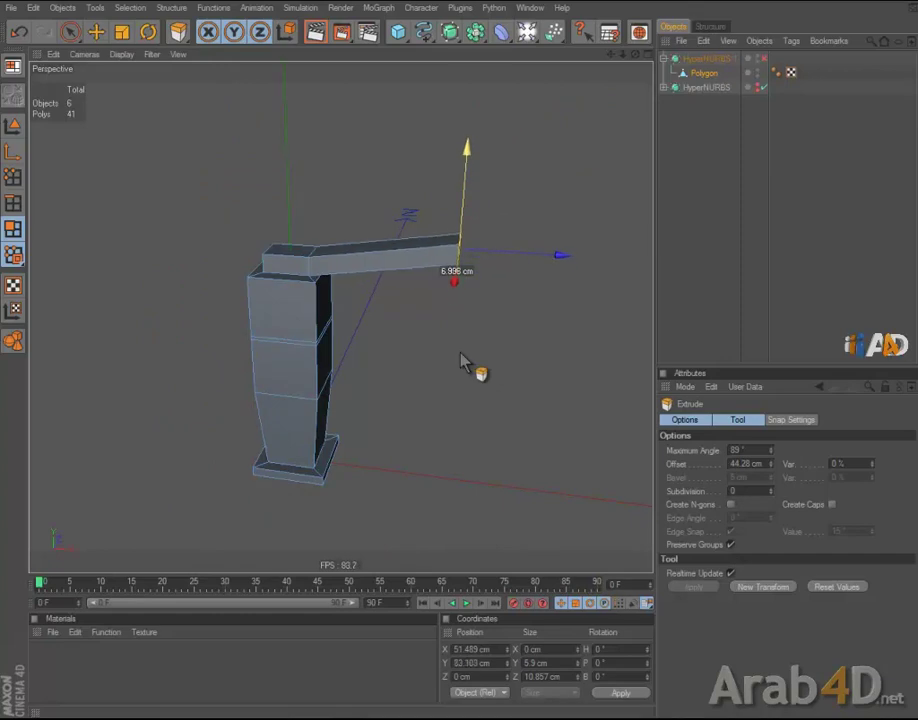
# Step: Raise the spout arm's top edge at the column junction by about 1.8 cm
pyautogui.moveTo(370, 262)
pyautogui.keyDown('alt'); pyautogui.mouseDown(button='right')
pyautogui.moveTo(388, 213)
pyautogui.moveTo(477, 368)
pyautogui.mouseUp(button='right'); pyautogui.keyUp('alt')
pyautogui.press('space')
pyautogui.click(13, 203)
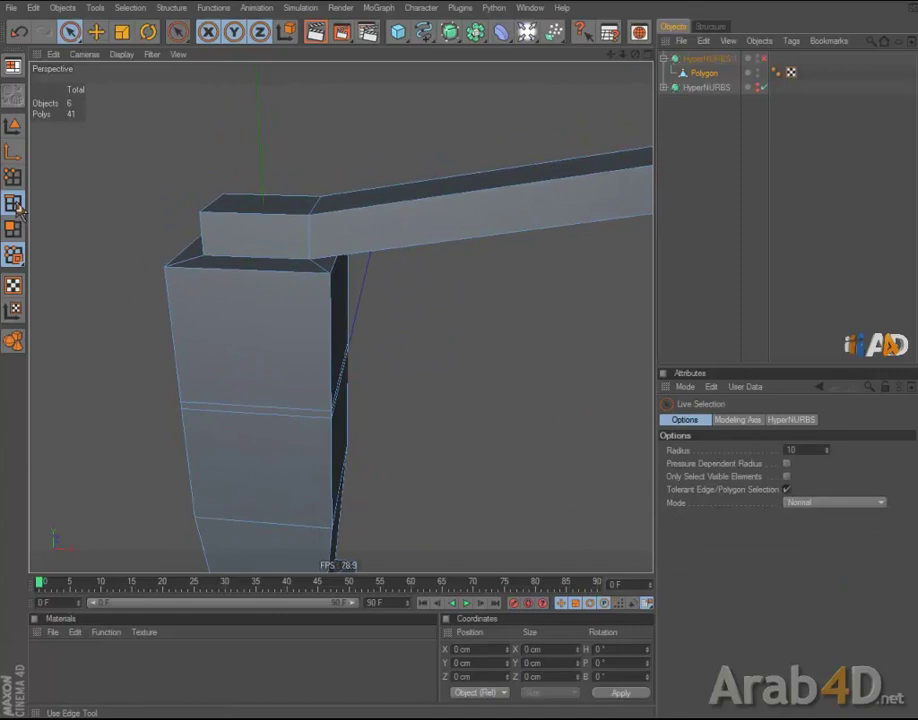
pyautogui.click(315, 213)
pyautogui.moveTo(430, 158)
pyautogui.keyDown('alt'); pyautogui.mouseDown()
pyautogui.moveTo(482, 363)
pyautogui.moveTo(503, 210)
pyautogui.mouseUp(); pyautogui.keyUp('alt')
pyautogui.moveTo(345, 262)
pyautogui.keyDown('alt'); pyautogui.mouseDown()
pyautogui.moveTo(486, 369)
pyautogui.moveTo(310, 168)
pyautogui.moveTo(461, 359)
pyautogui.moveTo(481, 371)
pyautogui.moveTo(461, 361)
pyautogui.mouseUp(); pyautogui.keyUp('alt')
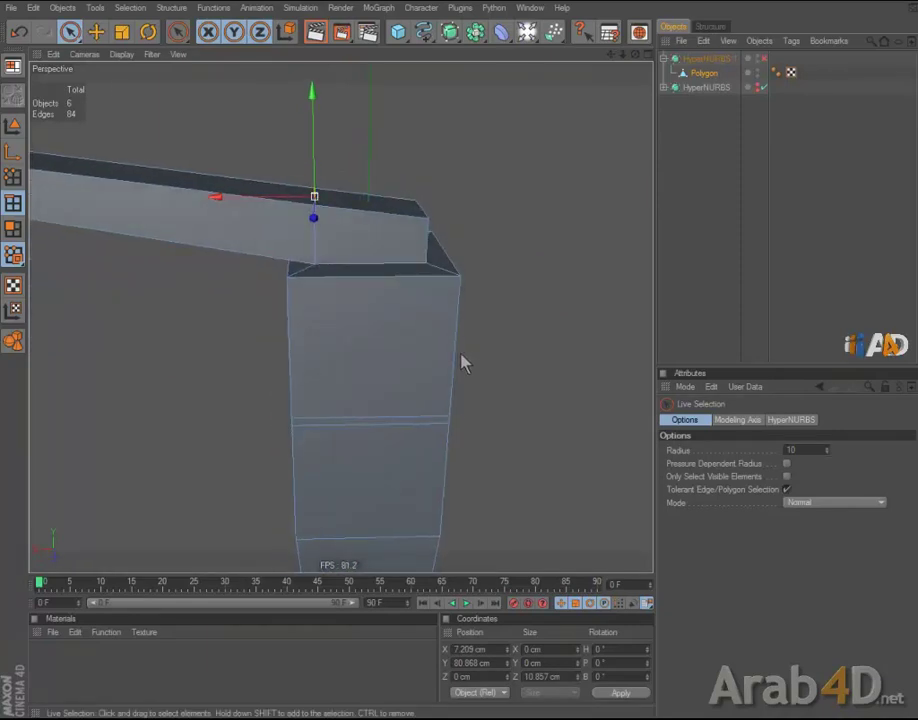
# Step: Try stitching the upper block's left and right edges with Stitch and Sew, then undo it
pyautogui.click(13, 177)
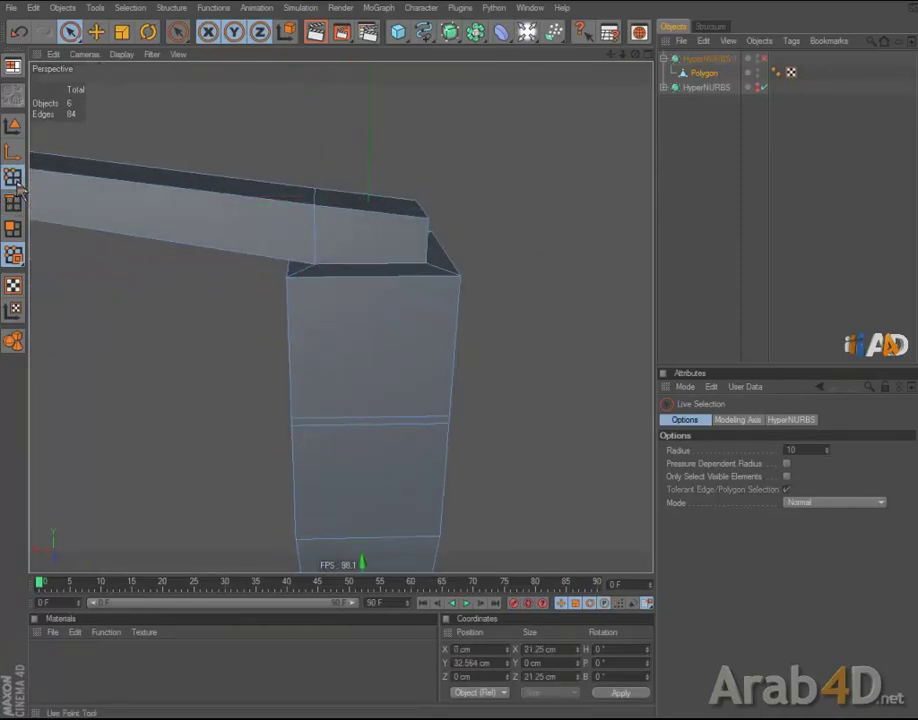
pyautogui.keyDown('alt'); pyautogui.moveTo(529, 180); pyautogui.dragTo(476, 360); pyautogui.keyUp('alt')
pyautogui.scroll(-3, 476, 360)
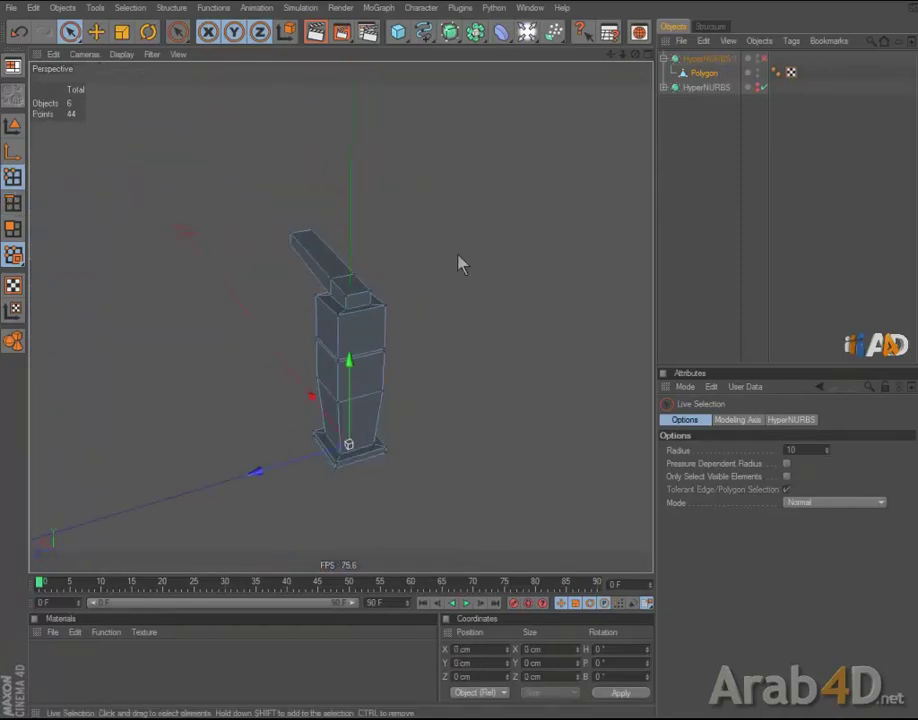
pyautogui.scroll(5, 461, 355)
pyautogui.keyDown('alt'); pyautogui.moveTo(527, 232); pyautogui.dragTo(533, 245); pyautogui.keyUp('alt')
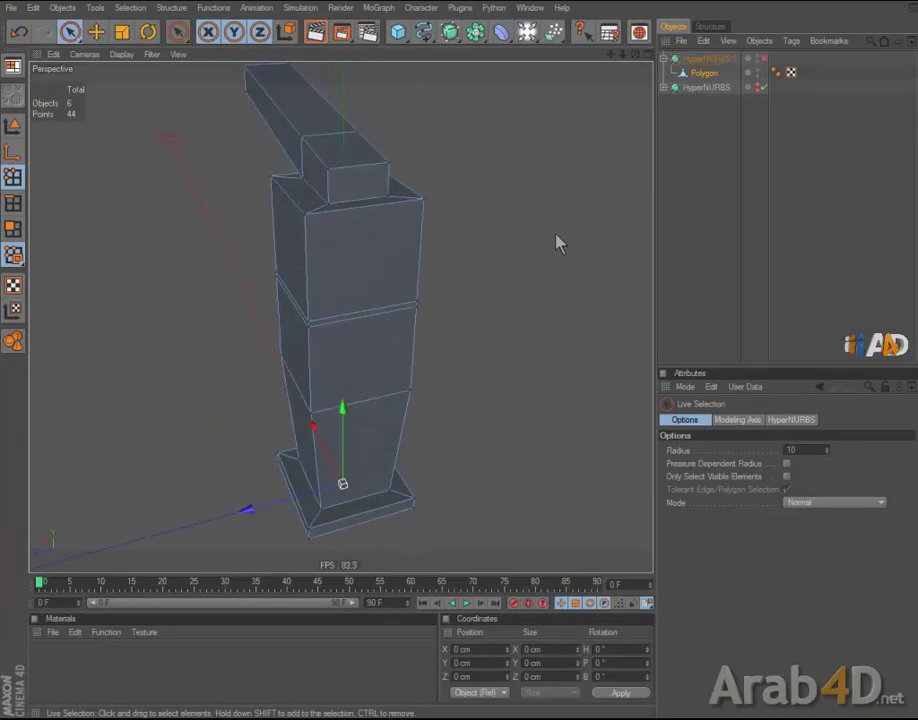
pyautogui.rightClick(506, 205)
pyautogui.click(498, 190)
pyautogui.rightClick(492, 195)
pyautogui.click(521, 411)
pyautogui.scroll(5, 383, 193)
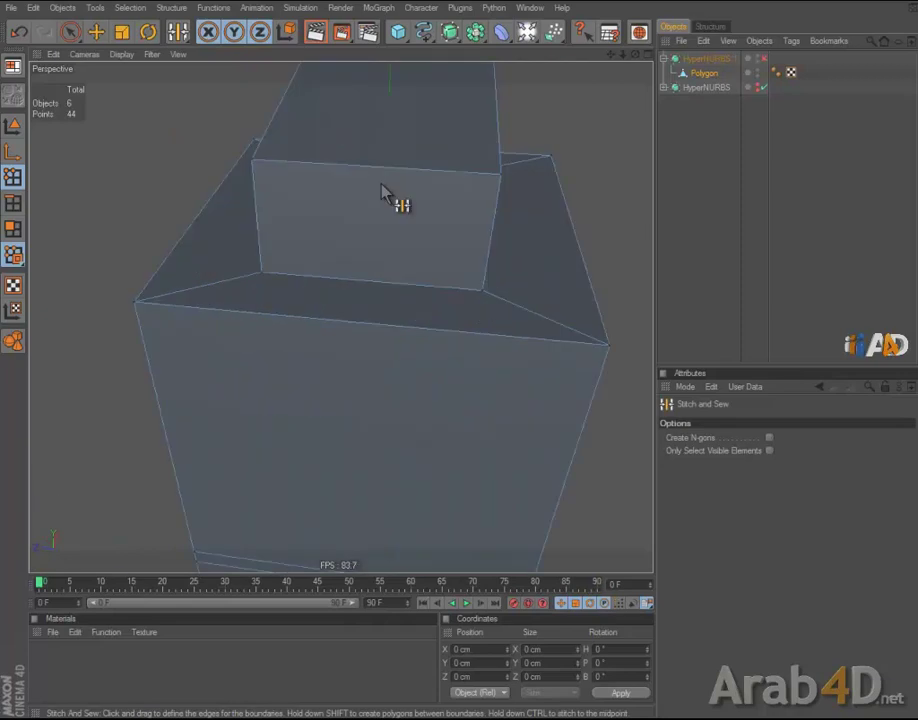
pyautogui.moveTo(501, 178); pyautogui.dragTo(485, 287)
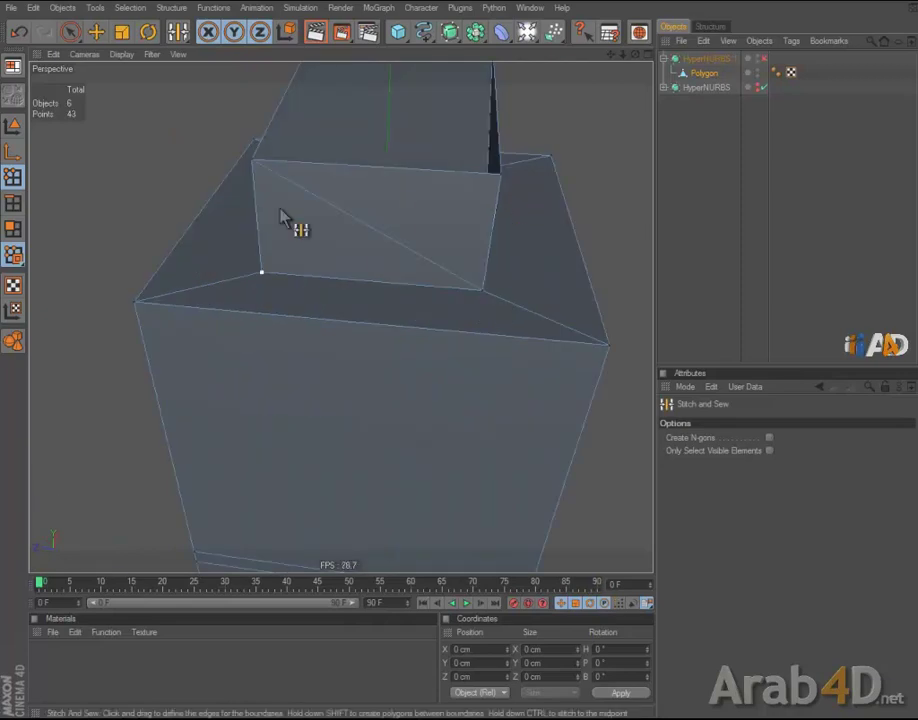
pyautogui.moveTo(258, 161); pyautogui.dragTo(262, 272)
pyautogui.scroll(-5, 488, 214)
pyautogui.hotkey('ctrl', 'z')
# Step: Collapse and optimize the faucet mesh to merge its loose points
pyautogui.scroll(5, 283, 245)
pyautogui.scroll(-5, 283, 245)
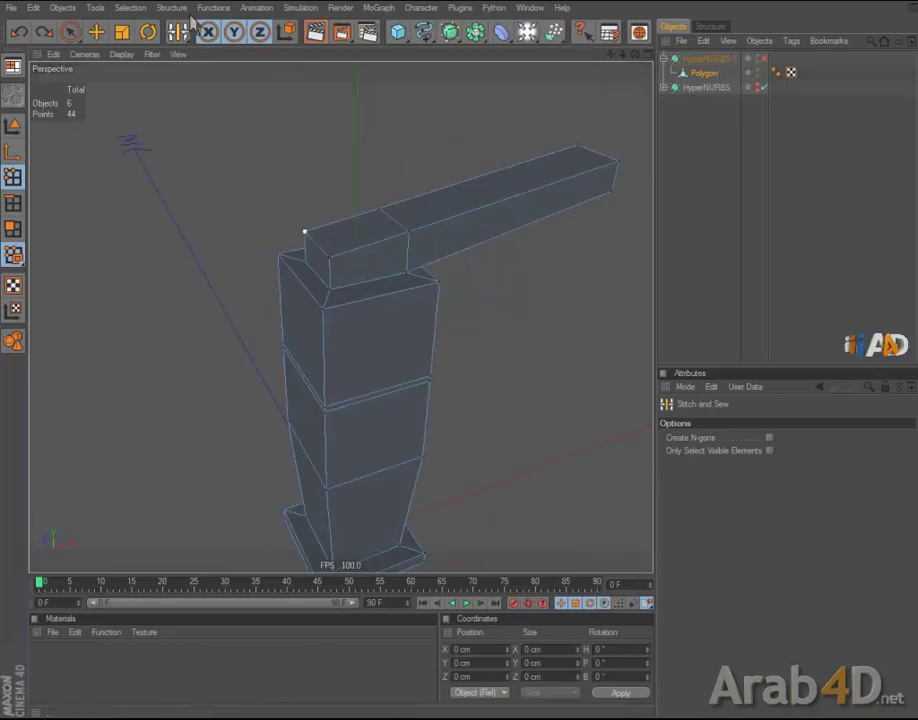
pyautogui.click(14, 342)
pyautogui.click(213, 7)
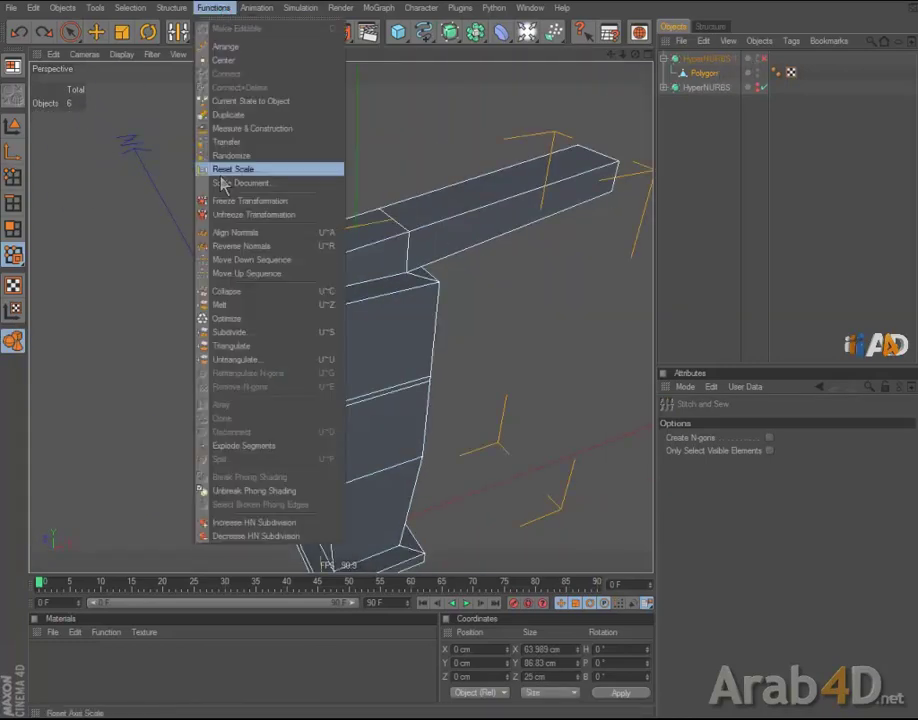
pyautogui.click(238, 293)
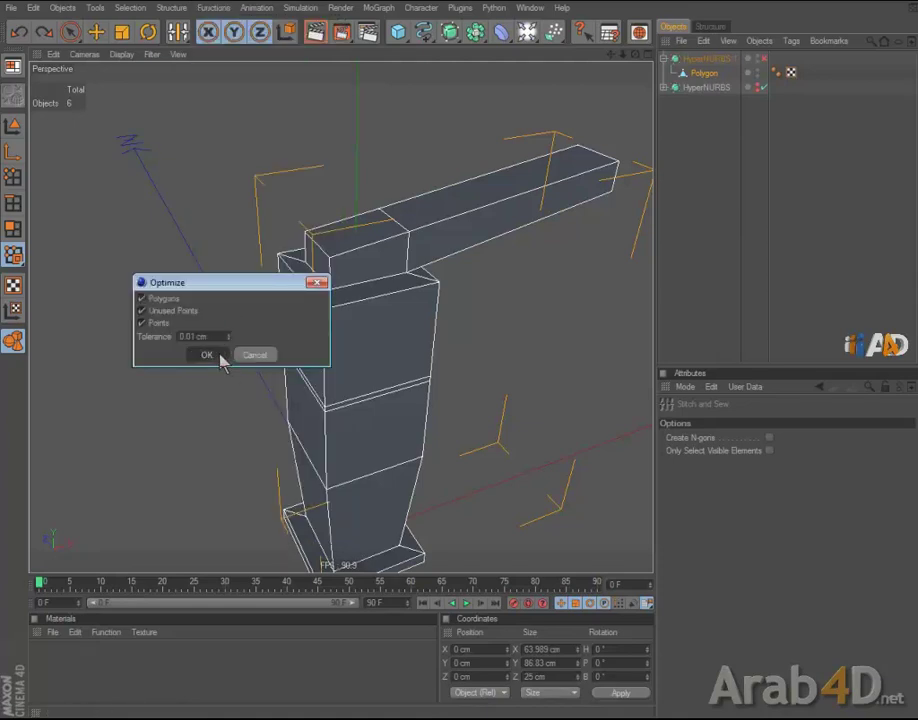
pyautogui.click(220, 356)
# Step: Stitch the upper block's front and remaining edges together in Points mode
pyautogui.click(704, 73)
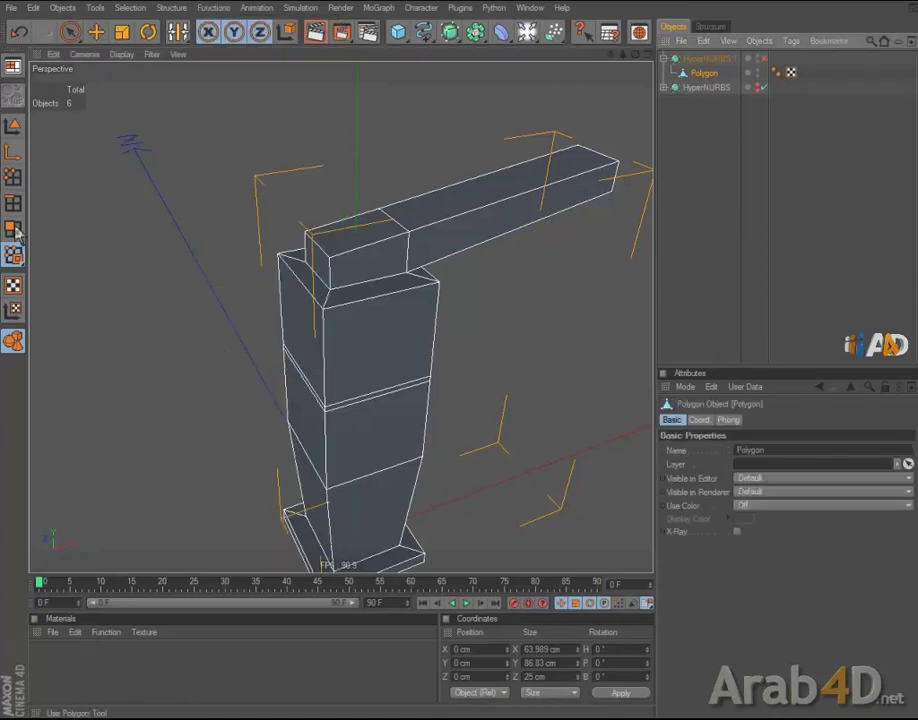
pyautogui.click(13, 177)
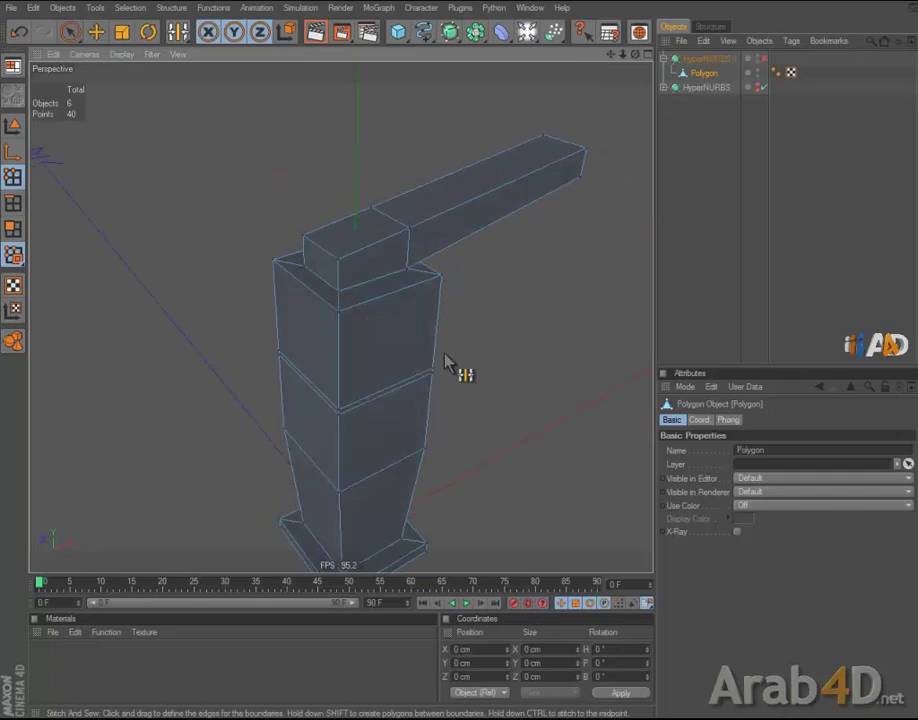
pyautogui.scroll(5, 412, 230)
pyautogui.moveTo(397, 116); pyautogui.dragTo(391, 226)
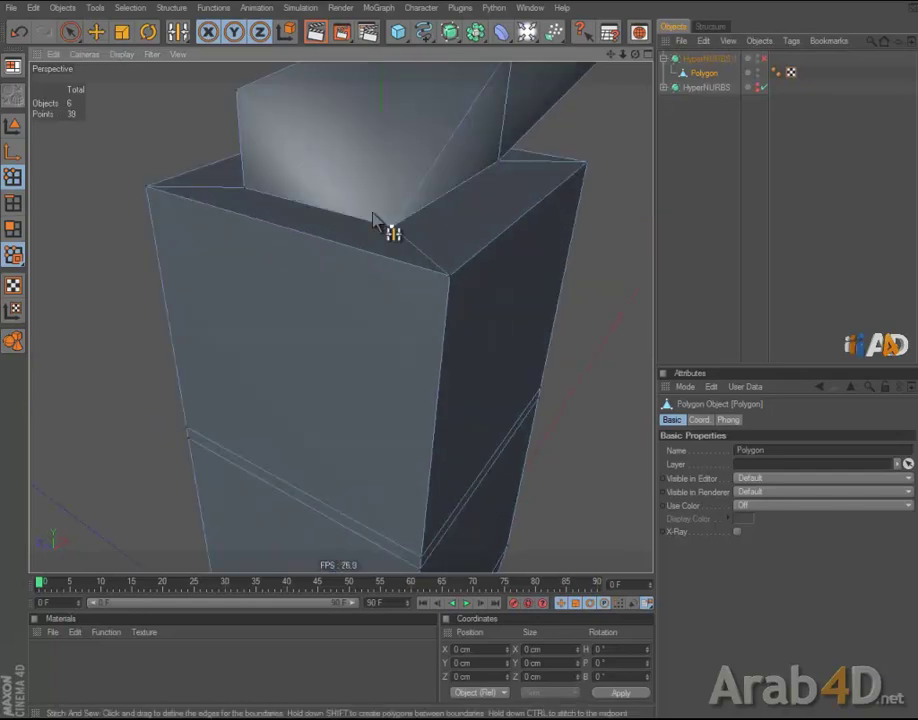
pyautogui.moveTo(240, 178)
pyautogui.mouseDown()
pyautogui.moveTo(498, 160)
pyautogui.moveTo(360, 135)
pyautogui.mouseUp()
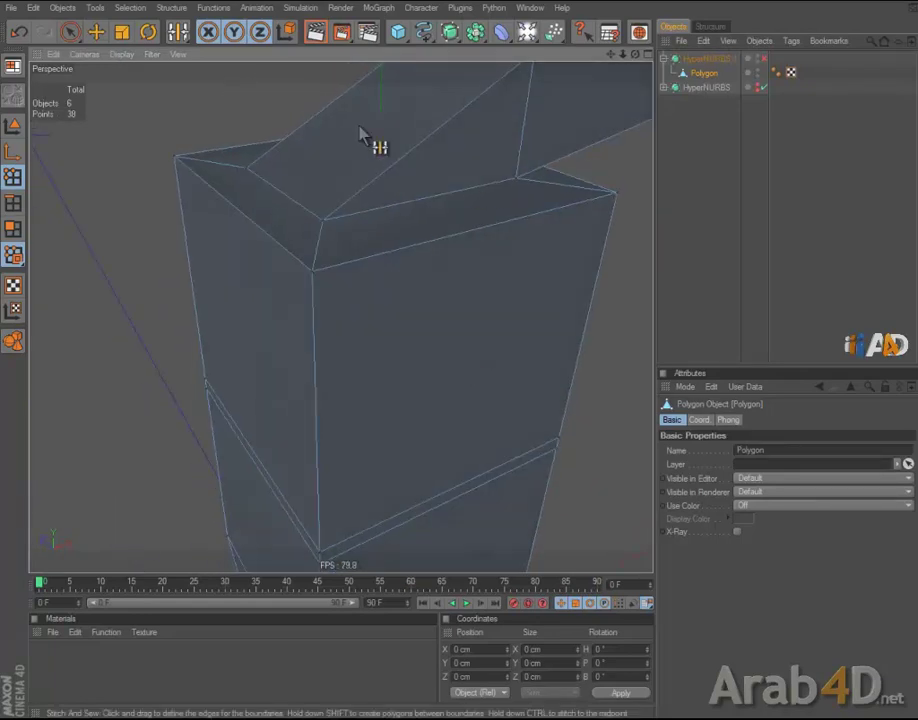
pyautogui.scroll(-4, 380, 178)
pyautogui.moveTo(400, 188)
pyautogui.keyDown('alt'); pyautogui.mouseDown()
pyautogui.moveTo(469, 363)
pyautogui.moveTo(432, 224)
pyautogui.moveTo(420, 352)
pyautogui.moveTo(462, 360)
pyautogui.mouseUp(); pyautogui.keyUp('alt')
# Step: Preview the smoothed faucet, then return to the blocky cage view
pyautogui.press('q')
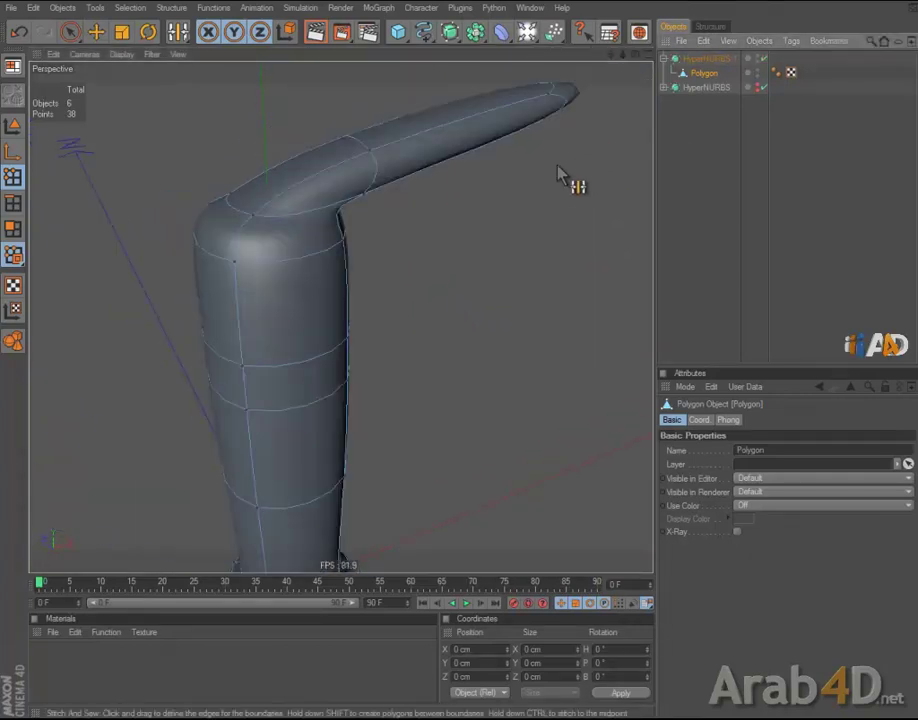
pyautogui.keyDown('alt'); pyautogui.moveTo(543, 190); pyautogui.dragTo(486, 236); pyautogui.keyUp('alt')
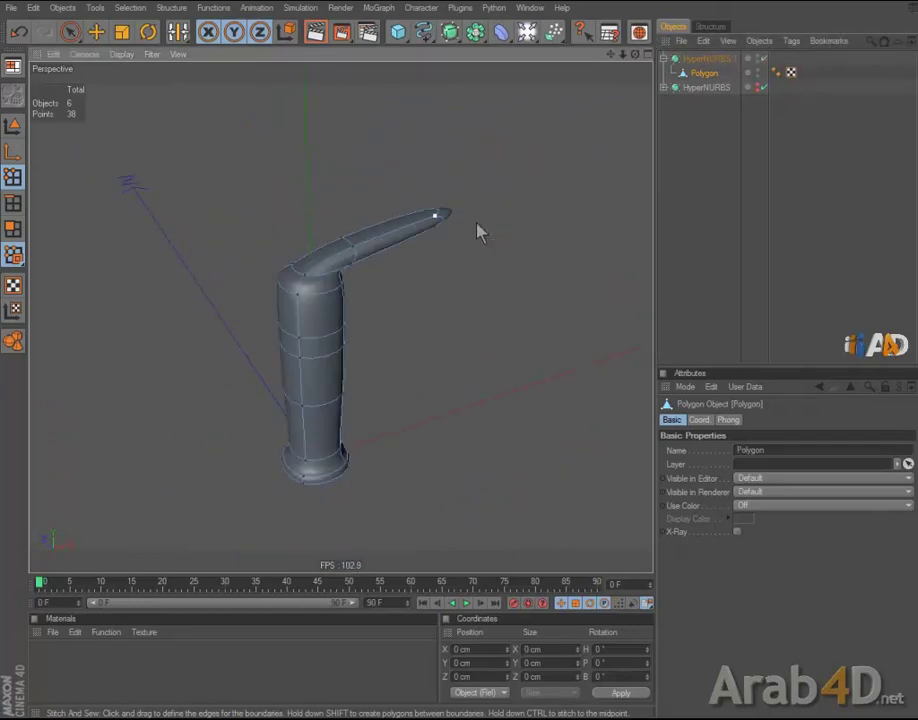
pyautogui.press('q')
pyautogui.click(70, 31)
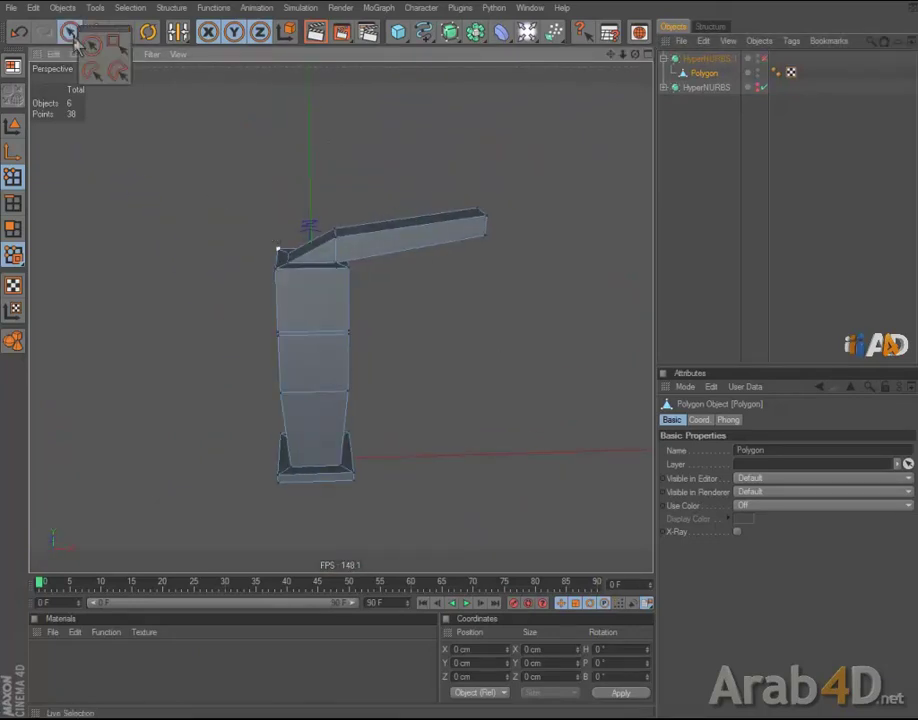
pyautogui.moveTo(459, 217)
pyautogui.keyDown('alt'); pyautogui.mouseDown()
pyautogui.moveTo(461, 359)
pyautogui.moveTo(500, 300)
pyautogui.mouseUp(); pyautogui.keyUp('alt')
# Step: Start the Knife, then switch to Polygons mode and select polygons on the column
pyautogui.rightClick(510, 290)
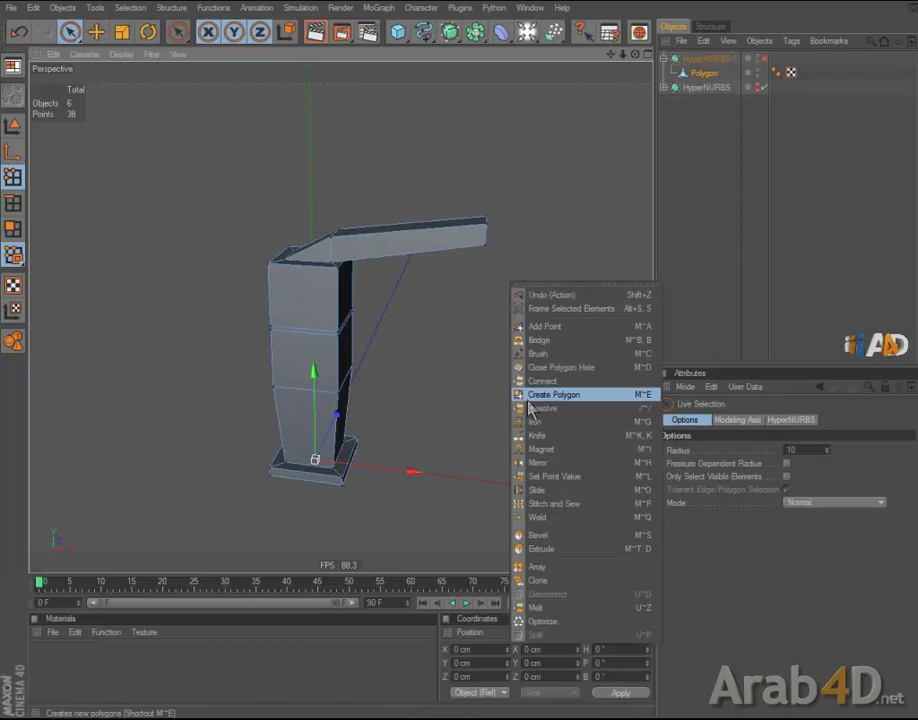
pyautogui.click(530, 435)
pyautogui.press('q')
pyautogui.scroll(2, 393, 390)
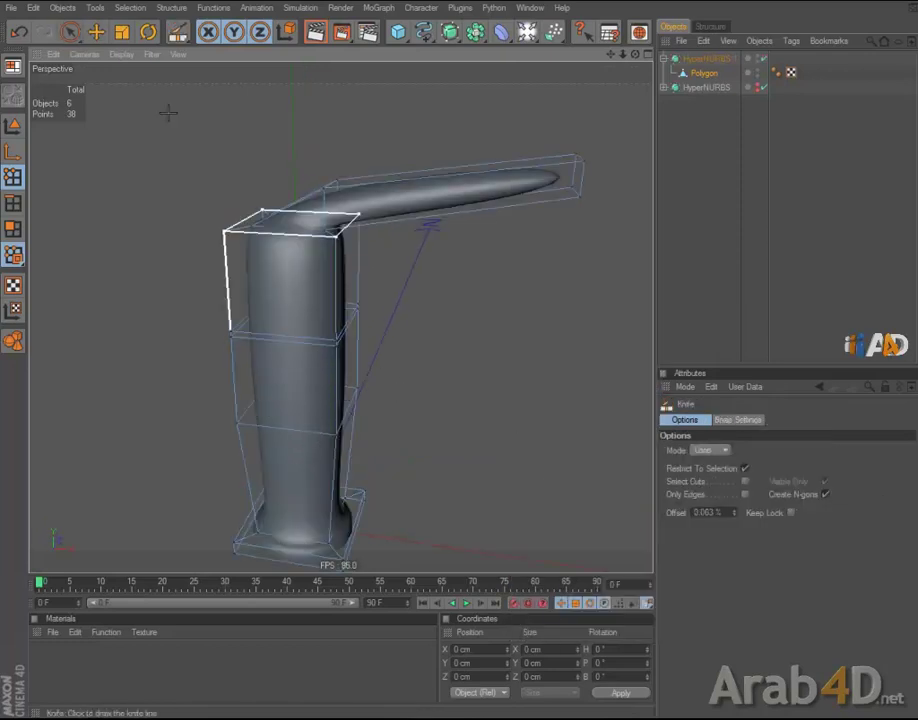
pyautogui.click(70, 31)
pyautogui.click(13, 229)
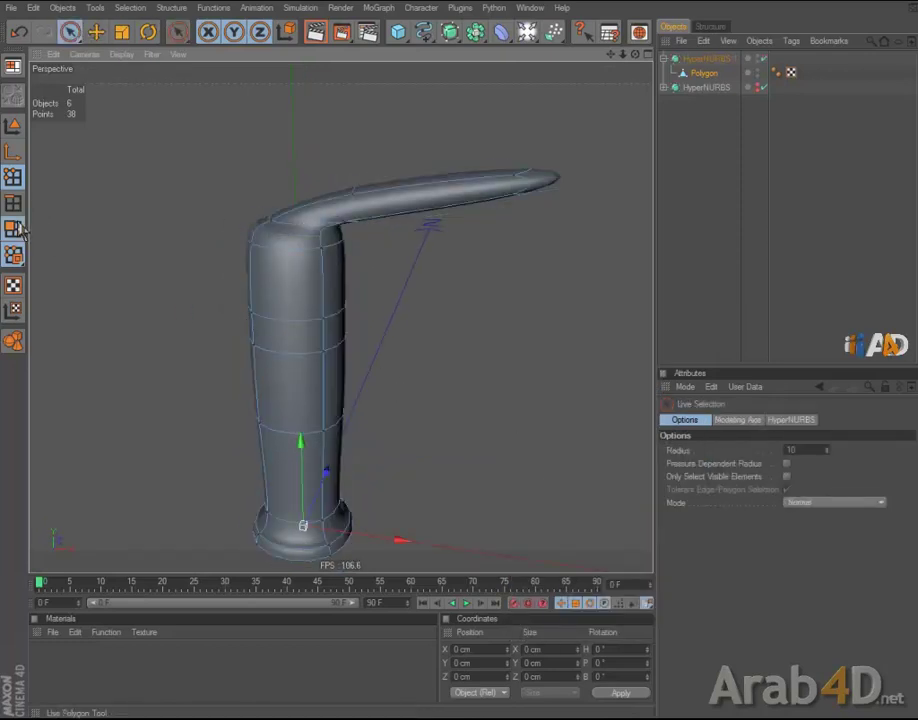
pyautogui.click(332, 345)
# Step: Loop-select the upper column's polygon band, test an inward extrusion, then undo it
pyautogui.press('u')
pyautogui.press('l')
pyautogui.click(323, 344)
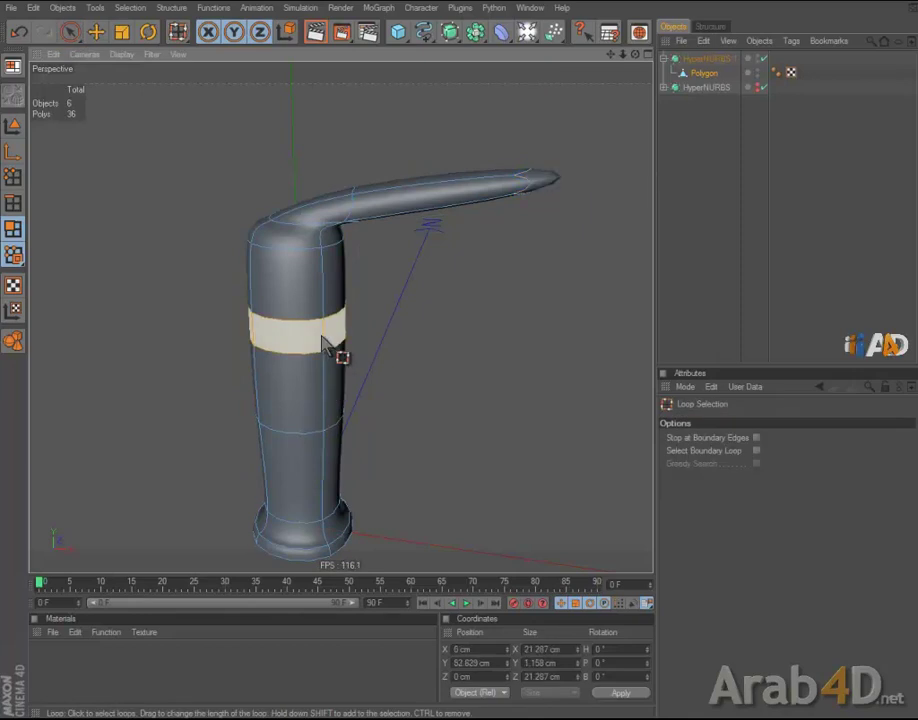
pyautogui.press('q')
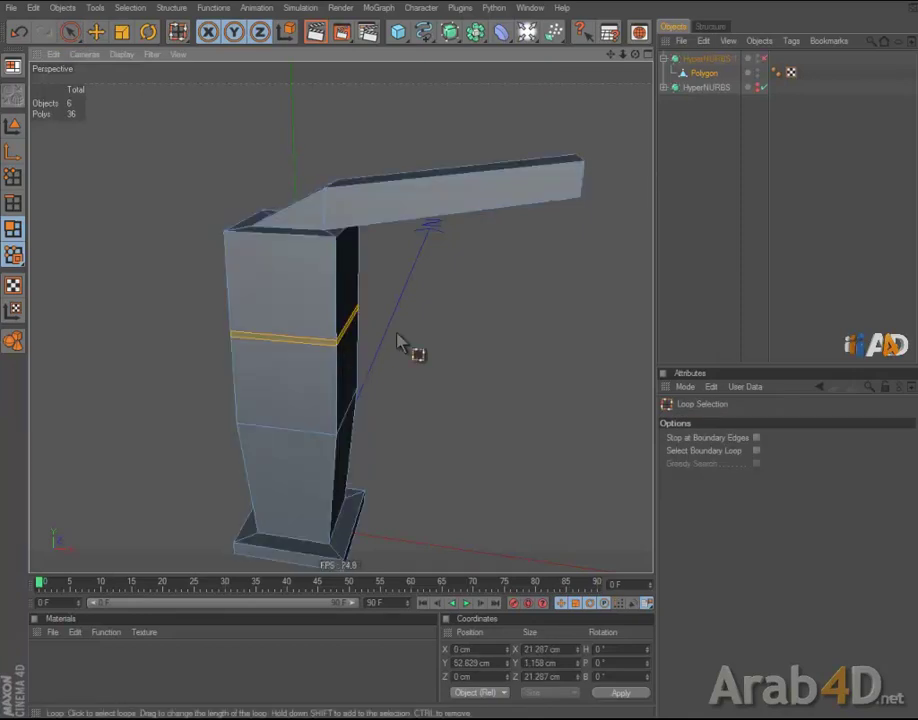
pyautogui.press('d')
pyautogui.scroll(6, 470, 355)
pyautogui.scroll(-3, 466, 345)
pyautogui.scroll(3, 476, 333)
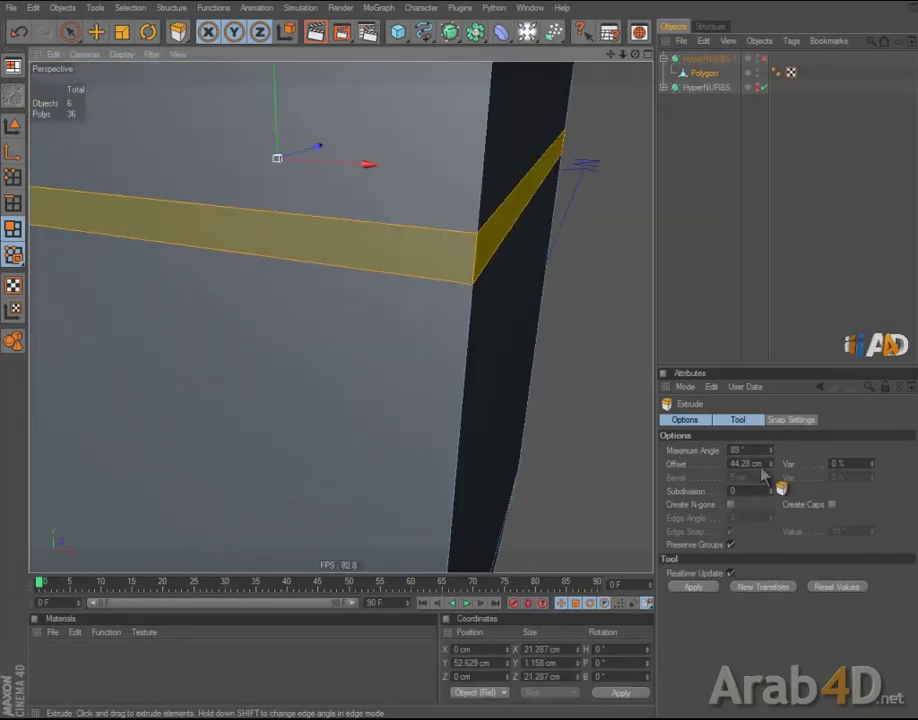
pyautogui.scroll(-3, 519, 335)
pyautogui.moveTo(465, 362); pyautogui.dragTo(463, 363)
pyautogui.press('q')
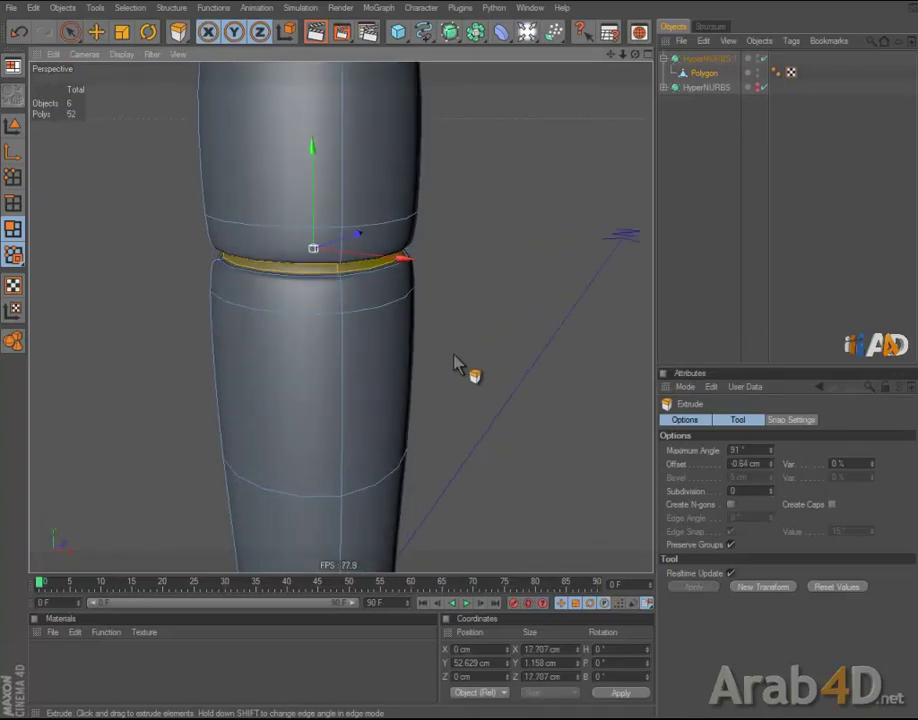
pyautogui.press('q')
pyautogui.click(72, 32)
pyautogui.hotkey('ctrl', 'z')
pyautogui.hotkey('ctrl', 'z')
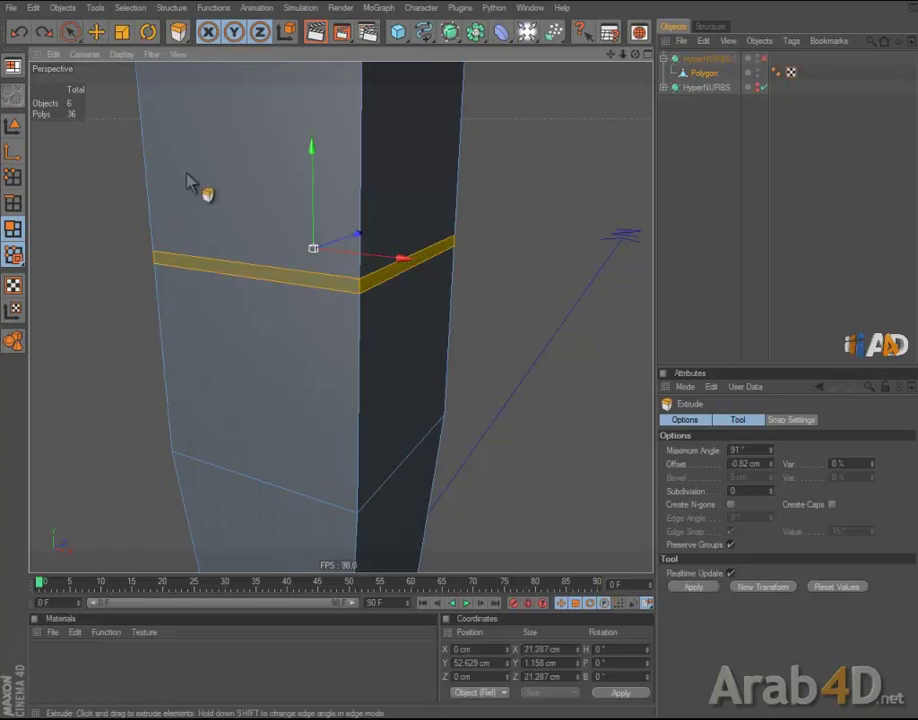
# Step: Scale the band thinner and extrude it inward into a groove
pyautogui.press('t')
pyautogui.moveTo(311, 146); pyautogui.dragTo(463, 362)
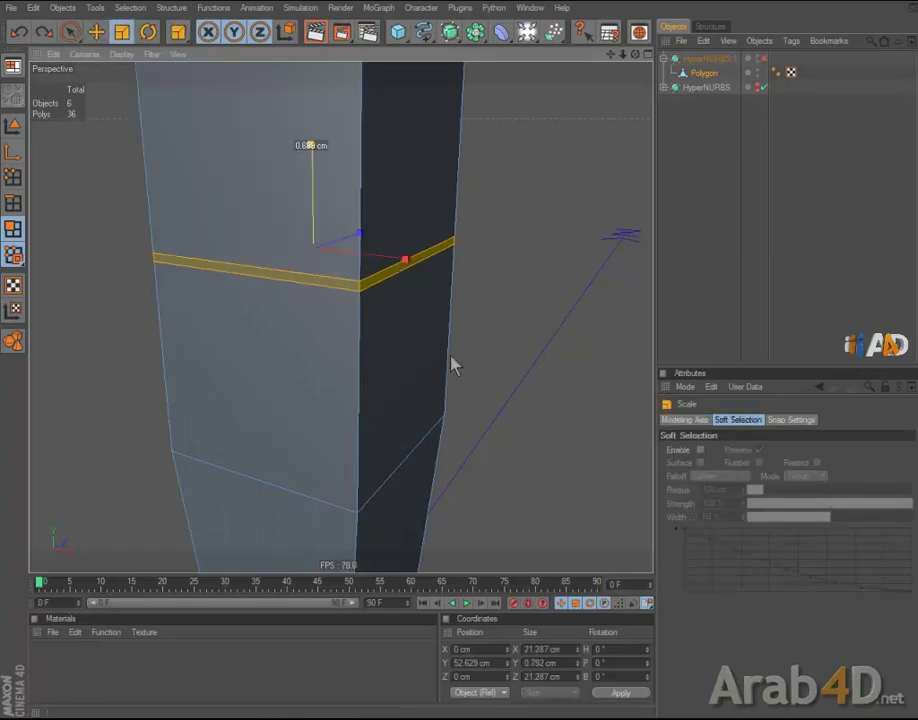
pyautogui.press('d')
pyautogui.moveTo(537, 348); pyautogui.dragTo(460, 362)
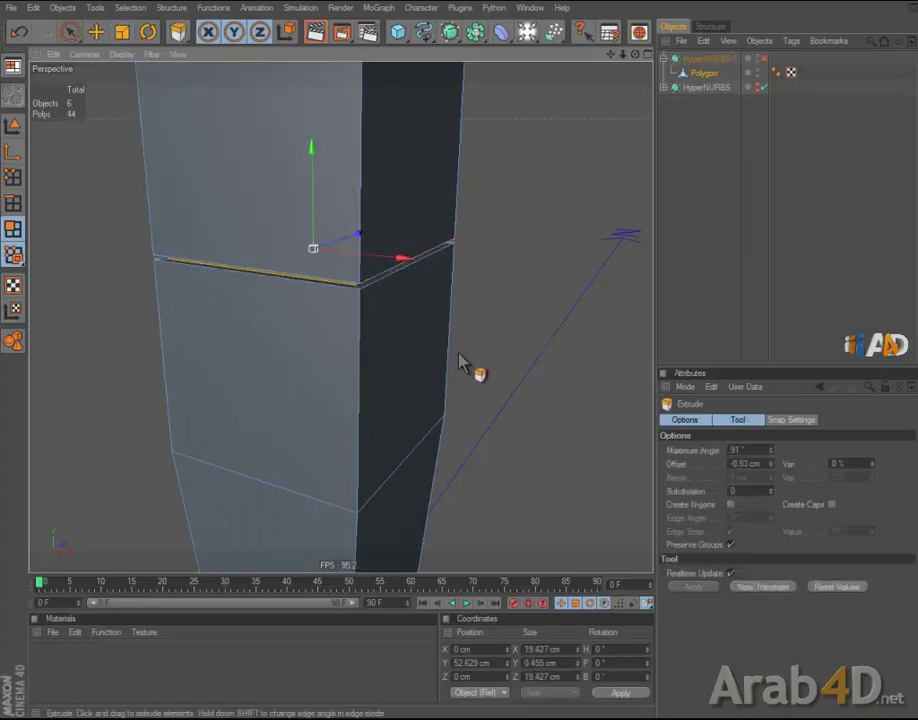
pyautogui.click(737, 491)
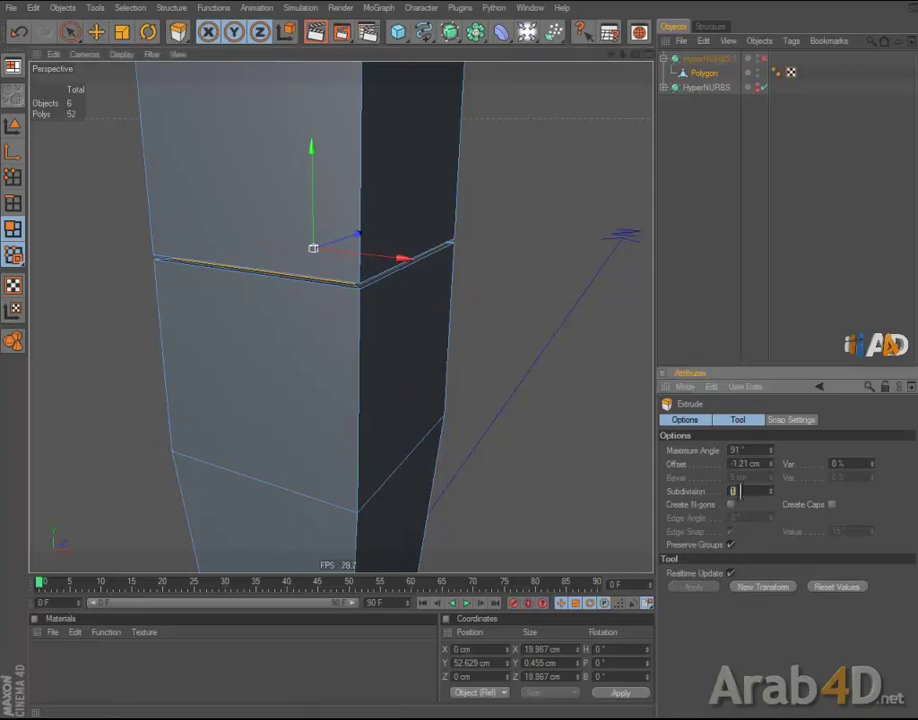
pyautogui.write('3')
pyautogui.press('Return')
# Step: Re-enable HyperNURBS smoothing and reselect the faucet's Polygon object
pyautogui.scroll(-3, 470, 263)
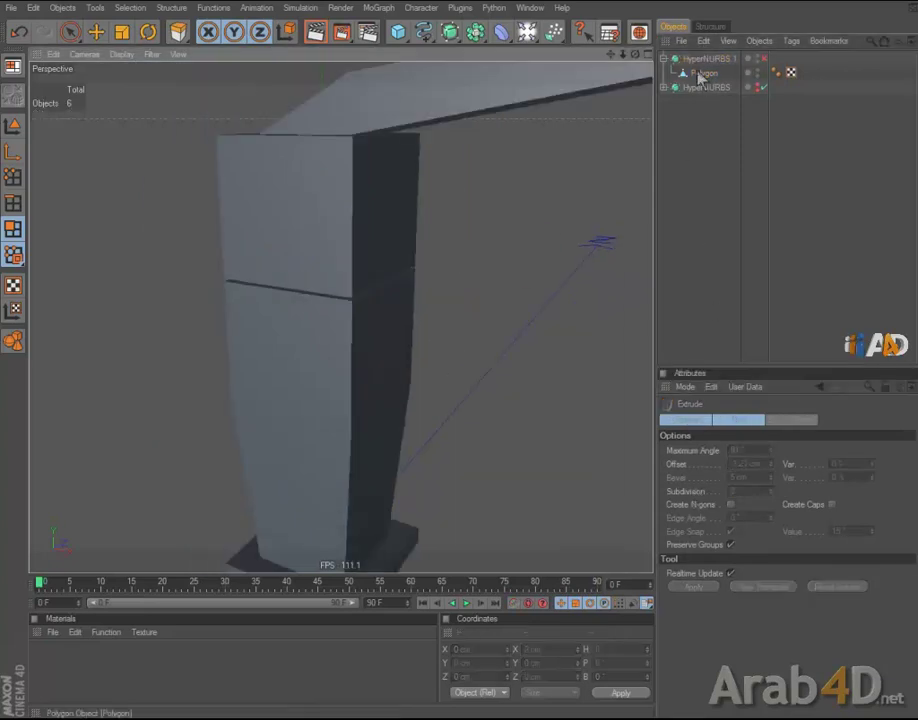
pyautogui.click(764, 58)
pyautogui.moveTo(69, 32); pyautogui.dragTo(90, 50)
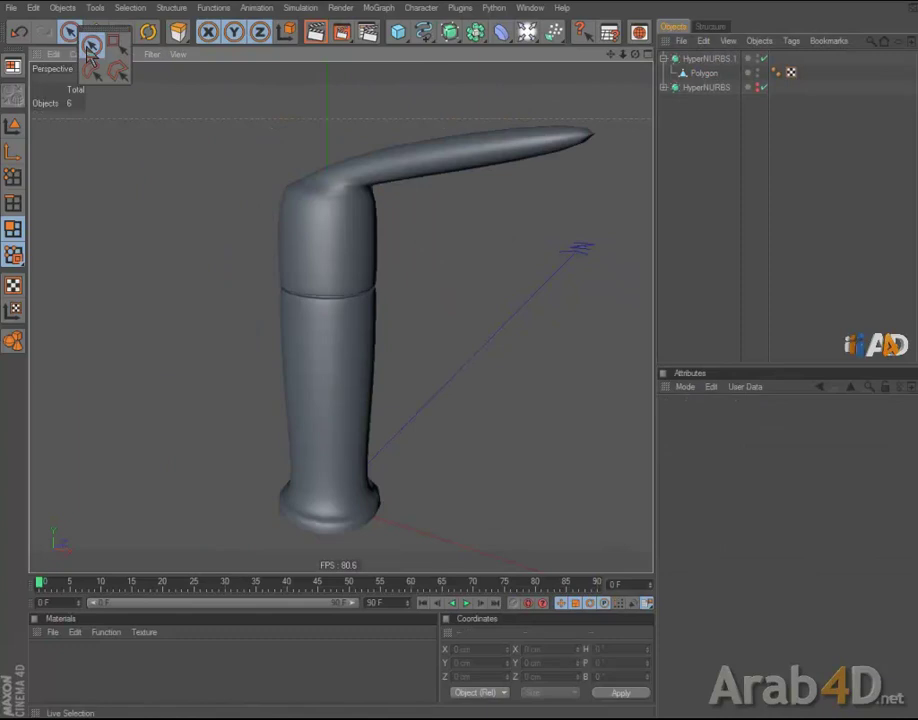
pyautogui.click(90, 47)
pyautogui.click(705, 73)
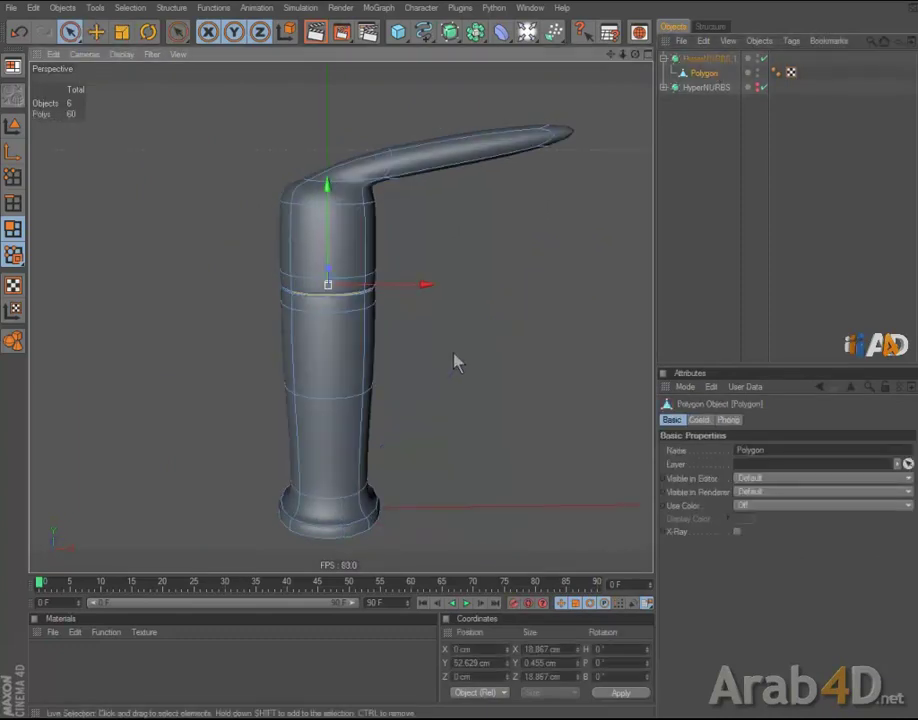
pyautogui.keyDown('alt'); pyautogui.moveTo(455, 362); pyautogui.dragTo(463, 363); pyautogui.keyUp('alt')
pyautogui.scroll(-2, 567, 193)
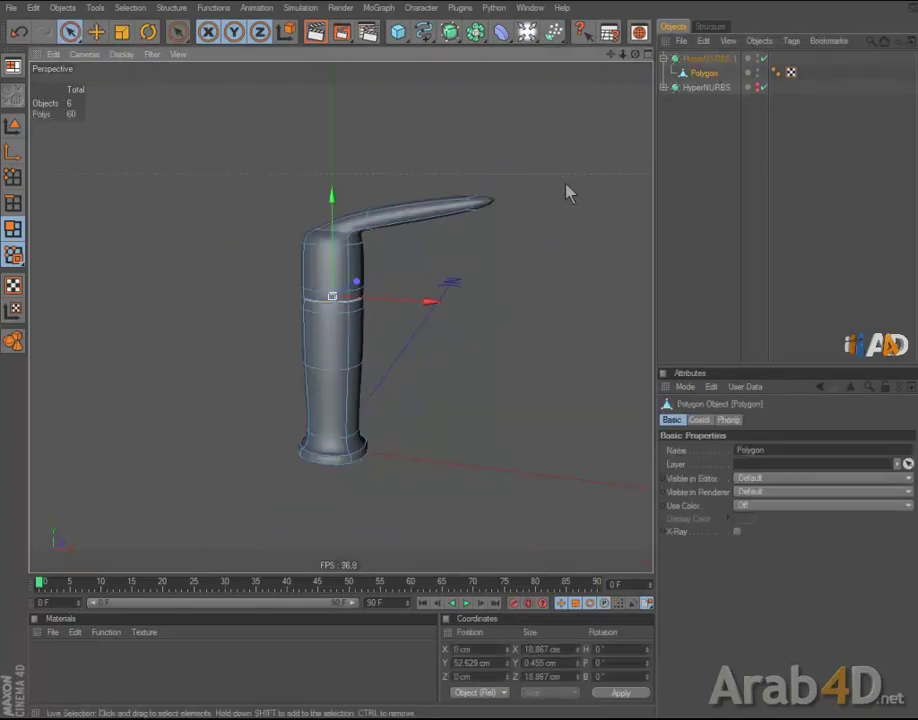
# Step: Loop-select the edge around the faucet base and adjust the base flange's thickness
pyautogui.scroll(3, 423, 437)
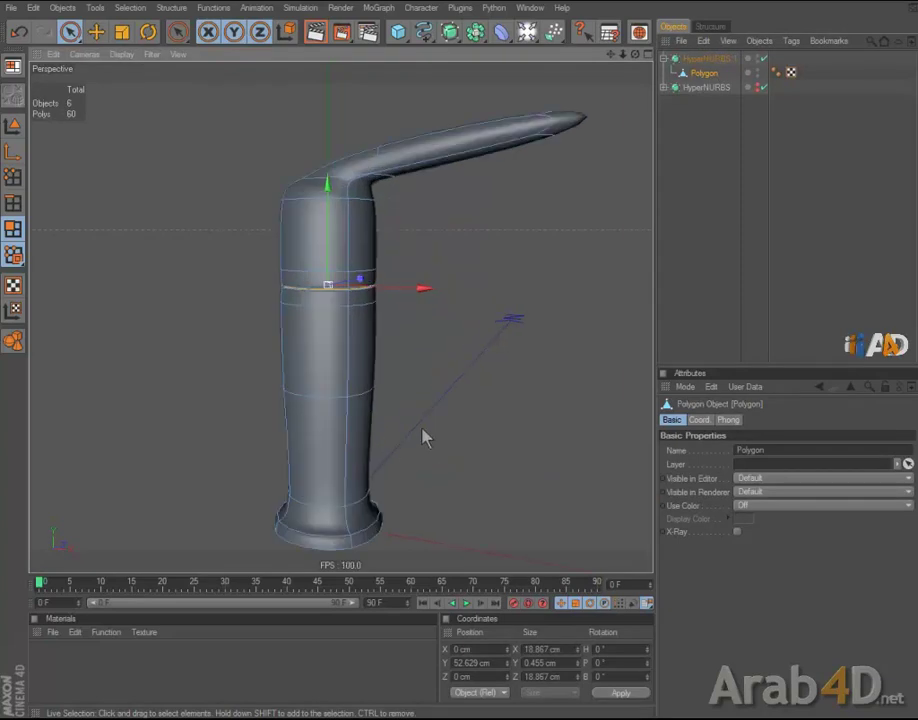
pyautogui.keyDown('alt'); pyautogui.moveTo(423, 437); pyautogui.dragTo(414, 338, button='middle'); pyautogui.keyUp('alt')
pyautogui.click(14, 152)
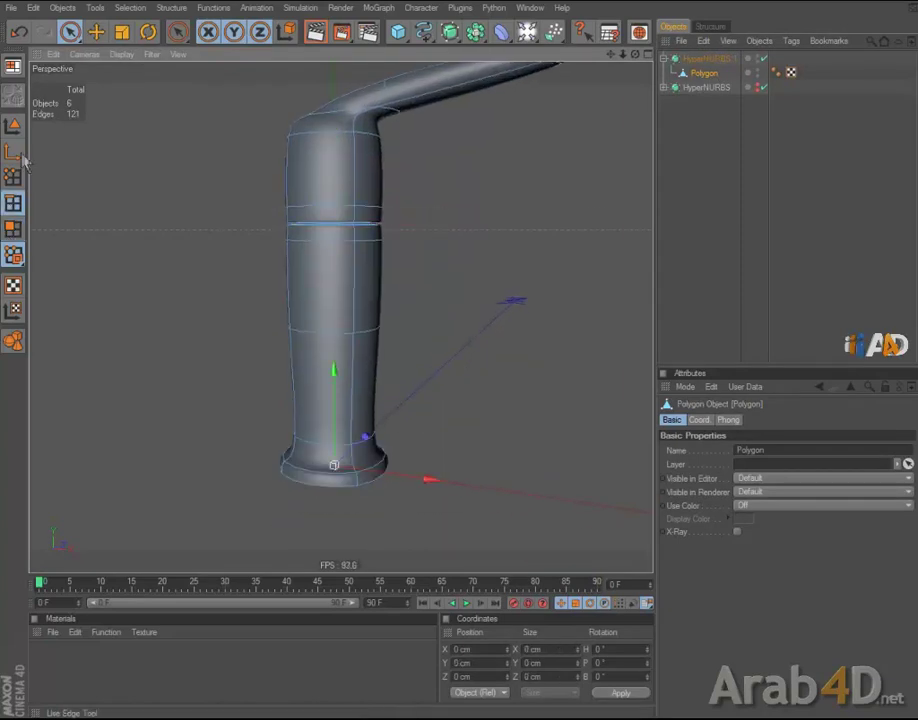
pyautogui.press('u')
pyautogui.press('l')
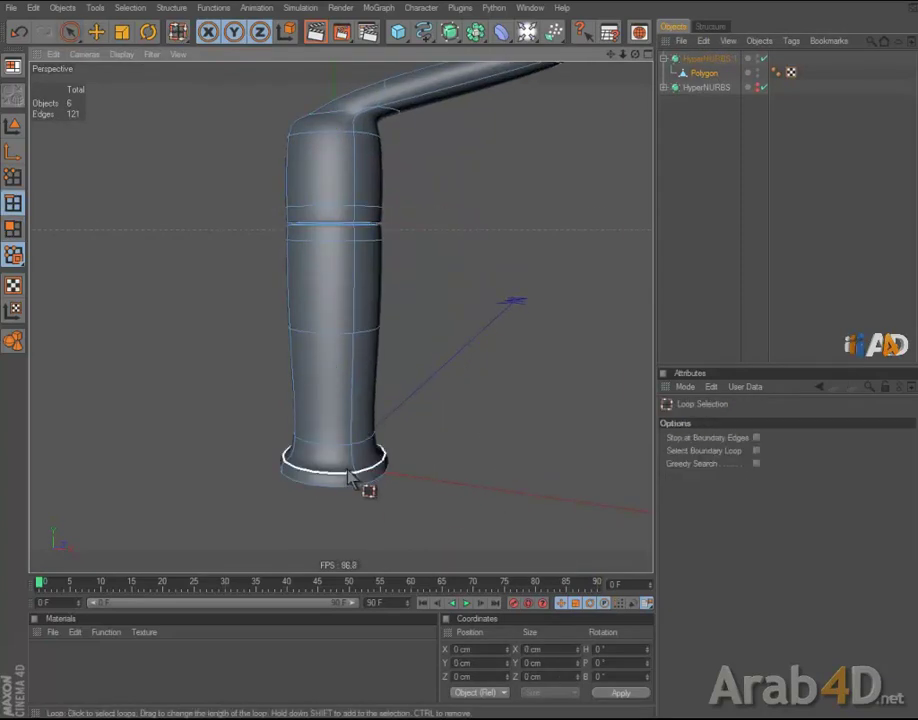
pyautogui.click(377, 455)
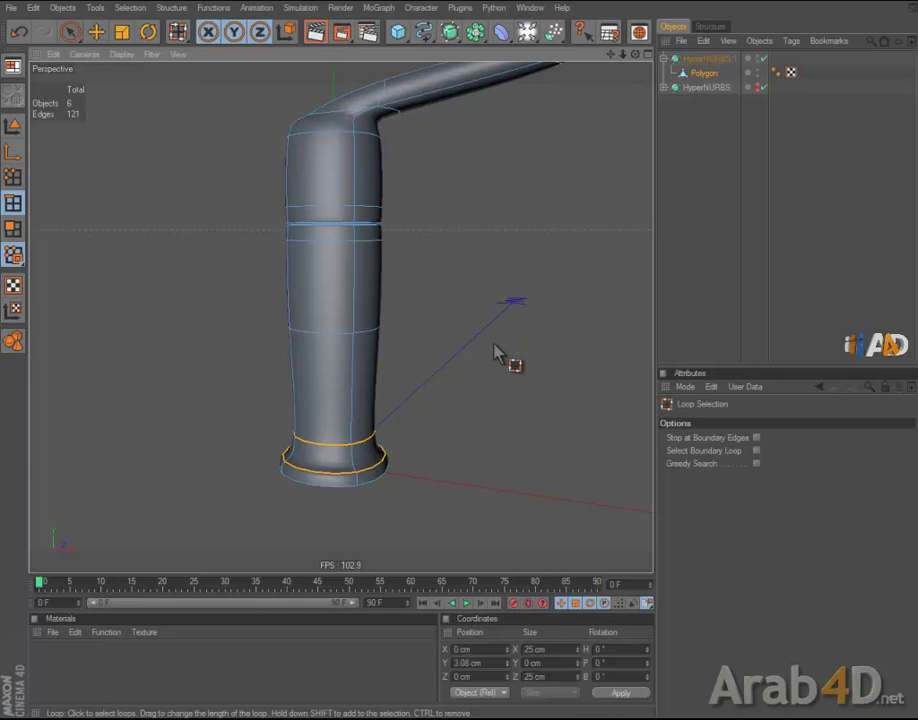
pyautogui.moveTo(461, 352); pyautogui.dragTo(460, 350)
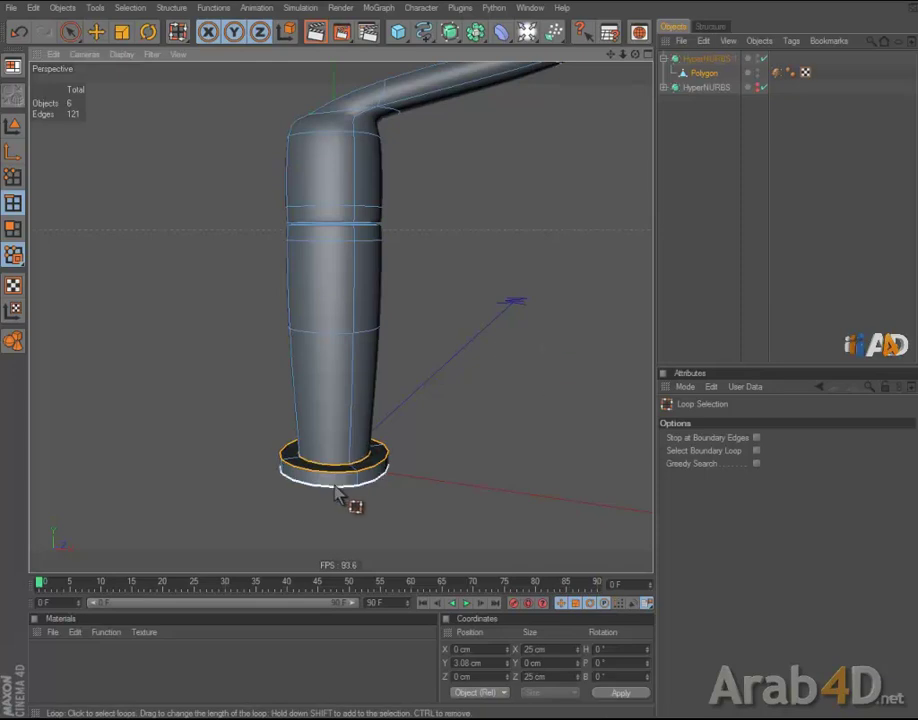
pyautogui.click(336, 487)
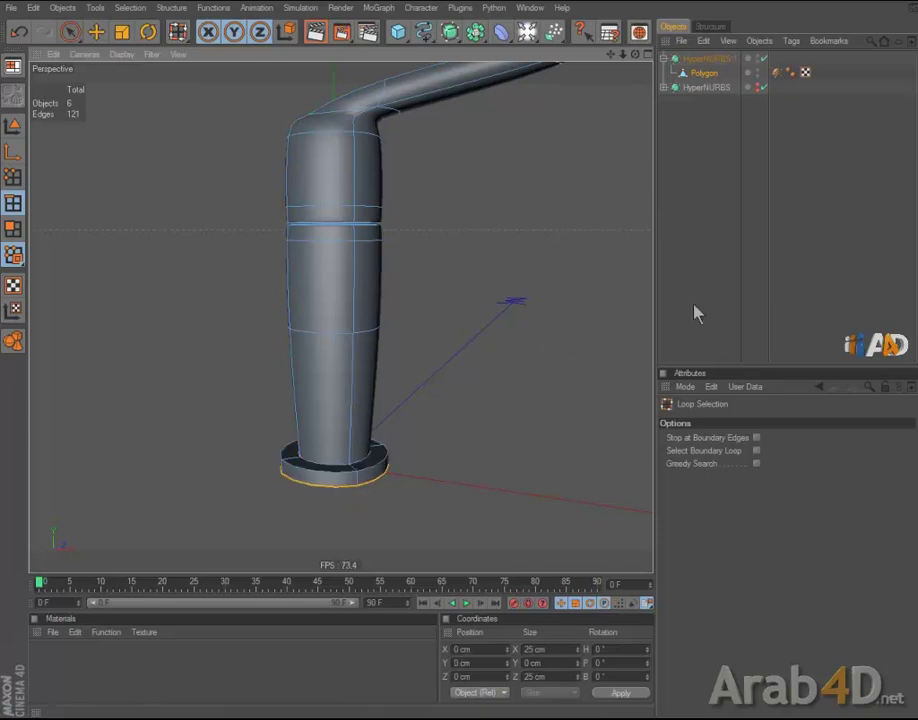
# Step: Make the faucet's Polygon mesh the edited object and orbit around it
pyautogui.click(693, 311)
pyautogui.click(705, 73)
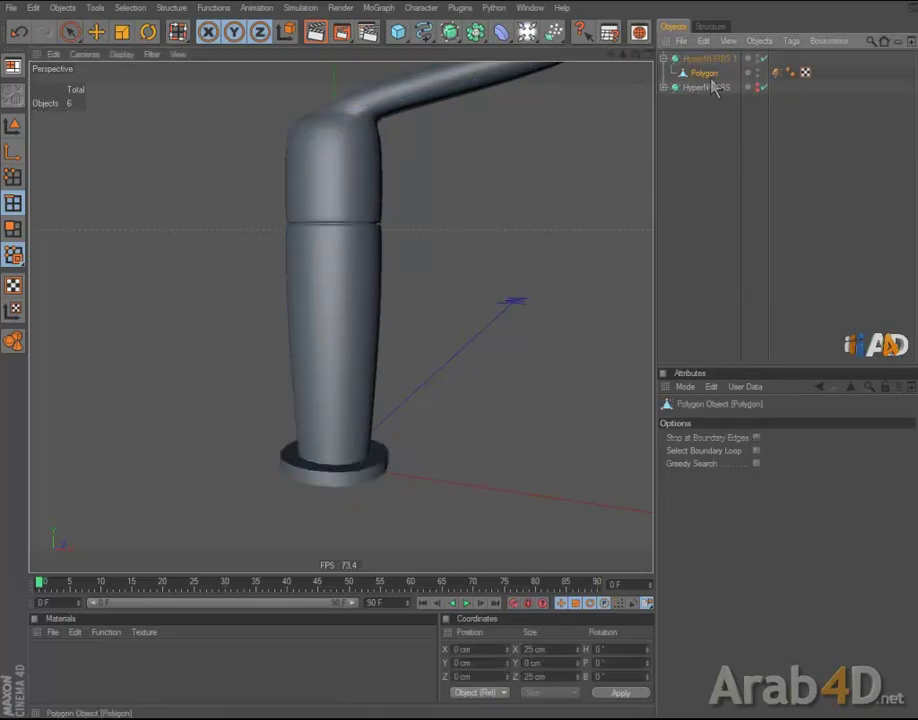
pyautogui.moveTo(528, 278)
pyautogui.keyDown('alt'); pyautogui.mouseDown()
pyautogui.moveTo(467, 384)
pyautogui.moveTo(365, 260)
pyautogui.mouseUp(); pyautogui.keyUp('alt')
pyautogui.click(69, 32)
# Step: Orbit around the faucet, comparing the cage and smoothed views
pyautogui.click(89, 46)
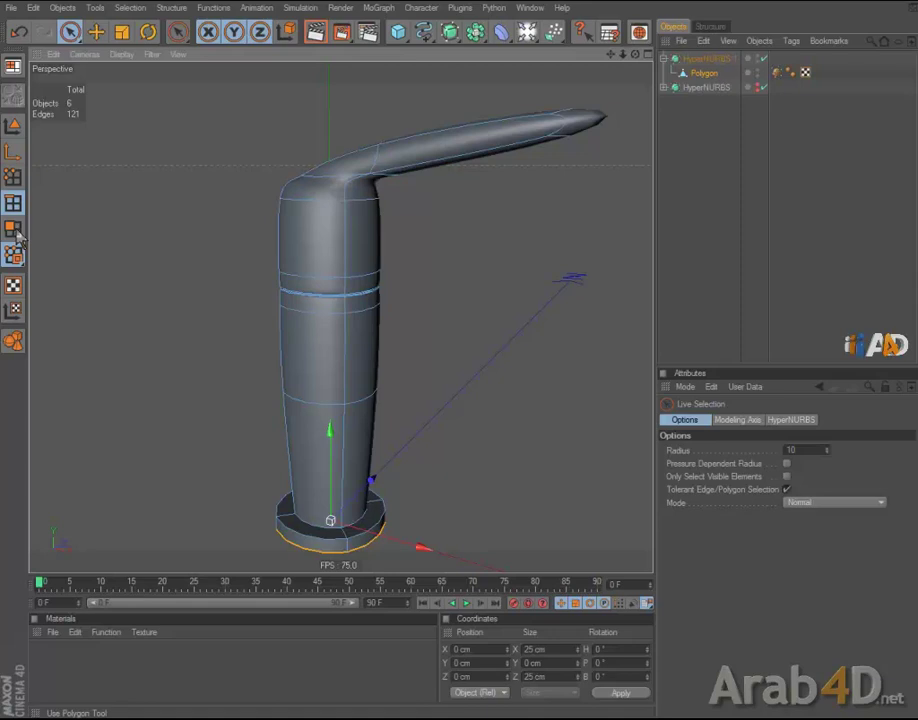
pyautogui.keyDown('alt'); pyautogui.moveTo(350, 330); pyautogui.dragTo(461, 361); pyautogui.keyUp('alt')
pyautogui.press('q')
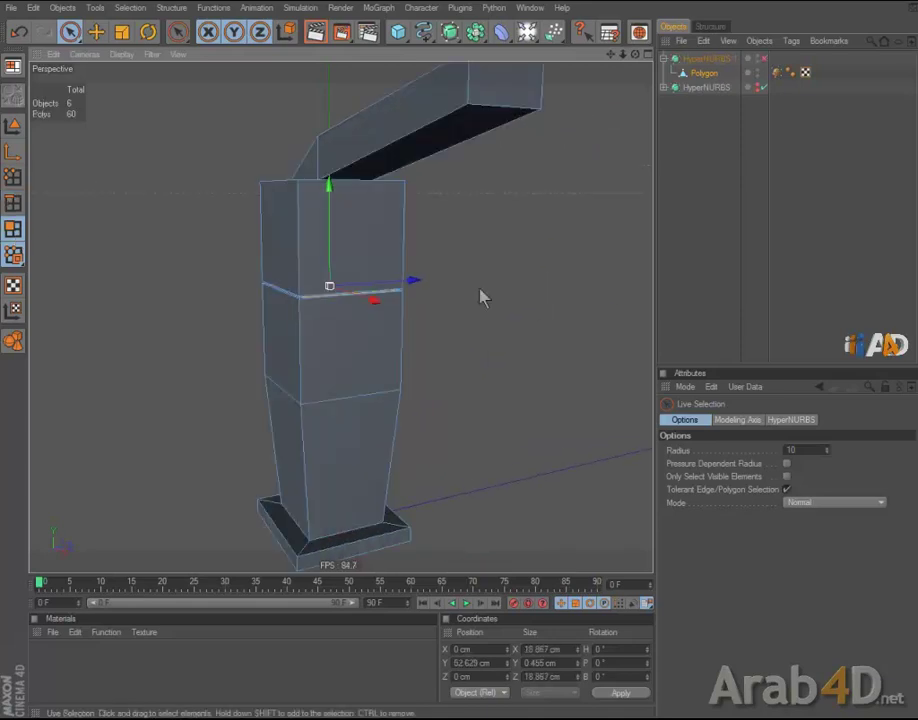
pyautogui.keyDown('alt'); pyautogui.moveTo(481, 297); pyautogui.dragTo(434, 336); pyautogui.keyUp('alt')
pyautogui.press('q')
pyautogui.keyDown('alt'); pyautogui.moveTo(447, 212); pyautogui.dragTo(461, 362); pyautogui.keyUp('alt')
# Step: Cut Knife loops across the upright, near the spout's end and along the spout
pyautogui.rightClick(527, 186)
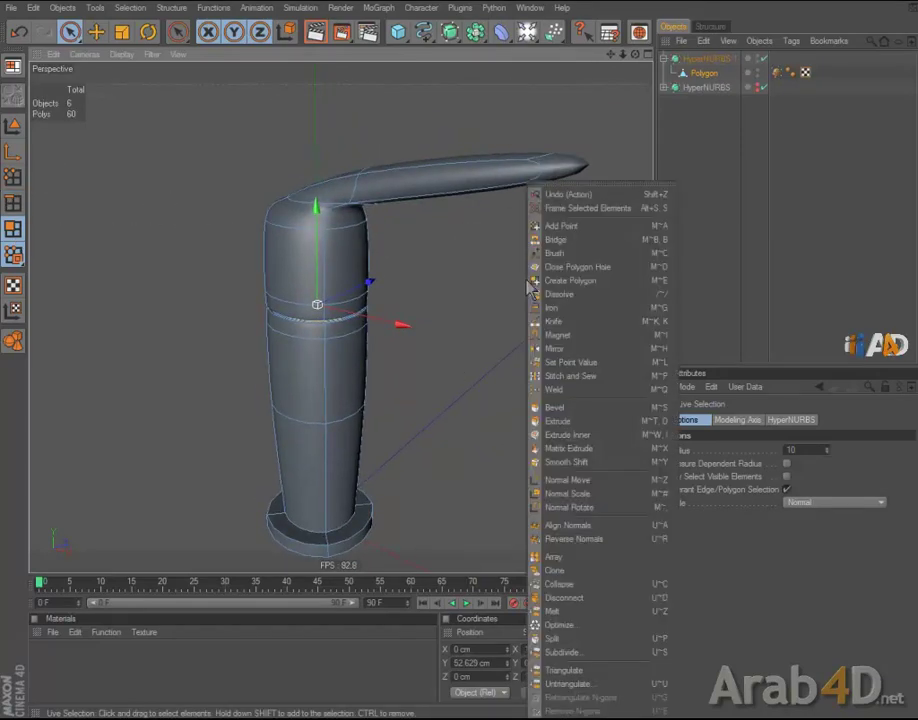
pyautogui.click(551, 321)
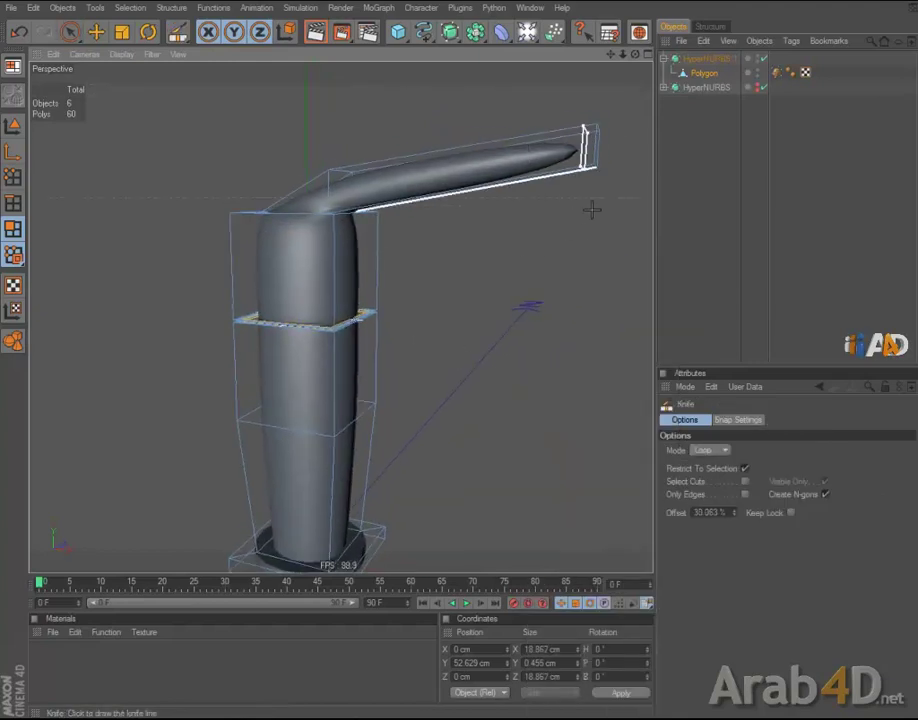
pyautogui.press('q')
pyautogui.click(252, 313)
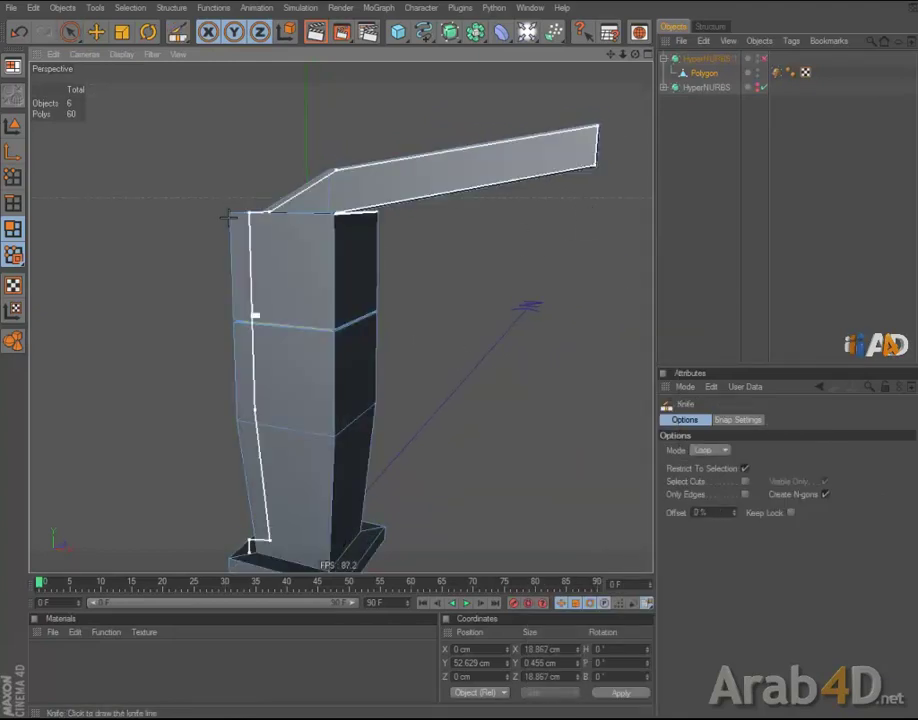
pyautogui.click(568, 165)
pyautogui.press('q')
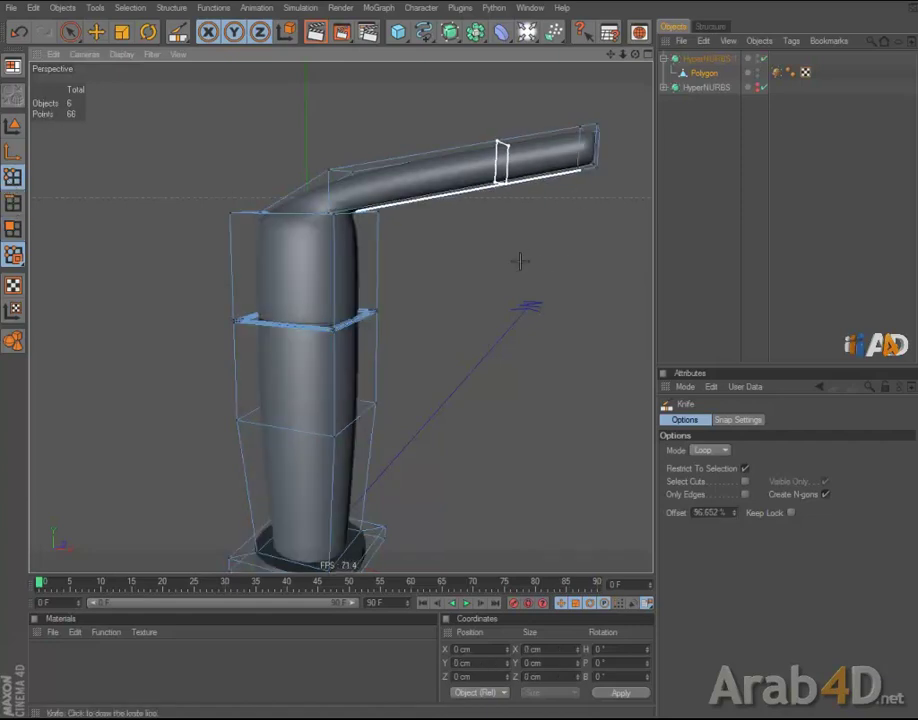
pyautogui.click(455, 270)
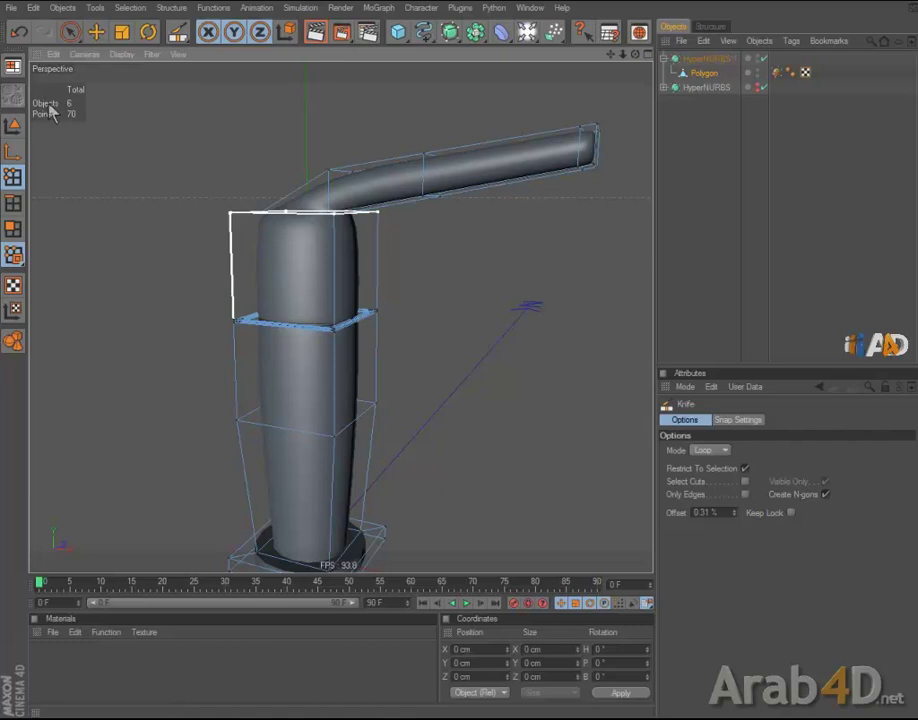
pyautogui.click(69, 31)
# Step: Box-select the new spout loop's points and nudge them slightly along X
pyautogui.moveTo(68, 32); pyautogui.dragTo(92, 45)
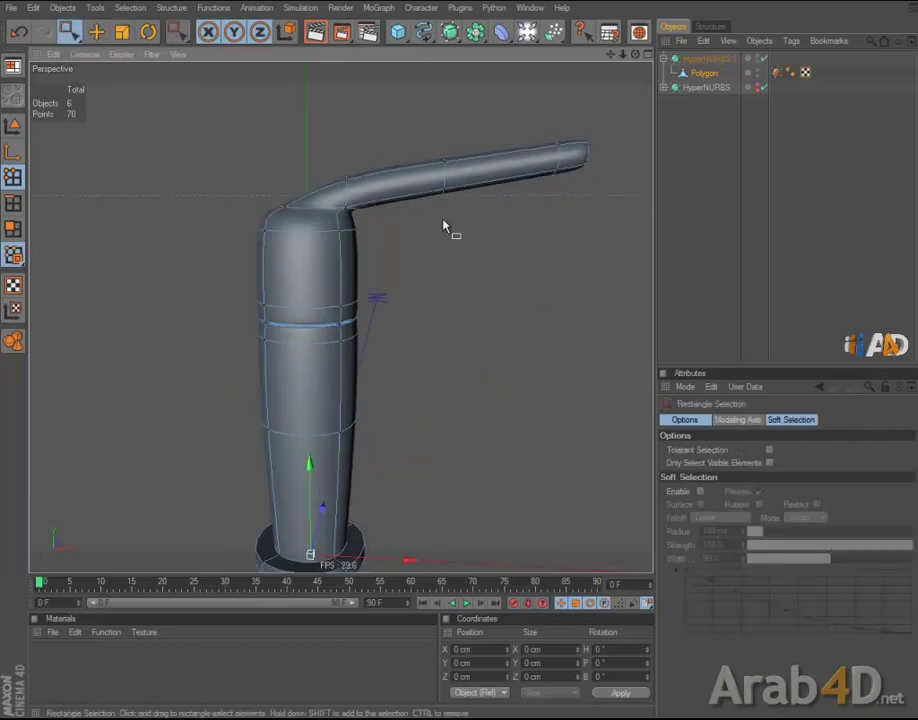
pyautogui.moveTo(420, 138); pyautogui.dragTo(462, 192)
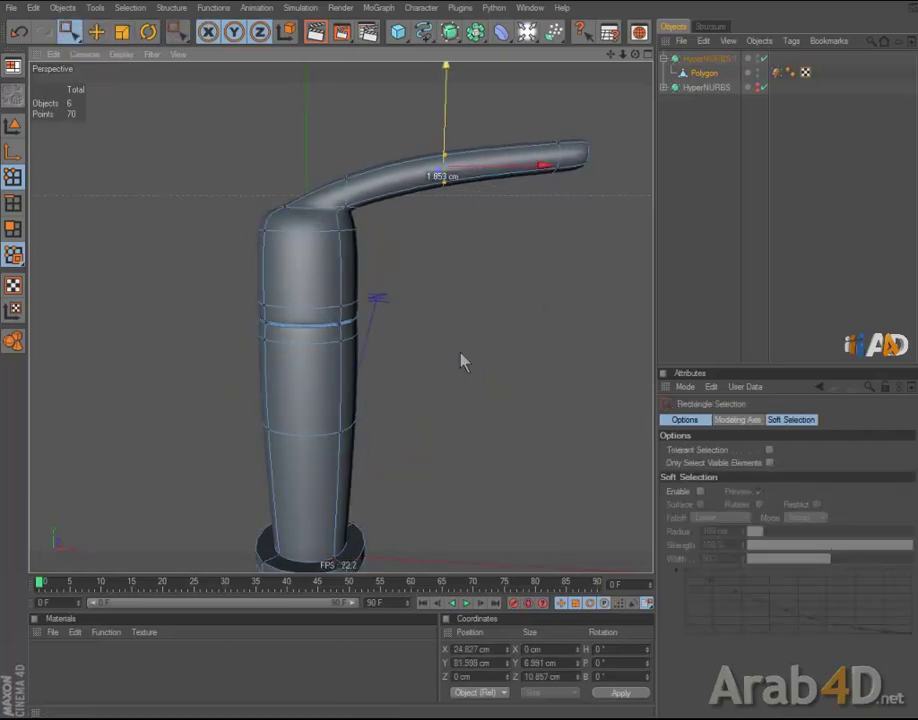
pyautogui.moveTo(461, 363)
pyautogui.keyDown('alt'); pyautogui.mouseDown()
pyautogui.moveTo(578, 208)
pyautogui.moveTo(476, 328)
pyautogui.moveTo(574, 287)
pyautogui.moveTo(467, 365)
pyautogui.moveTo(569, 267)
pyautogui.moveTo(582, 303)
pyautogui.mouseUp(); pyautogui.keyUp('alt')
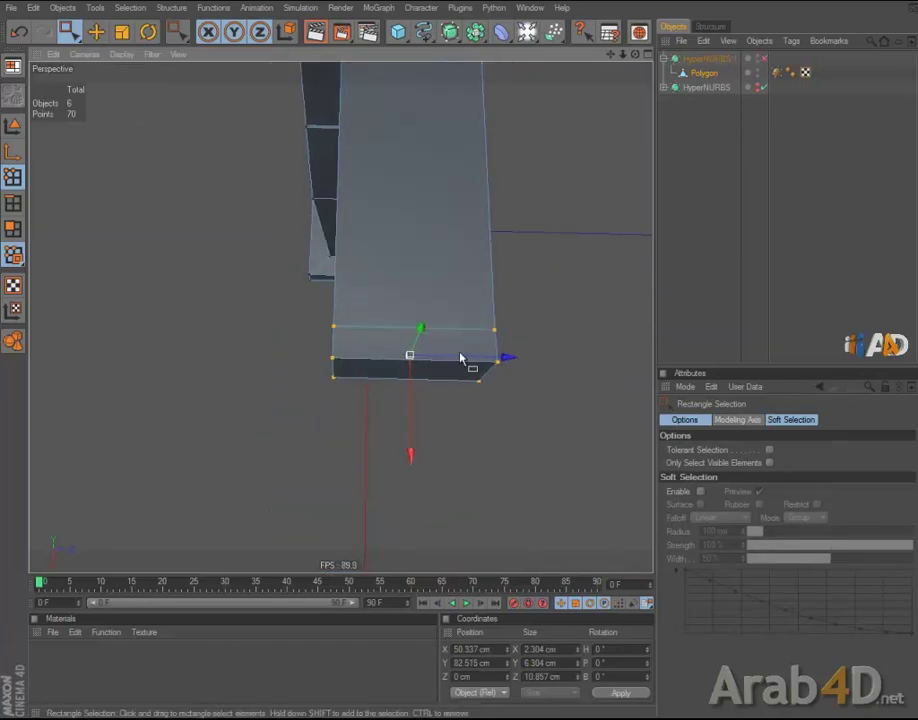
pyautogui.keyDown('alt'); pyautogui.moveTo(486, 293); pyautogui.dragTo(413, 360); pyautogui.keyUp('alt')
pyautogui.moveTo(334, 409)
pyautogui.keyDown('alt'); pyautogui.mouseDown()
pyautogui.moveTo(469, 363)
pyautogui.moveTo(516, 322)
pyautogui.moveTo(459, 355)
pyautogui.mouseUp(); pyautogui.keyUp('alt')
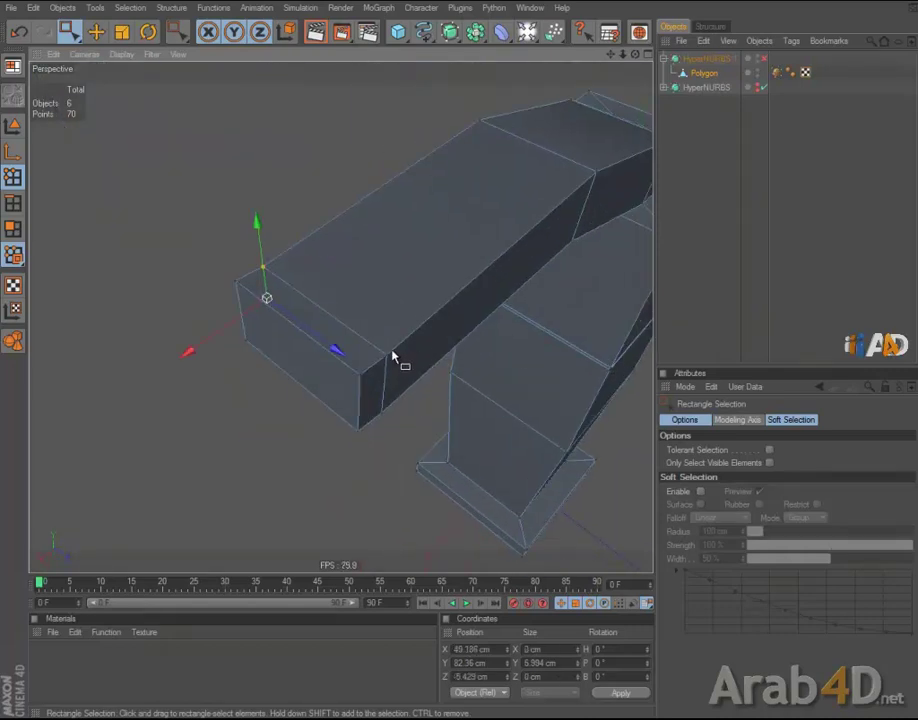
pyautogui.moveTo(300, 356)
pyautogui.mouseDown()
pyautogui.moveTo(462, 362)
pyautogui.moveTo(349, 285)
pyautogui.mouseUp()
pyautogui.click(365, 260)
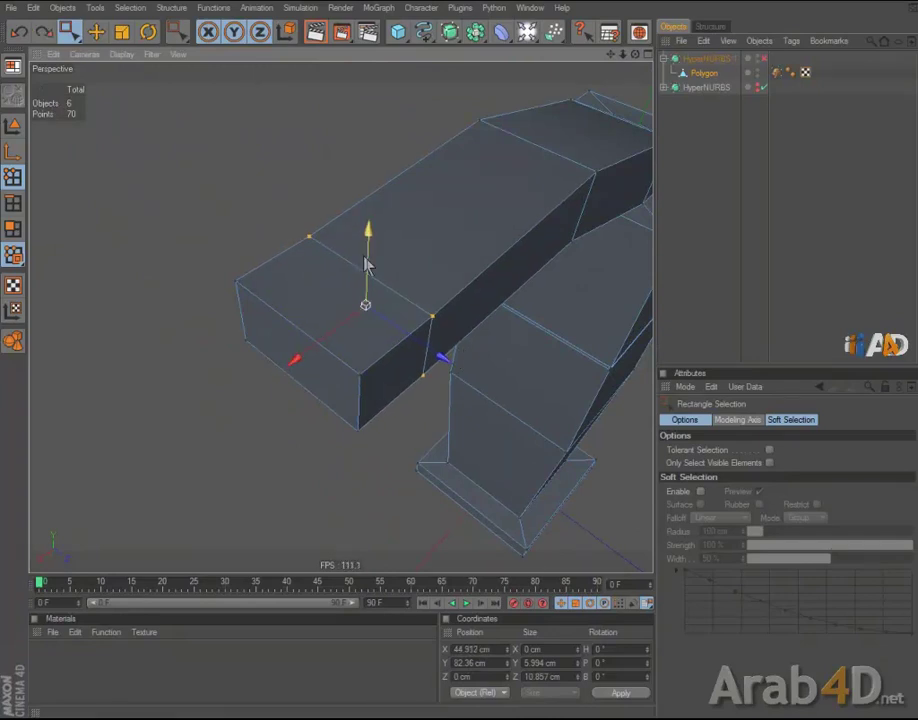
pyautogui.moveTo(462, 361)
pyautogui.keyDown('alt'); pyautogui.mouseDown()
pyautogui.moveTo(375, 273)
pyautogui.moveTo(447, 357)
pyautogui.moveTo(463, 361)
pyautogui.moveTo(494, 236)
pyautogui.moveTo(467, 363)
pyautogui.moveTo(459, 360)
pyautogui.moveTo(486, 207)
pyautogui.mouseUp(); pyautogui.keyUp('alt')
# Step: With smoothing off, select the spout's end face in Polygons mode
pyautogui.press('q')
pyautogui.moveTo(69, 31); pyautogui.dragTo(75, 48)
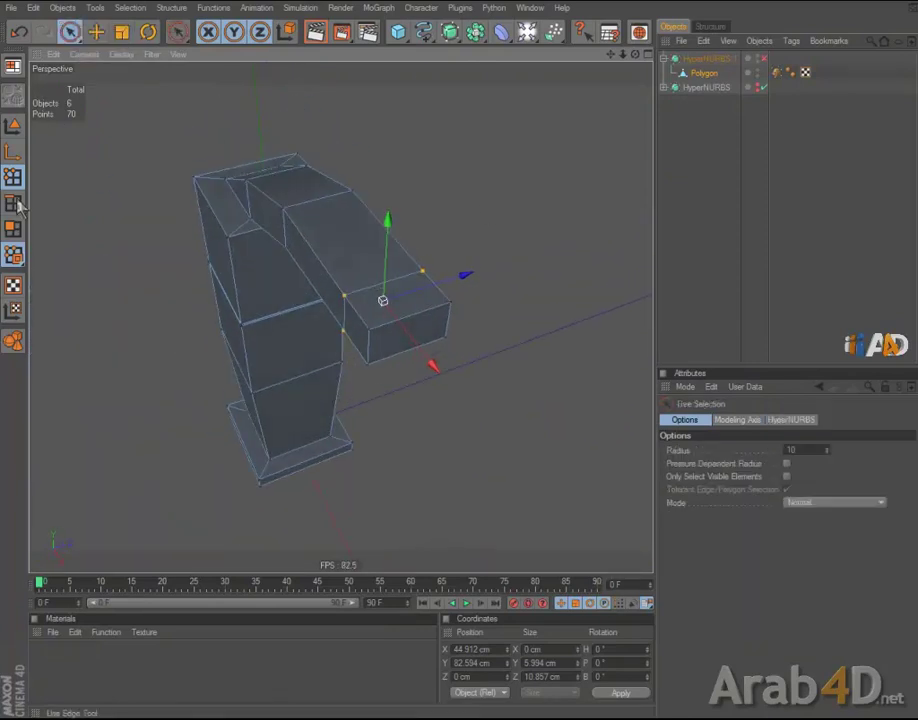
pyautogui.click(13, 229)
pyautogui.click(430, 341)
pyautogui.moveTo(430, 341)
pyautogui.keyDown('alt'); pyautogui.mouseDown()
pyautogui.moveTo(459, 369)
pyautogui.moveTo(420, 389)
pyautogui.mouseUp(); pyautogui.keyUp('alt')
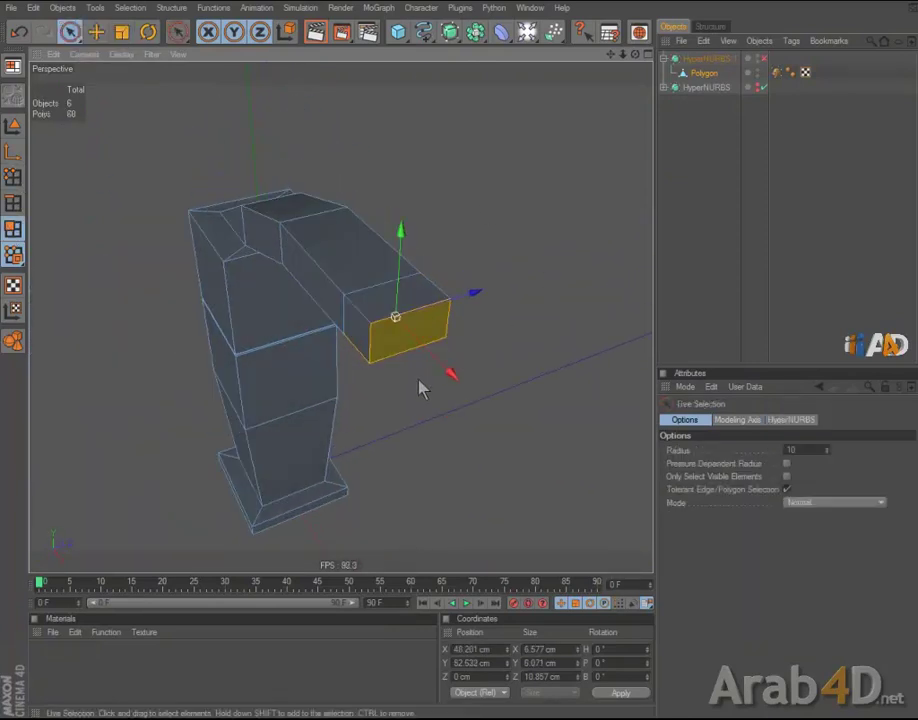
pyautogui.keyDown('alt'); pyautogui.moveTo(503, 247); pyautogui.dragTo(506, 238); pyautogui.keyUp('alt')
# Step: Scale the spout's end face down to about 3.8 by 5.6 cm, previewing it smoothed
pyautogui.press('t')
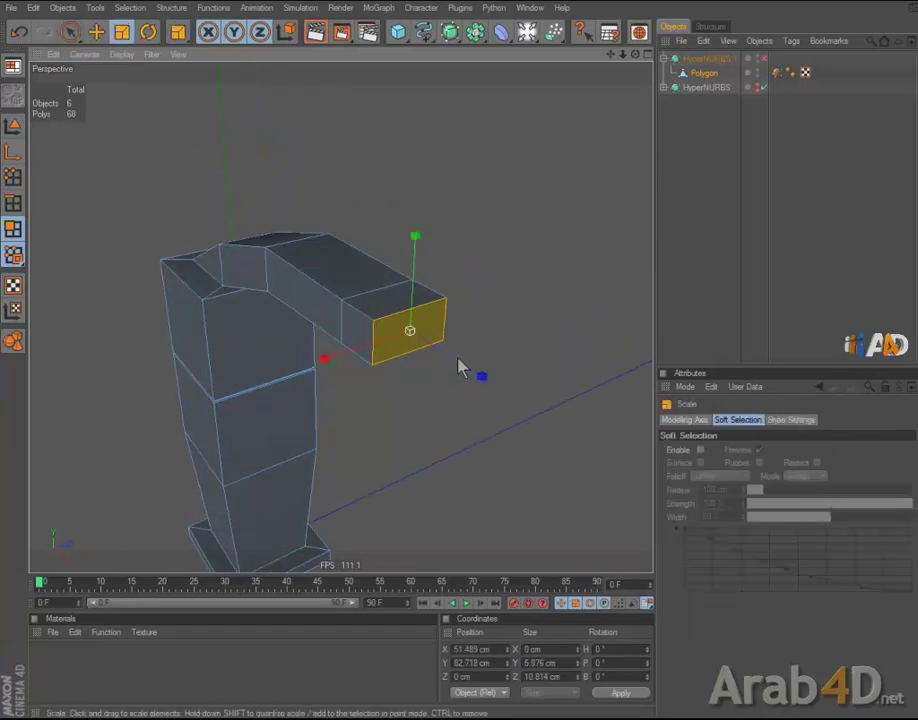
pyautogui.press('q')
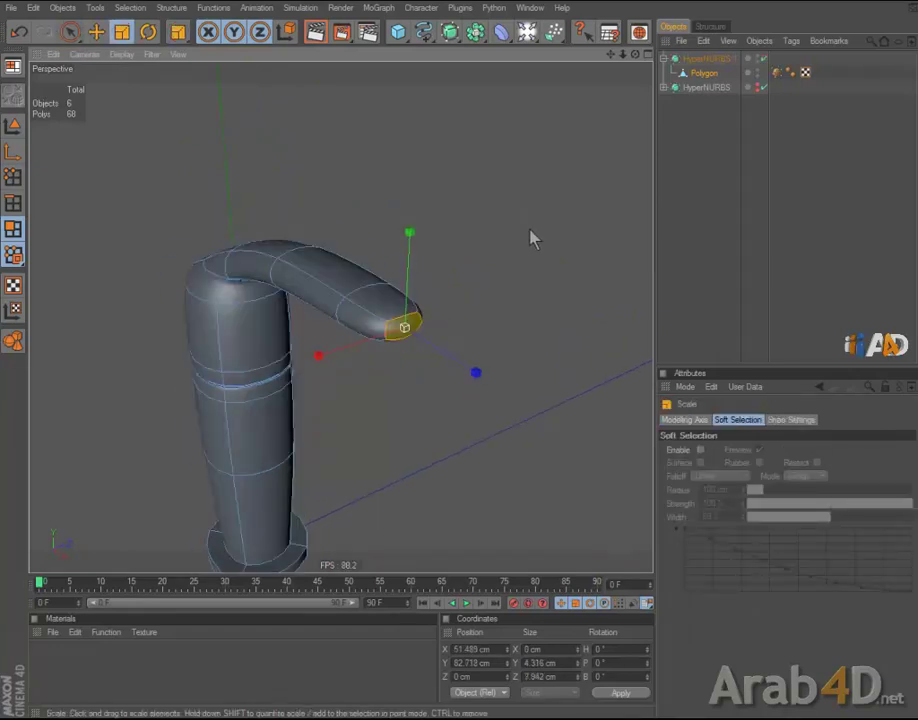
pyautogui.press('q')
pyautogui.moveTo(533, 225)
pyautogui.keyDown('alt'); pyautogui.mouseDown()
pyautogui.moveTo(459, 357)
pyautogui.moveTo(492, 371)
pyautogui.moveTo(450, 361)
pyautogui.moveTo(473, 373)
pyautogui.moveTo(516, 242)
pyautogui.mouseUp(); pyautogui.keyUp('alt')
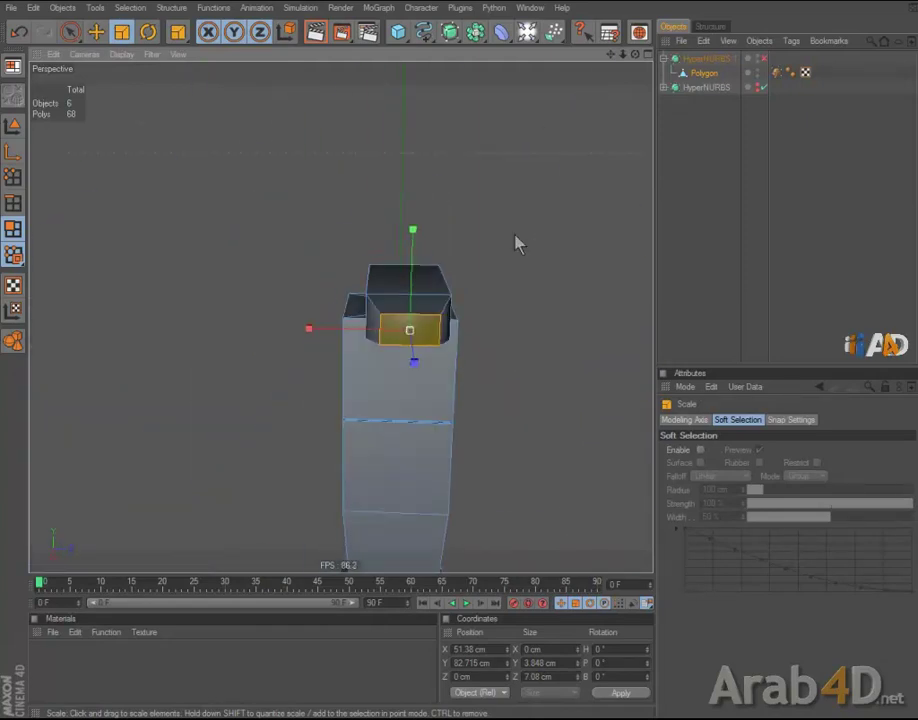
pyautogui.moveTo(368, 366); pyautogui.dragTo(375, 362)
pyautogui.press('q')
pyautogui.moveTo(568, 310)
pyautogui.keyDown('alt'); pyautogui.mouseDown()
pyautogui.moveTo(572, 273)
pyautogui.moveTo(535, 283)
pyautogui.moveTo(475, 370)
pyautogui.moveTo(576, 211)
pyautogui.moveTo(467, 352)
pyautogui.moveTo(255, 160)
pyautogui.mouseUp(); pyautogui.keyUp('alt')
# Step: Cut an edge loop down the faucet column using the Knife in Loop mode
pyautogui.click(70, 31)
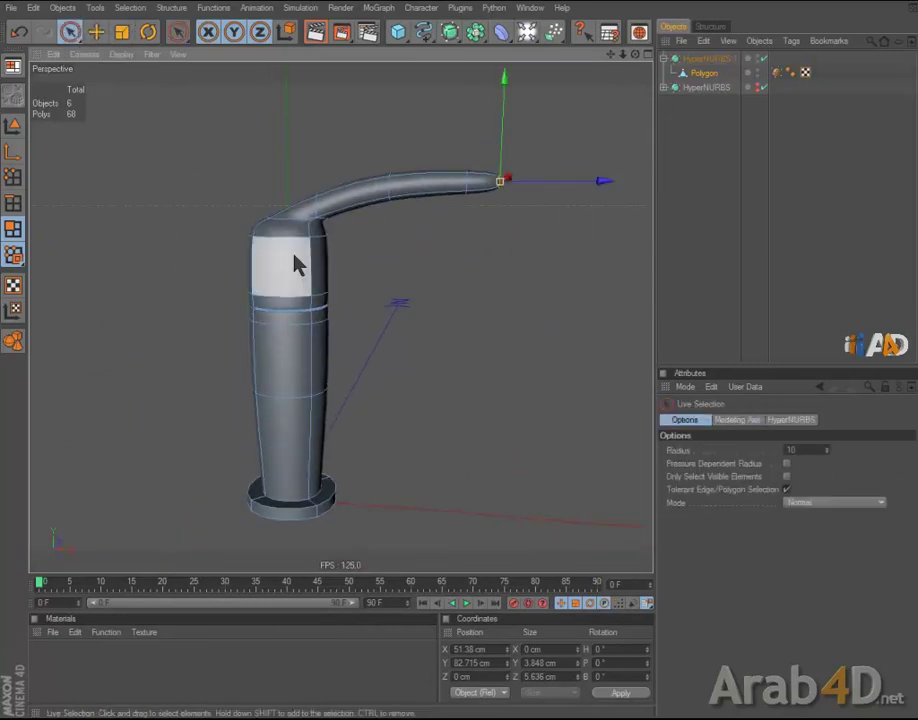
pyautogui.scroll(3, 330, 255)
pyautogui.scroll(2, 352, 242)
pyautogui.moveTo(355, 240)
pyautogui.keyDown('alt'); pyautogui.mouseDown()
pyautogui.moveTo(471, 373)
pyautogui.moveTo(300, 300)
pyautogui.mouseUp(); pyautogui.keyUp('alt')
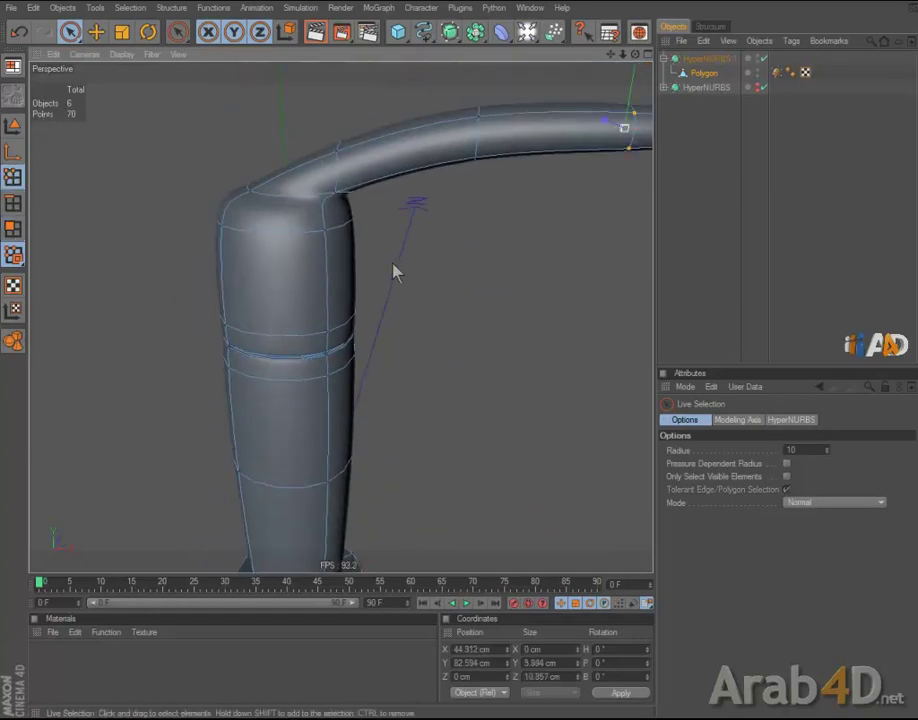
pyautogui.press('k')
pyautogui.scroll(3, 396, 268)
pyautogui.moveTo(460, 356)
pyautogui.keyDown('alt'); pyautogui.mouseDown()
pyautogui.moveTo(355, 180)
pyautogui.moveTo(390, 235)
pyautogui.mouseUp(); pyautogui.keyUp('alt')
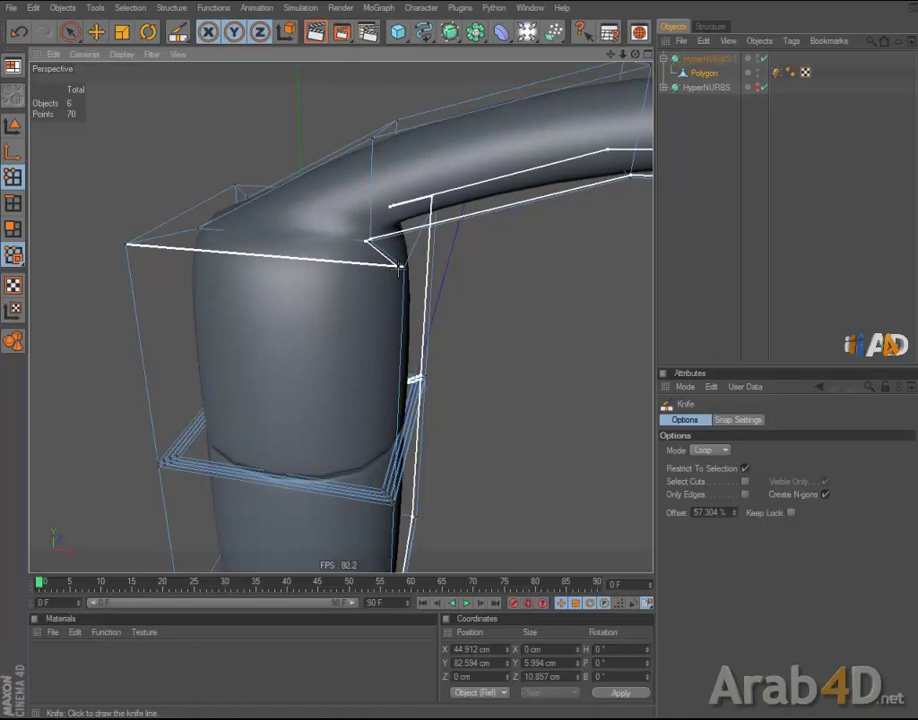
pyautogui.click(405, 268)
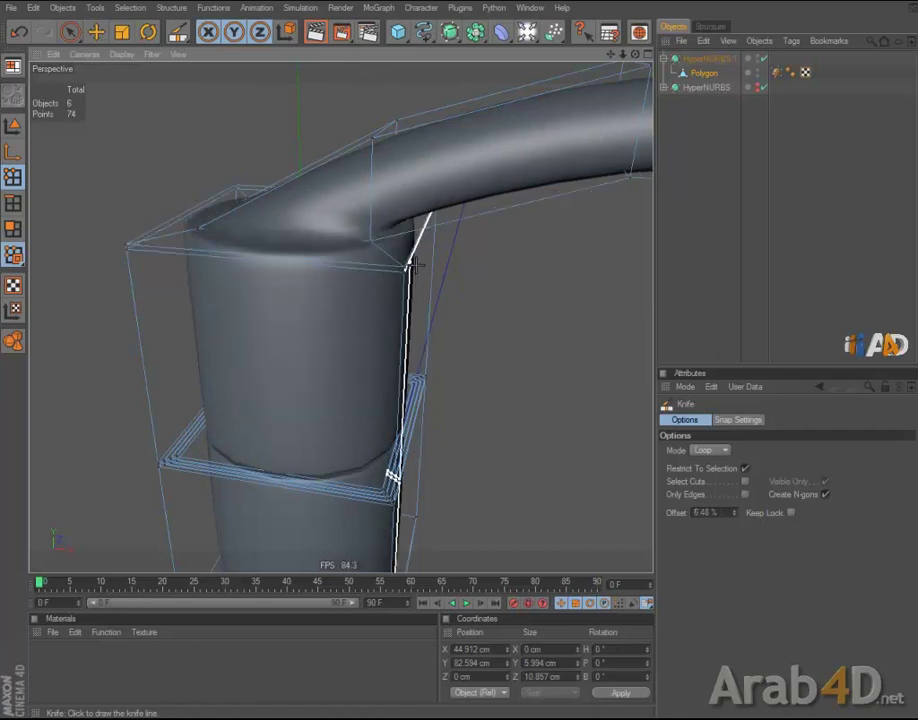
pyautogui.keyDown('alt'); pyautogui.moveTo(405, 268); pyautogui.dragTo(455, 350); pyautogui.keyUp('alt')
# Step: Cut a second loop around the column top, then return to Live Selection in Polygons mode
pyautogui.press('q')
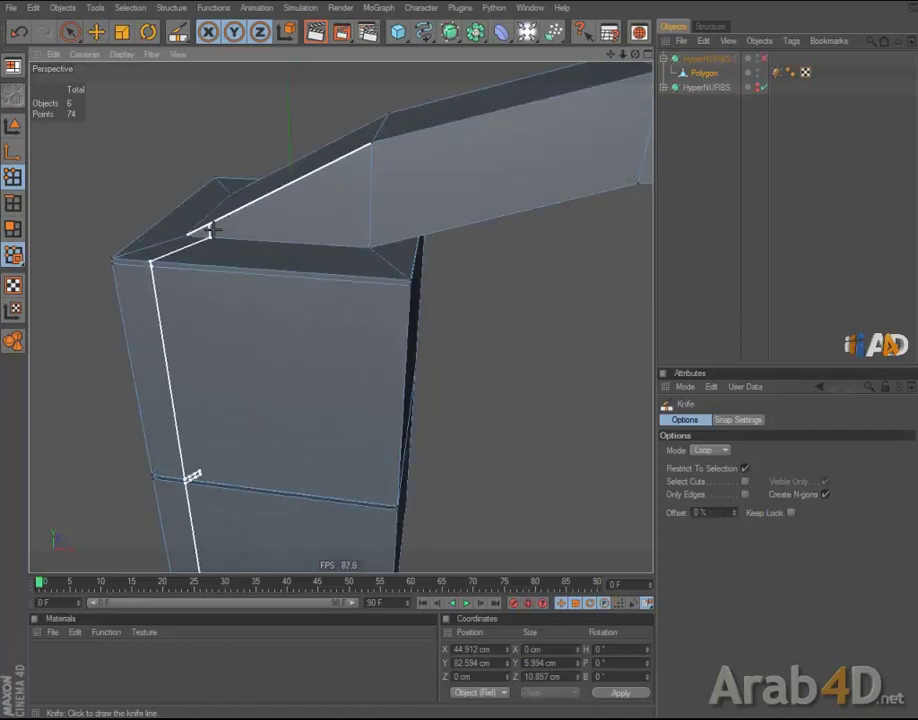
pyautogui.press('q')
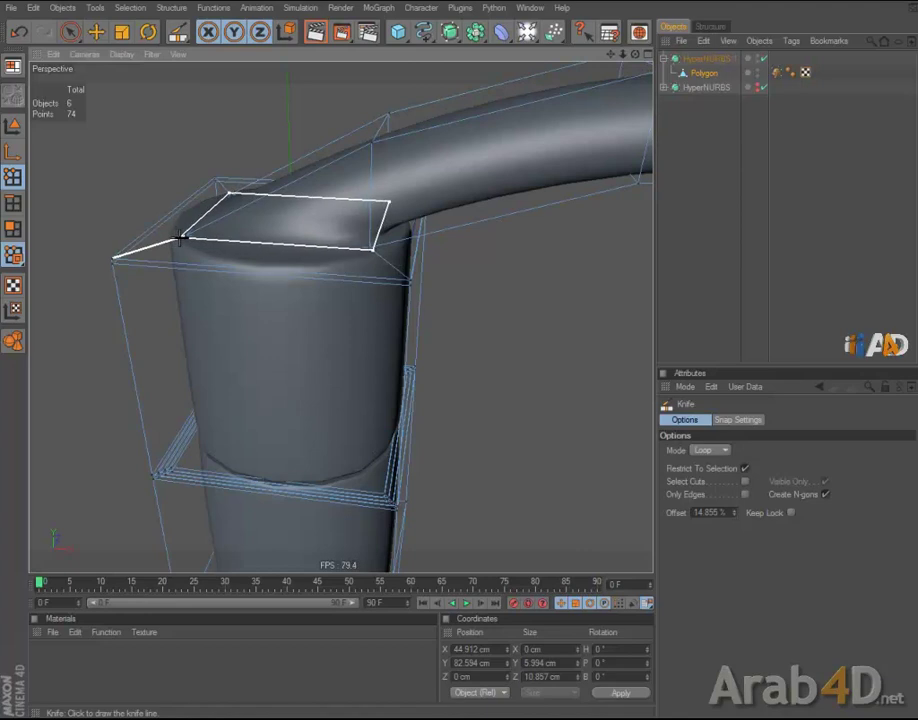
pyautogui.click(180, 237)
pyautogui.moveTo(360, 210)
pyautogui.keyDown('alt'); pyautogui.mouseDown()
pyautogui.moveTo(461, 352)
pyautogui.moveTo(458, 288)
pyautogui.mouseUp(); pyautogui.keyUp('alt')
pyautogui.scroll(-5, 461, 352)
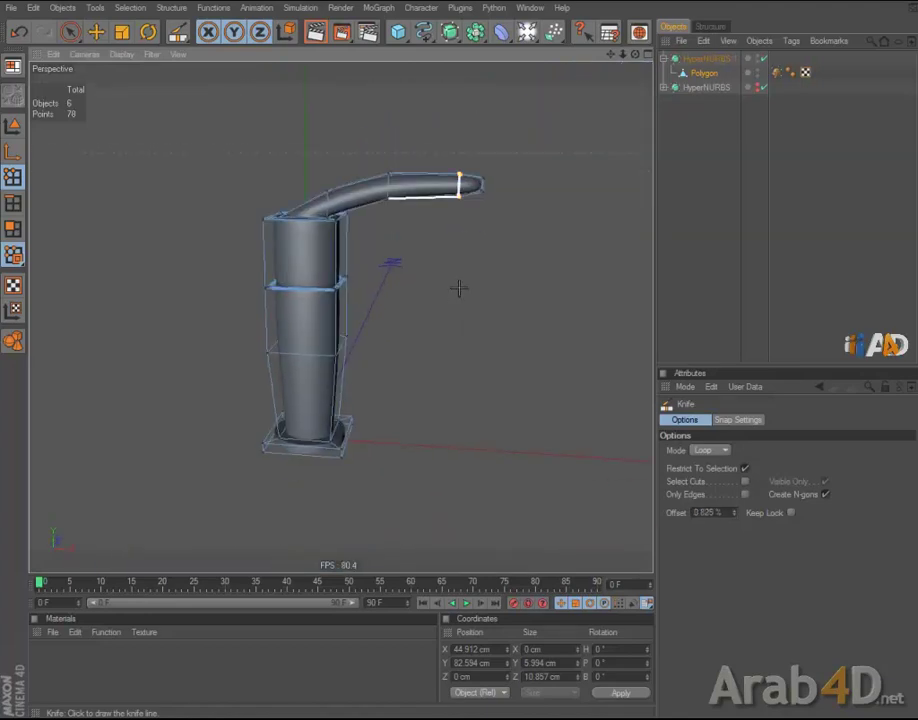
pyautogui.scroll(3, 198, 232)
pyautogui.click(69, 31)
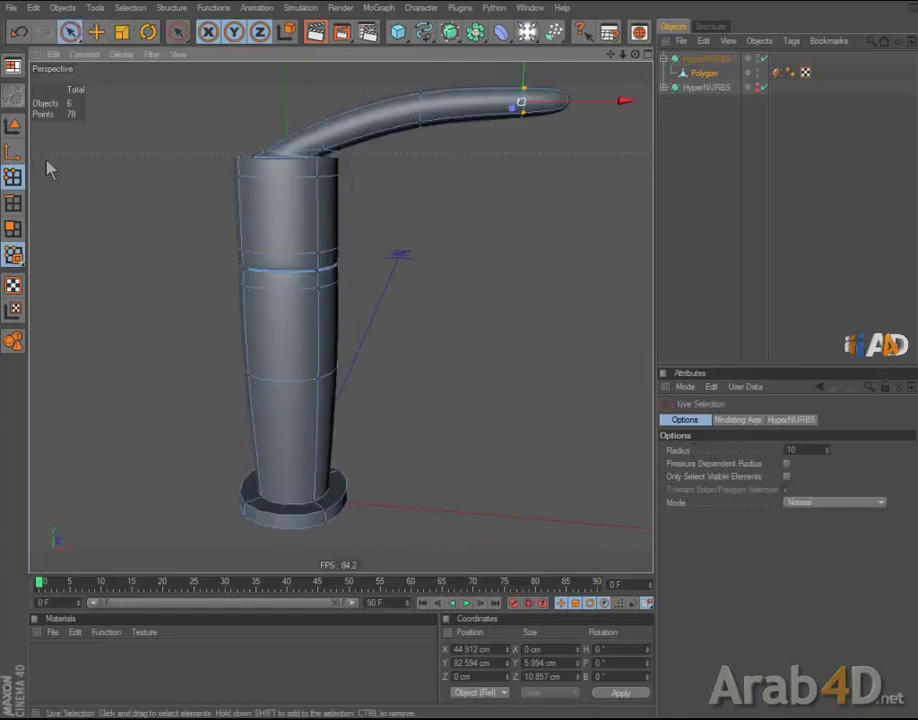
pyautogui.click(14, 229)
# Step: Loop-select the polygon ring at the top of the faucet column
pyautogui.moveTo(262, 215); pyautogui.dragTo(322, 232)
pyautogui.press('u')
pyautogui.press('l')
pyautogui.press('q')
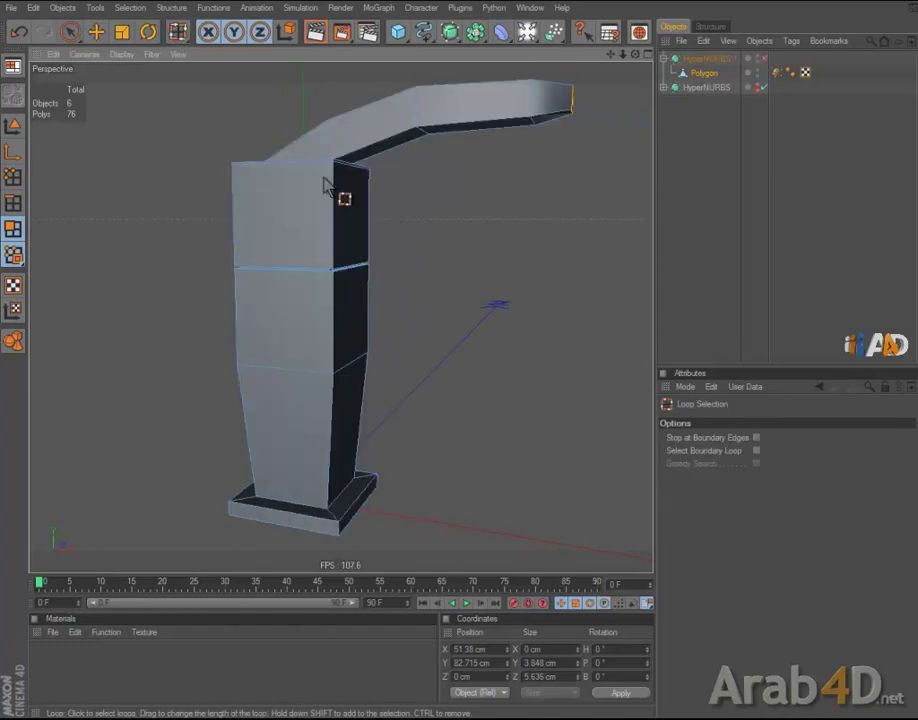
pyautogui.moveTo(330, 185)
pyautogui.keyDown('alt'); pyautogui.mouseDown()
pyautogui.moveTo(453, 358)
pyautogui.moveTo(402, 219)
pyautogui.moveTo(420, 237)
pyautogui.mouseUp(); pyautogui.keyUp('alt')
pyautogui.scroll(3, 395, 210)
pyautogui.click(405, 229)
pyautogui.click(424, 240)
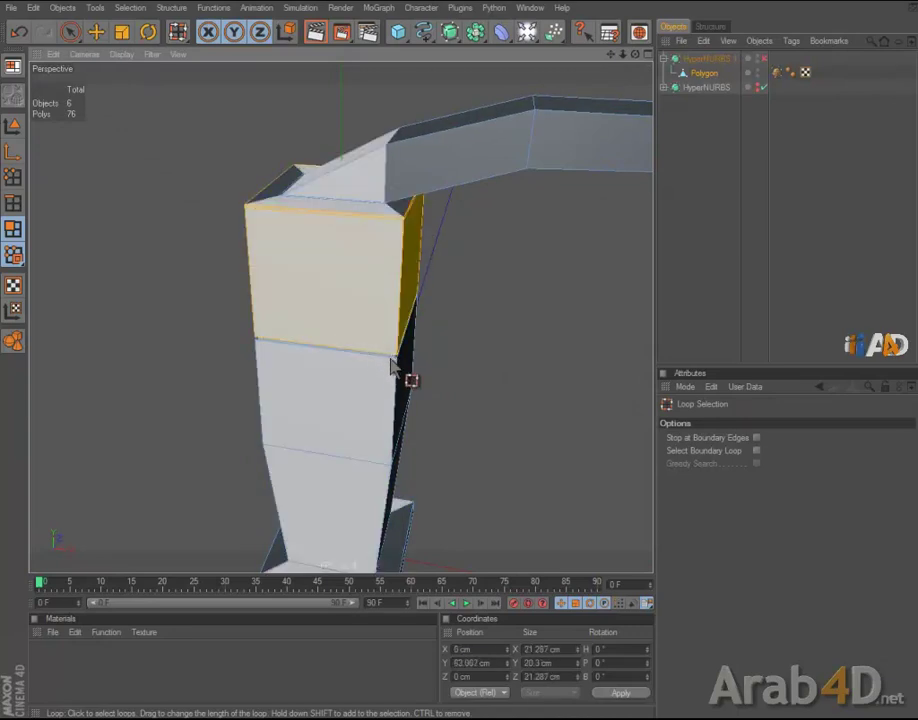
# Step: Add the lower pillar polygon to the selection in the enlarged perspective view
pyautogui.moveTo(68, 31); pyautogui.dragTo(90, 55)
pyautogui.middleClick(331, 163)
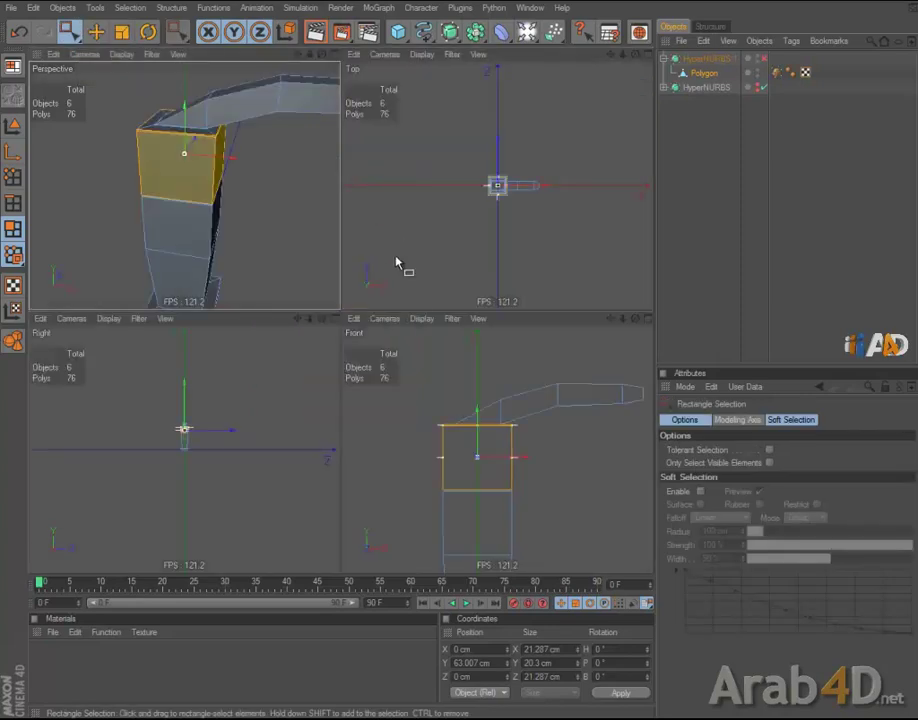
pyautogui.moveTo(68, 31); pyautogui.dragTo(90, 42)
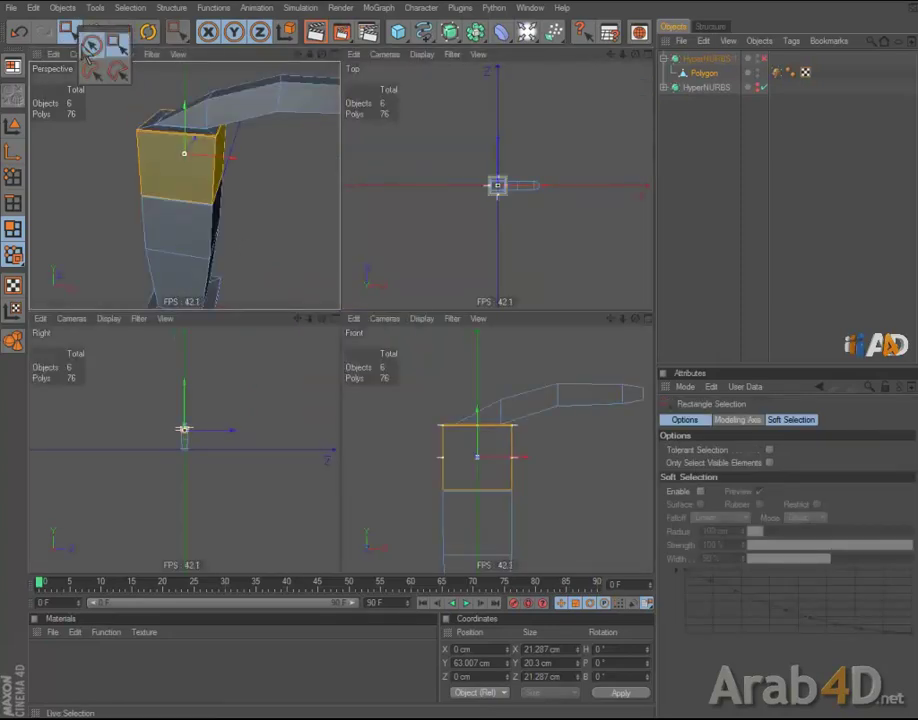
pyautogui.middleClick(410, 205)
pyautogui.keyDown('alt'); pyautogui.moveTo(410, 205); pyautogui.dragTo(462, 360, button='middle'); pyautogui.keyUp('alt')
pyautogui.keyDown('alt'); pyautogui.moveTo(462, 360); pyautogui.dragTo(375, 437); pyautogui.keyUp('alt')
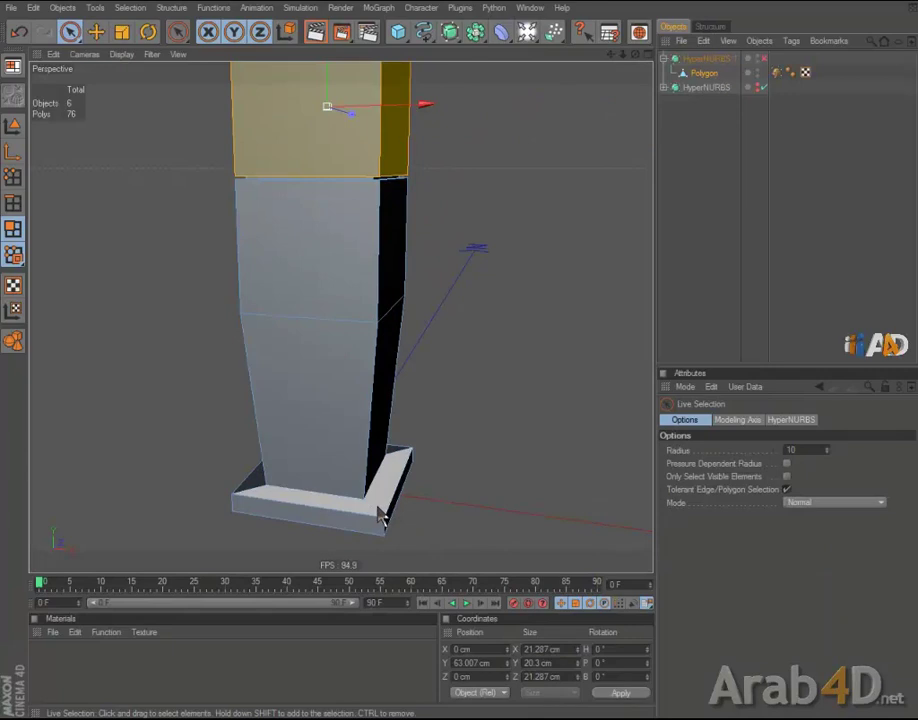
pyautogui.keyDown('shift'); pyautogui.click(342, 470); pyautogui.keyUp('shift')
pyautogui.moveTo(496, 291)
pyautogui.keyDown('alt'); pyautogui.mouseDown()
pyautogui.moveTo(473, 363)
pyautogui.moveTo(498, 291)
pyautogui.mouseUp(); pyautogui.keyUp('alt')
# Step: Fill-select all of the pillar's polygons
pyautogui.press('u')
pyautogui.press('f')
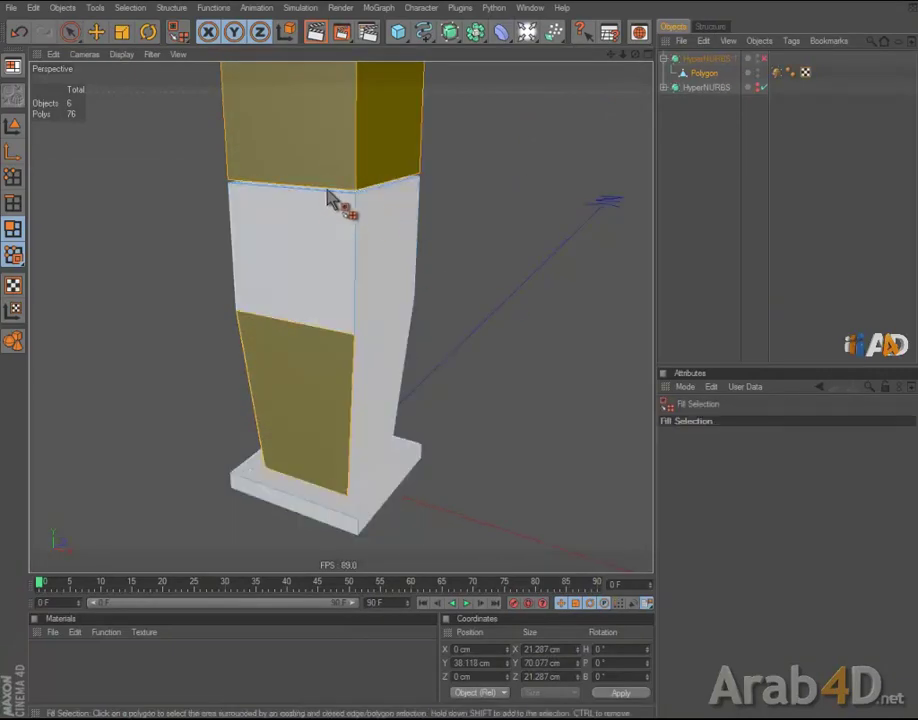
pyautogui.click(72, 32)
pyautogui.press('u')
pyautogui.press('l')
pyautogui.click(72, 32)
pyautogui.press('u')
pyautogui.press('f')
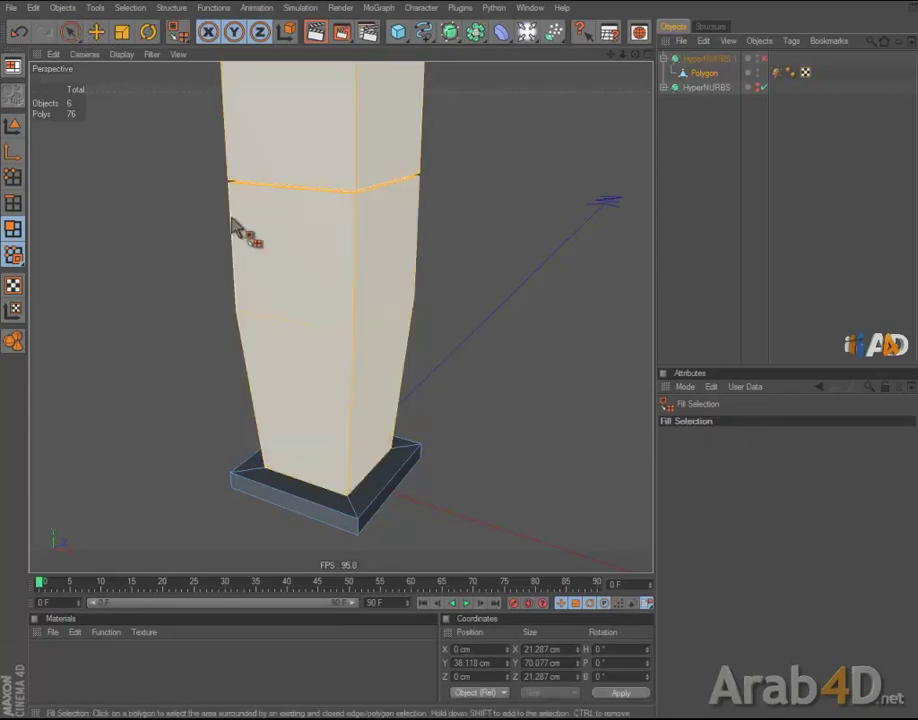
pyautogui.click(232, 226)
# Step: Try Normal Move and Normal Scale on the pillar polygons, undoing both results
pyautogui.scroll(-4, 383, 287)
pyautogui.scroll(-3, 447, 301)
pyautogui.rightClick(493, 250)
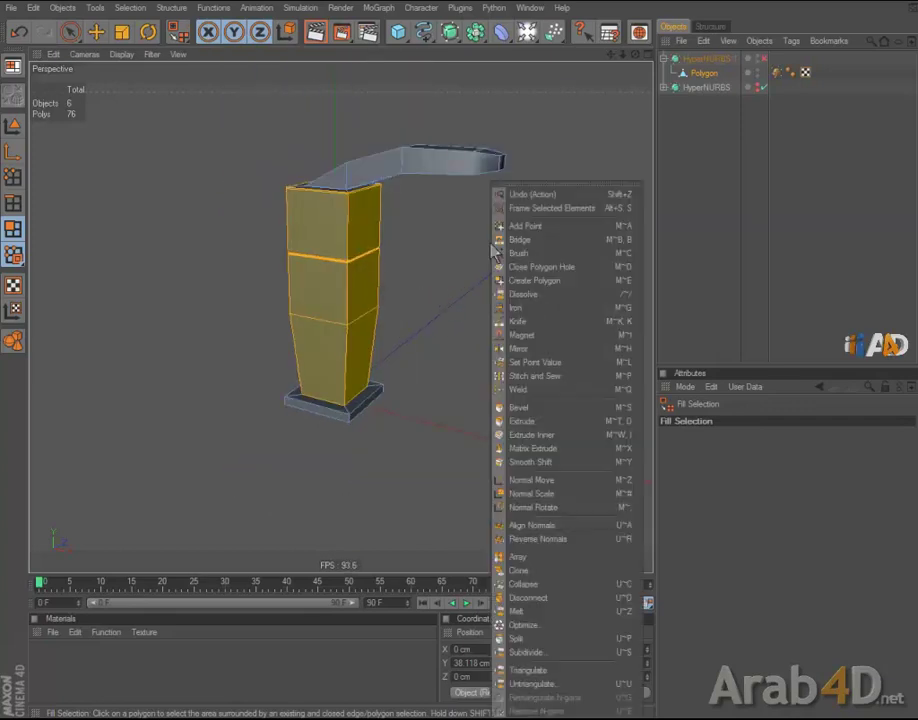
pyautogui.click(500, 480)
pyautogui.scroll(1, 447, 263)
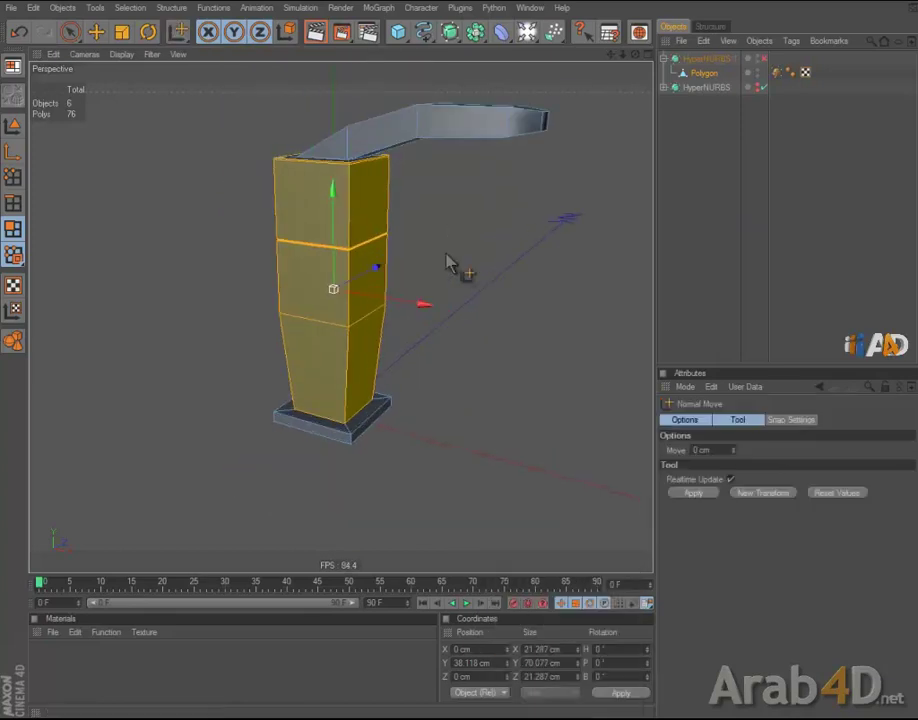
pyautogui.press('q')
pyautogui.moveTo(492, 277); pyautogui.dragTo(461, 361)
pyautogui.hotkey('ctrl', 'z')
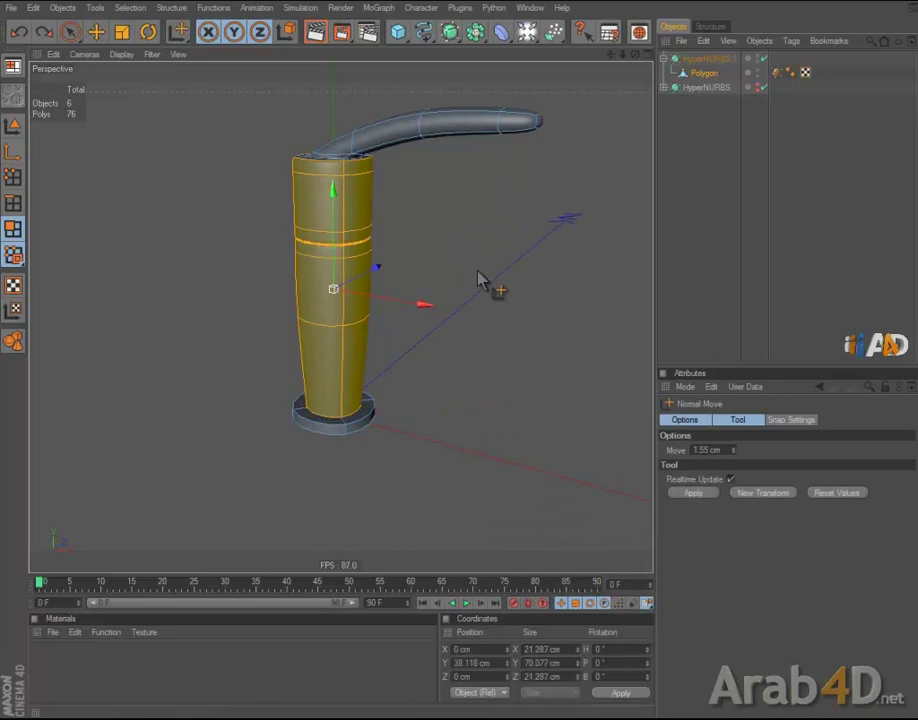
pyautogui.rightClick(486, 281)
pyautogui.click(521, 494)
pyautogui.moveTo(461, 361); pyautogui.dragTo(462, 361)
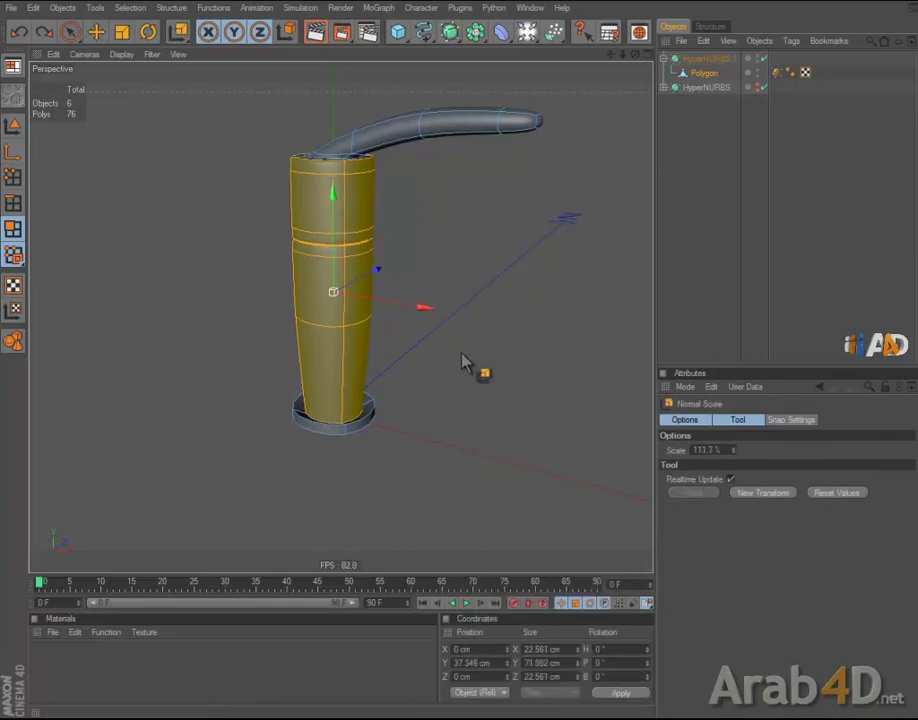
pyautogui.hotkey('ctrl', 'z')
# Step: With Y locked, scale the pillar to about 25.4 cm across and 68.4 cm tall
pyautogui.click(233, 32)
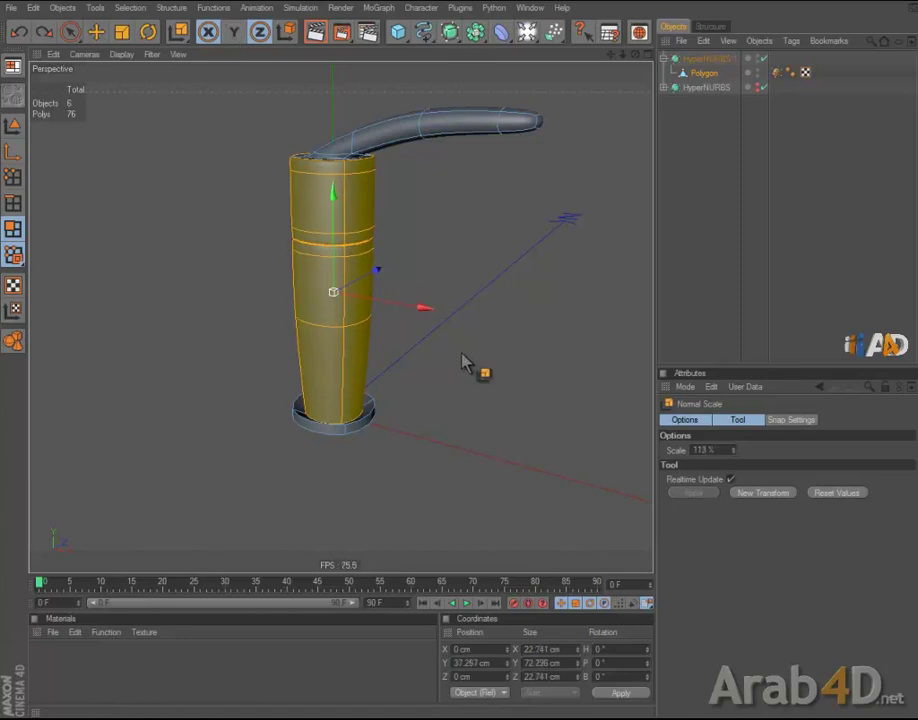
pyautogui.scroll(3, 270, 176)
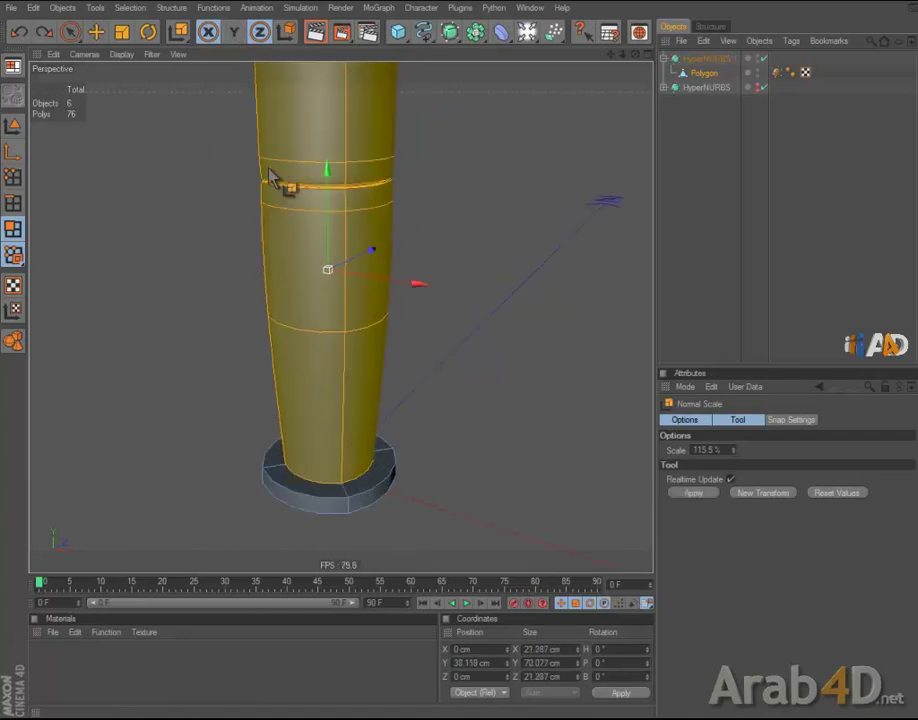
pyautogui.click(119, 35)
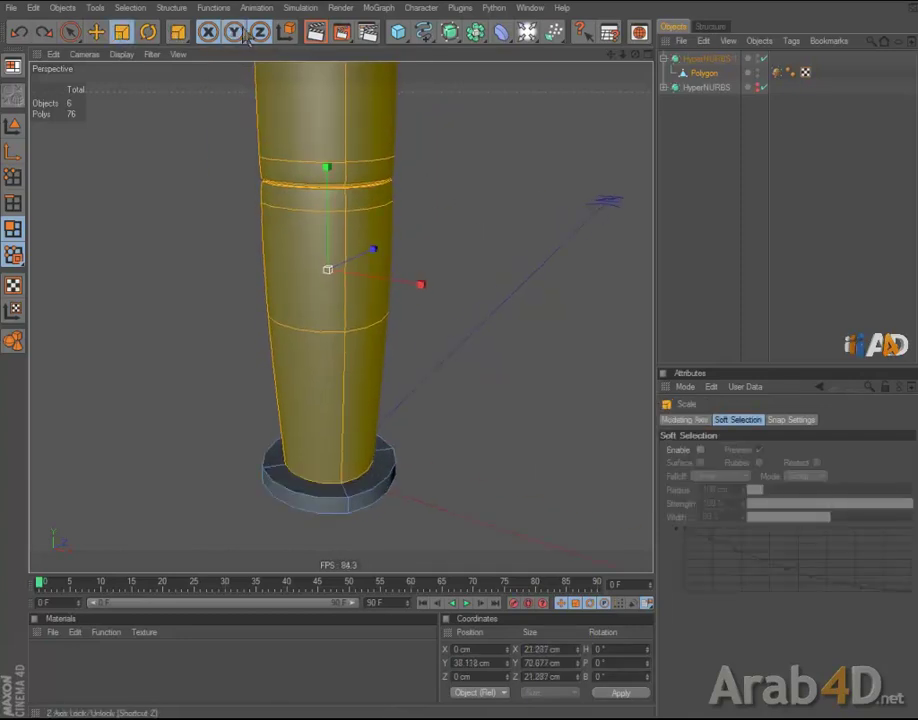
pyautogui.moveTo(463, 361); pyautogui.dragTo(463, 362)
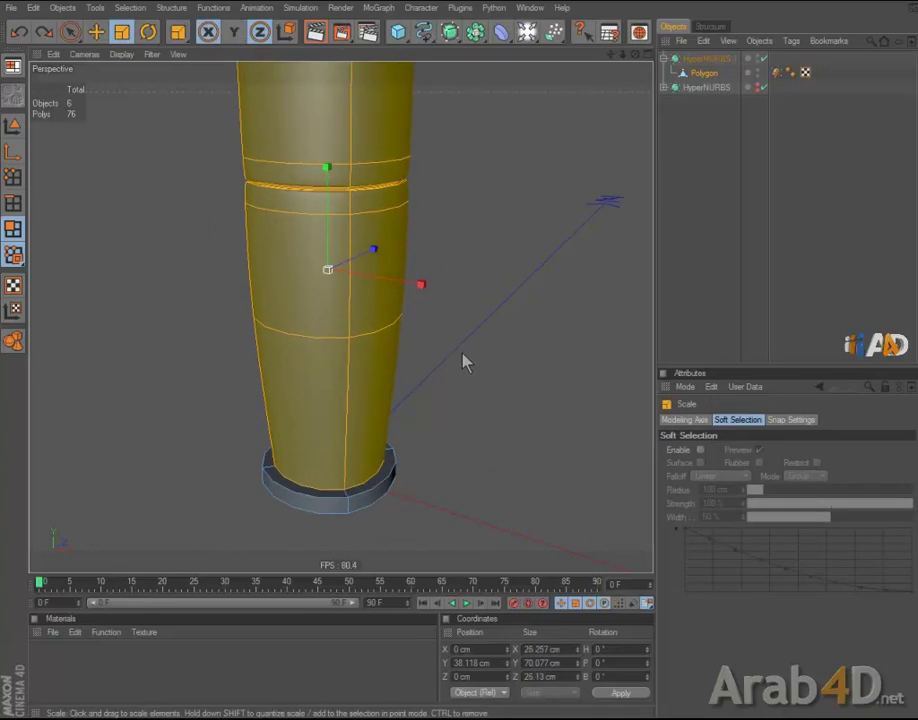
pyautogui.scroll(-3, 463, 361)
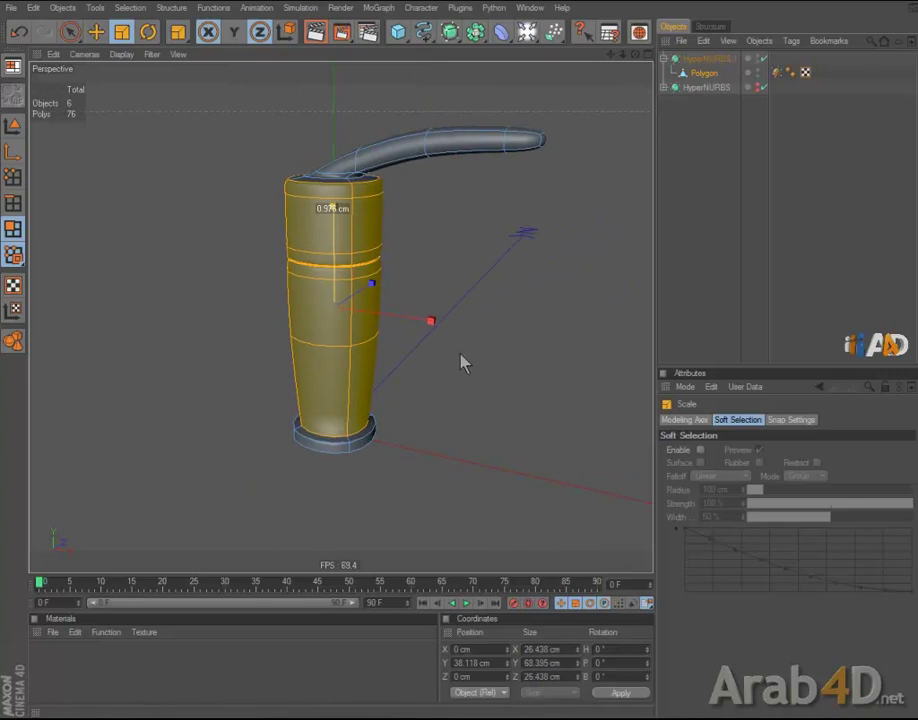
pyautogui.moveTo(463, 362); pyautogui.dragTo(463, 362)
pyautogui.press('space')
pyautogui.click(504, 239)
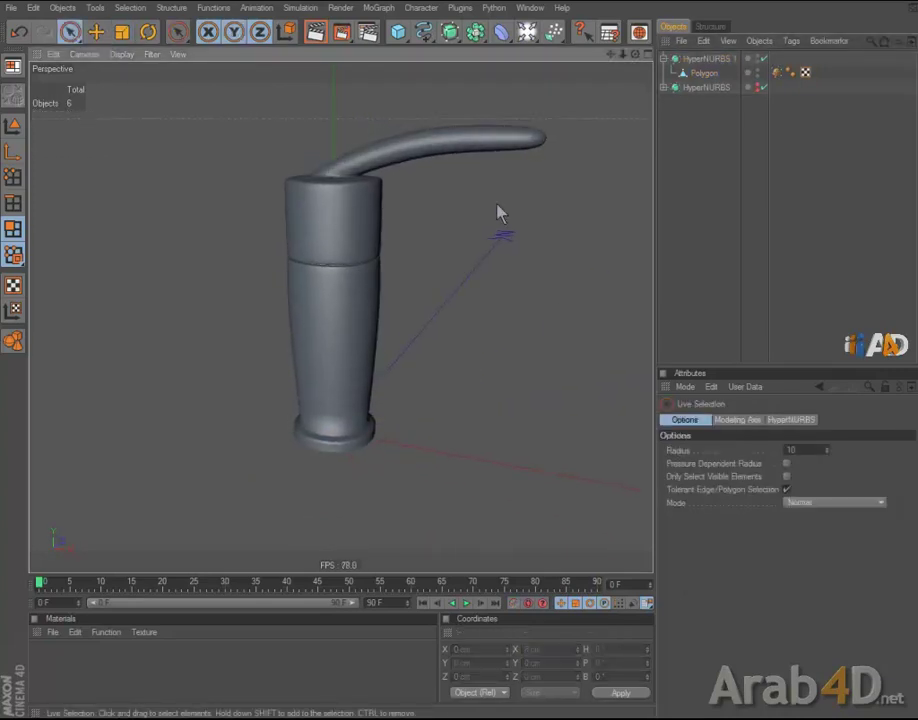
# Step: Knife a loop lengthwise along the spout on the unsmoothed cage, then restore smoothing
pyautogui.click(704, 73)
pyautogui.moveTo(463, 355)
pyautogui.keyDown('alt'); pyautogui.mouseDown()
pyautogui.moveTo(541, 188)
pyautogui.moveTo(462, 362)
pyautogui.mouseUp(); pyautogui.keyUp('alt')
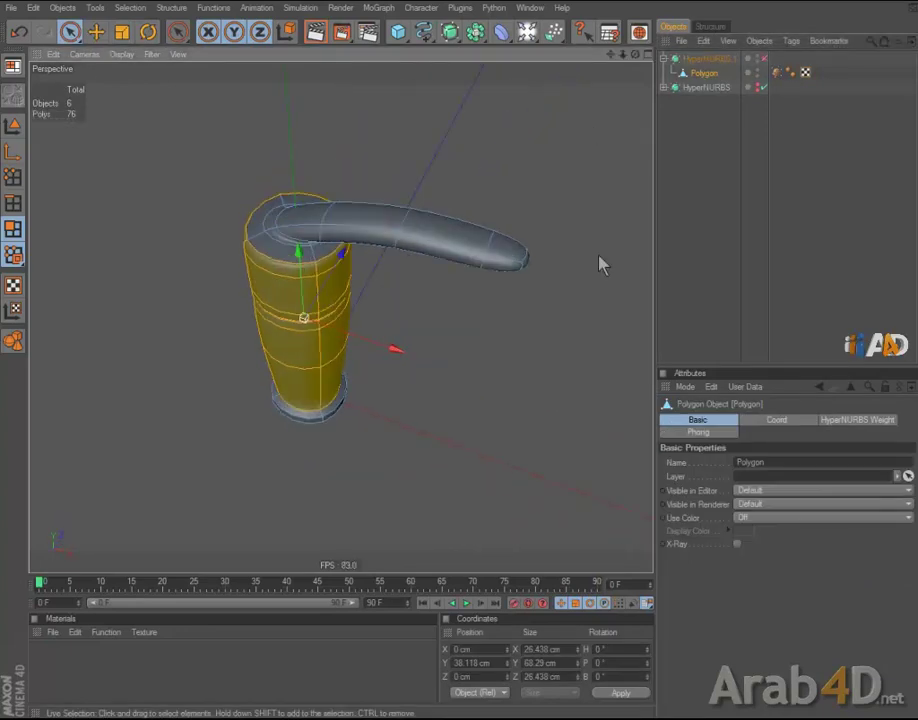
pyautogui.press('q')
pyautogui.rightClick(518, 330)
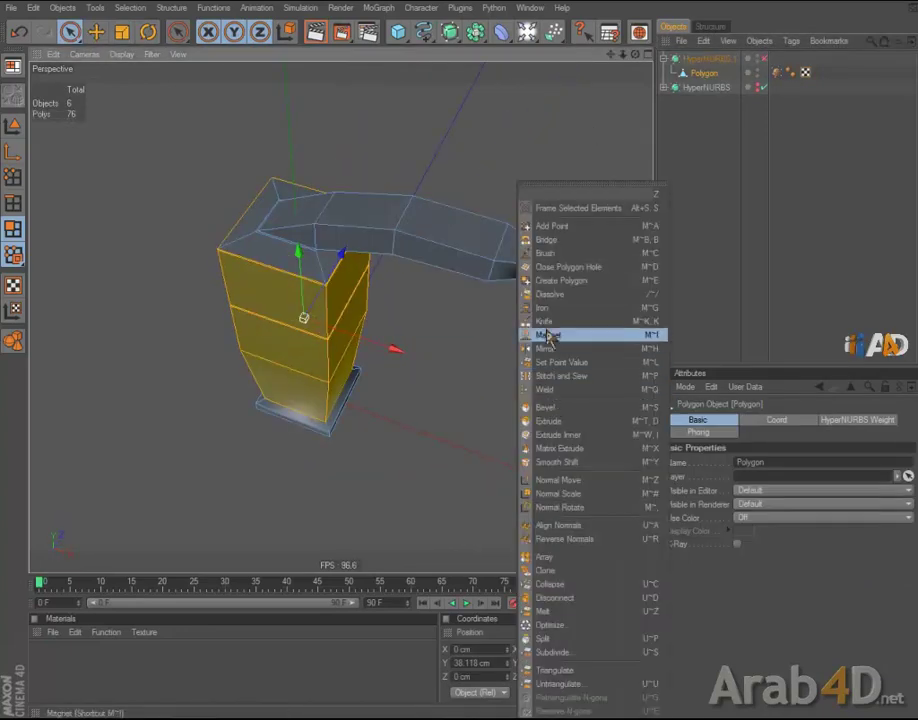
pyautogui.click(543, 321)
pyautogui.click(12, 177)
pyautogui.keyDown('alt'); pyautogui.moveTo(488, 308); pyautogui.dragTo(471, 371); pyautogui.keyUp('alt')
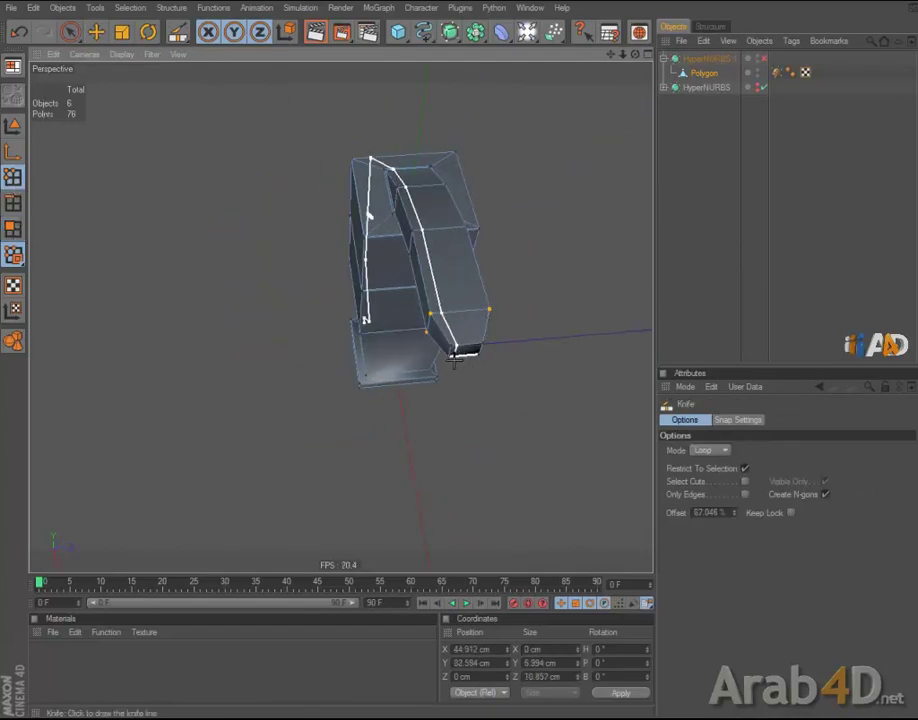
pyautogui.click(455, 358)
pyautogui.press('q')
# Step: Switch to Edges mode and clear the edge selection to inspect the new loop
pyautogui.moveTo(455, 358)
pyautogui.keyDown('alt'); pyautogui.mouseDown()
pyautogui.moveTo(506, 219)
pyautogui.moveTo(455, 352)
pyautogui.moveTo(348, 287)
pyautogui.mouseUp(); pyautogui.keyUp('alt')
pyautogui.keyDown('alt'); pyautogui.moveTo(195, 345); pyautogui.dragTo(459, 349); pyautogui.keyUp('alt')
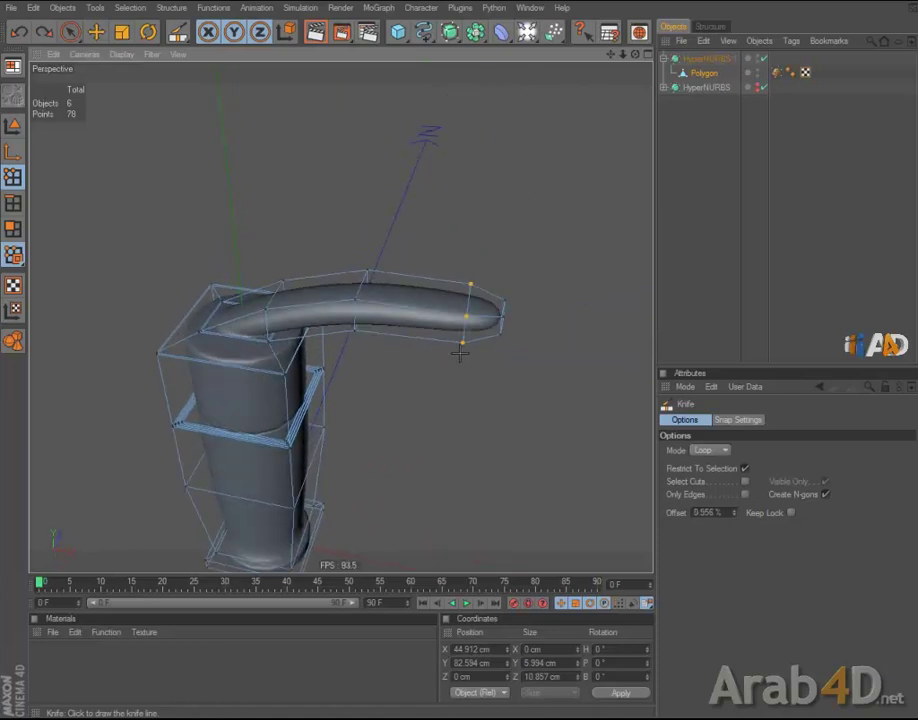
pyautogui.click(69, 31)
pyautogui.click(20, 203)
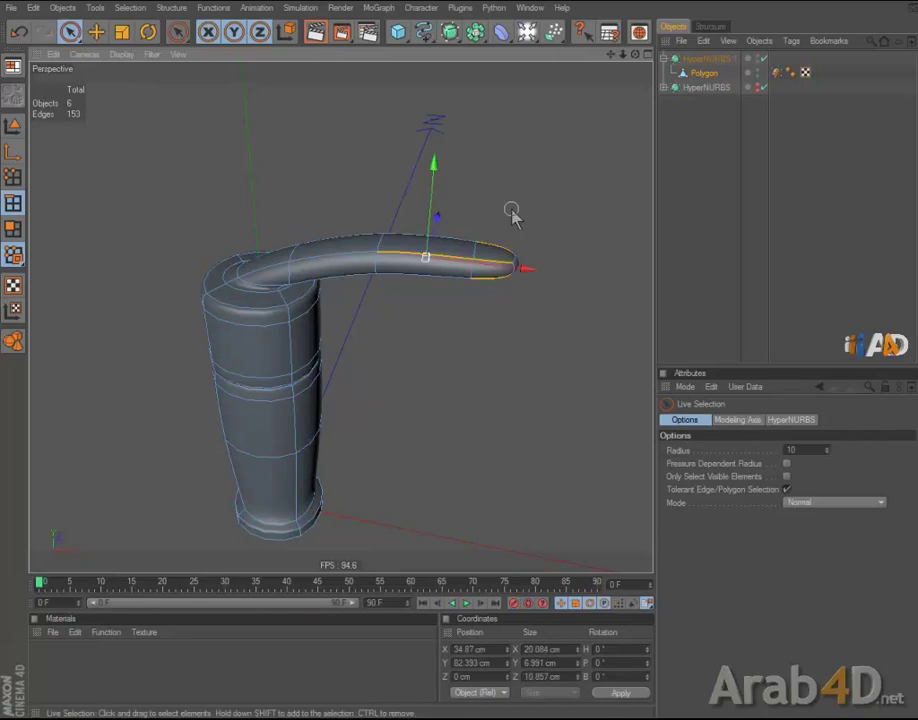
pyautogui.moveTo(481, 229)
pyautogui.keyDown('alt'); pyautogui.mouseDown()
pyautogui.moveTo(516, 344)
pyautogui.moveTo(467, 363)
pyautogui.mouseUp(); pyautogui.keyUp('alt')
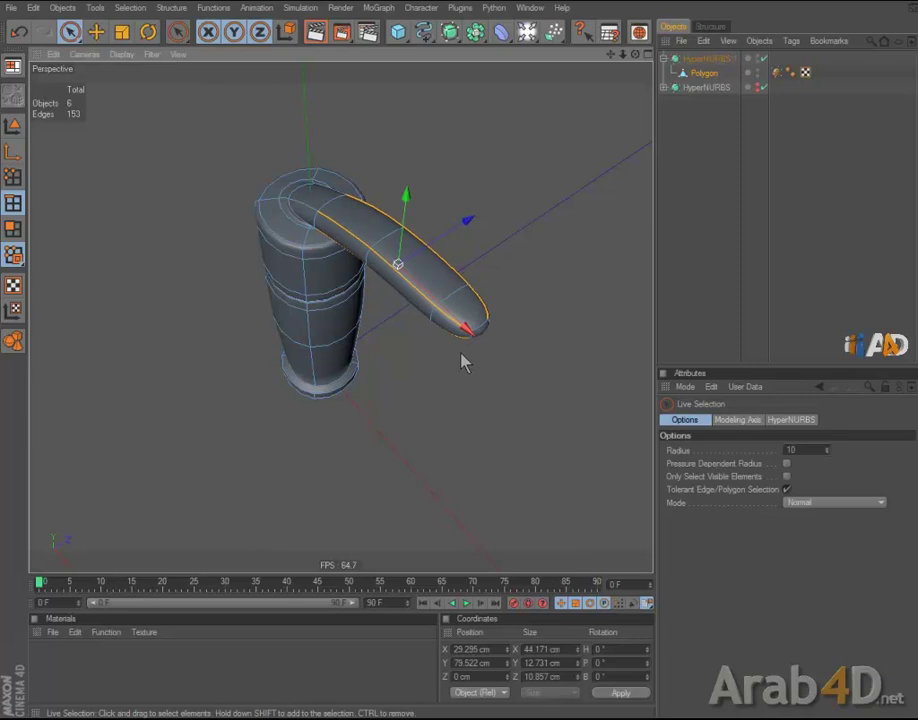
pyautogui.click(678, 207)
pyautogui.moveTo(516, 260)
pyautogui.keyDown('alt'); pyautogui.mouseDown()
pyautogui.moveTo(454, 364)
pyautogui.moveTo(547, 201)
pyautogui.moveTo(540, 212)
pyautogui.mouseUp(); pyautogui.keyUp('alt')
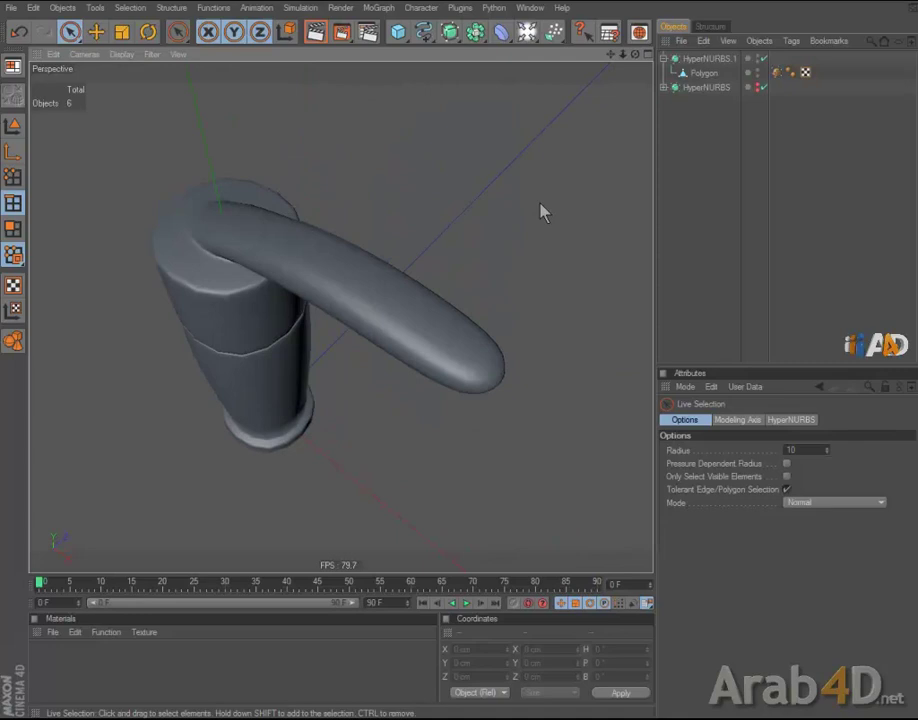
# Step: Select the faucet's Polygon object and show its unsmoothed cage around the spout
pyautogui.click(703, 74)
pyautogui.moveTo(482, 283)
pyautogui.keyDown('alt'); pyautogui.mouseDown()
pyautogui.moveTo(461, 365)
pyautogui.moveTo(478, 283)
pyautogui.mouseUp(); pyautogui.keyUp('alt')
pyautogui.press('q')
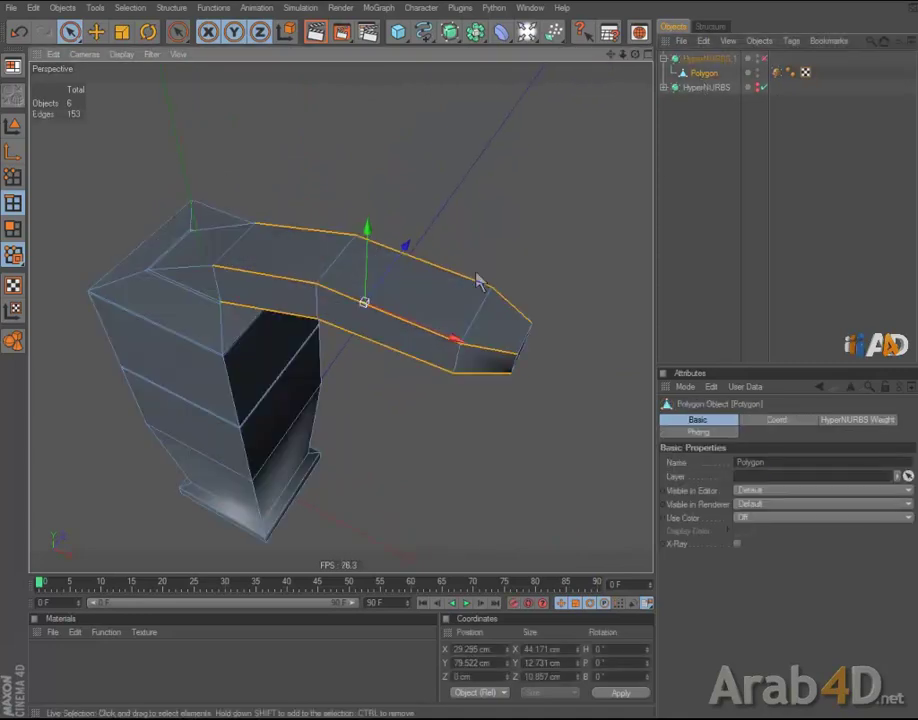
pyautogui.press('q')
pyautogui.hotkey('ctrl', 'd')
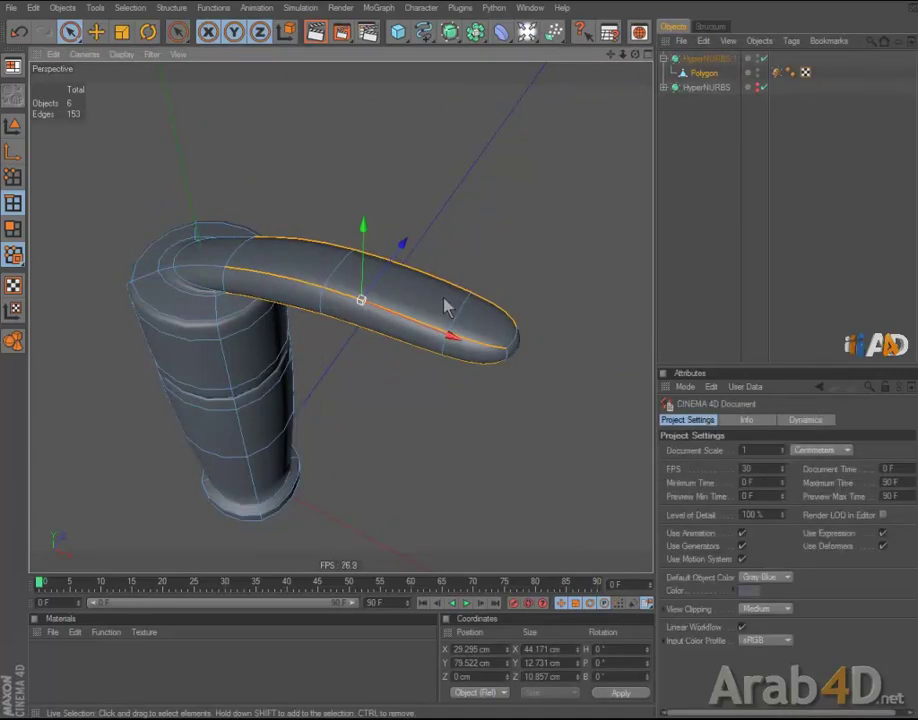
pyautogui.keyDown('alt'); pyautogui.moveTo(491, 253); pyautogui.dragTo(461, 363); pyautogui.keyUp('alt')
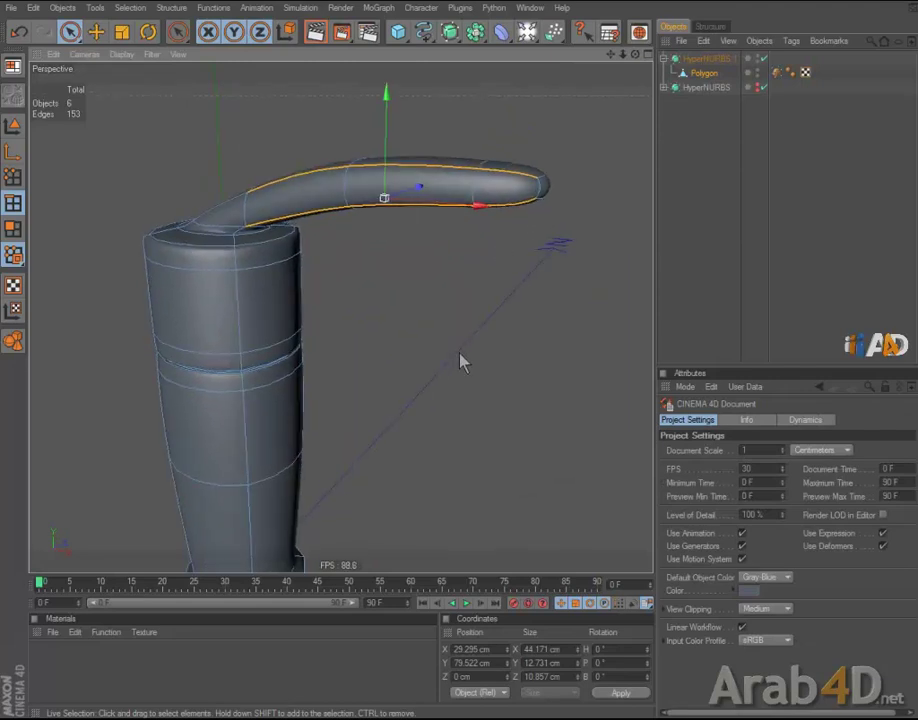
pyautogui.press('q')
# Step: Box-select the points along the top of the spout and at its bend
pyautogui.click(69, 31)
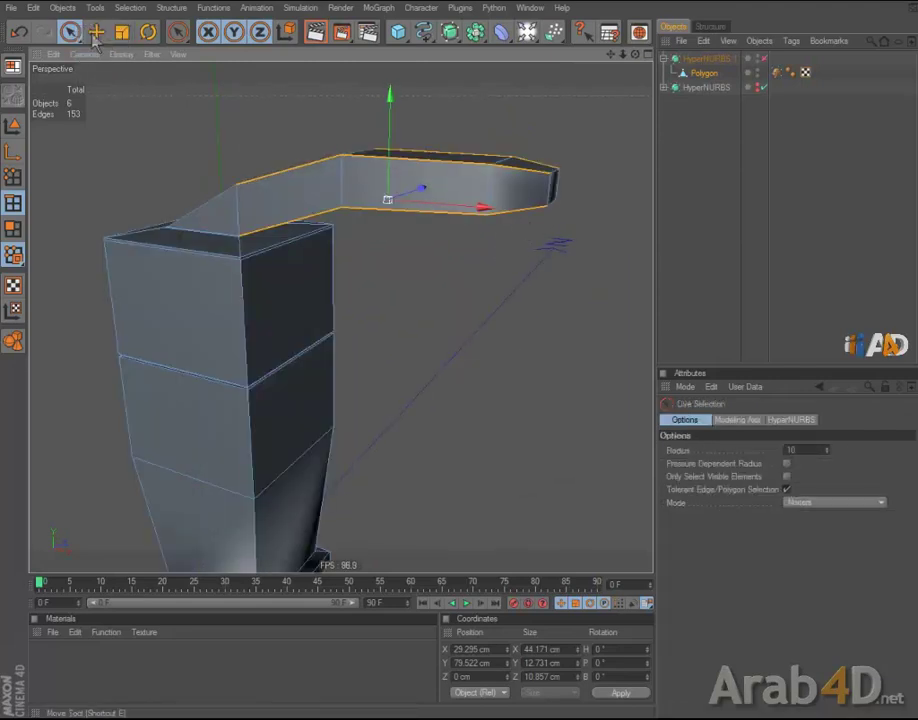
pyautogui.moveTo(69, 31); pyautogui.dragTo(92, 34)
pyautogui.click(13, 177)
pyautogui.keyDown('alt'); pyautogui.moveTo(380, 130); pyautogui.dragTo(396, 184); pyautogui.keyUp('alt')
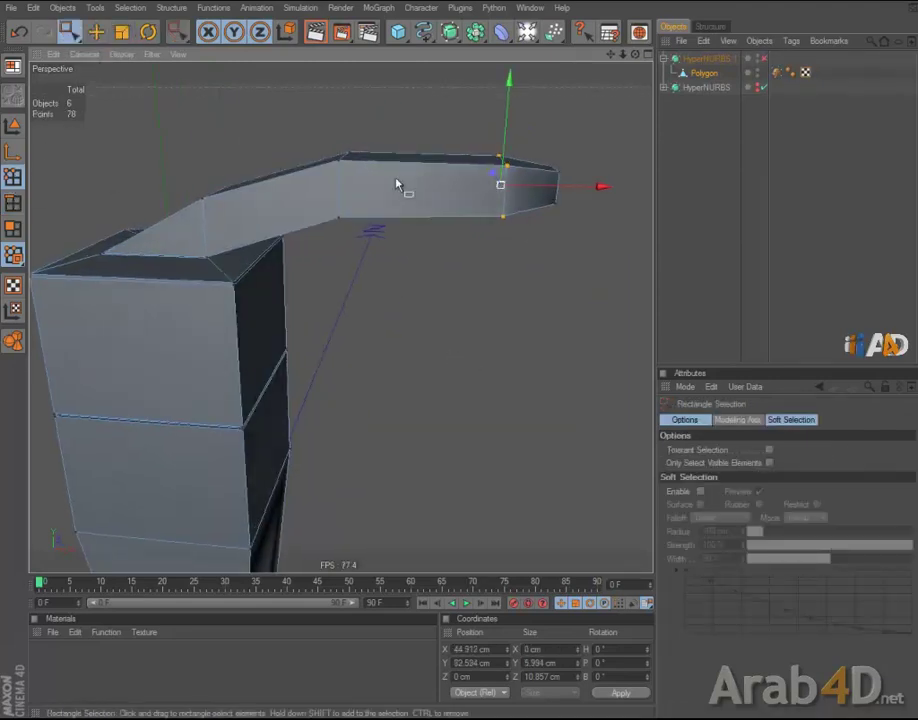
pyautogui.moveTo(301, 113)
pyautogui.mouseDown()
pyautogui.moveTo(562, 183)
pyautogui.moveTo(551, 181)
pyautogui.mouseUp()
pyautogui.moveTo(460, 363)
pyautogui.keyDown('alt'); pyautogui.mouseDown()
pyautogui.moveTo(172, 195)
pyautogui.moveTo(461, 363)
pyautogui.mouseUp(); pyautogui.keyUp('alt')
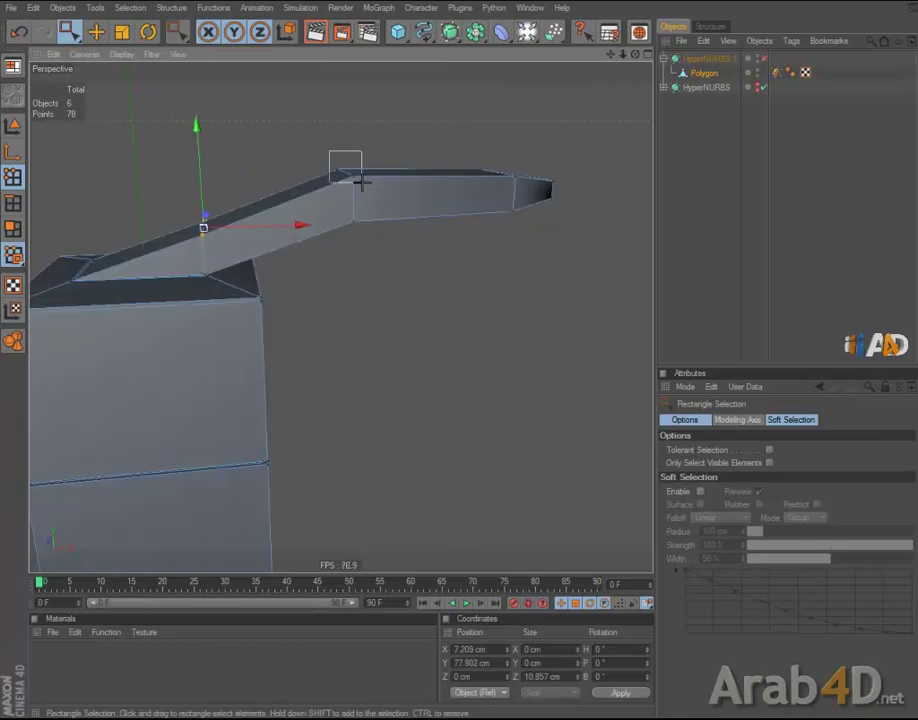
pyautogui.moveTo(361, 181); pyautogui.dragTo(336, 166)
pyautogui.moveTo(461, 363)
pyautogui.keyDown('alt'); pyautogui.mouseDown()
pyautogui.moveTo(474, 142)
pyautogui.moveTo(630, 205)
pyautogui.mouseUp(); pyautogui.keyUp('alt')
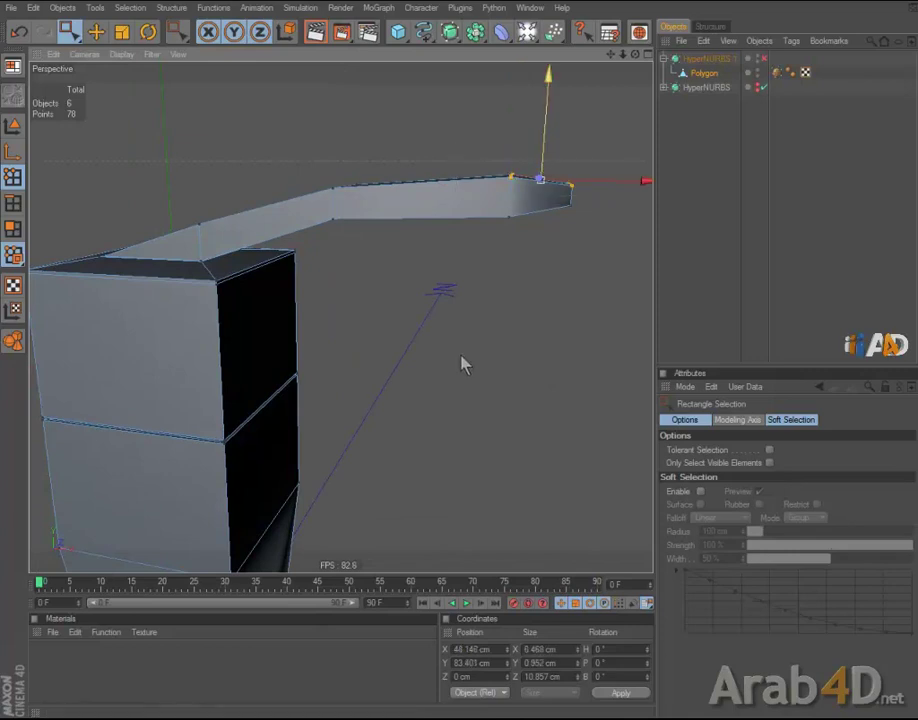
# Step: Preview the smoothed spout arc and choose the Knife in Loop mode
pyautogui.press('q')
pyautogui.keyDown('alt'); pyautogui.moveTo(477, 359); pyautogui.dragTo(461, 359); pyautogui.keyUp('alt')
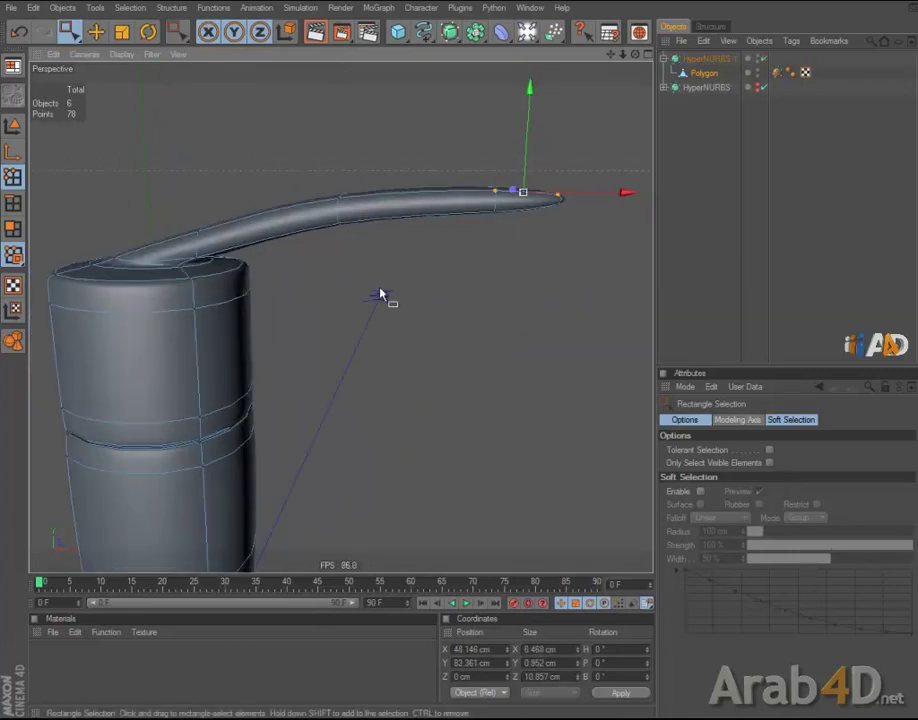
pyautogui.rightClick(380, 294)
pyautogui.click(410, 426)
pyautogui.scroll(3, 466, 380)
# Step: Clear the selection and reselect the faucet's Polygon object in the Objects manager
pyautogui.scroll(2, 446, 358)
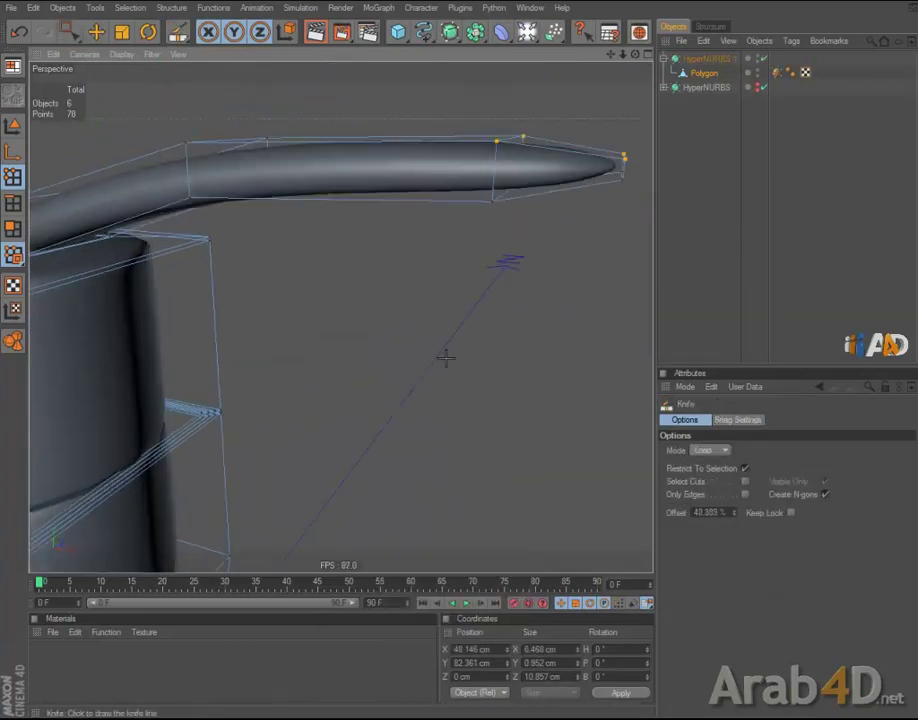
pyautogui.scroll(-1, 446, 358)
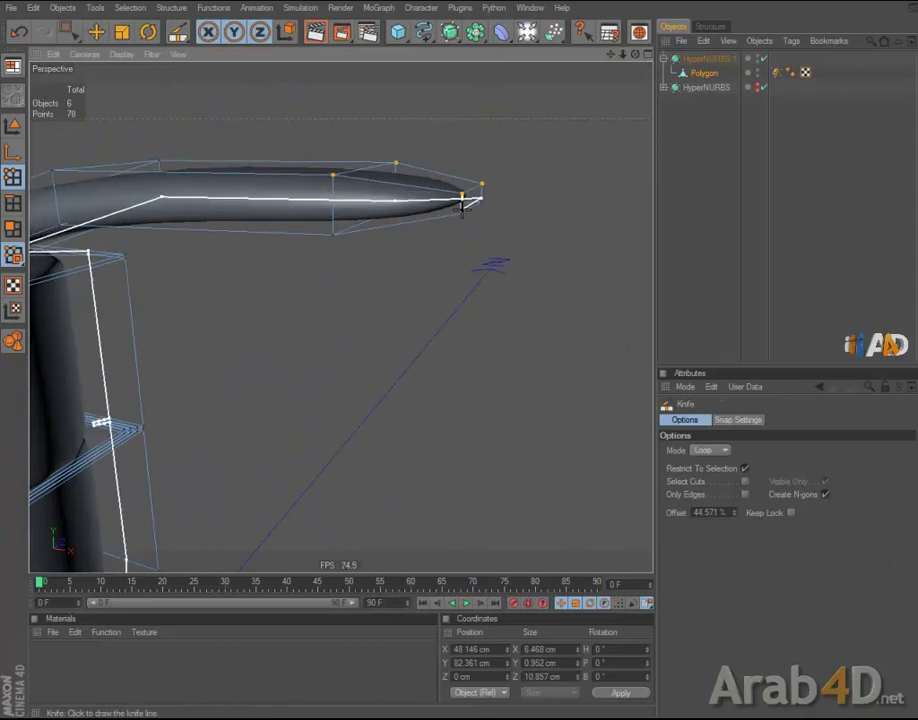
pyautogui.scroll(-2, 300, 220)
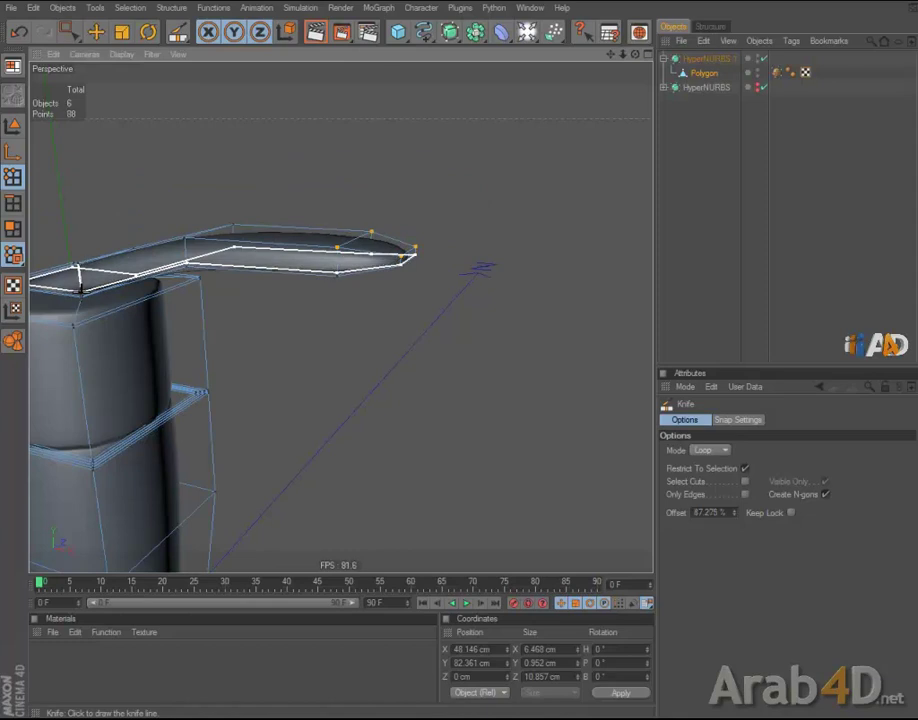
pyautogui.hotkey('ctrl', 'shift', 'a')
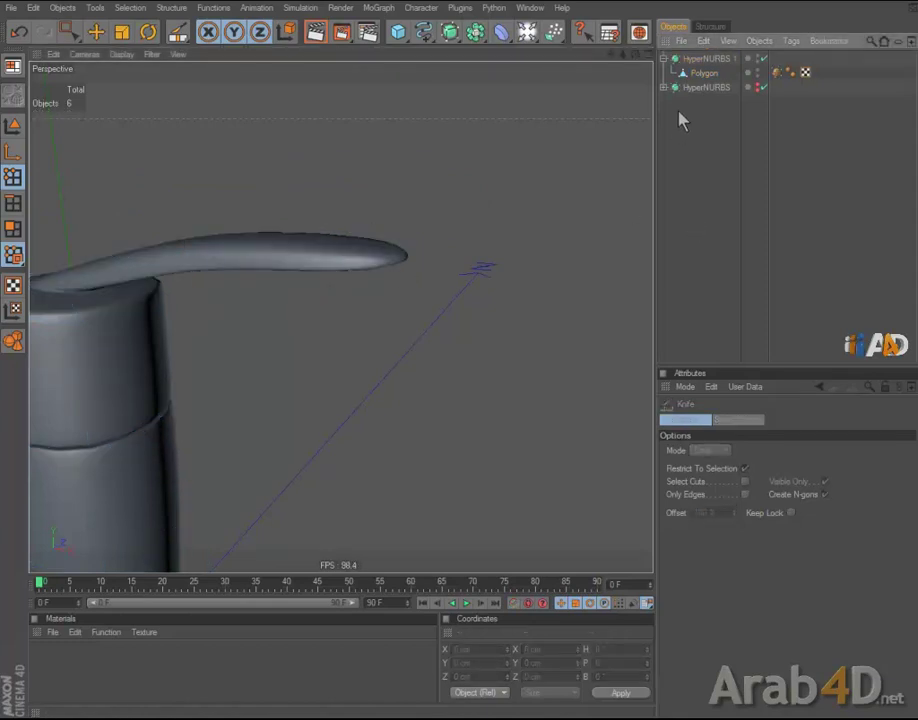
pyautogui.click(692, 76)
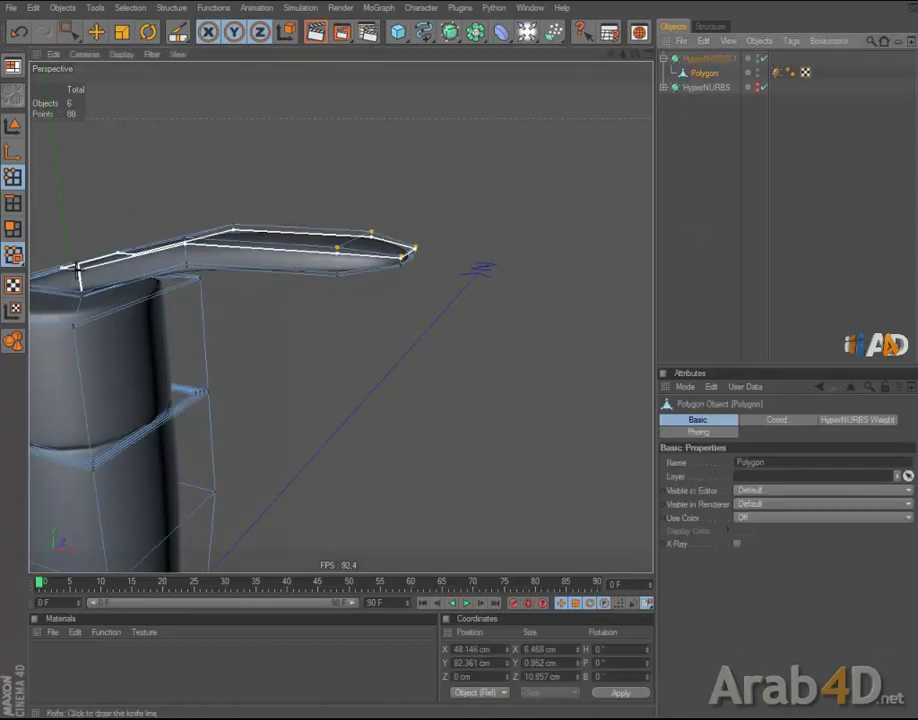
pyautogui.hotkey('ctrl', 'shift', 'a')
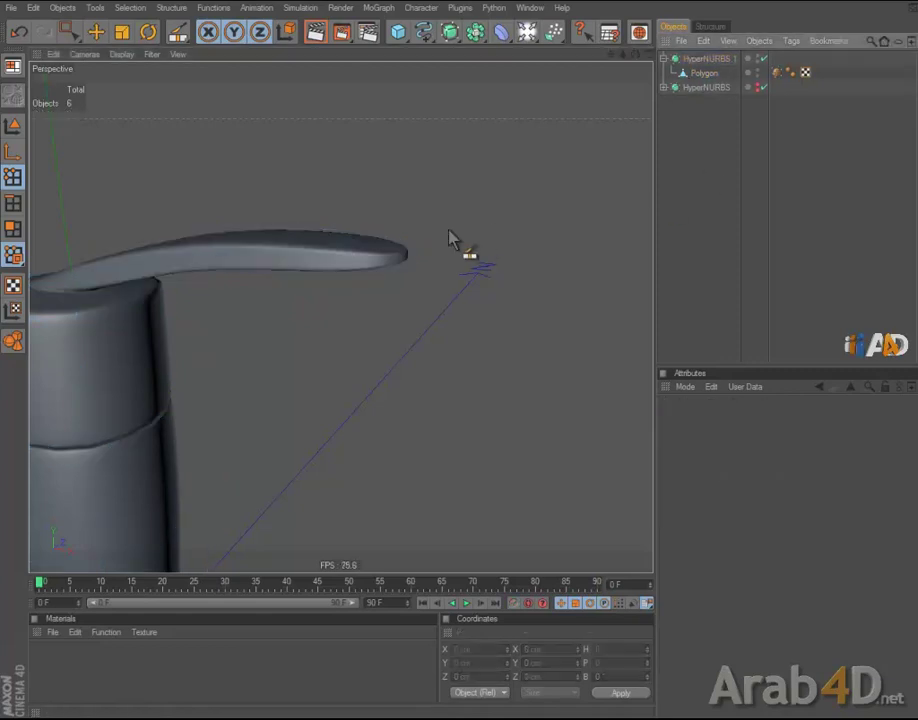
pyautogui.scroll(-1, 452, 362)
pyautogui.scroll(-3, 462, 364)
pyautogui.scroll(-4, 420, 300)
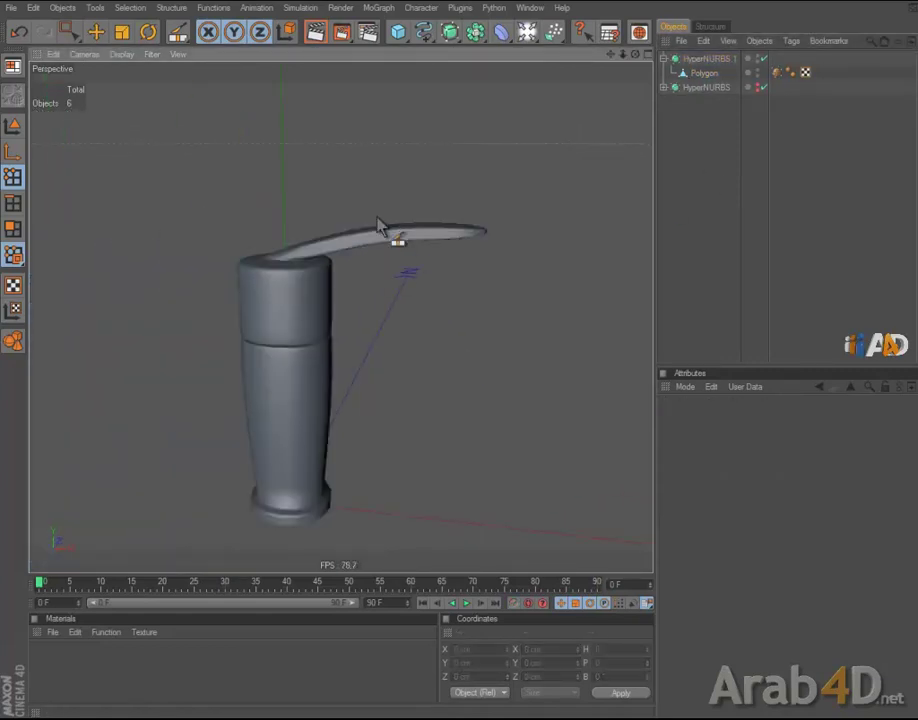
pyautogui.click(692, 74)
# Step: Box-select the ring of points at the faucet base and move it down on Y
pyautogui.click(69, 32)
pyautogui.click(13, 228)
pyautogui.scroll(1, 468, 362)
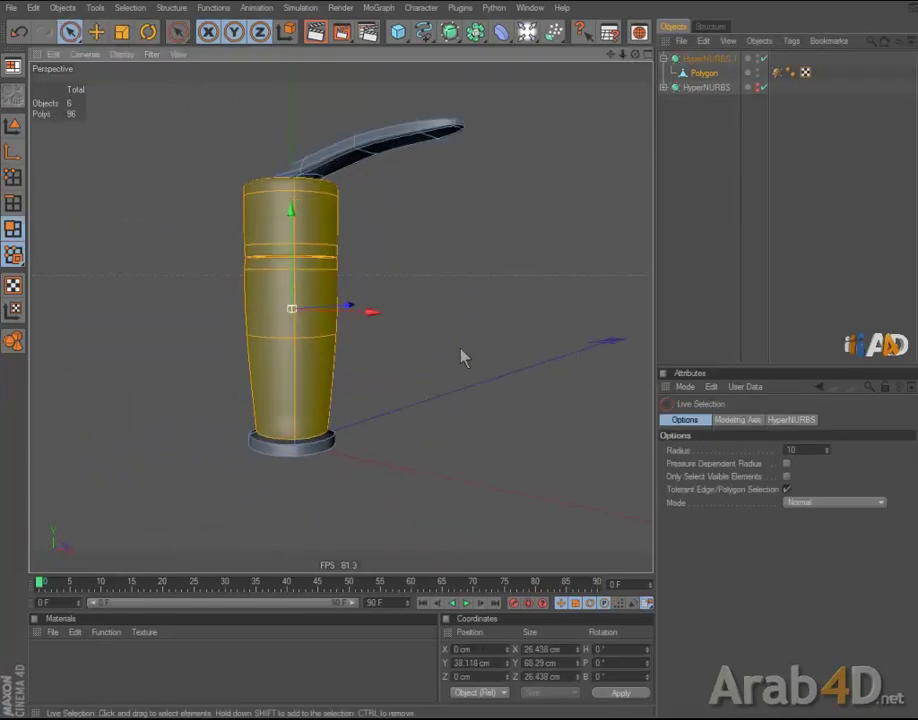
pyautogui.scroll(3, 430, 320)
pyautogui.click(336, 292)
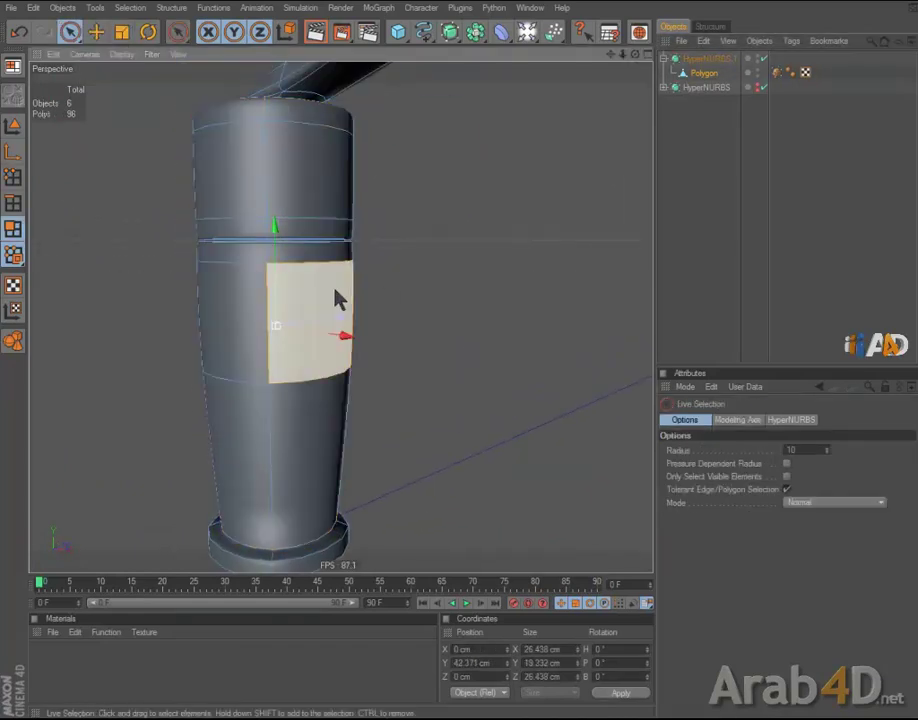
pyautogui.scroll(-2, 420, 308)
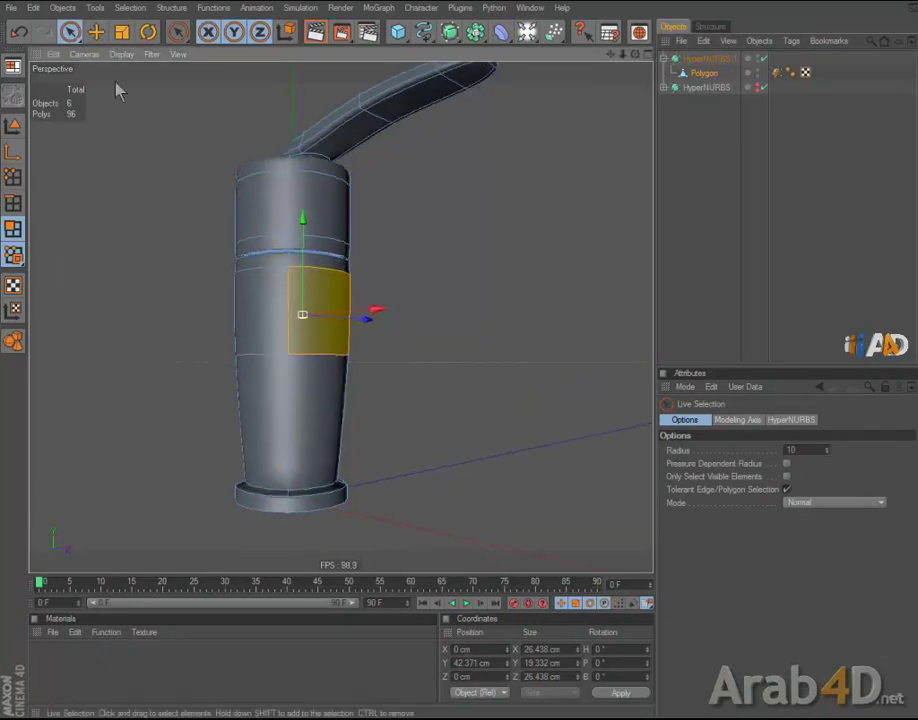
pyautogui.moveTo(70, 31); pyautogui.dragTo(96, 40)
pyautogui.click(13, 177)
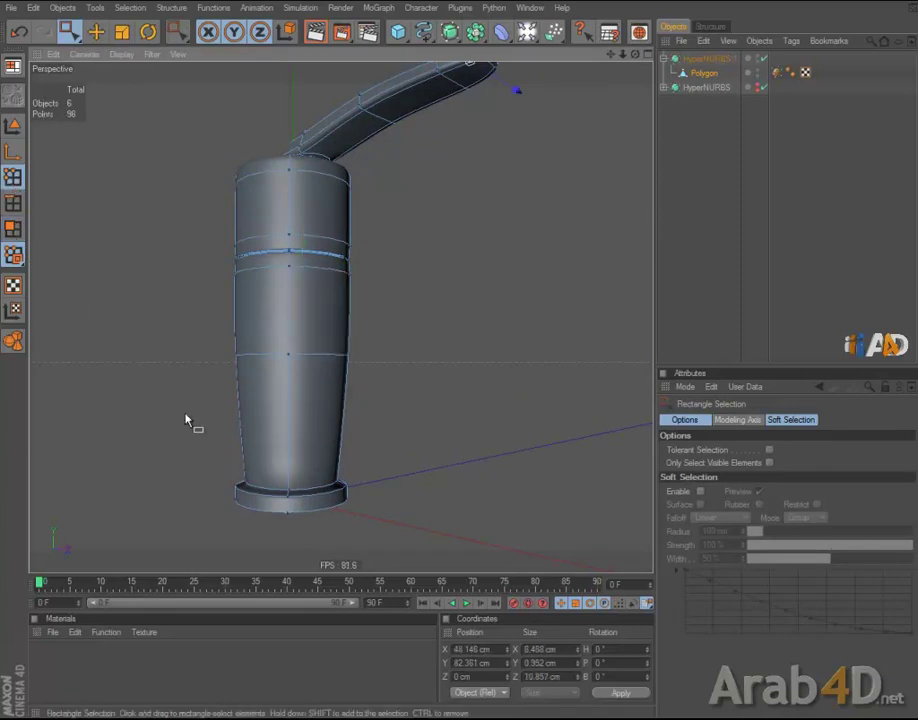
pyautogui.moveTo(190, 425); pyautogui.dragTo(370, 525)
pyautogui.moveTo(298, 418); pyautogui.dragTo(298, 460)
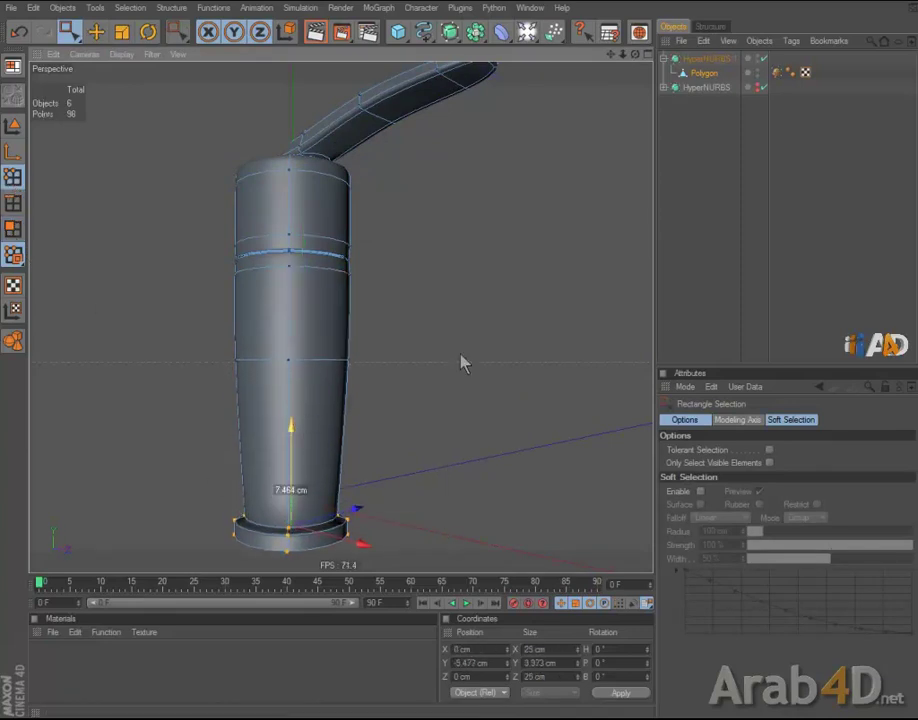
# Step: Cut a new Knife (Loop) edge loop around the lower faucet body
pyautogui.rightClick(466, 365)
pyautogui.click(492, 511)
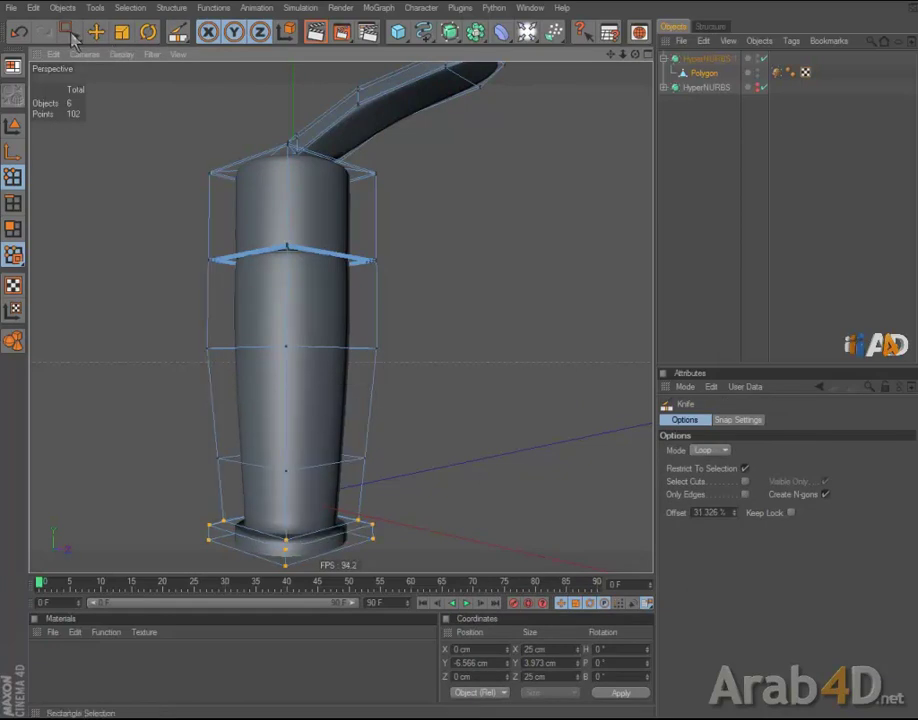
pyautogui.click(69, 31)
pyautogui.click(13, 228)
# Step: Select a single visible polygon on the front of the faucet body
pyautogui.click(348, 331)
pyautogui.keyDown('alt'); pyautogui.moveTo(475, 352); pyautogui.dragTo(449, 318); pyautogui.keyUp('alt')
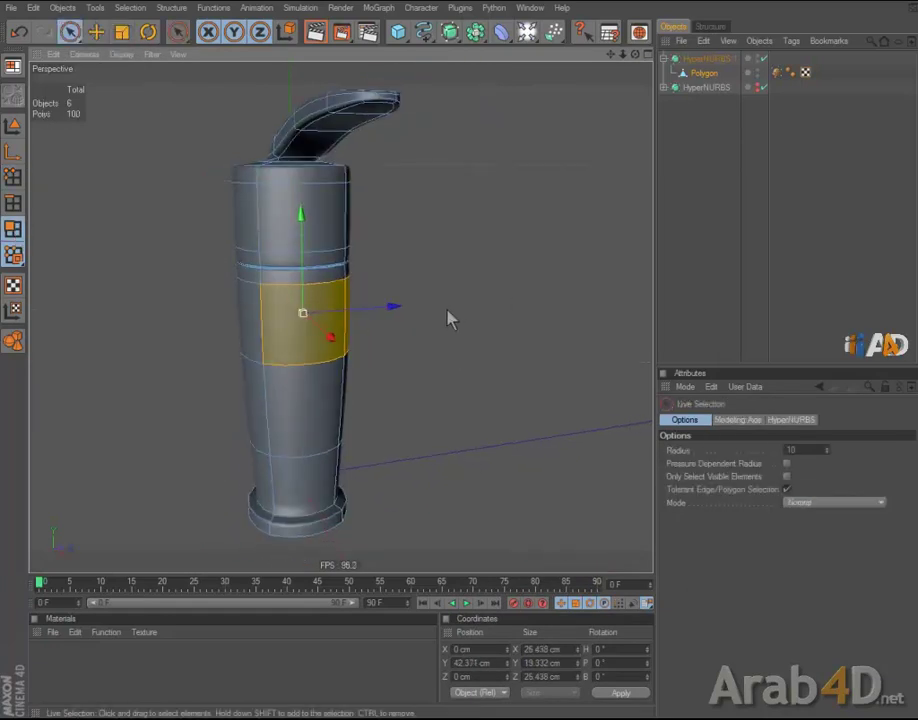
pyautogui.keyDown('alt'); pyautogui.moveTo(449, 318); pyautogui.dragTo(602, 375, button='right'); pyautogui.keyUp('alt')
pyautogui.click(786, 476)
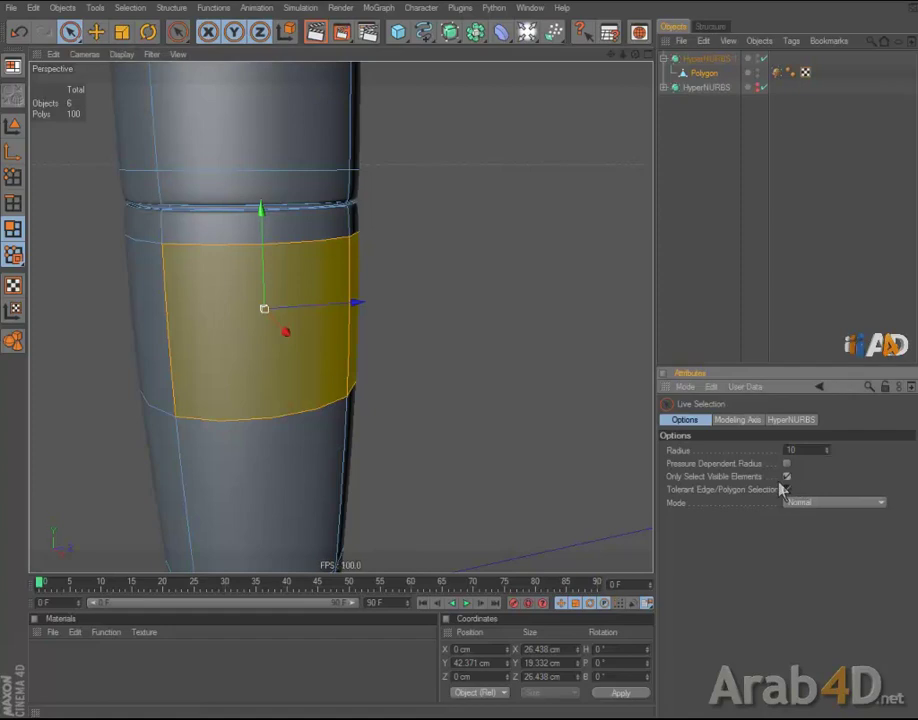
pyautogui.click(440, 351)
pyautogui.click(262, 343)
pyautogui.keyDown('alt'); pyautogui.moveTo(531, 361); pyautogui.dragTo(459, 361); pyautogui.keyUp('alt')
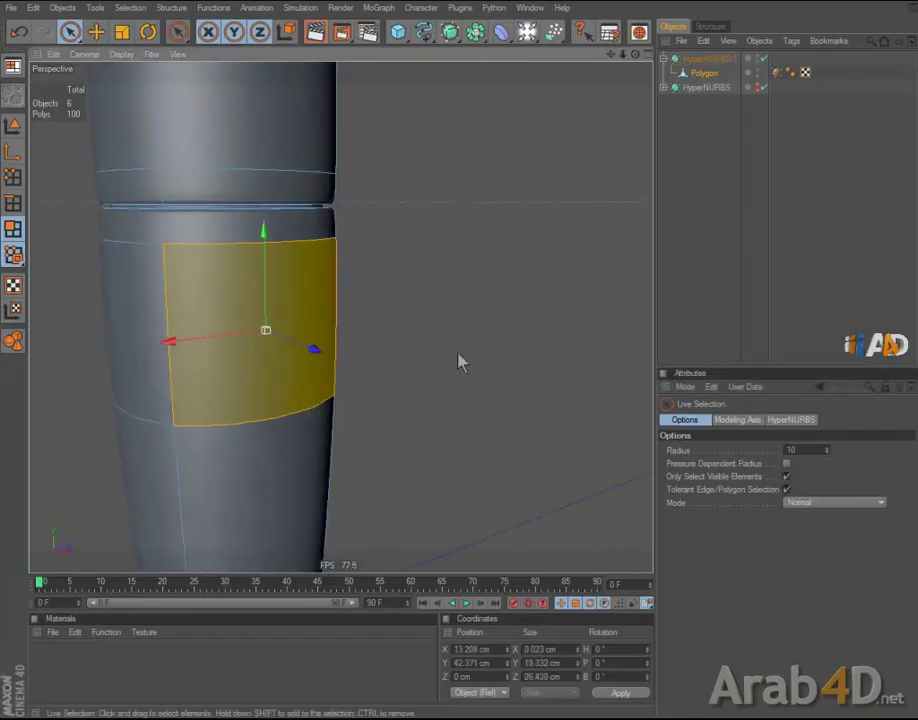
# Step: Inset the front polygon by 2.75 cm with the smoothing off, then resize it with Scale
pyautogui.press('i')
pyautogui.press('q')
pyautogui.moveTo(543, 250)
pyautogui.mouseDown()
pyautogui.moveTo(457, 361)
pyautogui.moveTo(463, 352)
pyautogui.moveTo(462, 362)
pyautogui.moveTo(473, 360)
pyautogui.mouseUp()
pyautogui.press('t')
pyautogui.press('y')
pyautogui.moveTo(385, 302); pyautogui.dragTo(459, 363)
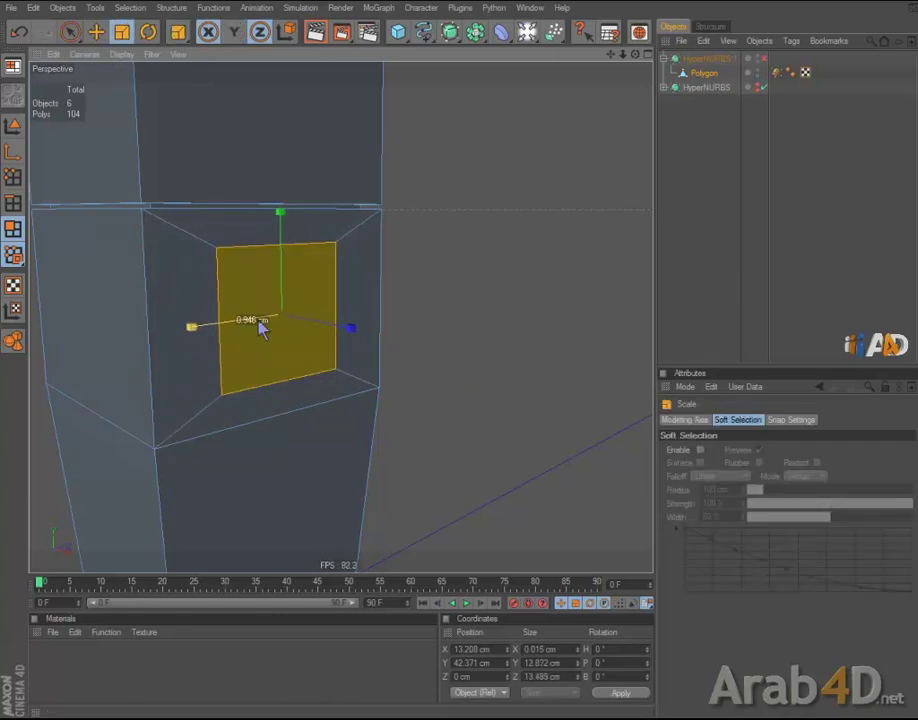
pyautogui.hotkey('ctrl', 'z')
pyautogui.hotkey('ctrl', 'y')
pyautogui.press('y')
pyautogui.moveTo(463, 352)
pyautogui.mouseDown()
pyautogui.moveTo(461, 362)
pyautogui.moveTo(477, 354)
pyautogui.mouseUp()
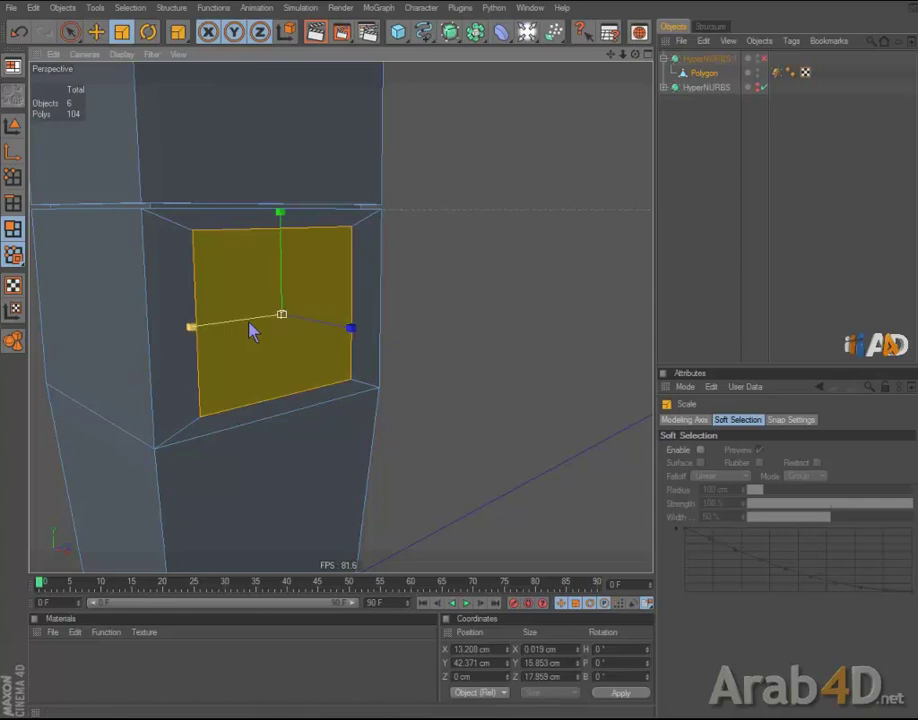
# Step: Extrude the inset face outward 64.3 cm into a long horizontal spout
pyautogui.scroll(-3, 430, 390)
pyautogui.press('d')
pyautogui.moveTo(405, 416)
pyautogui.keyDown('alt'); pyautogui.mouseDown()
pyautogui.moveTo(492, 369)
pyautogui.moveTo(463, 362)
pyautogui.moveTo(508, 342)
pyautogui.moveTo(478, 350)
pyautogui.mouseUp(); pyautogui.keyUp('alt')
# Step: Set the extrusion subdivision to 0, then extrude the spout's end face another 15.5 cm
pyautogui.doubleClick(755, 491)
pyautogui.write('0')
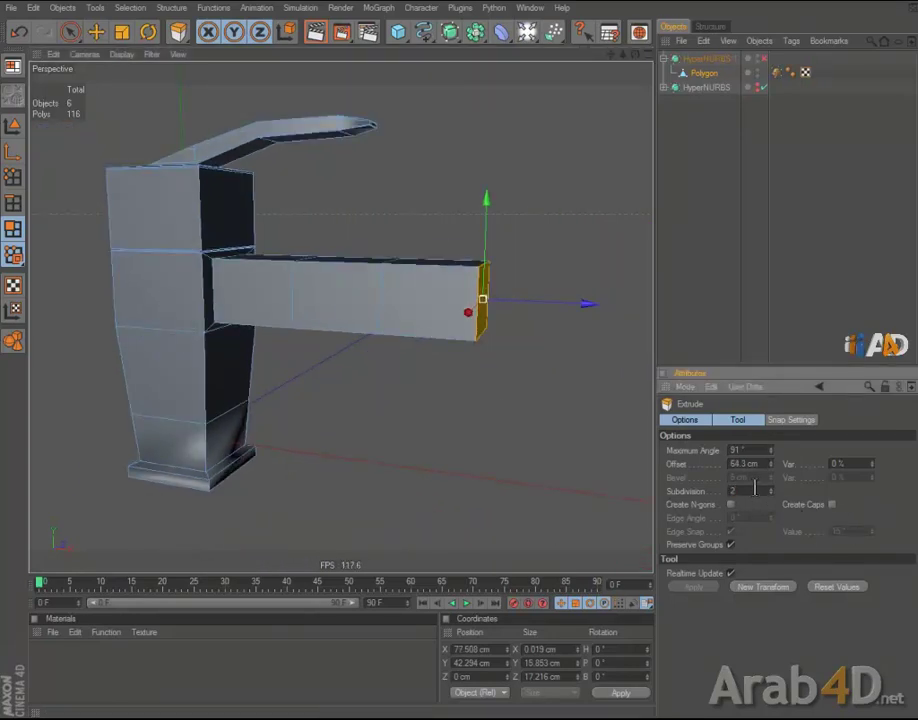
pyautogui.click(661, 262)
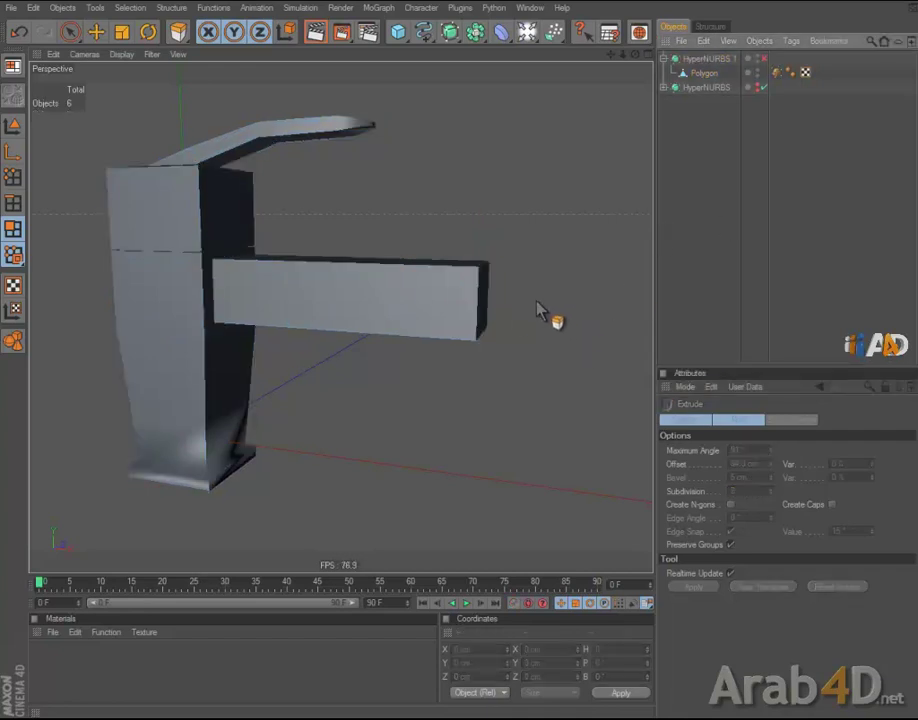
pyautogui.click(690, 74)
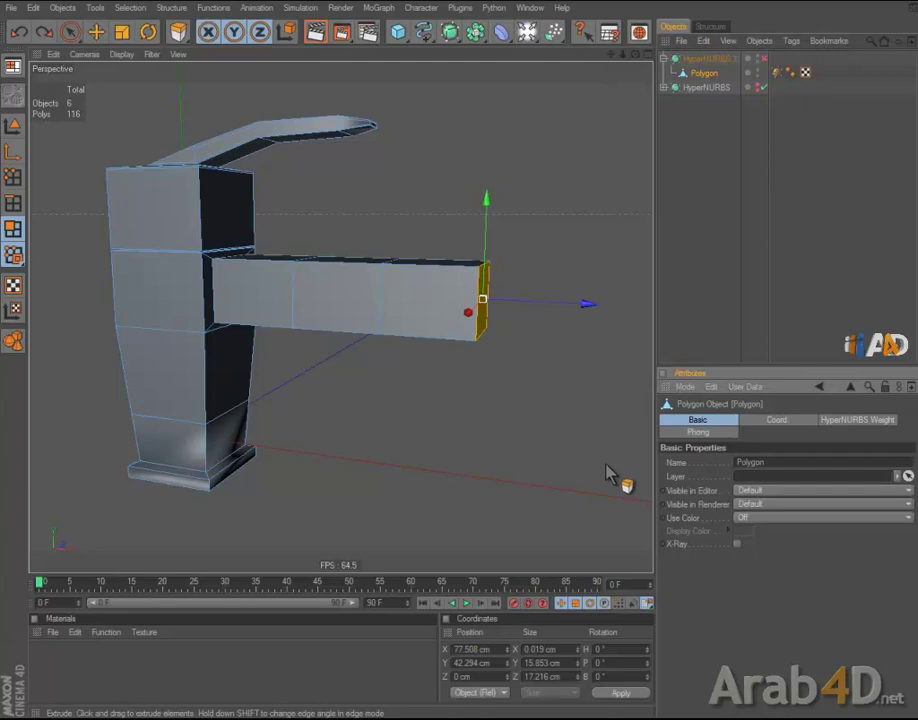
pyautogui.moveTo(537, 447)
pyautogui.mouseDown()
pyautogui.moveTo(465, 365)
pyautogui.moveTo(512, 424)
pyautogui.mouseUp()
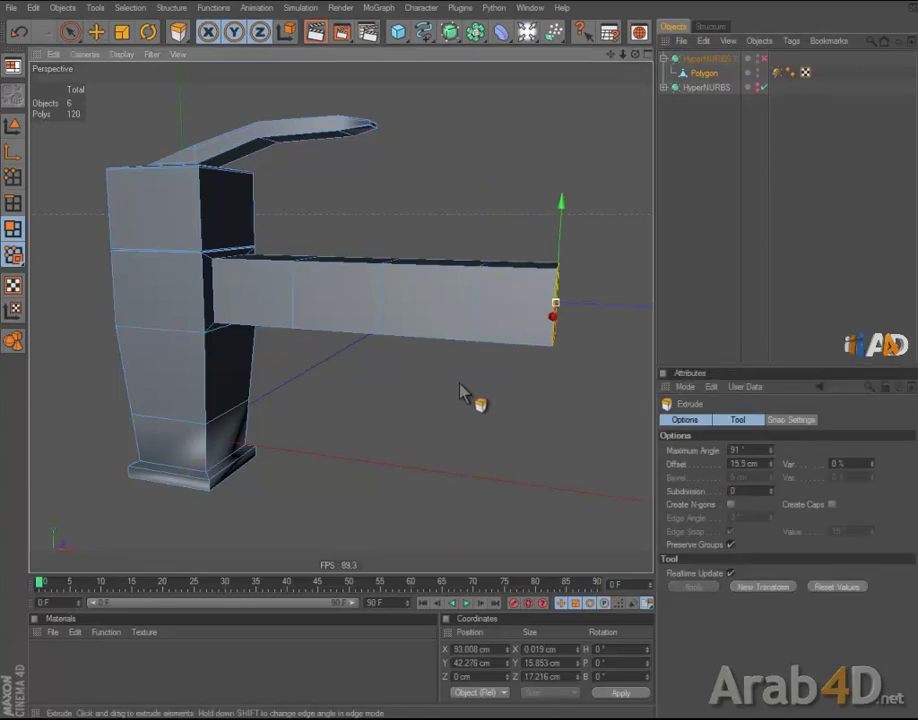
# Step: In the Front view, rotate the spout's end face to tilt it downward
pyautogui.middleClick(467, 396)
pyautogui.middleClick(505, 440)
pyautogui.press('s')
pyautogui.scroll(-3, 498, 451)
pyautogui.scroll(-2, 488, 426)
pyautogui.scroll(-2, 484, 419)
pyautogui.press('r')
pyautogui.moveTo(537, 174)
pyautogui.mouseDown()
pyautogui.moveTo(566, 369)
pyautogui.moveTo(460, 362)
pyautogui.mouseUp()
# Step: Move the end face down and reposition the upper and lower spout-tip points
pyautogui.press('e')
pyautogui.scroll(-1, 572, 295)
pyautogui.scroll(-3, 572, 297)
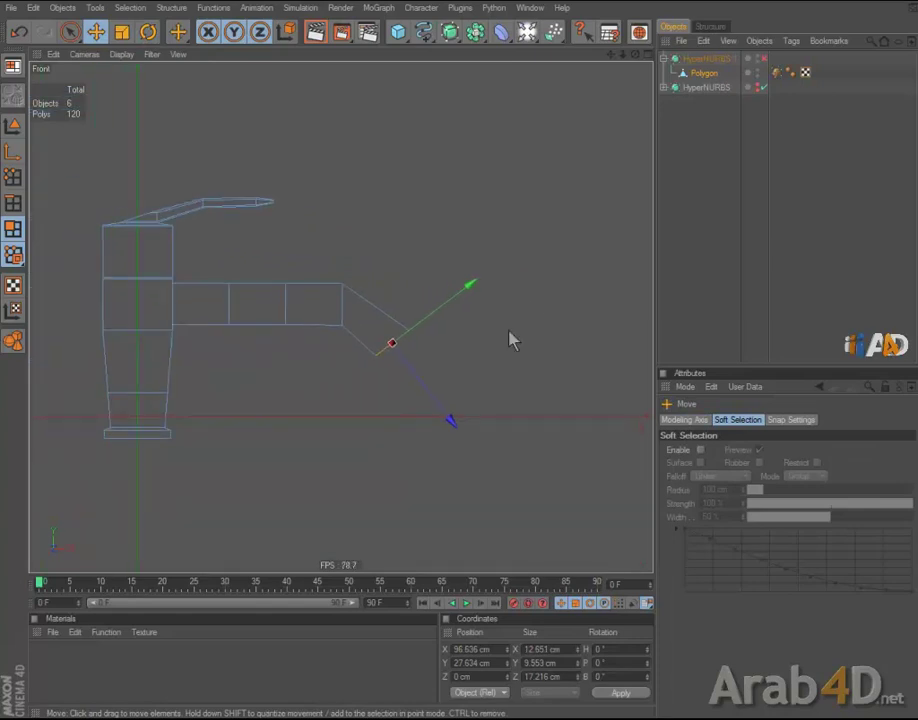
pyautogui.click(68, 31)
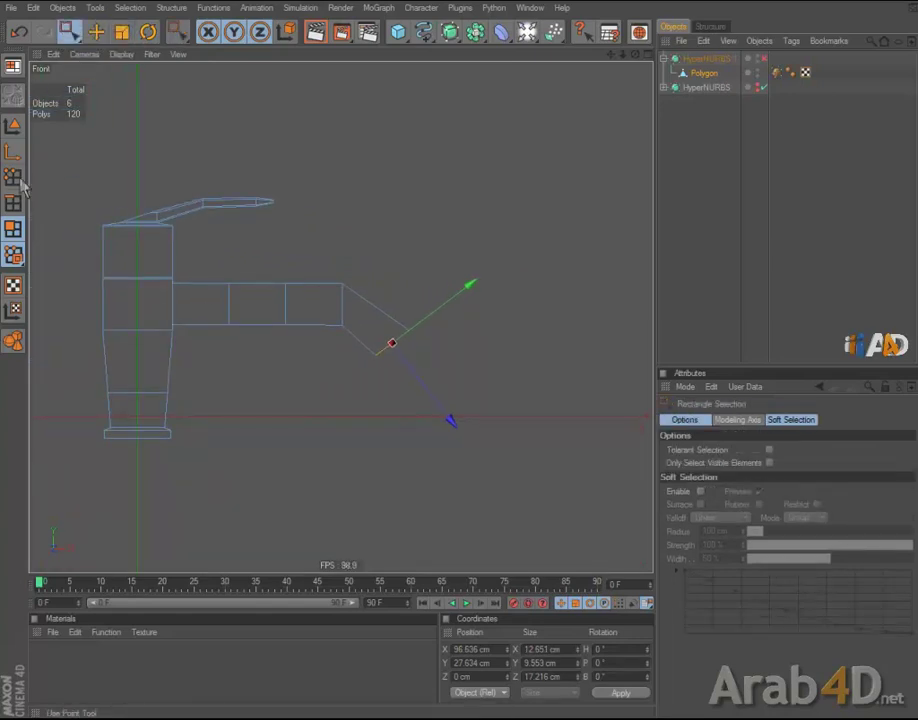
pyautogui.click(13, 177)
pyautogui.click(345, 280)
pyautogui.moveTo(344, 283); pyautogui.dragTo(385, 393)
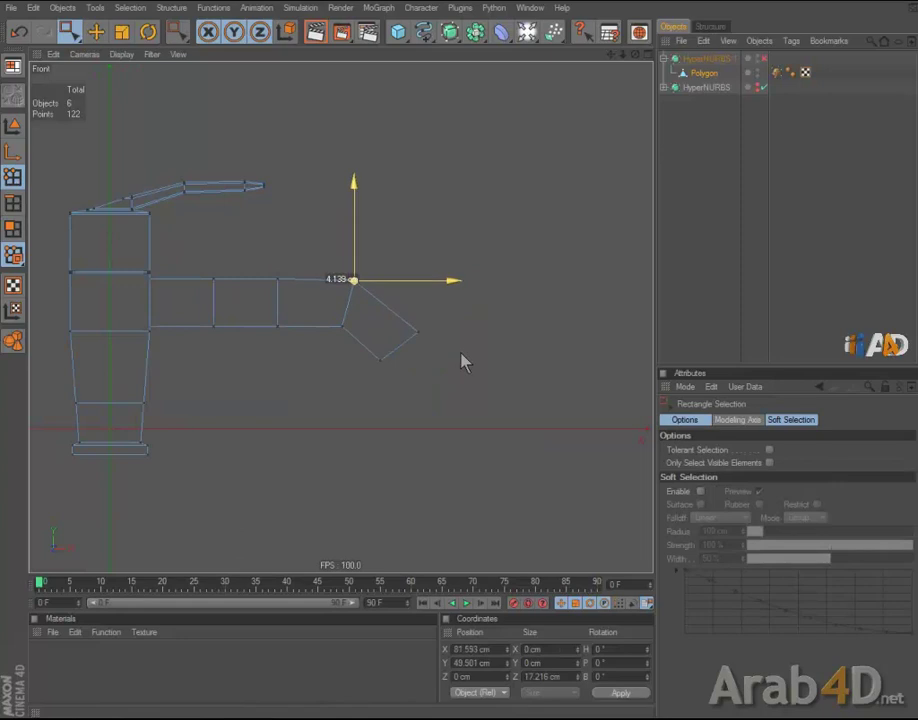
pyautogui.click(415, 333)
pyautogui.moveTo(380, 360); pyautogui.dragTo(462, 360)
# Step: Pull the spout-tip points down so the arm bends into an angled nozzle
pyautogui.moveTo(408, 327); pyautogui.dragTo(463, 363)
pyautogui.moveTo(357, 348); pyautogui.dragTo(462, 360)
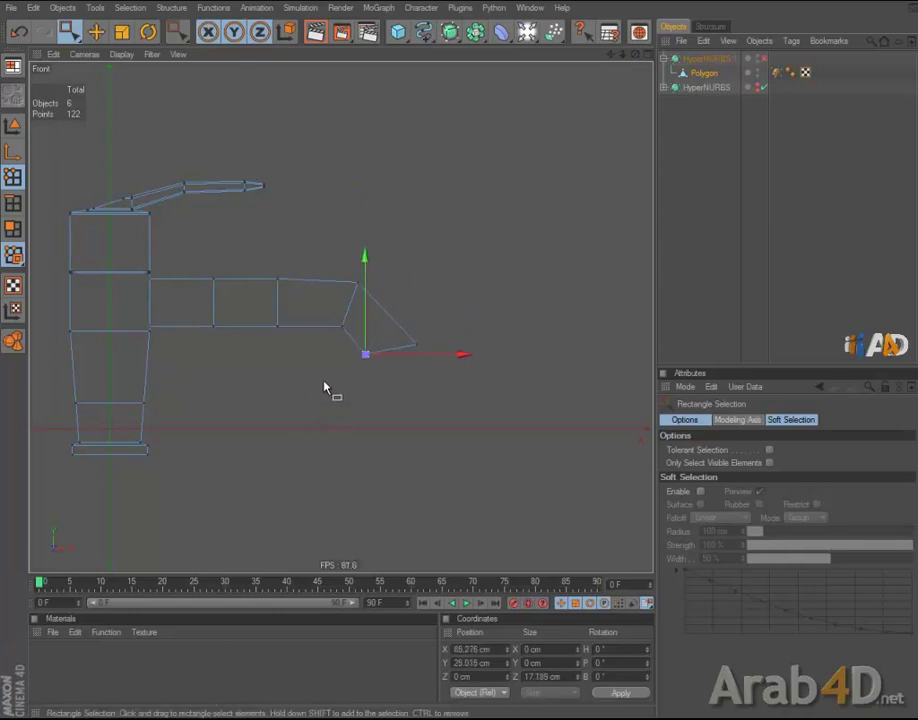
pyautogui.middleClick(285, 372)
pyautogui.middleClick(225, 199)
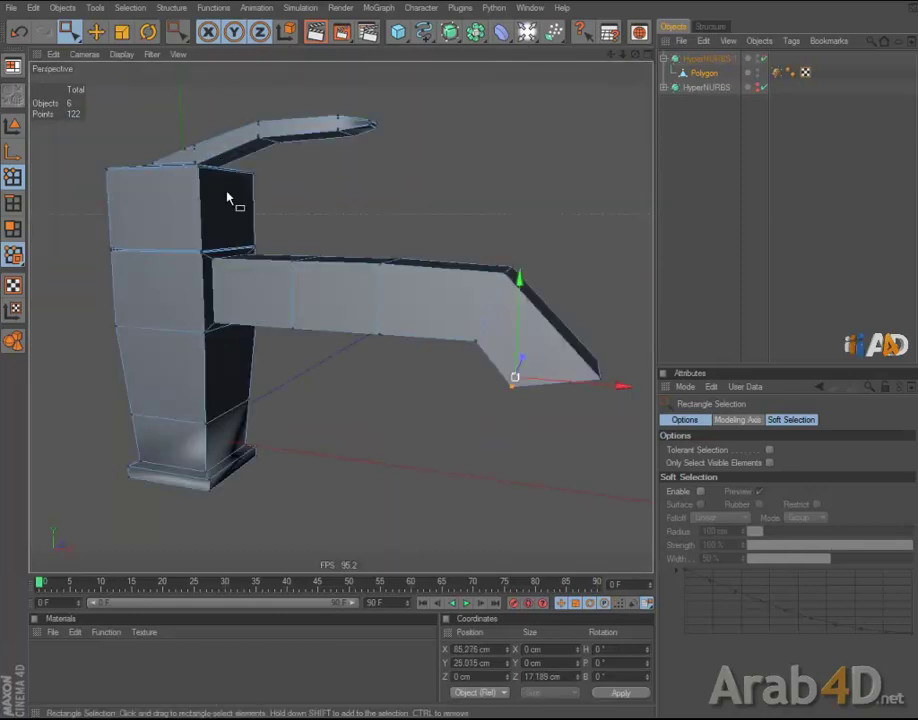
# Step: Turn smoothing back on and delete the spout's end cap polygon
pyautogui.press('q')
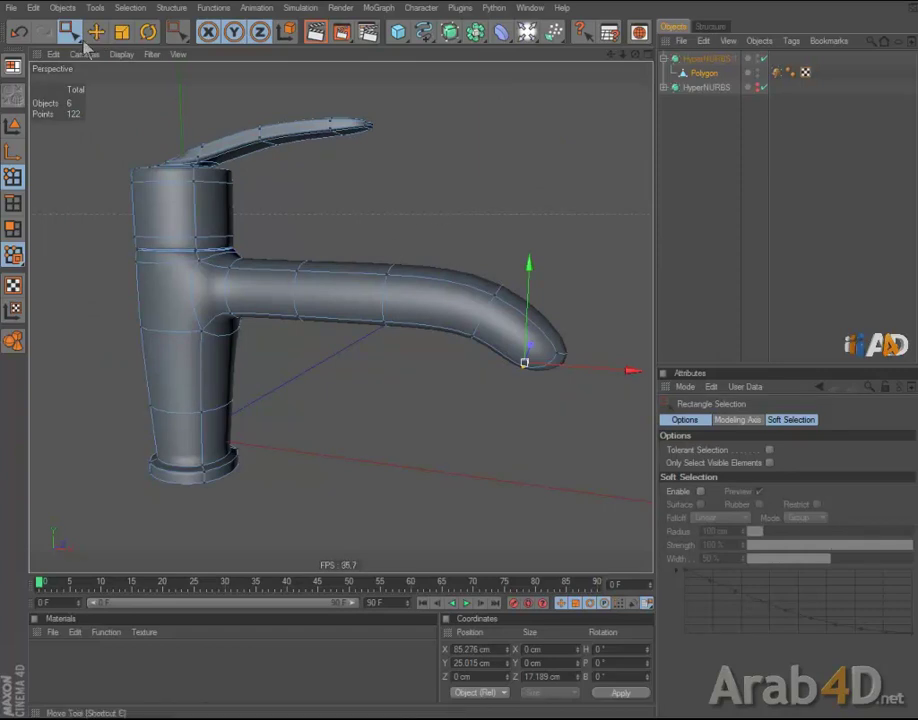
pyautogui.moveTo(67, 31); pyautogui.dragTo(68, 40)
pyautogui.click(19, 234)
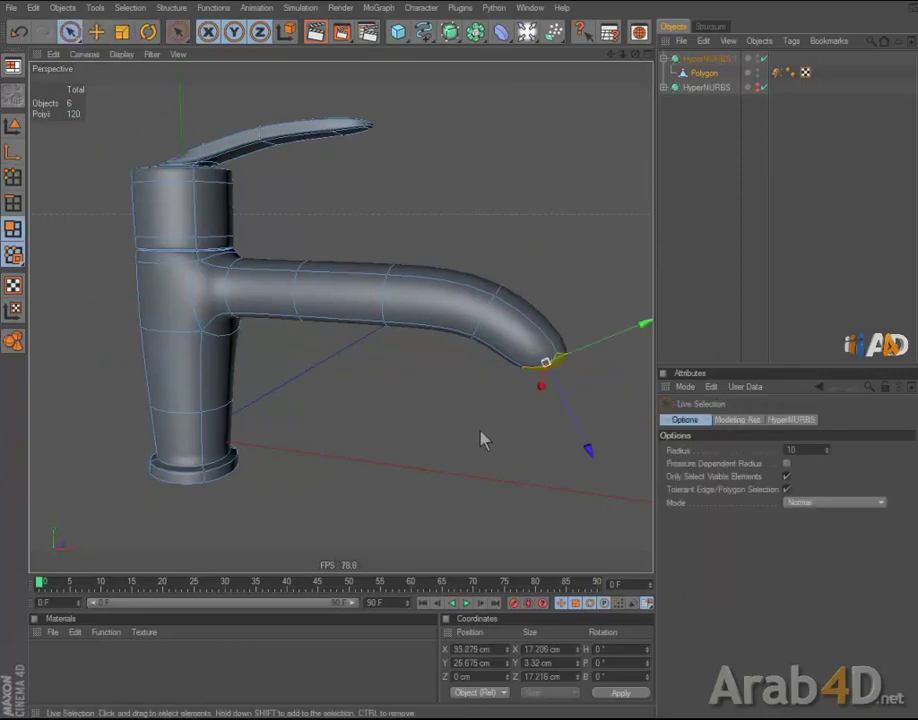
pyautogui.press('Delete')
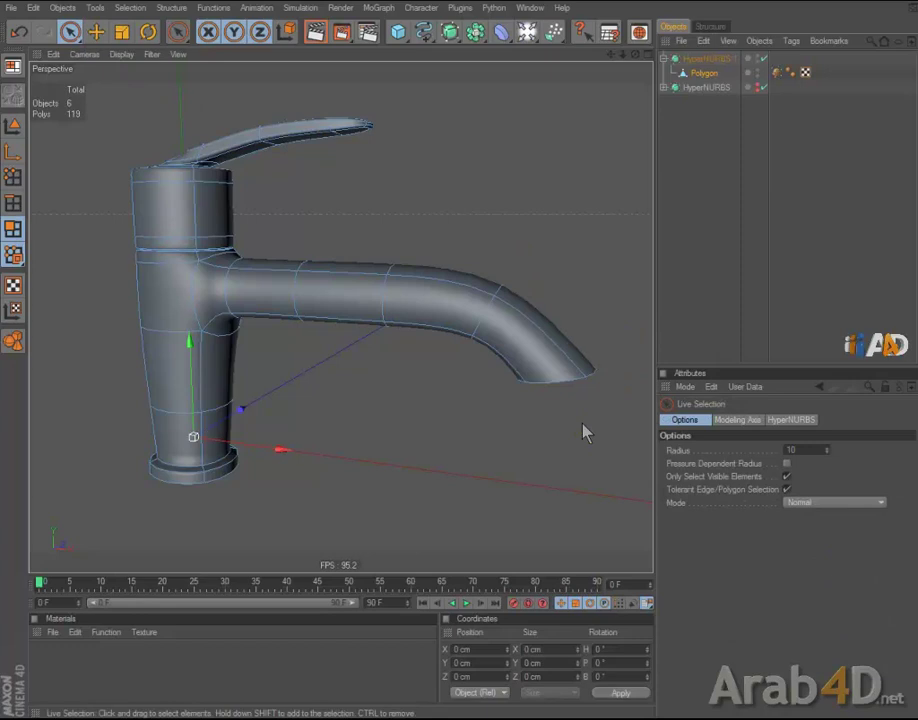
# Step: Loop-select the edge loop at the spout-body junction and slide it toward the body
pyautogui.moveTo(349, 376)
pyautogui.keyDown('alt'); pyautogui.mouseDown()
pyautogui.moveTo(508, 363)
pyautogui.moveTo(438, 361)
pyautogui.moveTo(473, 363)
pyautogui.mouseUp(); pyautogui.keyUp('alt')
pyautogui.scroll(3, 322, 343)
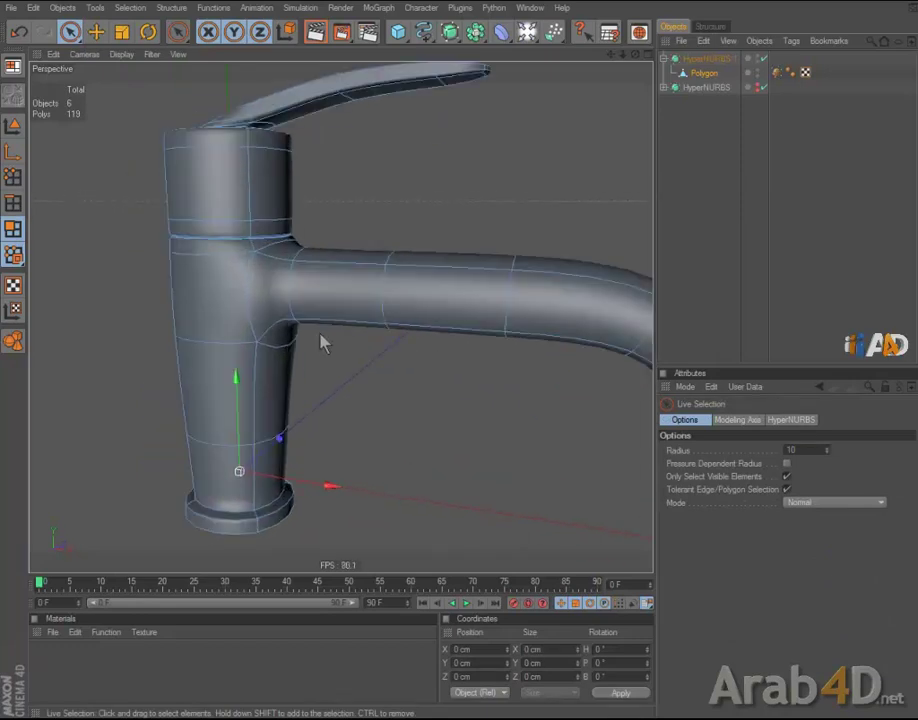
pyautogui.click(704, 73)
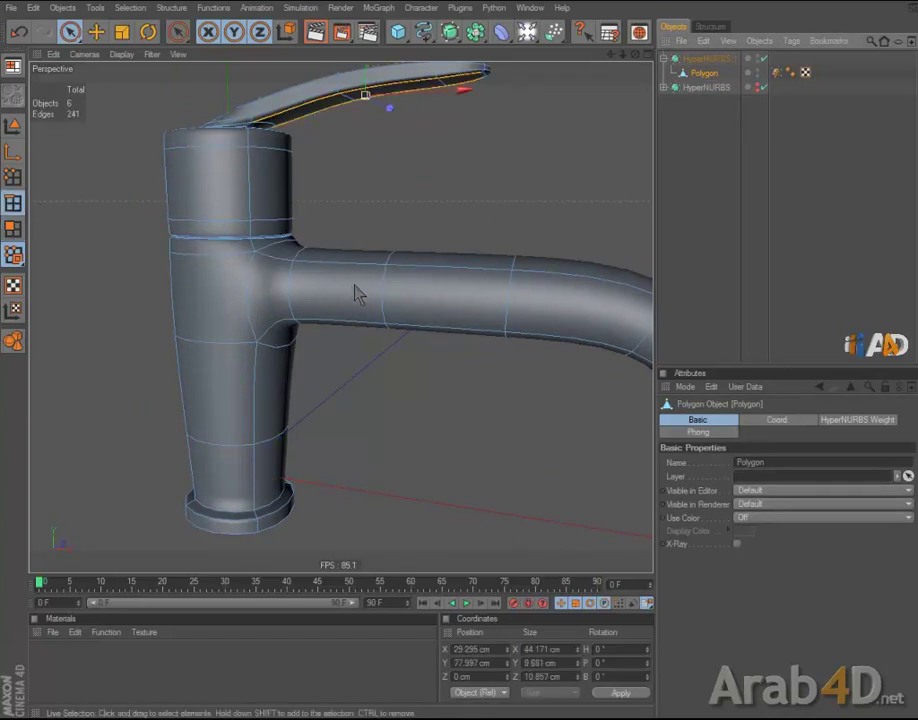
pyautogui.press('u')
pyautogui.press('l')
pyautogui.click(303, 287)
pyautogui.moveTo(462, 362); pyautogui.dragTo(512, 355)
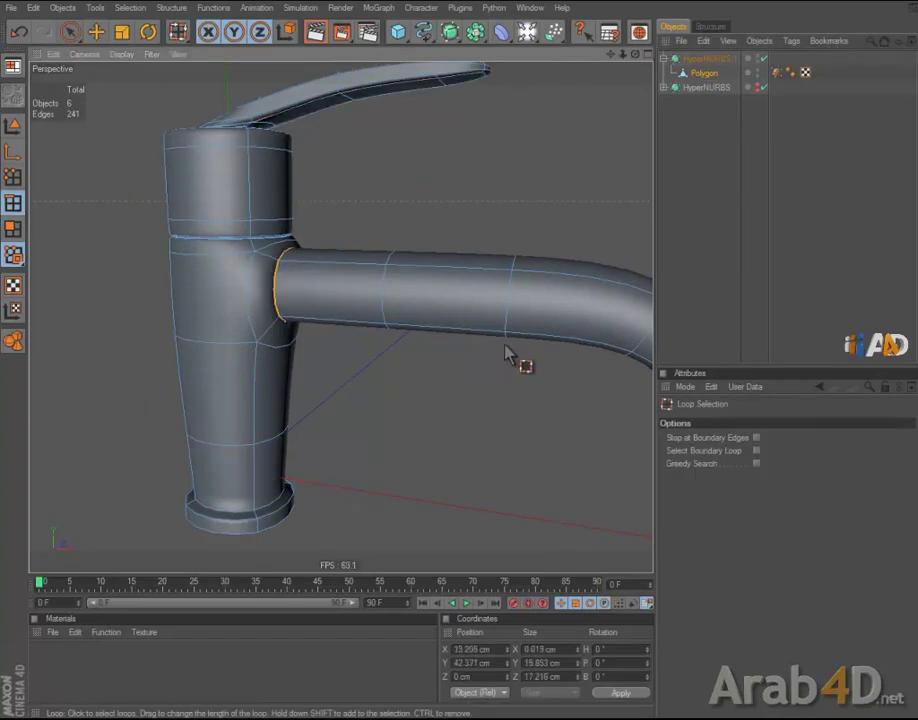
pyautogui.click(705, 226)
pyautogui.scroll(-3, 335, 370)
pyautogui.moveTo(343, 343)
pyautogui.keyDown('alt'); pyautogui.mouseDown()
pyautogui.moveTo(484, 369)
pyautogui.moveTo(463, 361)
pyautogui.moveTo(519, 286)
pyautogui.moveTo(560, 270)
pyautogui.mouseUp(); pyautogui.keyUp('alt')
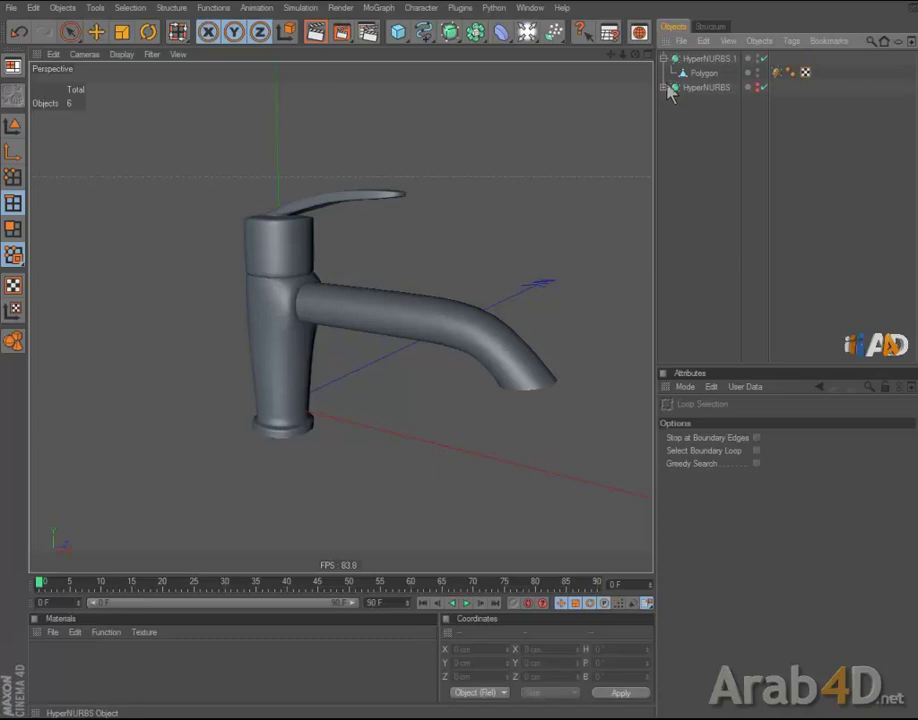
# Step: Put the faucet Polygon object under the Null in the sink's HyperNURBS and re-enable it
pyautogui.click(664, 88)
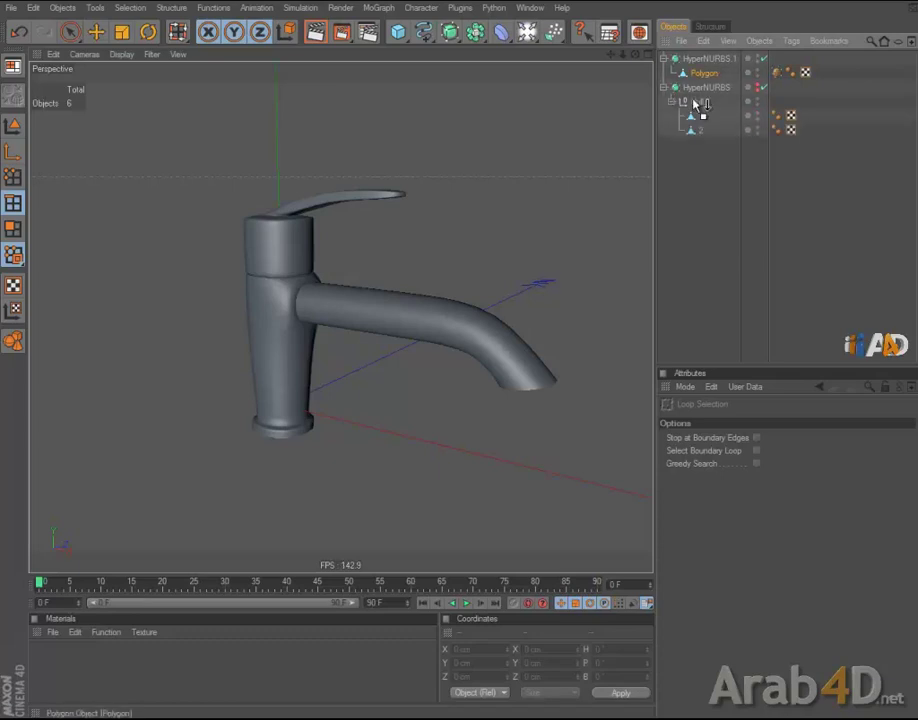
pyautogui.moveTo(704, 73); pyautogui.dragTo(697, 102)
pyautogui.click(706, 58)
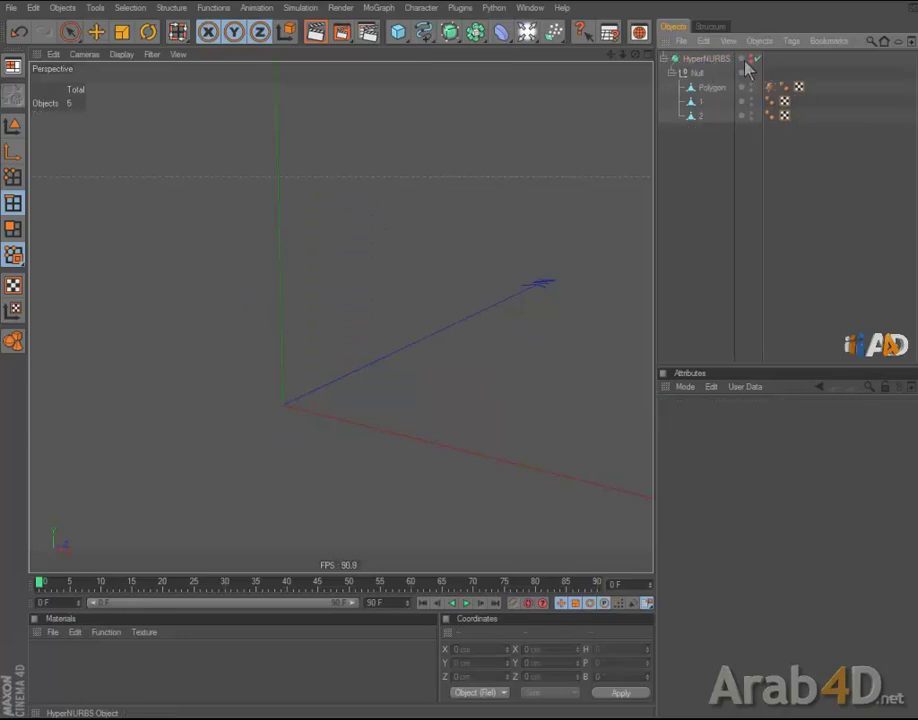
pyautogui.click(756, 59)
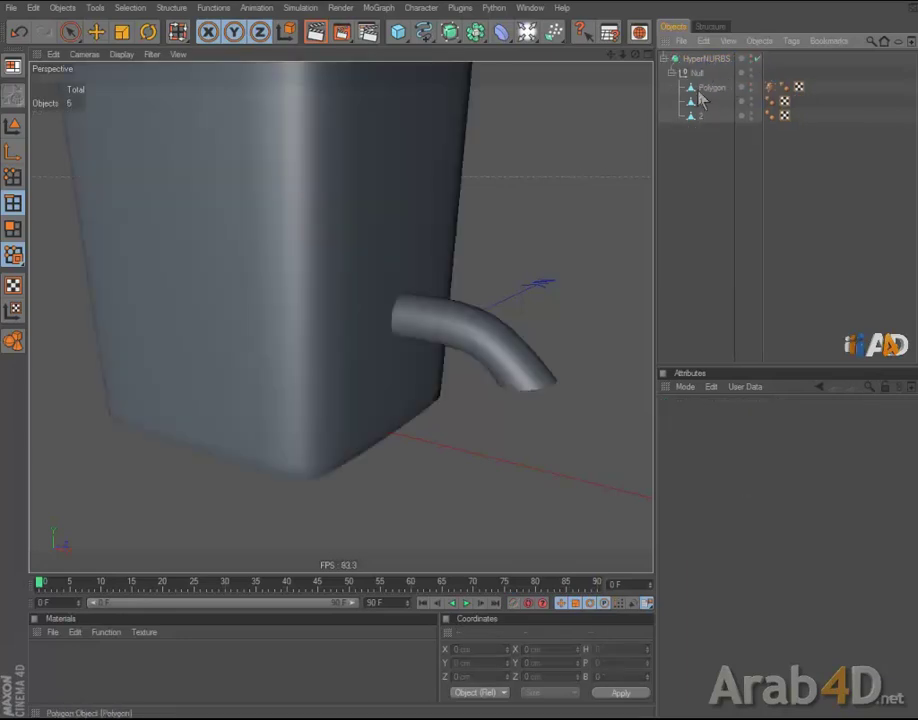
# Step: Raise the faucet onto the sink top in Front view and move its axis down to the base
pyautogui.click(700, 92)
pyautogui.click(96, 32)
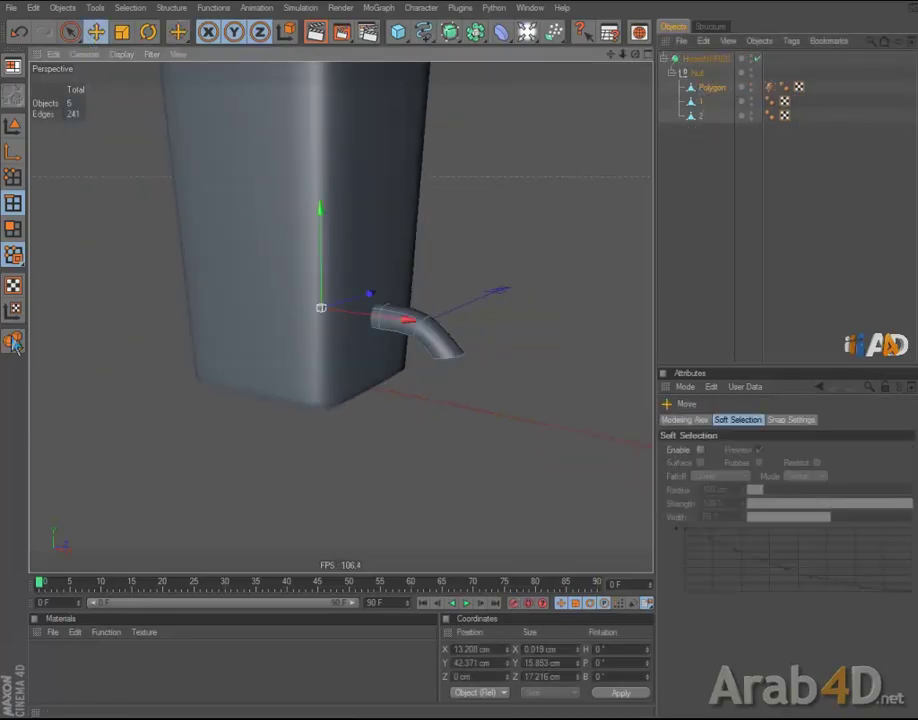
pyautogui.middleClick(492, 353)
pyautogui.middleClick(449, 406)
pyautogui.scroll(-2, 449, 406)
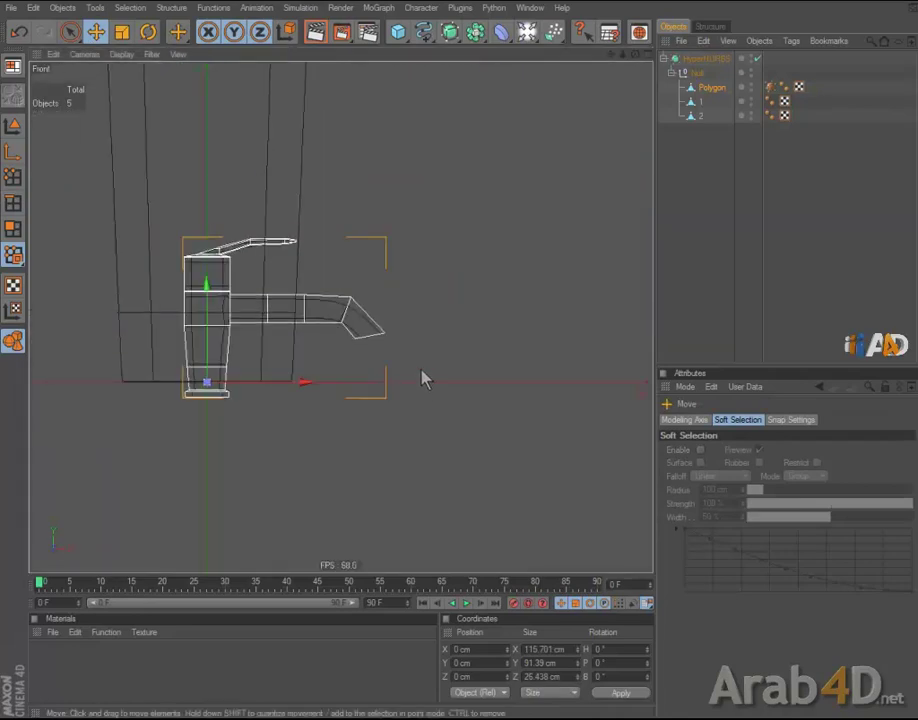
pyautogui.scroll(-2, 428, 370)
pyautogui.moveTo(428, 358); pyautogui.dragTo(461, 361)
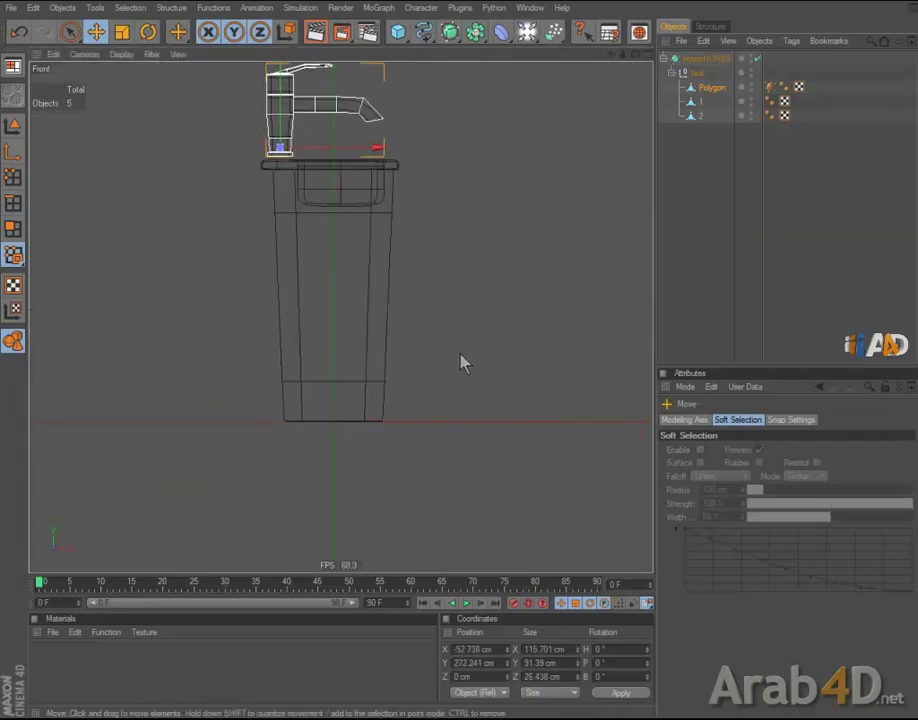
pyautogui.press('o')
pyautogui.scroll(-2, 380, 378)
pyautogui.keyDown('alt'); pyautogui.moveTo(332, 385); pyautogui.dragTo(90, 182, button='middle'); pyautogui.keyUp('alt')
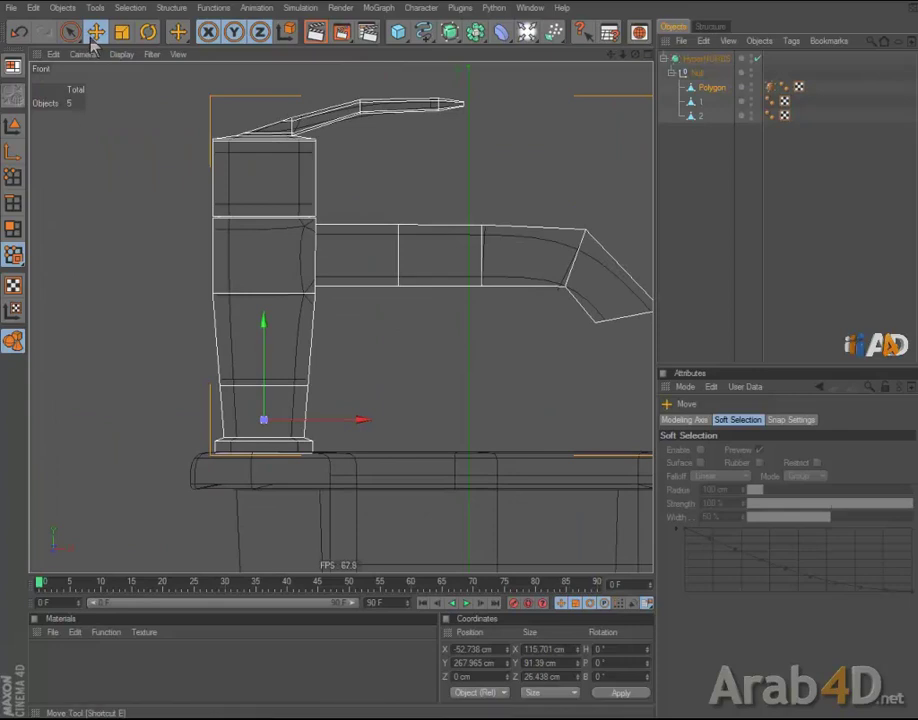
pyautogui.click(13, 150)
pyautogui.moveTo(263, 420); pyautogui.dragTo(263, 453)
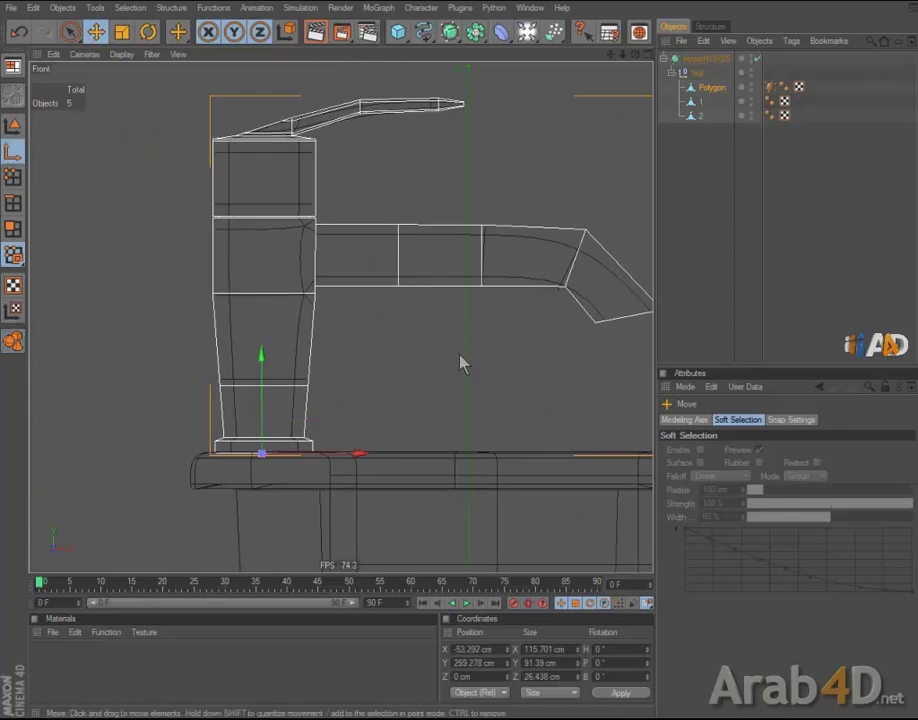
# Step: Scale the faucet down to about 50% in the Perspective view
pyautogui.press('F1')
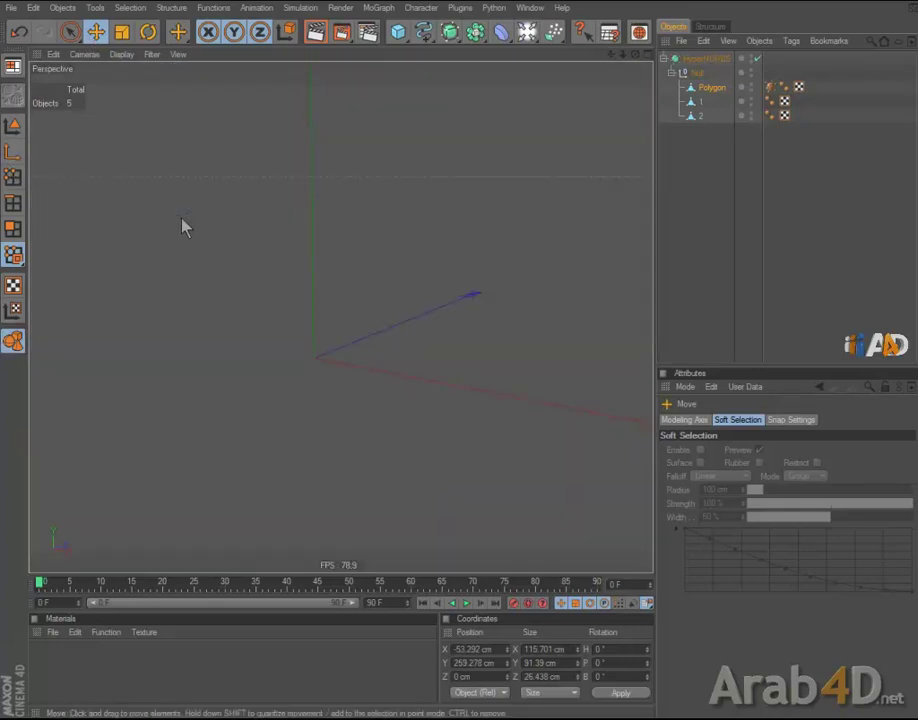
pyautogui.keyDown('alt'); pyautogui.moveTo(238, 252); pyautogui.dragTo(420, 275); pyautogui.keyUp('alt')
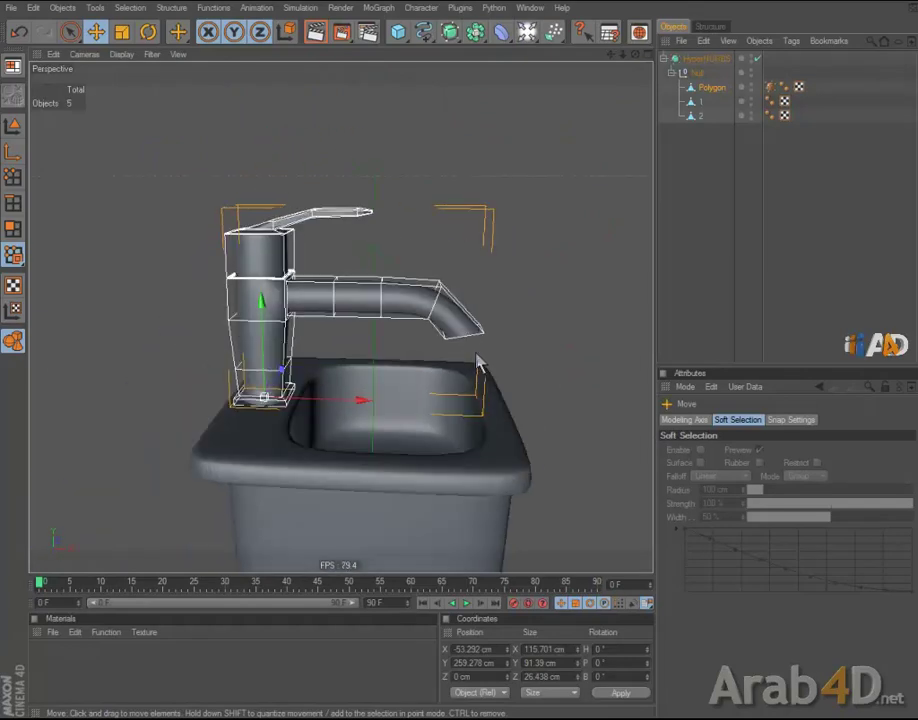
pyautogui.press('t')
pyautogui.moveTo(447, 219); pyautogui.dragTo(462, 364)
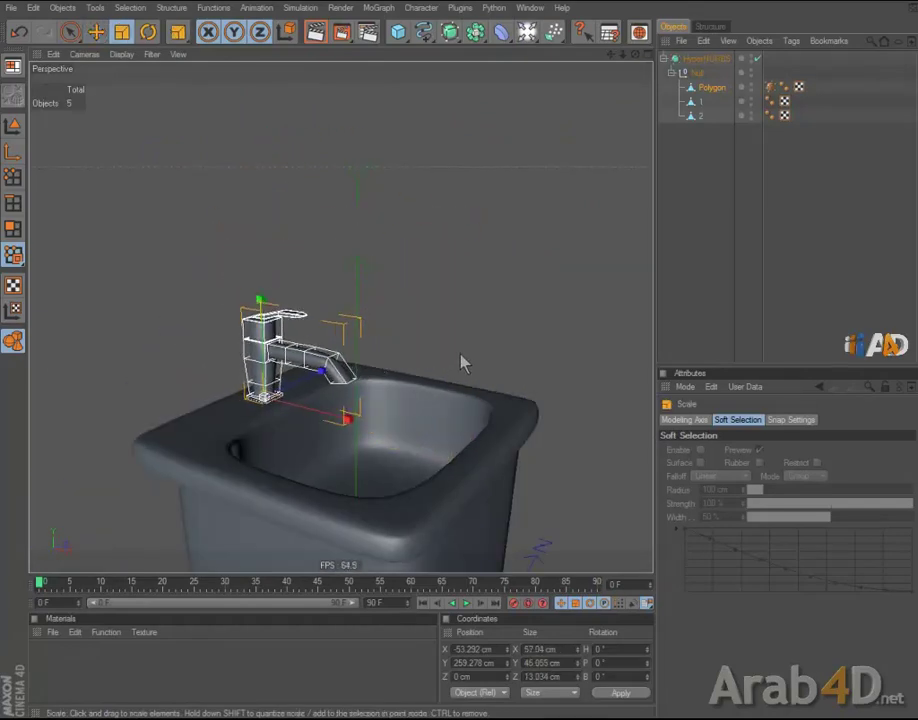
pyautogui.click(709, 176)
# Step: Orbit and zoom around the sink to check the faucet from several angles
pyautogui.moveTo(532, 230)
pyautogui.keyDown('alt'); pyautogui.mouseDown()
pyautogui.moveTo(485, 360)
pyautogui.moveTo(510, 243)
pyautogui.moveTo(457, 385)
pyautogui.moveTo(518, 201)
pyautogui.moveTo(343, 262)
pyautogui.mouseUp(); pyautogui.keyUp('alt')
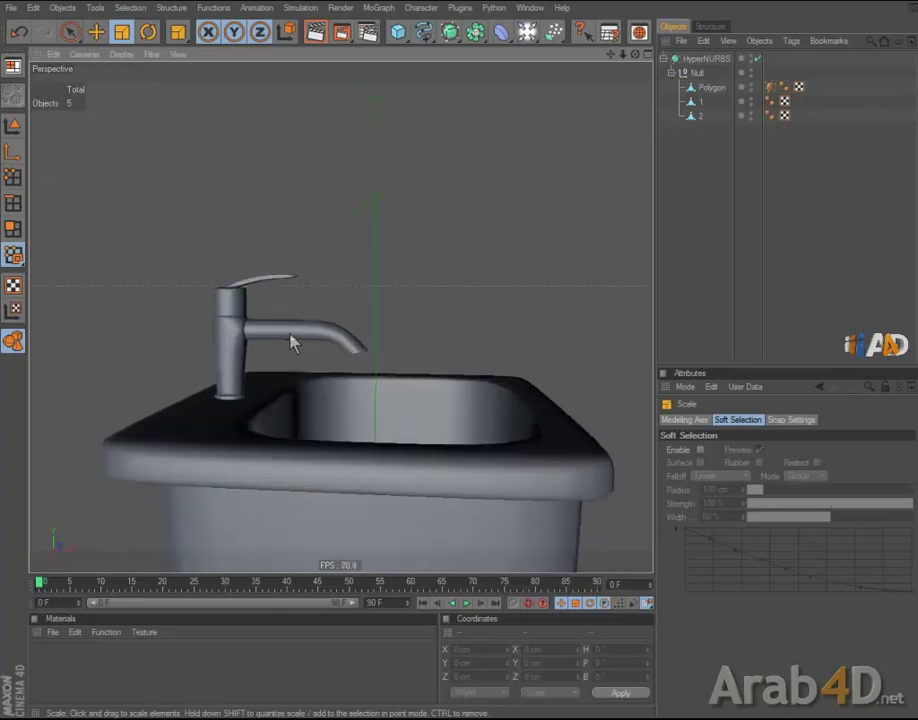
pyautogui.keyDown('alt'); pyautogui.moveTo(420, 432); pyautogui.dragTo(308, 497, button='right'); pyautogui.keyUp('alt')
pyautogui.keyDown('alt'); pyautogui.moveTo(494, 343); pyautogui.dragTo(461, 360); pyautogui.keyUp('alt')
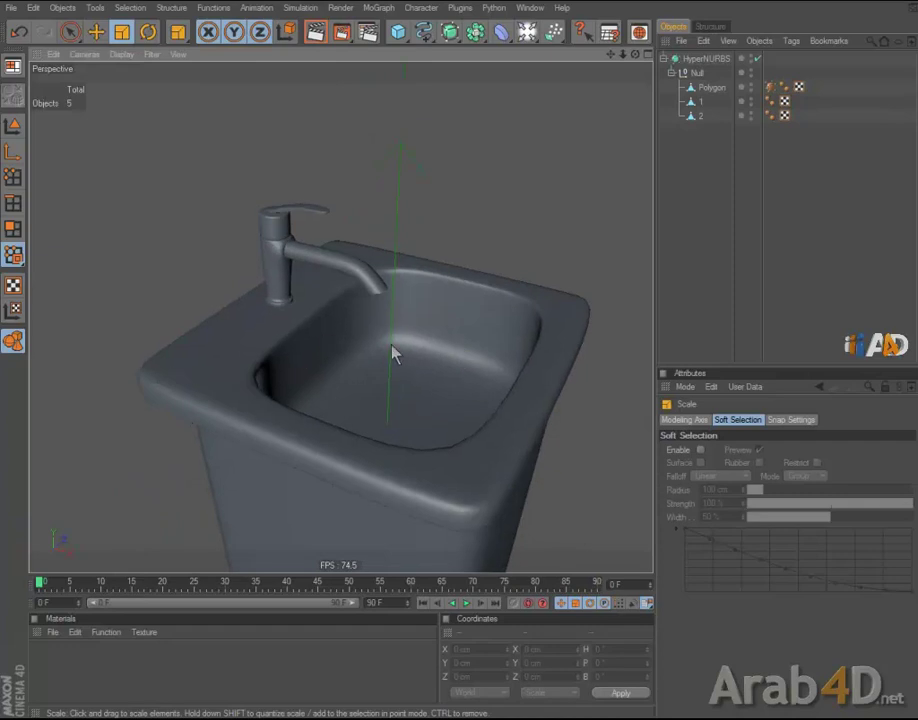
pyautogui.moveTo(393, 353)
pyautogui.keyDown('alt'); pyautogui.mouseDown()
pyautogui.moveTo(484, 193)
pyautogui.moveTo(425, 248)
pyautogui.mouseUp(); pyautogui.keyUp('alt')
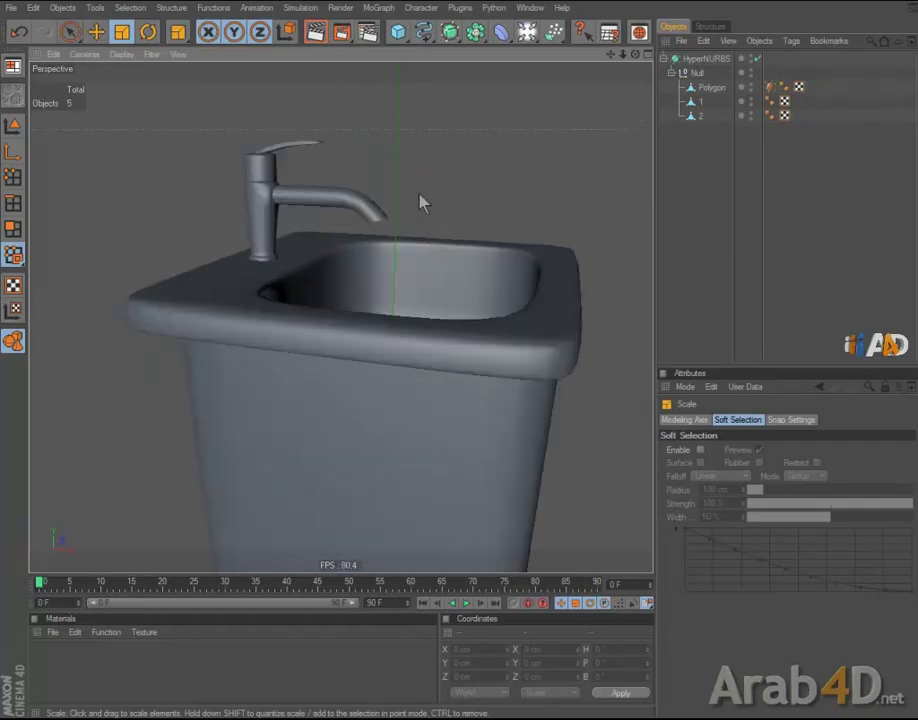
pyautogui.keyDown('alt'); pyautogui.moveTo(420, 203); pyautogui.dragTo(432, 221, button='right'); pyautogui.keyUp('alt')
pyautogui.moveTo(432, 221)
pyautogui.keyDown('alt'); pyautogui.mouseDown()
pyautogui.moveTo(504, 258)
pyautogui.moveTo(441, 362)
pyautogui.moveTo(434, 240)
pyautogui.moveTo(469, 369)
pyautogui.moveTo(344, 318)
pyautogui.moveTo(568, 250)
pyautogui.mouseUp(); pyautogui.keyUp('alt')
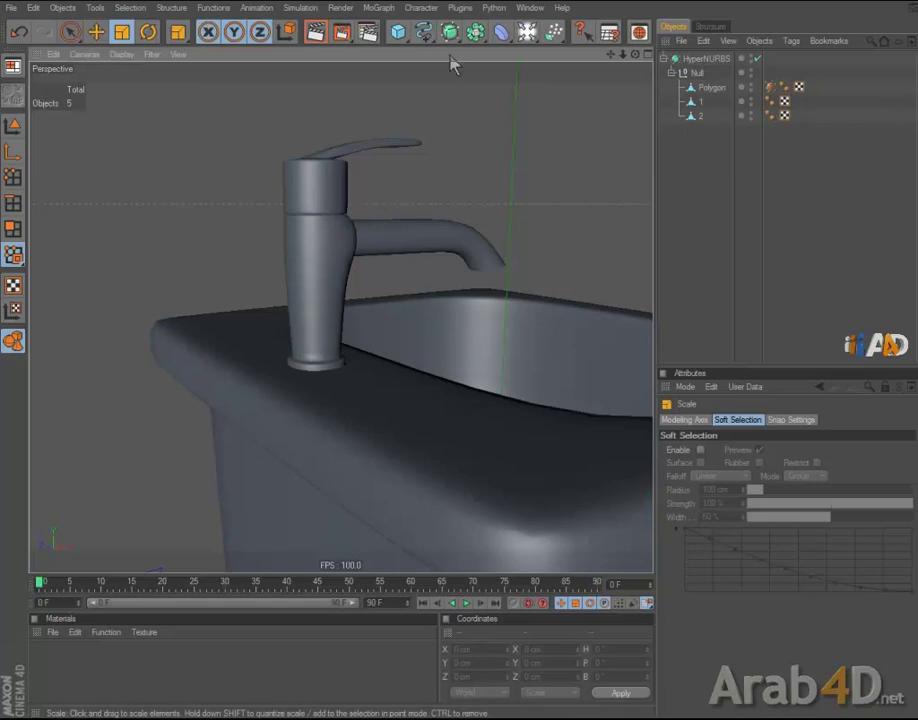
# Step: Add a Cylinder primitive with 109 cm height and 4 cm radius
pyautogui.click(398, 32)
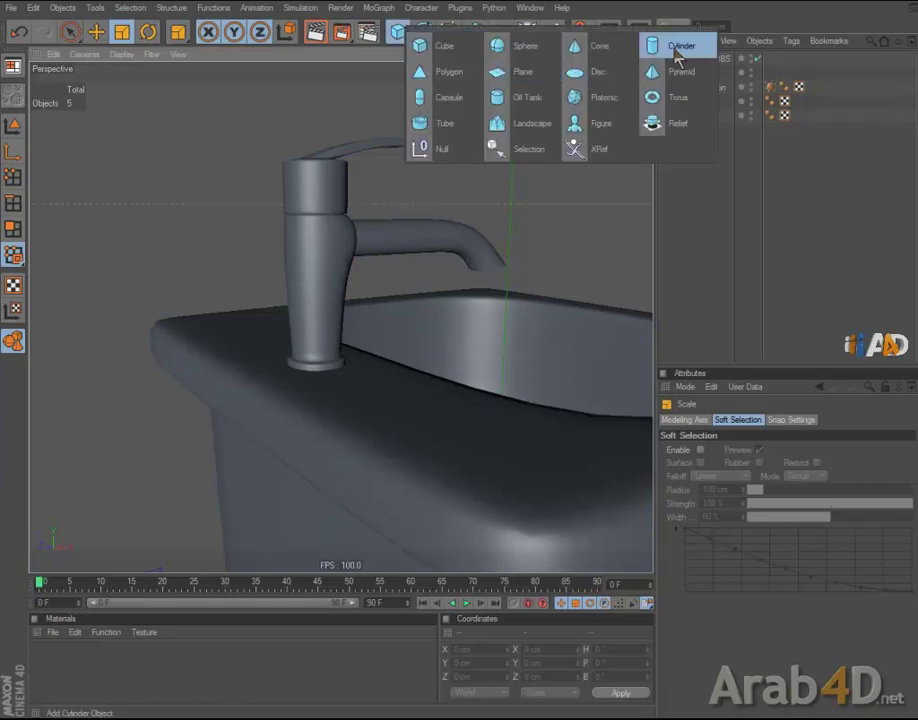
pyautogui.click(677, 50)
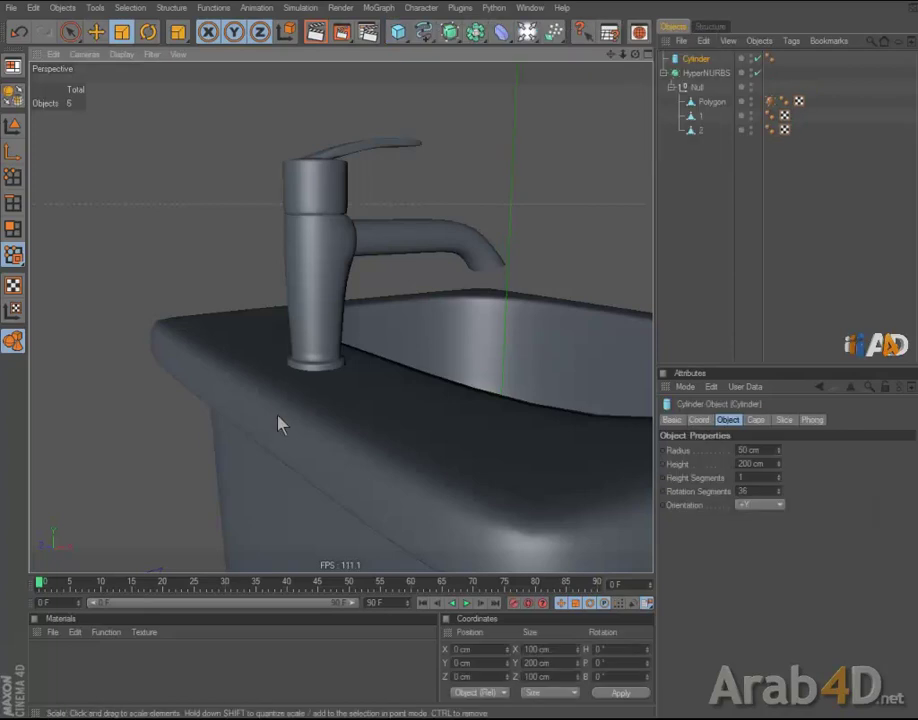
pyautogui.moveTo(782, 465); pyautogui.dragTo(781, 472)
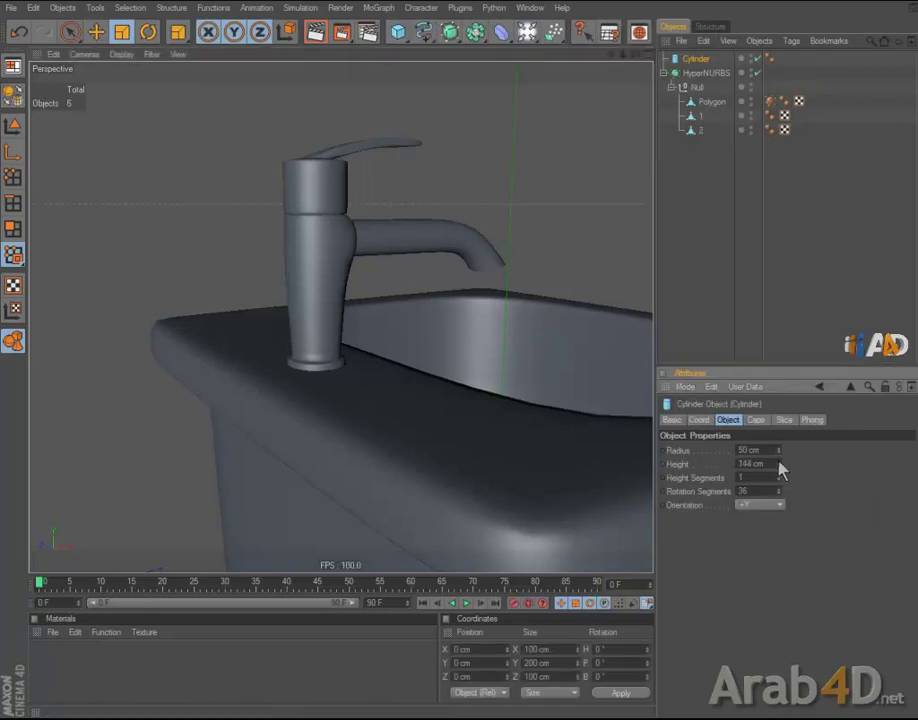
pyautogui.doubleClick(739, 450)
pyautogui.write('0')
pyautogui.press('Return')
pyautogui.click(96, 31)
# Step: Move and shrink the cylinder into a slim post on the sink rim beside the faucet base
pyautogui.scroll(3, 360, 130)
pyautogui.middleClick(360, 130)
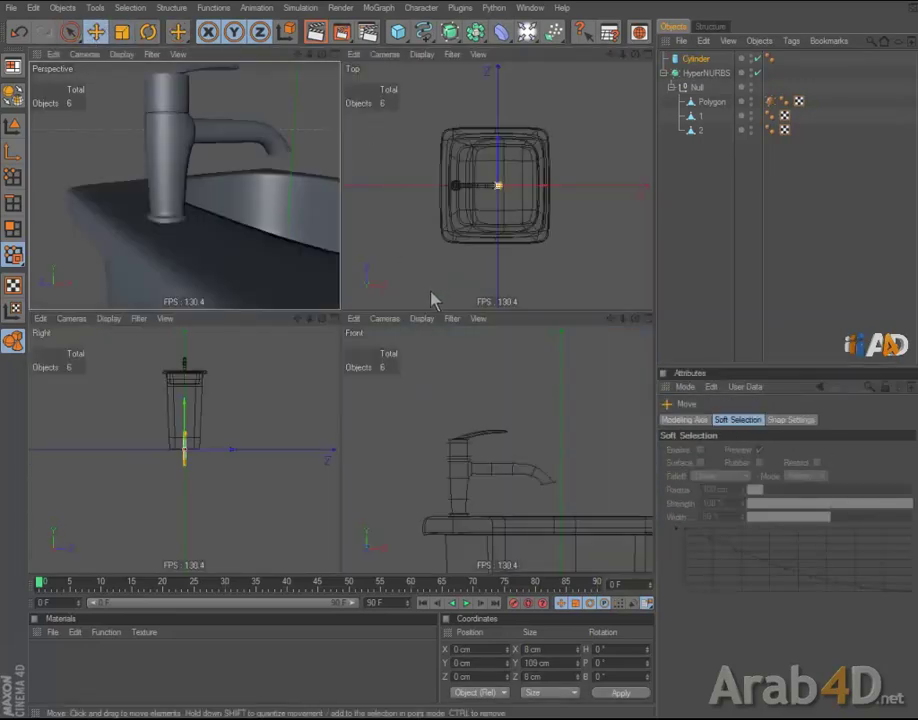
pyautogui.moveTo(344, 361); pyautogui.dragTo(344, 362)
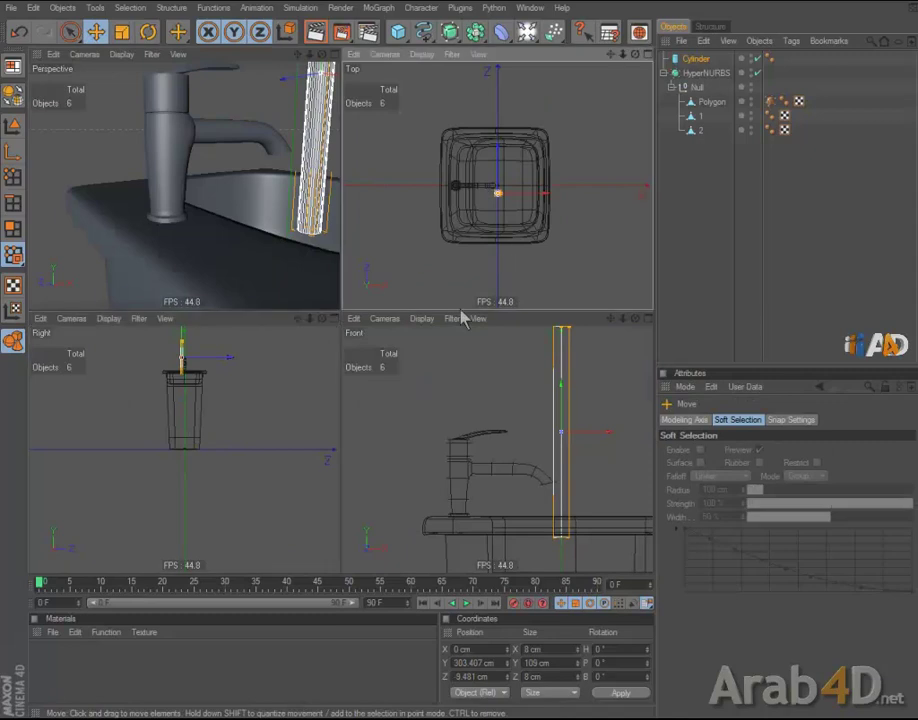
pyautogui.moveTo(461, 316); pyautogui.dragTo(305, 272)
pyautogui.moveTo(447, 344); pyautogui.dragTo(458, 363)
pyautogui.moveTo(197, 398); pyautogui.dragTo(343, 366)
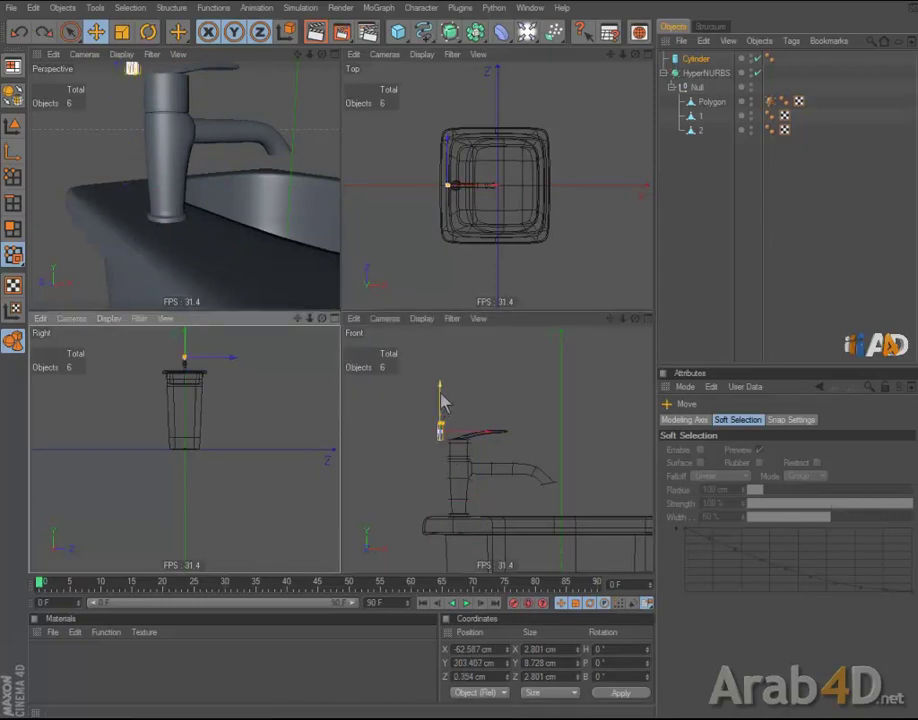
pyautogui.moveTo(447, 443); pyautogui.dragTo(463, 363)
pyautogui.middleClick(254, 268)
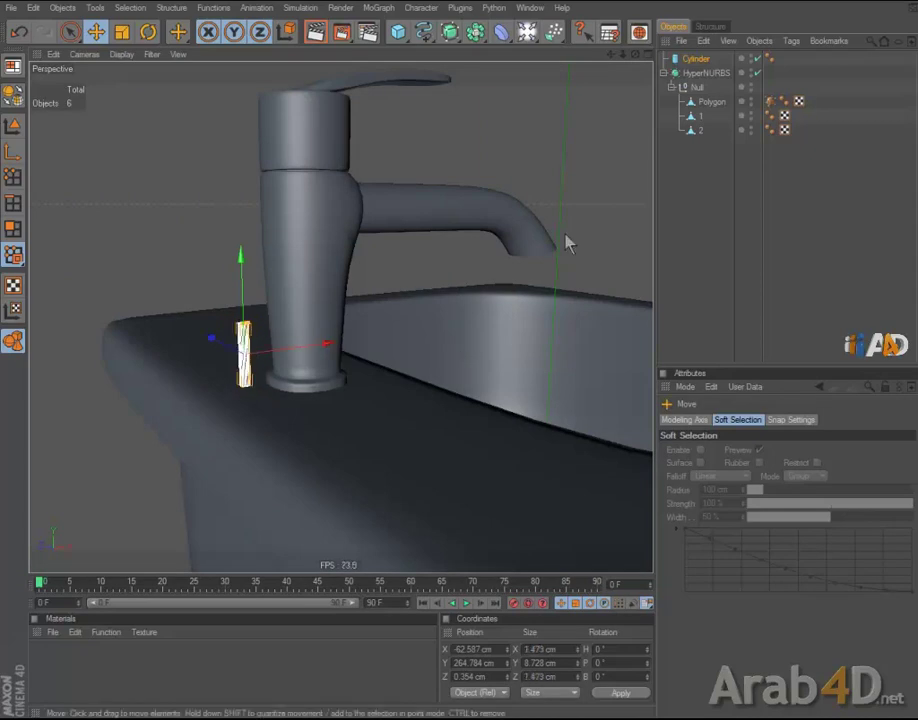
# Step: Set the cylinder's Rotation Segments to 12
pyautogui.click(696, 59)
pyautogui.click(735, 424)
pyautogui.doubleClick(768, 491)
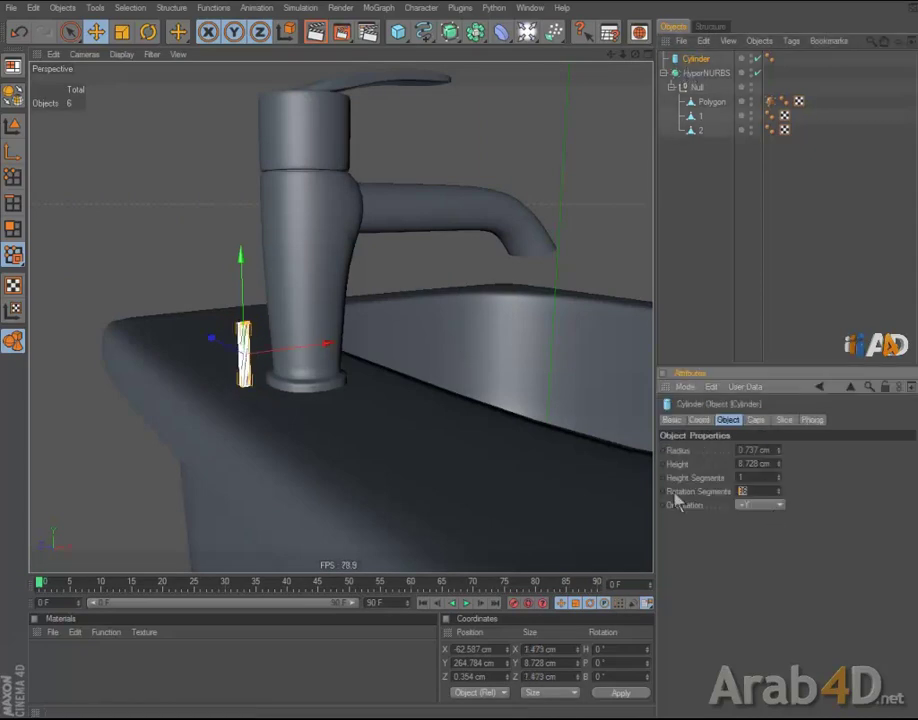
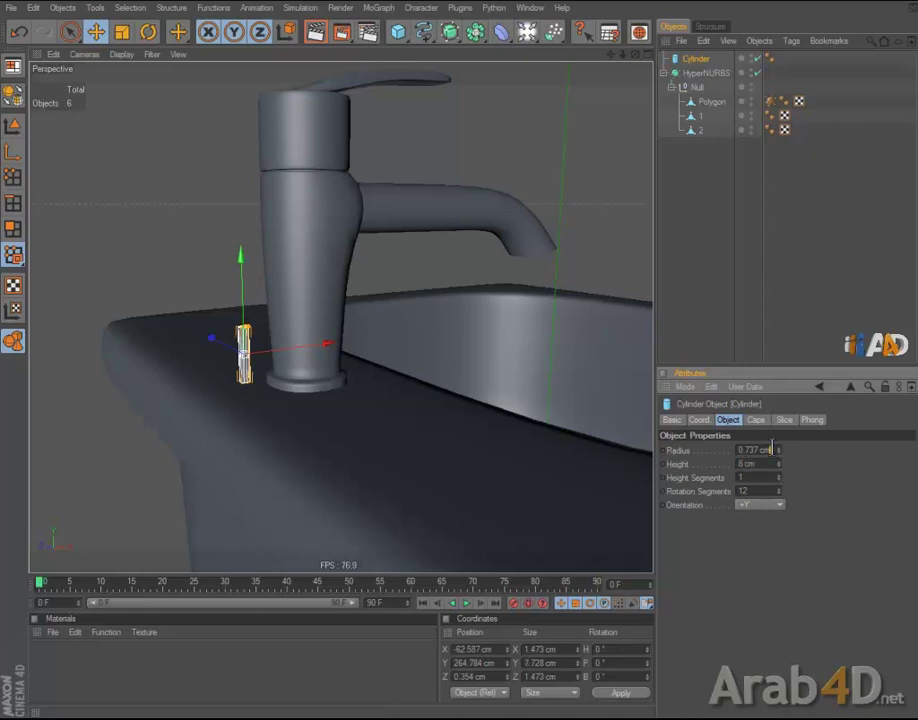
# Step: Set the new cylinder's radius to 0.8 cm
pyautogui.write('1')
pyautogui.press('Return')
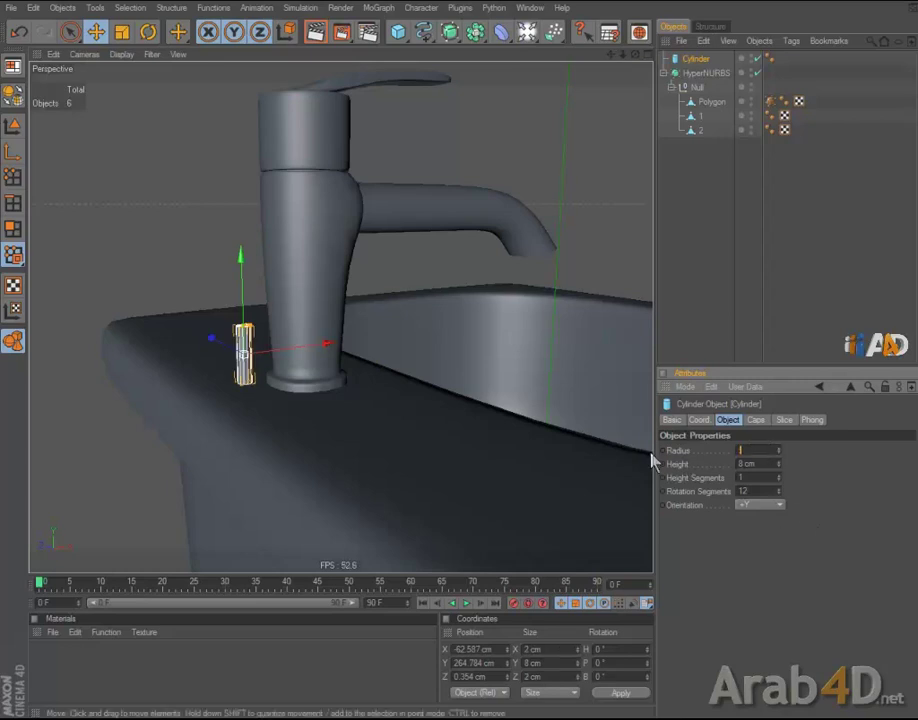
pyautogui.write('0.8')
pyautogui.press('Return')
pyautogui.scroll(3, 278, 322)
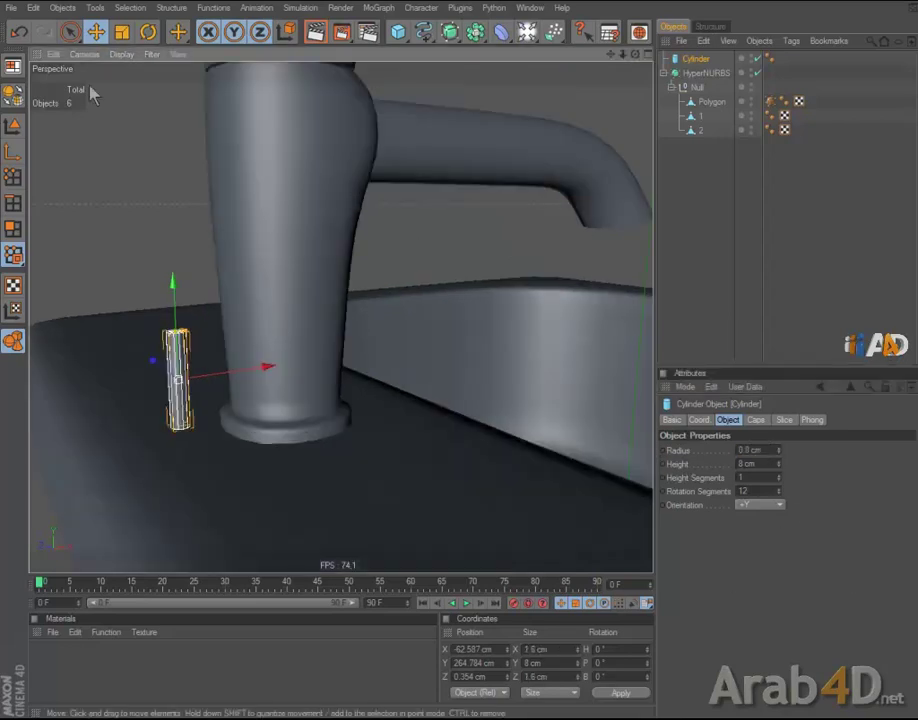
# Step: Move the cylinder beside the faucet base, raise it to Y 269.2 cm, and review its Caps settings
pyautogui.click(69, 31)
pyautogui.click(195, 379)
pyautogui.hotkey('ctrl', 'z')
pyautogui.moveTo(212, 388)
pyautogui.mouseDown()
pyautogui.moveTo(480, 365)
pyautogui.moveTo(133, 52)
pyautogui.mouseUp()
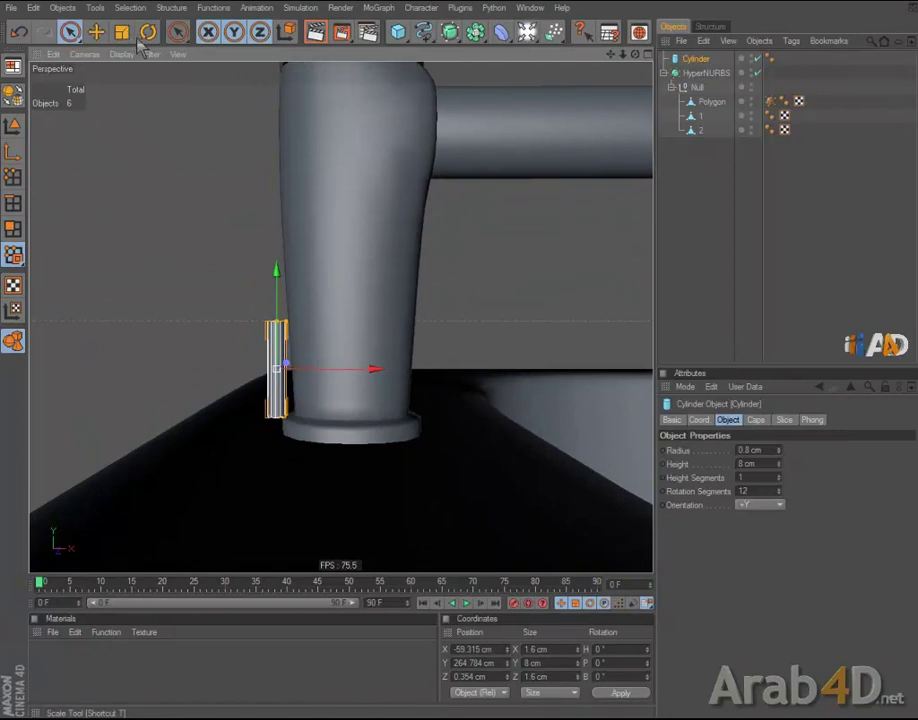
pyautogui.click(147, 31)
pyautogui.moveTo(332, 358); pyautogui.dragTo(316, 330)
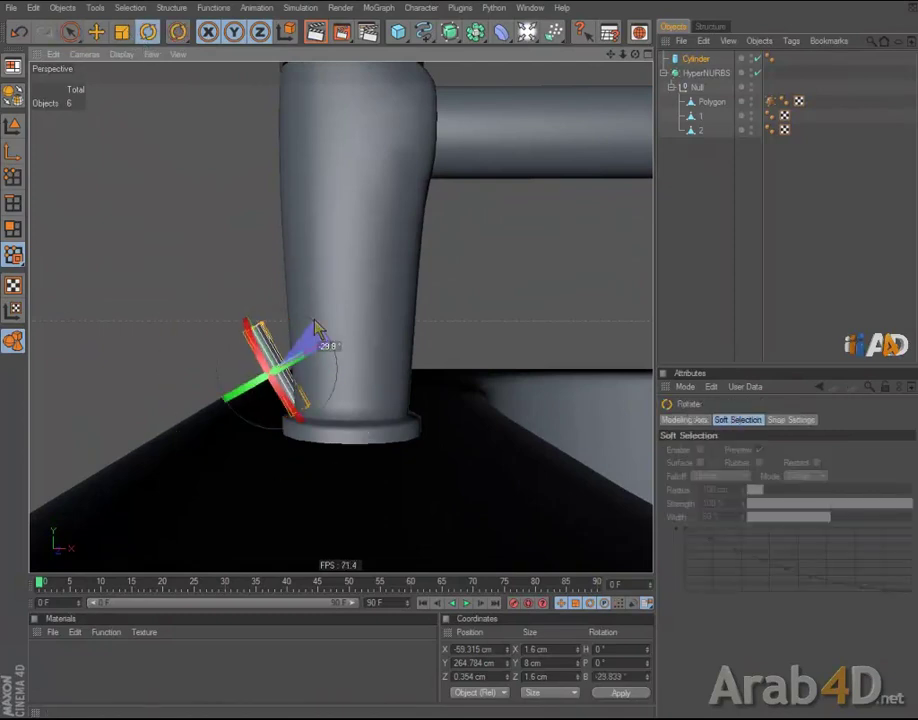
pyautogui.press('e')
pyautogui.hotkey('ctrl', 'z')
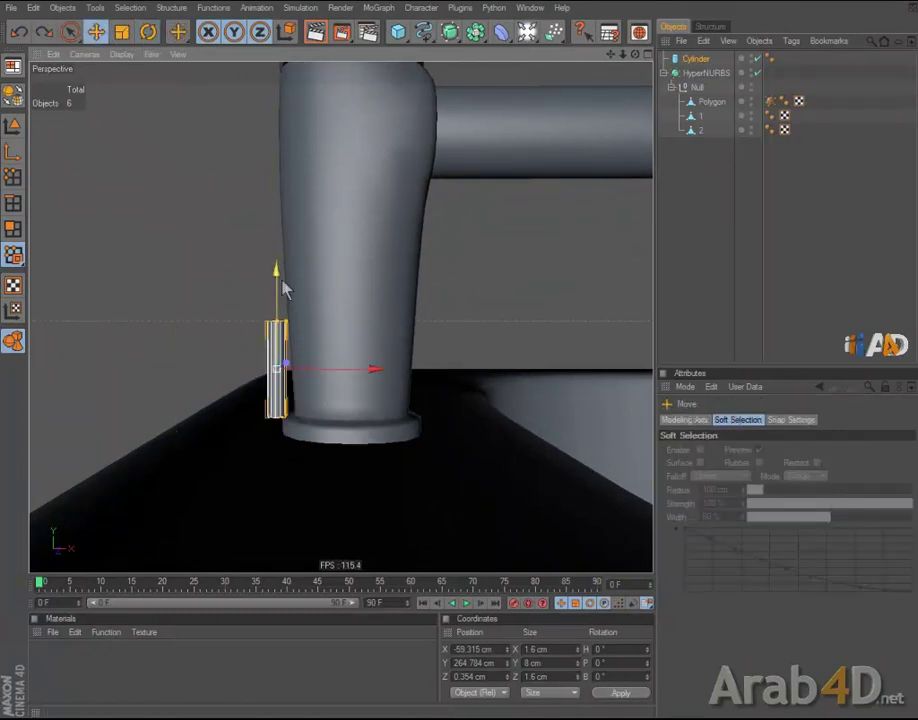
pyautogui.moveTo(285, 288); pyautogui.dragTo(463, 360)
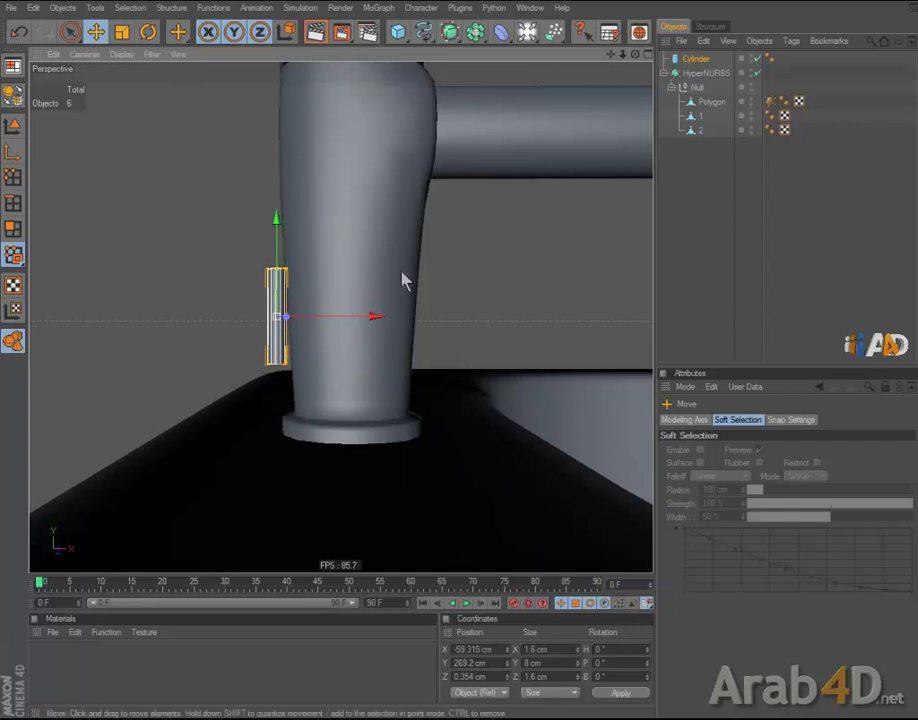
pyautogui.click(697, 62)
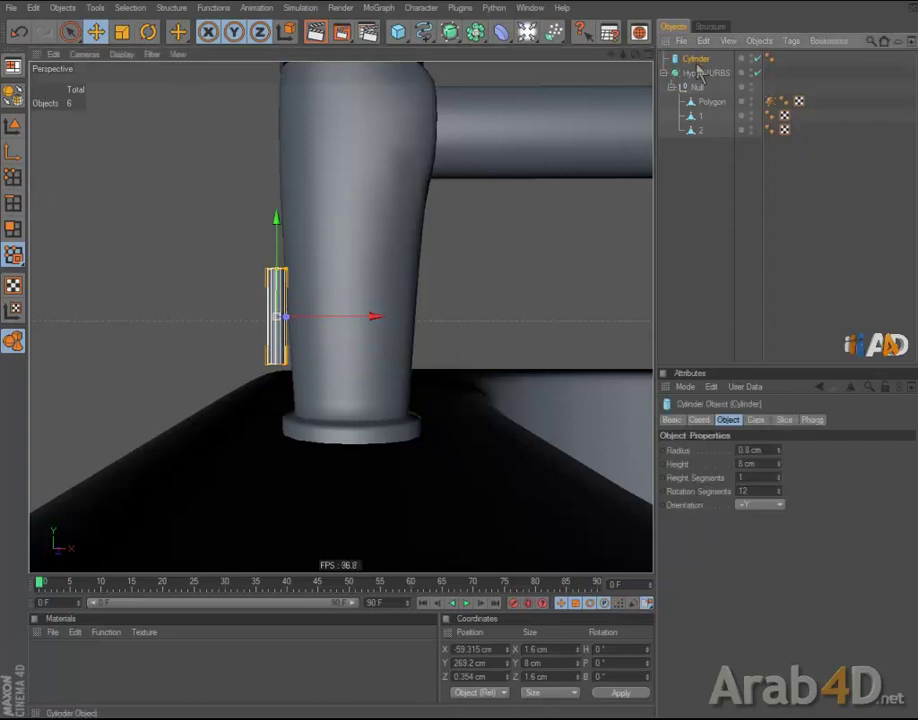
pyautogui.click(755, 420)
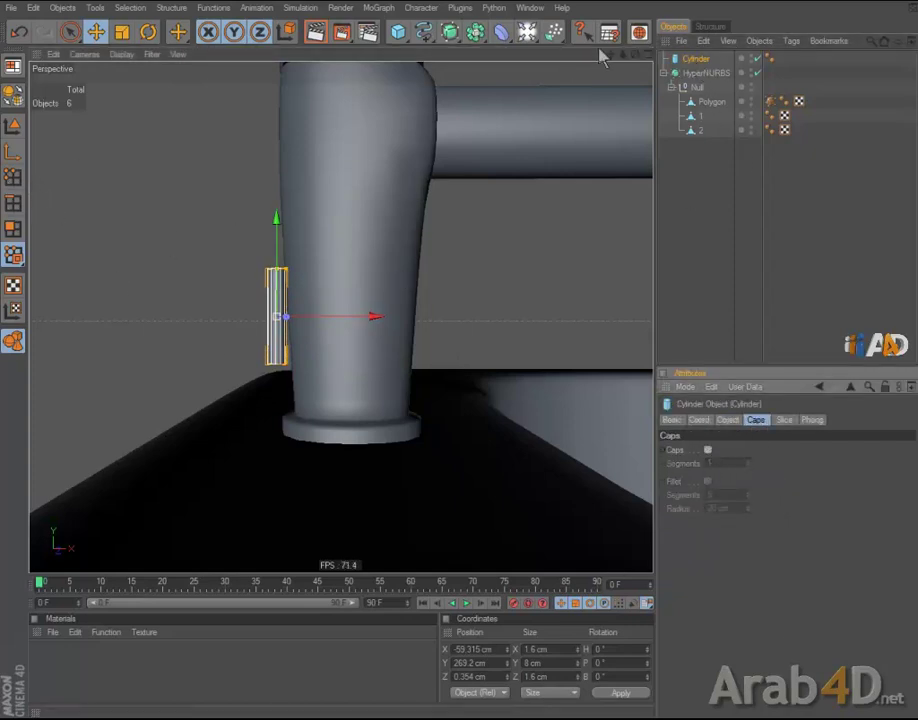
# Step: Make the cylinder an editable polygon object and lower it slightly
pyautogui.click(14, 97)
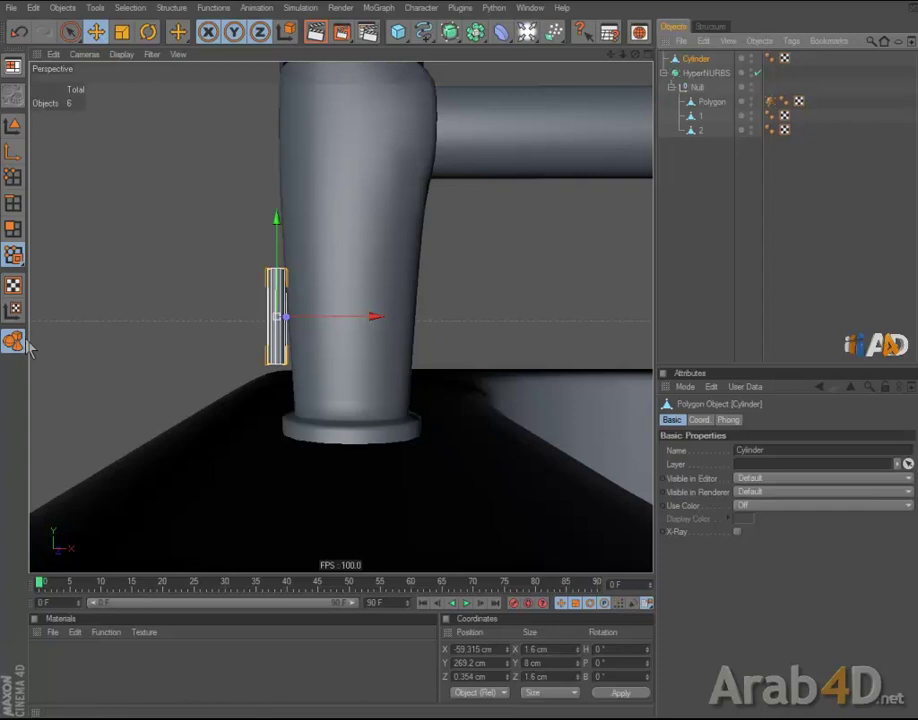
pyautogui.click(148, 31)
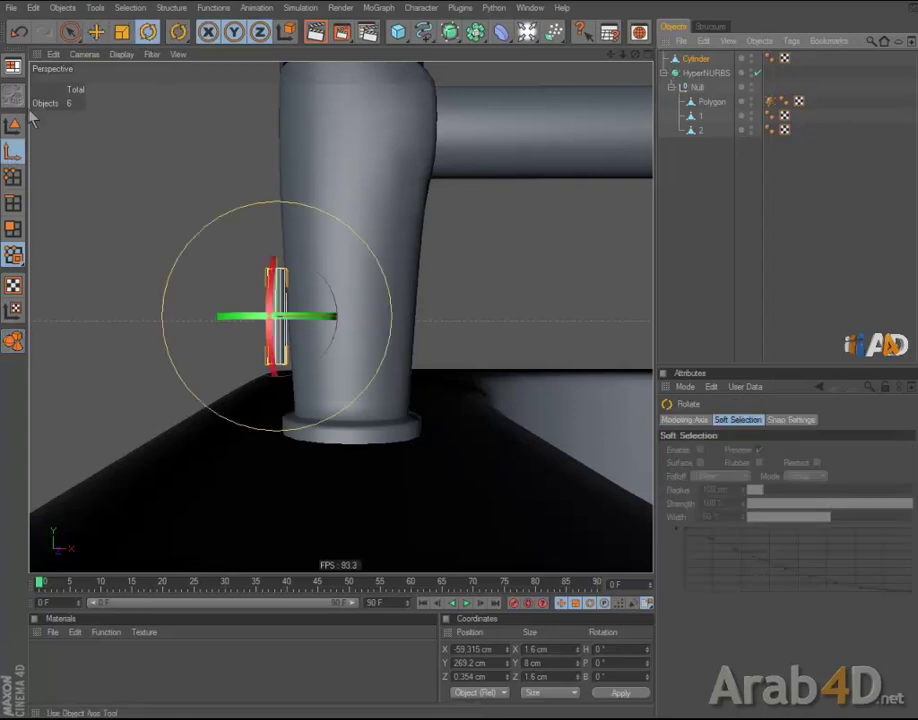
pyautogui.press('e')
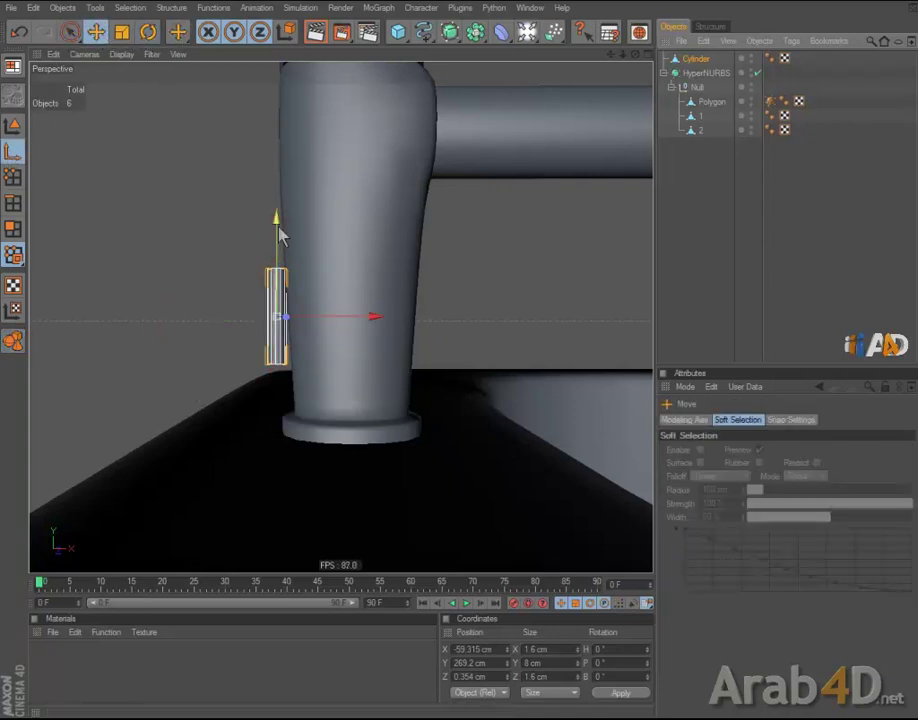
pyautogui.moveTo(280, 232); pyautogui.dragTo(462, 365)
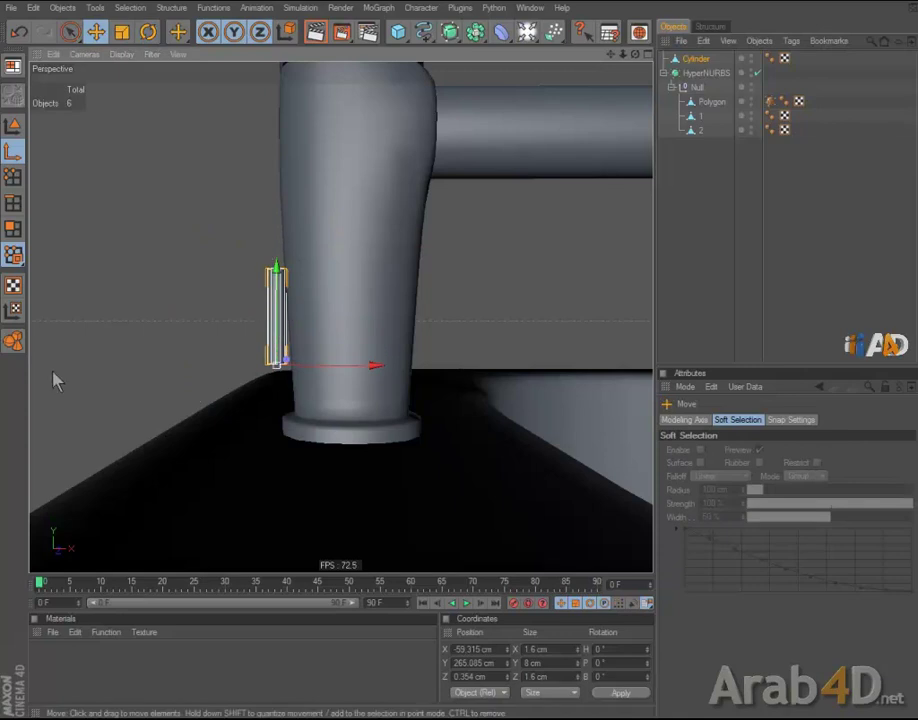
# Step: Tilt the cylinder about -37.8° and slide it against the faucet body at Y 267.81 cm
pyautogui.press('l')
pyautogui.press('r')
pyautogui.moveTo(170, 263); pyautogui.dragTo(127, 338)
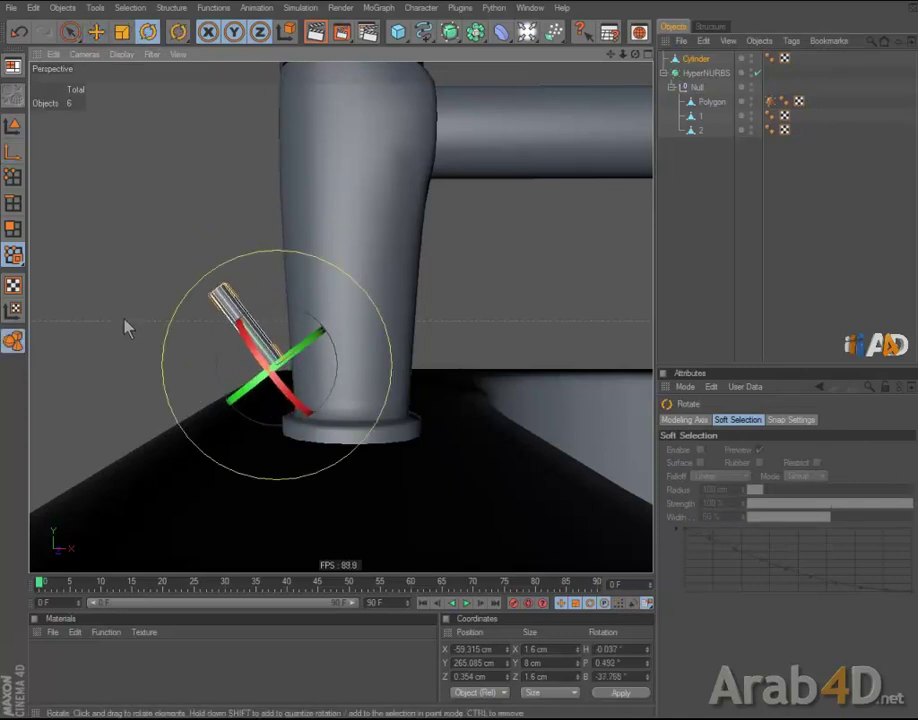
pyautogui.click(96, 31)
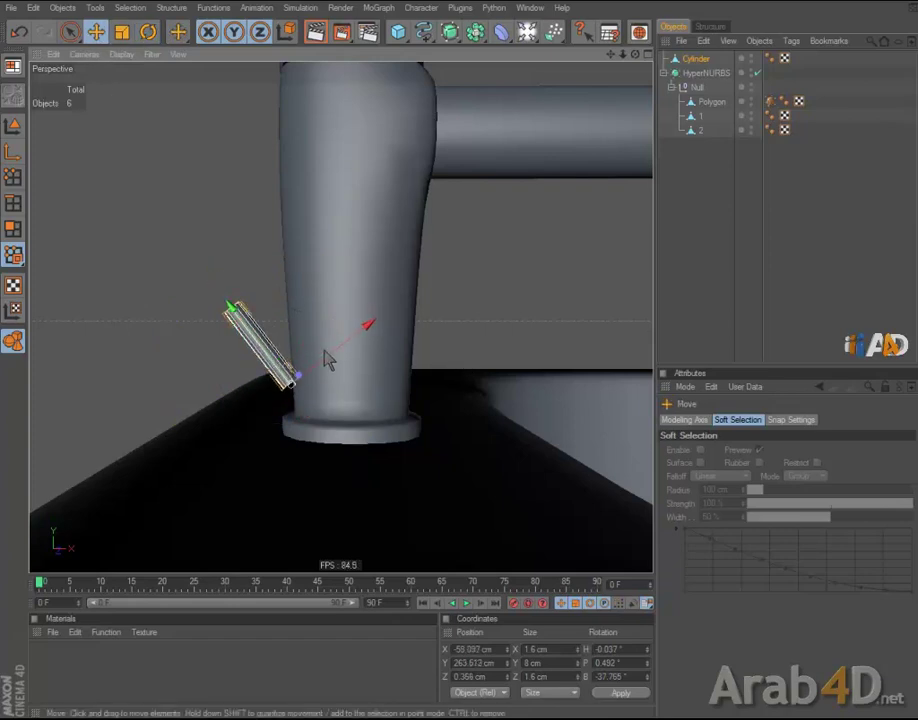
pyautogui.moveTo(328, 361); pyautogui.dragTo(460, 362)
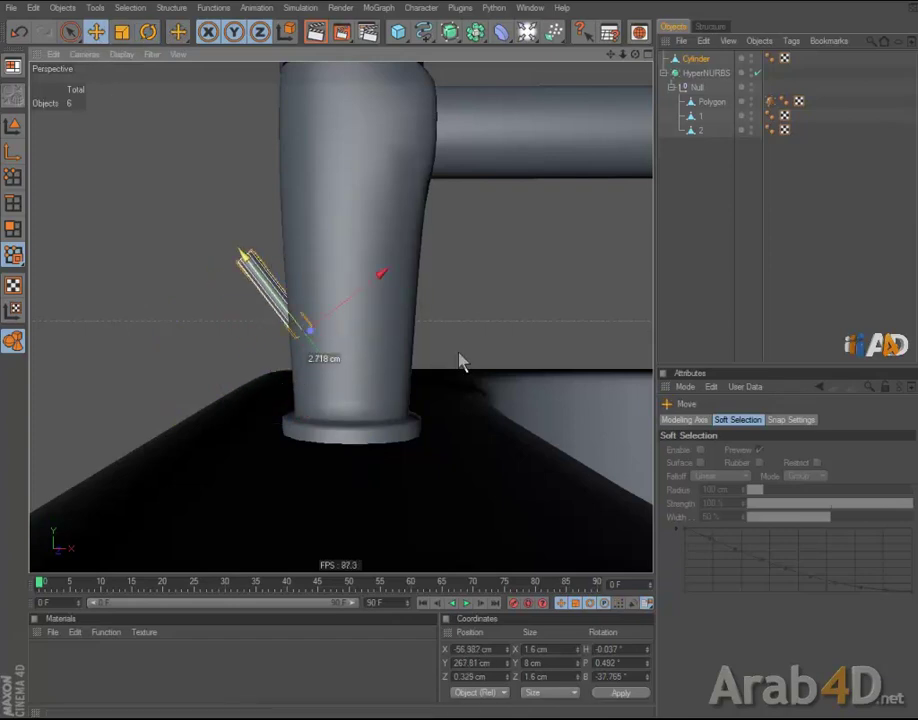
# Step: Move Cylinder to the bottom of the Object Manager list, below Null
pyautogui.scroll(-3, 295, 316)
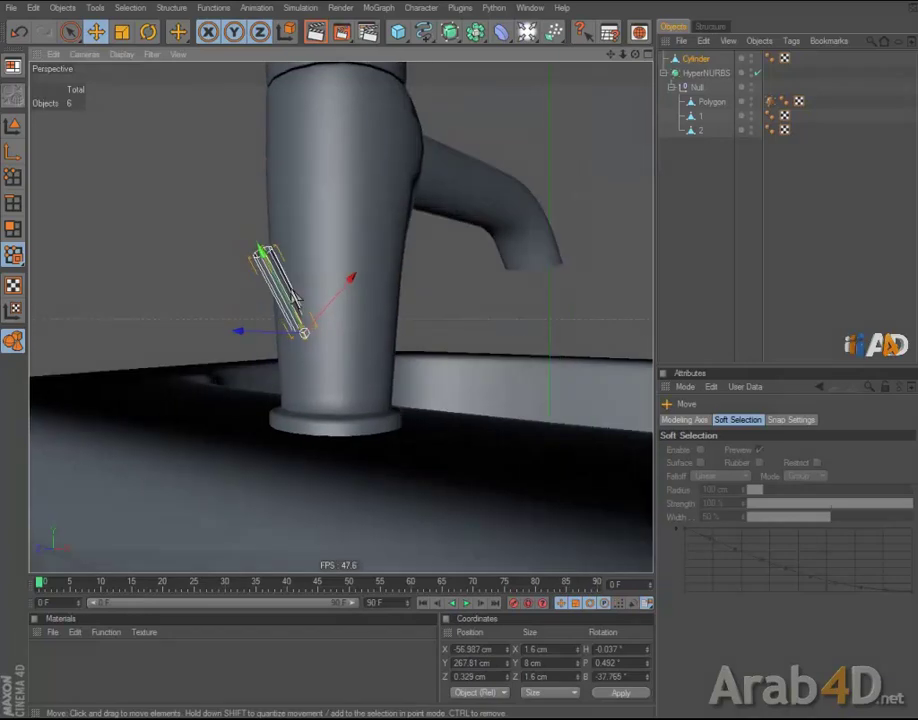
pyautogui.keyDown('alt'); pyautogui.moveTo(385, 262); pyautogui.dragTo(467, 363); pyautogui.keyUp('alt')
pyautogui.moveTo(696, 59)
pyautogui.mouseDown()
pyautogui.moveTo(694, 138)
pyautogui.moveTo(667, 208)
pyautogui.mouseUp()
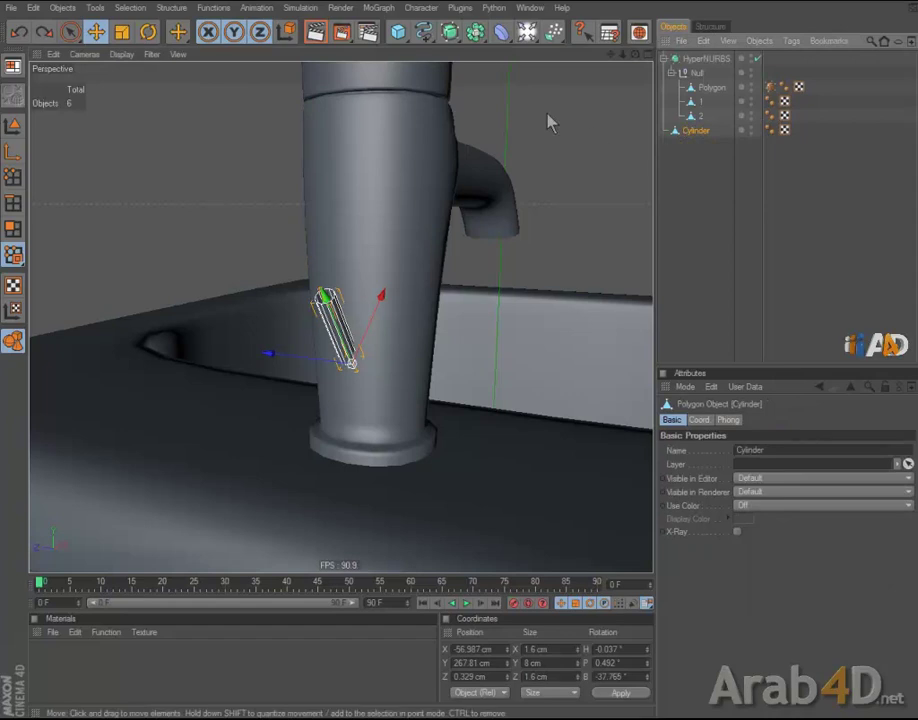
# Step: Add a new cube primitive and switch to the four-view layout
pyautogui.click(398, 32)
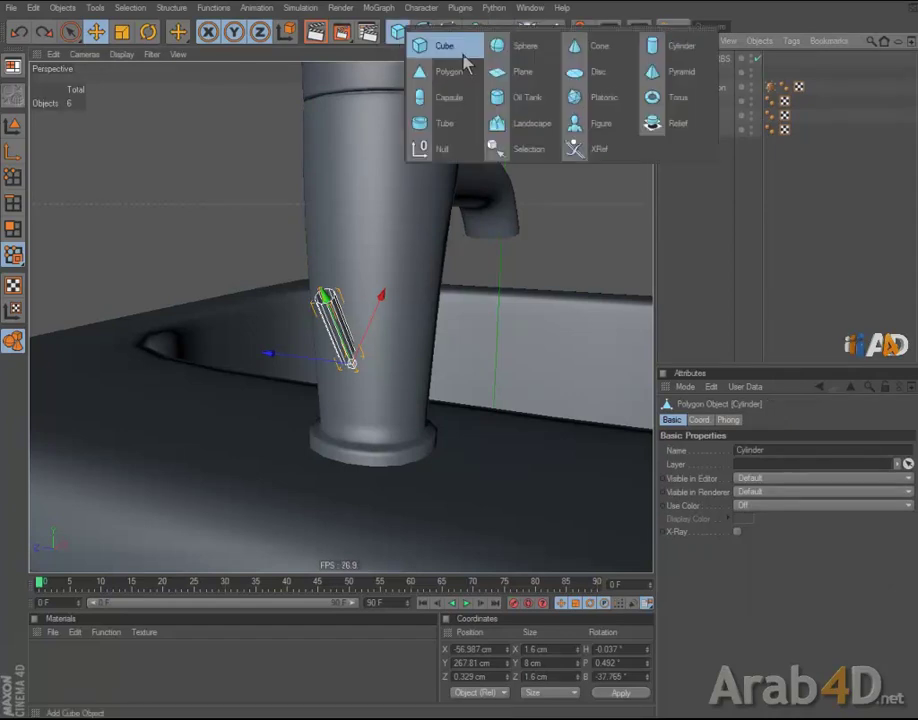
pyautogui.click(463, 58)
pyautogui.scroll(-3, 475, 240)
pyautogui.scroll(-2, 445, 322)
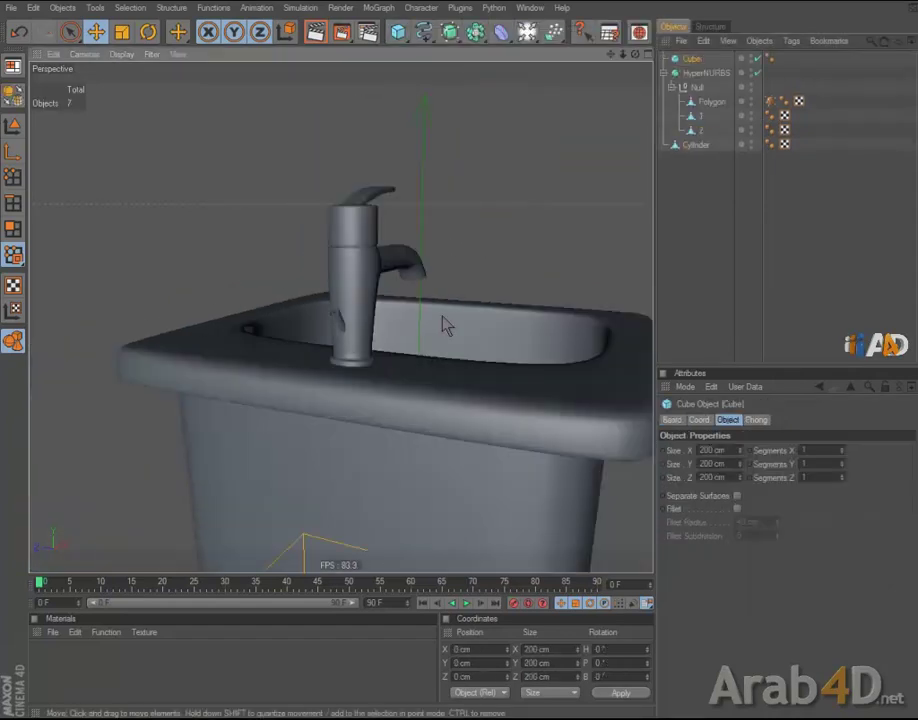
pyautogui.click(96, 32)
pyautogui.scroll(-3, 373, 293)
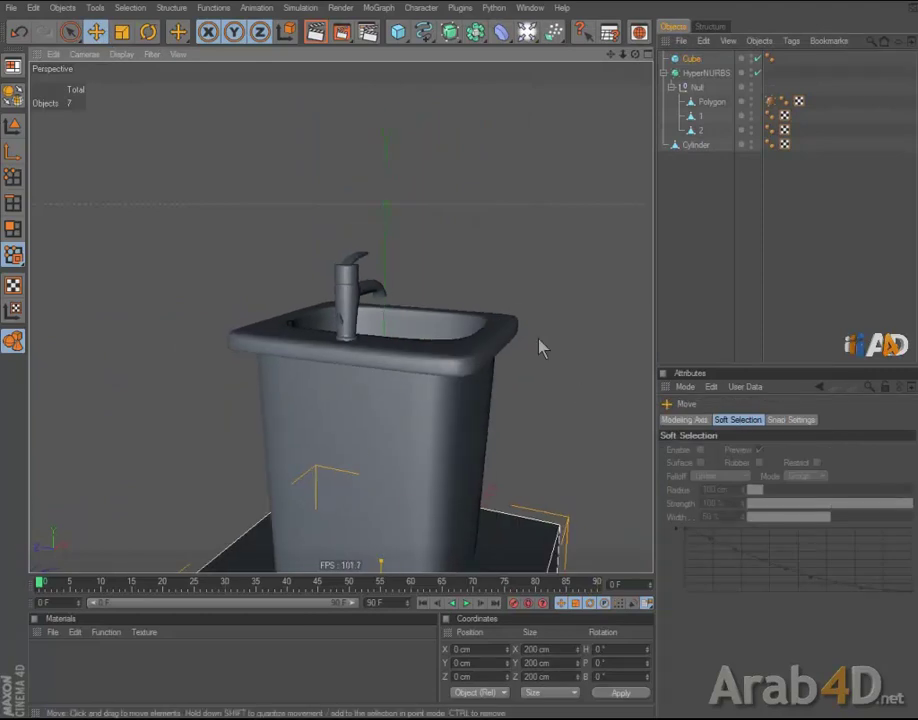
pyautogui.middleClick(395, 207)
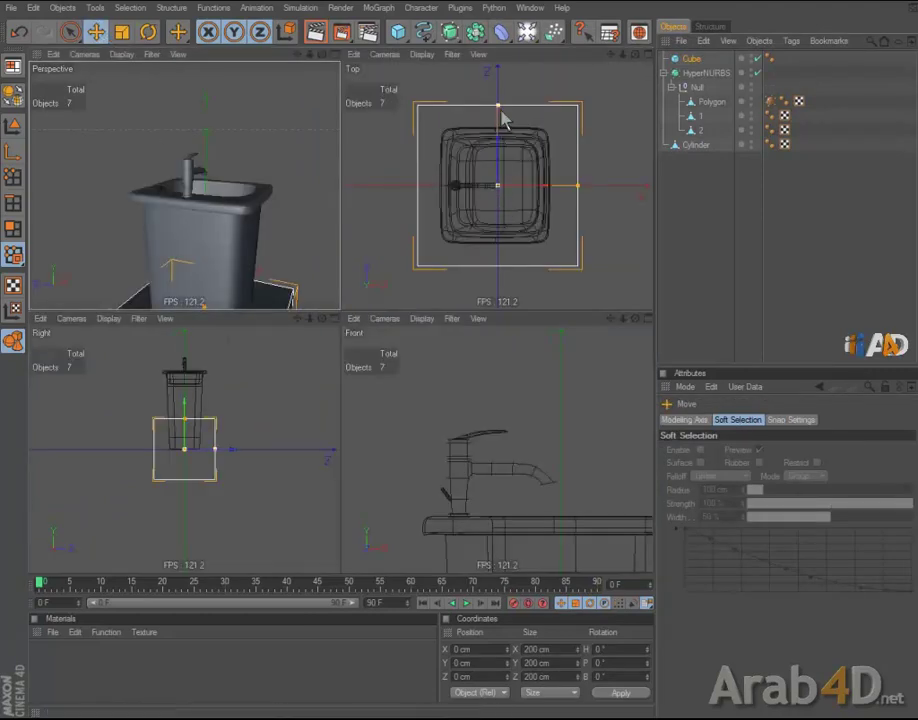
# Step: Scale the cube down in Y, X and Z and move it up beside the faucet
pyautogui.moveTo(503, 117); pyautogui.dragTo(508, 174)
pyautogui.press('x')
pyautogui.hotkey('ctrl', 'z')
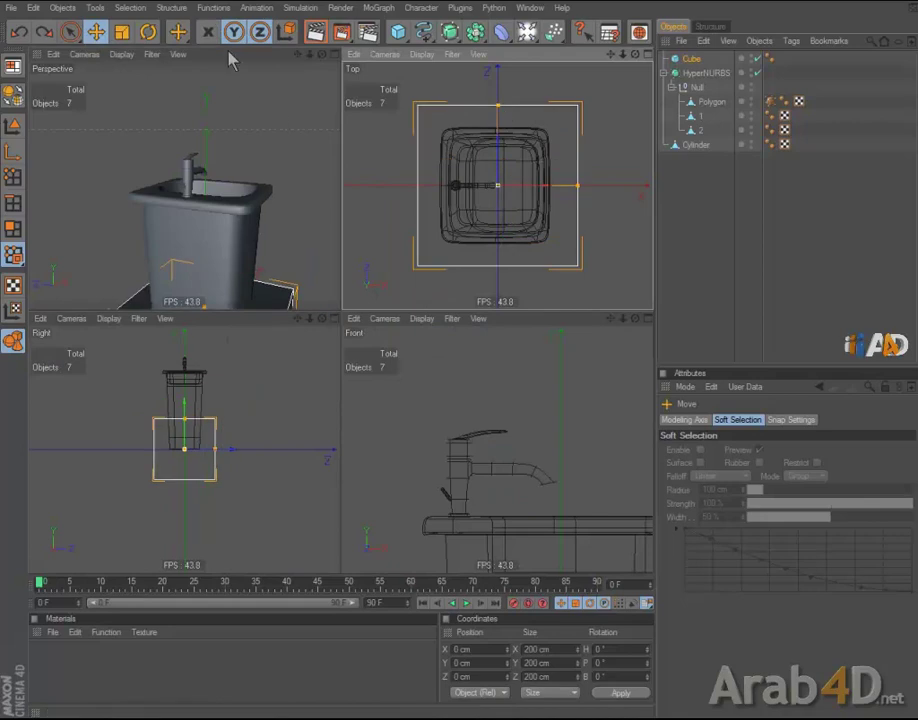
pyautogui.moveTo(498, 113); pyautogui.dragTo(462, 320)
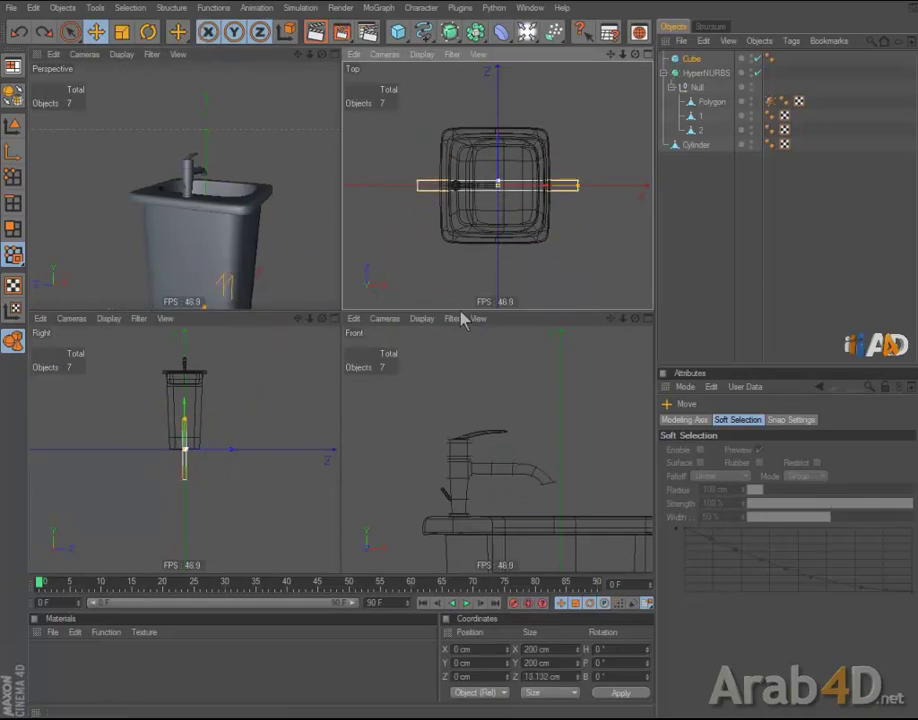
pyautogui.moveTo(582, 176); pyautogui.dragTo(463, 316)
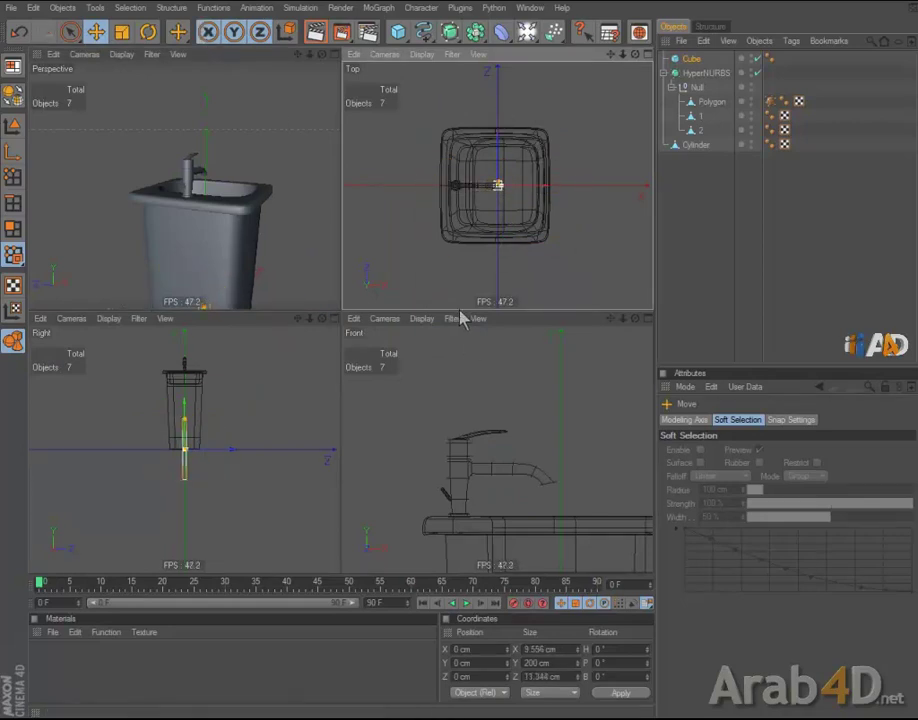
pyautogui.scroll(-2, 527, 465)
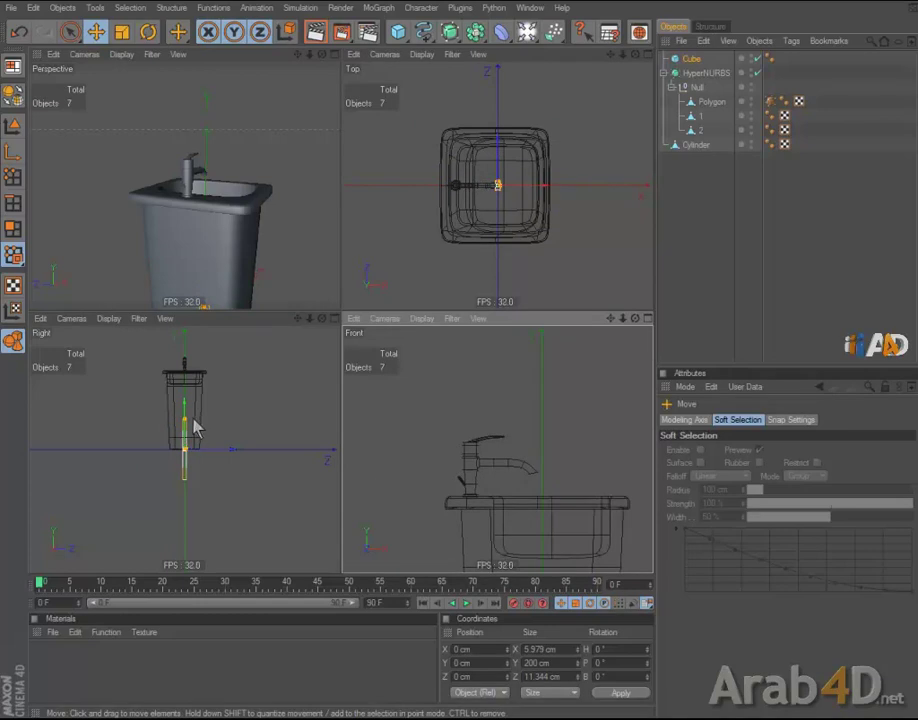
pyautogui.moveTo(193, 428); pyautogui.dragTo(343, 362)
pyautogui.moveTo(186, 414); pyautogui.dragTo(343, 366)
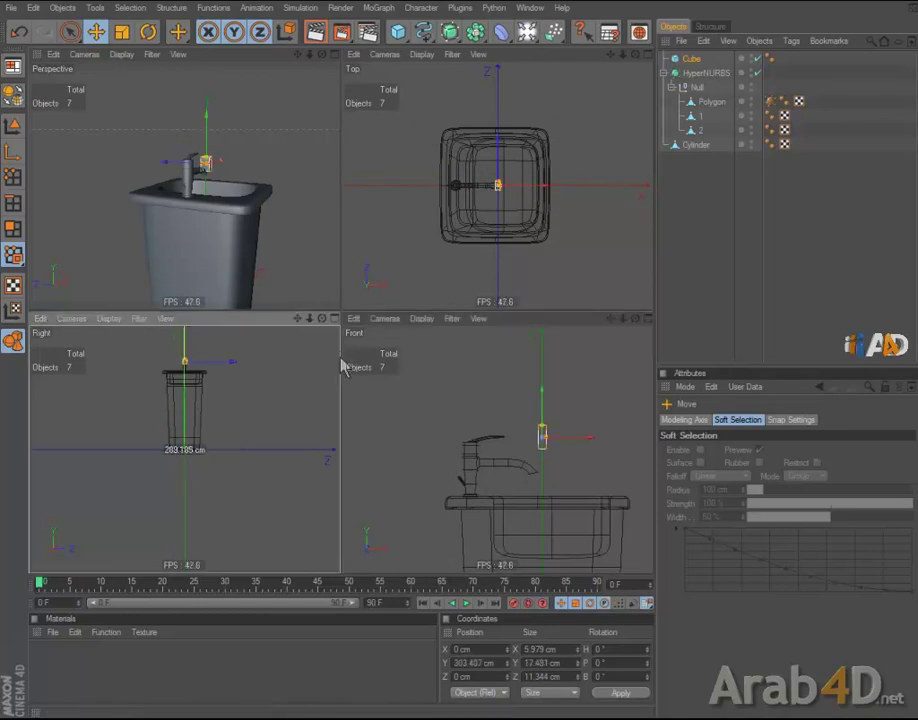
pyautogui.moveTo(570, 466); pyautogui.dragTo(462, 366)
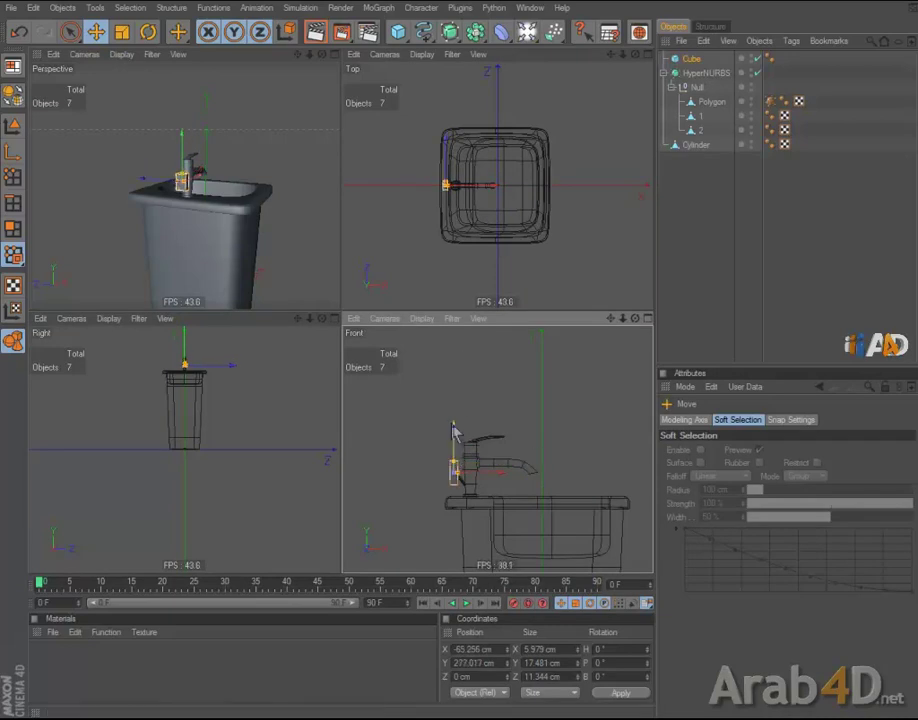
# Step: Flatten the cube into a thin 2.259 × 2.35 × 8.679 cm slab at Y 274.778 cm
pyautogui.middleClick(219, 225)
pyautogui.keyDown('alt'); pyautogui.moveTo(231, 213); pyautogui.dragTo(465, 362, button='right'); pyautogui.keyUp('alt')
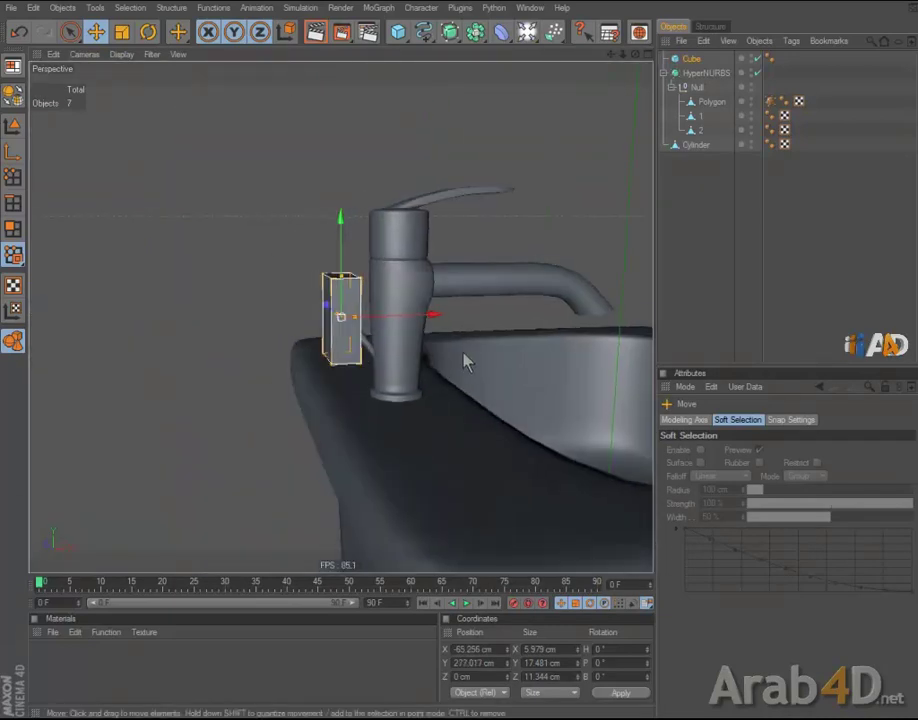
pyautogui.keyDown('alt'); pyautogui.moveTo(461, 365); pyautogui.dragTo(430, 280); pyautogui.keyUp('alt')
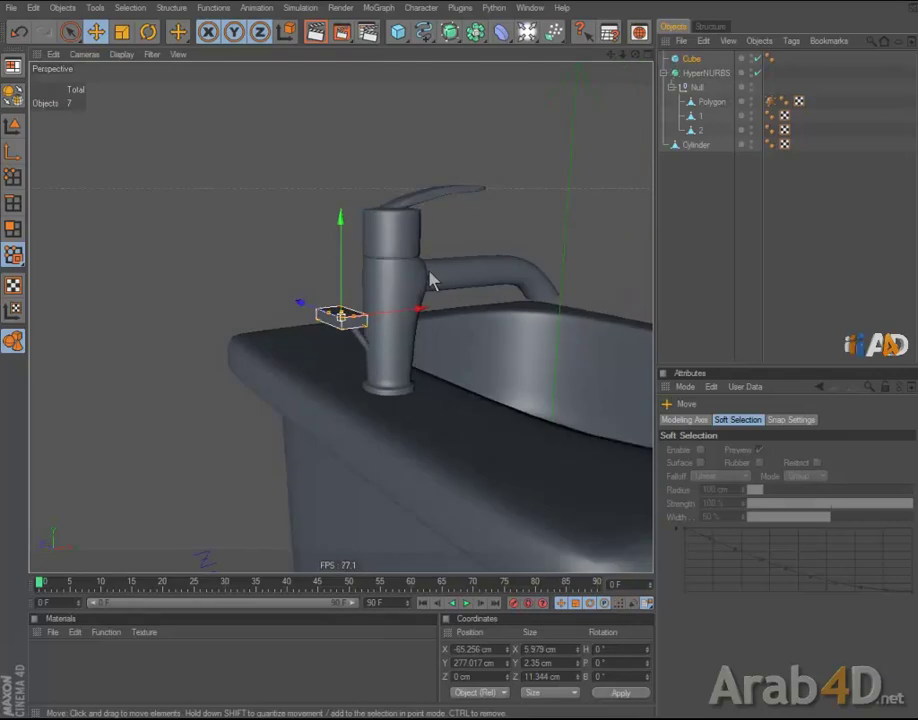
pyautogui.press('o')
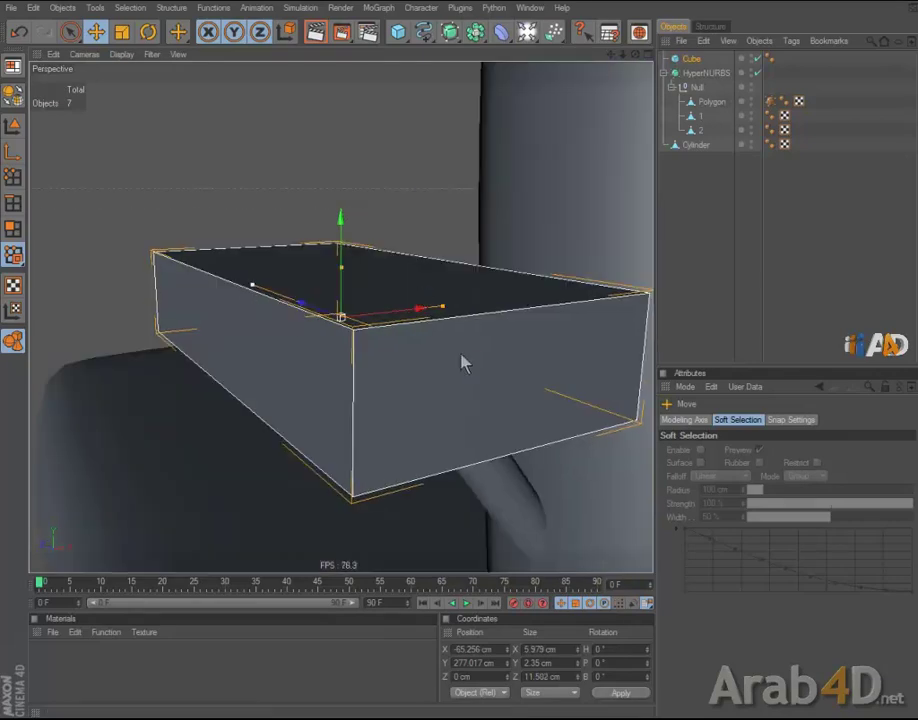
pyautogui.keyDown('alt'); pyautogui.moveTo(461, 365); pyautogui.dragTo(430, 270); pyautogui.keyUp('alt')
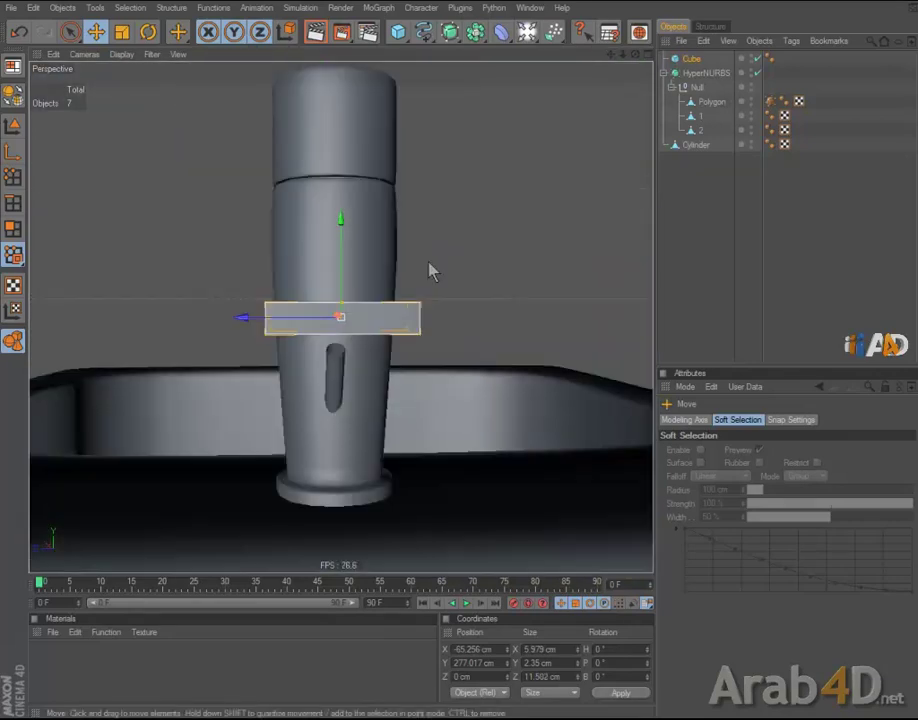
pyautogui.keyDown('alt'); pyautogui.moveTo(462, 363); pyautogui.dragTo(475, 357); pyautogui.keyUp('alt')
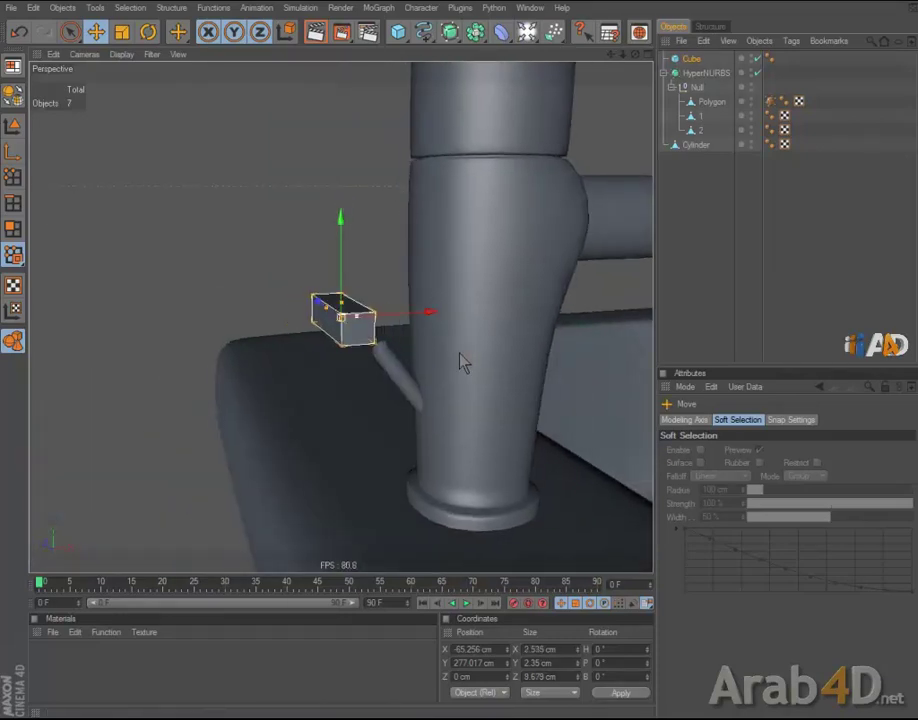
pyautogui.keyDown('alt'); pyautogui.moveTo(461, 362); pyautogui.dragTo(426, 262); pyautogui.keyUp('alt')
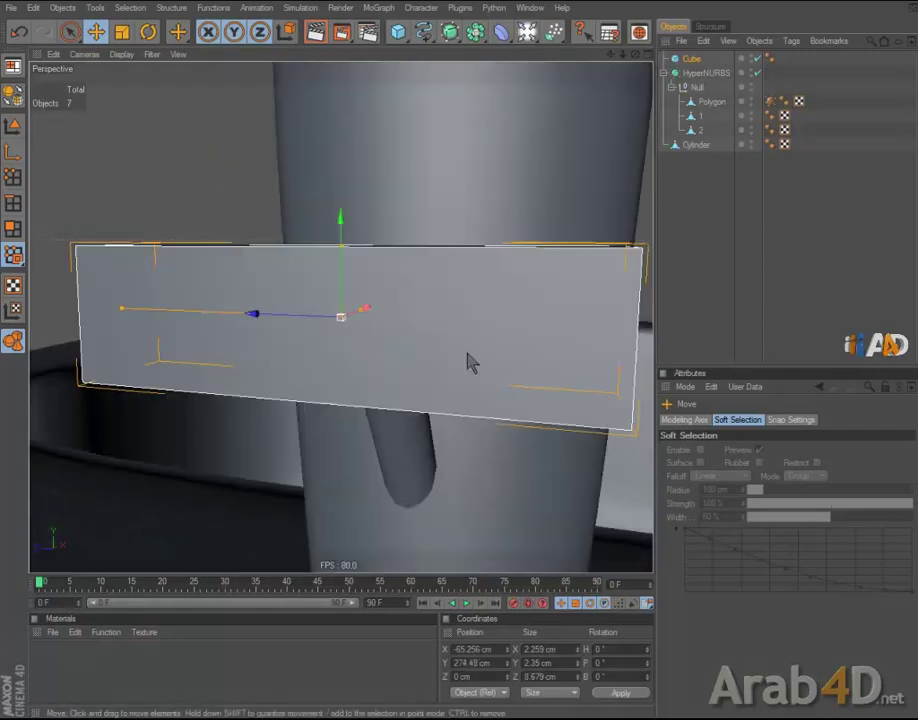
pyautogui.keyDown('alt'); pyautogui.moveTo(462, 363); pyautogui.dragTo(462, 363); pyautogui.keyUp('alt')
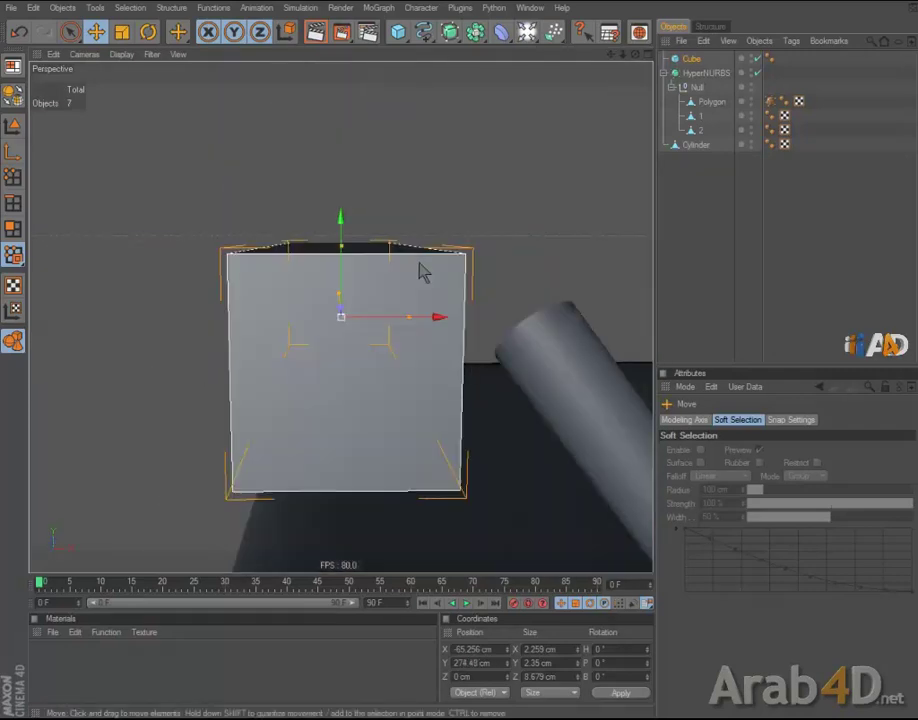
pyautogui.press('o')
pyautogui.moveTo(484, 269)
pyautogui.keyDown('alt'); pyautogui.mouseDown()
pyautogui.moveTo(456, 362)
pyautogui.moveTo(465, 358)
pyautogui.mouseUp(); pyautogui.keyUp('alt')
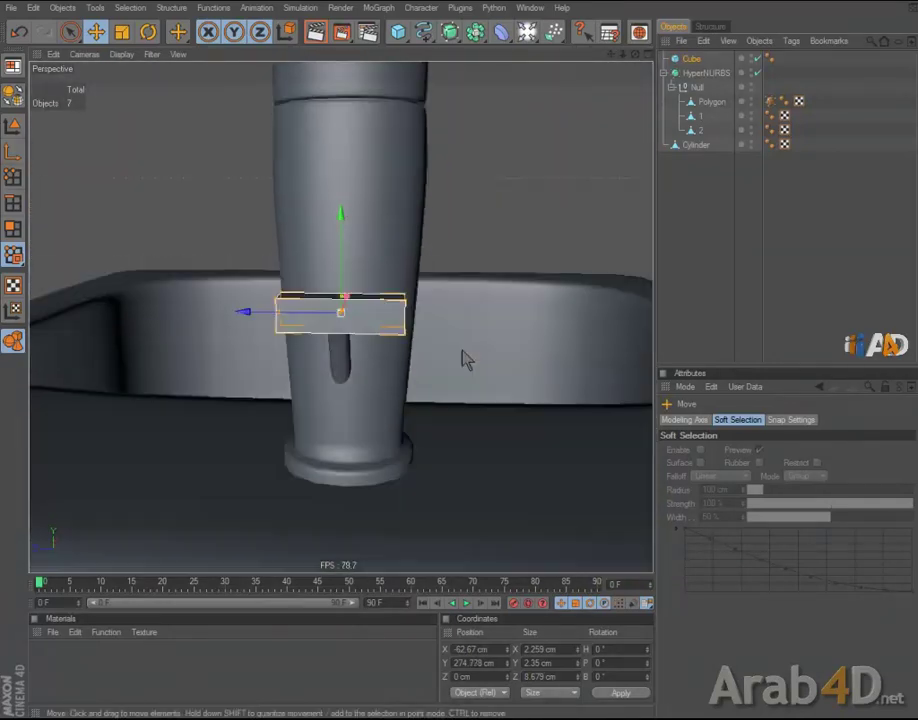
pyautogui.moveTo(697, 64); pyautogui.dragTo(697, 92)
# Step: Drop Cube under Null inside the HyperNURBS group so it becomes rounded
pyautogui.keyDown('alt'); pyautogui.moveTo(467, 242); pyautogui.dragTo(486, 369, button='right'); pyautogui.keyUp('alt')
pyautogui.keyDown('alt'); pyautogui.moveTo(486, 369); pyautogui.dragTo(518, 218); pyautogui.keyUp('alt')
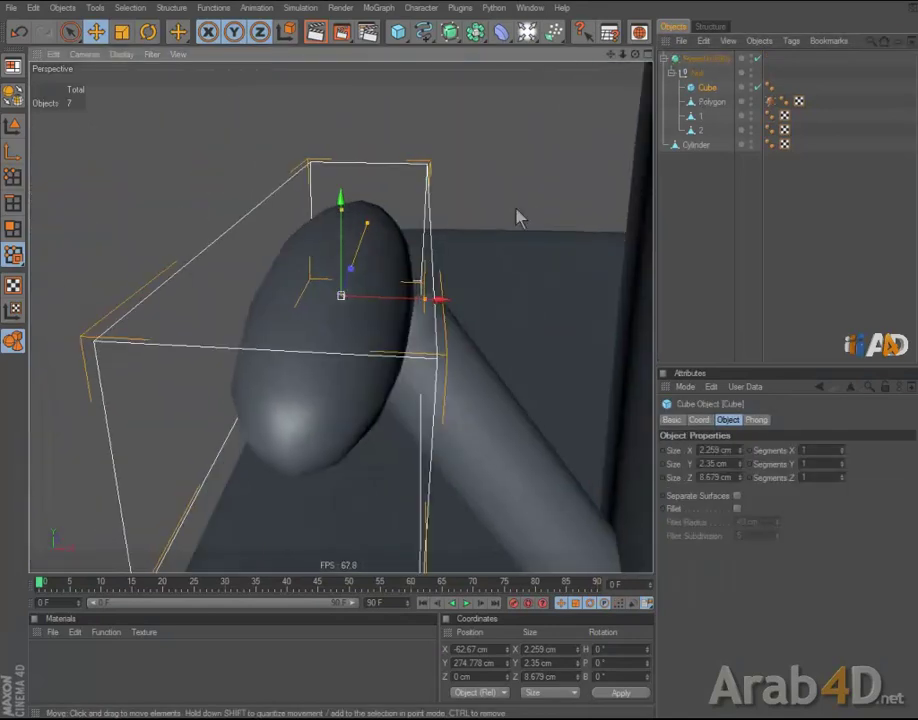
pyautogui.keyDown('alt'); pyautogui.moveTo(518, 218); pyautogui.dragTo(709, 236, button='right'); pyautogui.keyUp('alt')
pyautogui.moveTo(709, 236)
pyautogui.keyDown('alt'); pyautogui.mouseDown()
pyautogui.moveTo(455, 362)
pyautogui.moveTo(471, 362)
pyautogui.moveTo(467, 301)
pyautogui.mouseUp(); pyautogui.keyUp('alt')
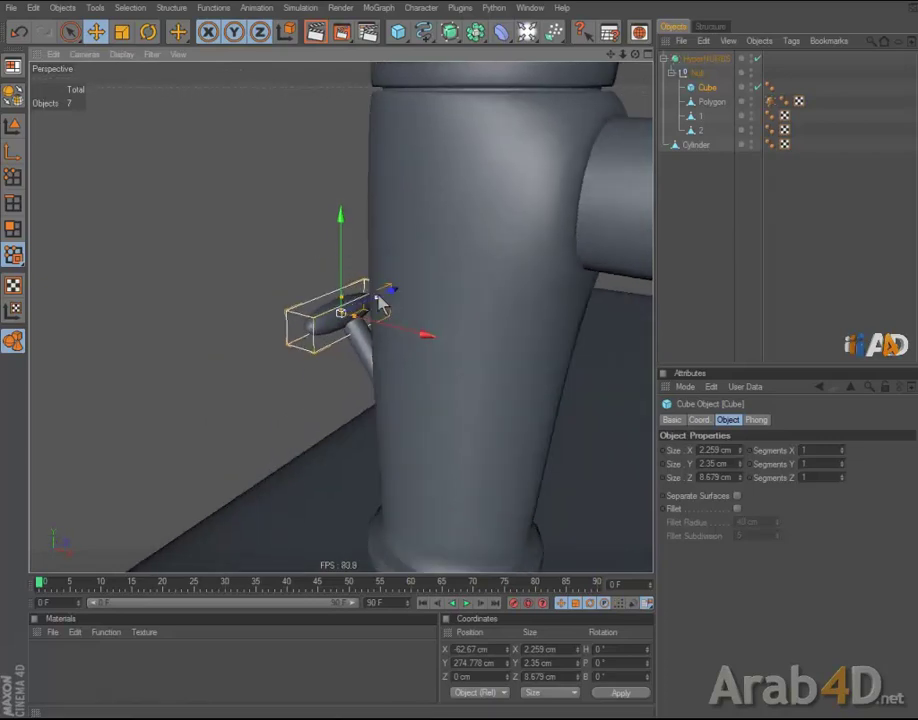
pyautogui.moveTo(453, 363)
pyautogui.keyDown('alt'); pyautogui.mouseDown()
pyautogui.moveTo(372, 277)
pyautogui.moveTo(467, 361)
pyautogui.mouseUp(); pyautogui.keyUp('alt')
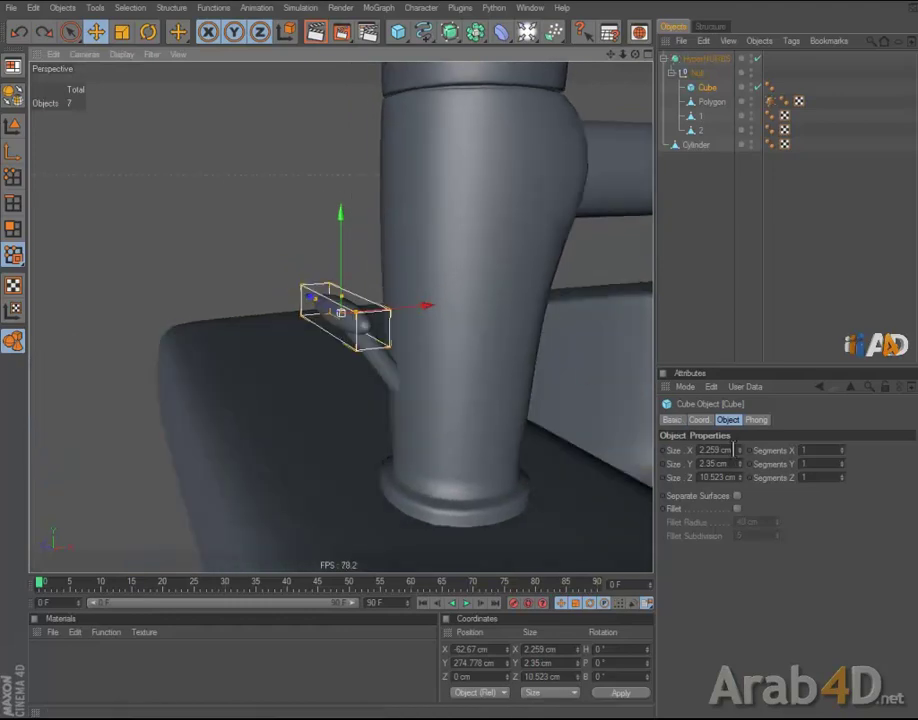
# Step: Set the cube's size to X 3, Y 3 and Z 12 cm
pyautogui.doubleClick(715, 450)
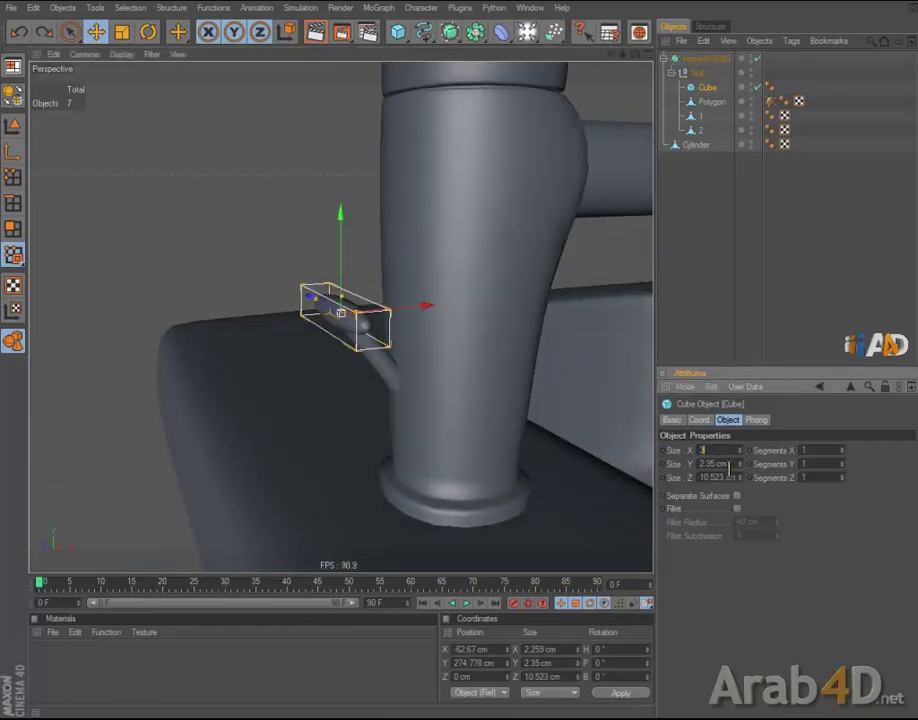
pyautogui.press('Tab')
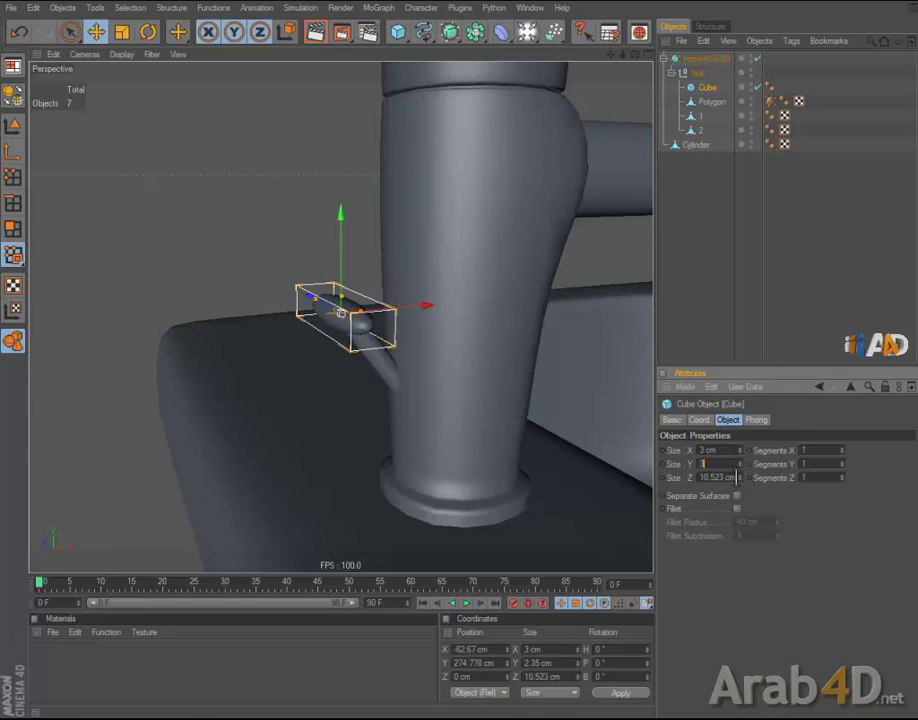
pyautogui.press('Tab')
pyautogui.write('12')
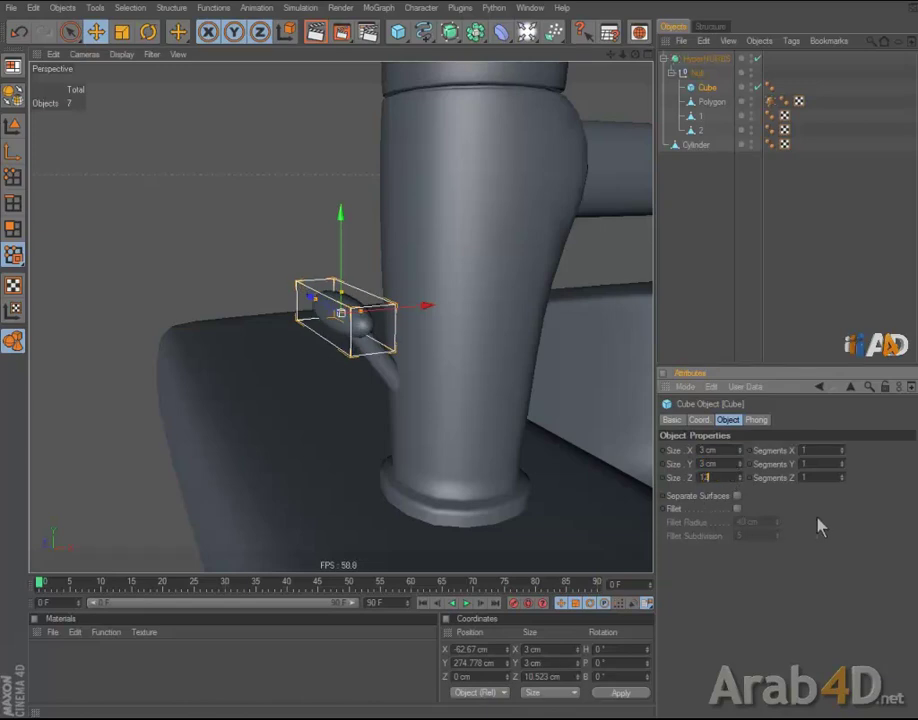
pyautogui.press('Return')
pyautogui.moveTo(510, 360)
pyautogui.keyDown('alt'); pyautogui.mouseDown()
pyautogui.moveTo(442, 361)
pyautogui.moveTo(480, 362)
pyautogui.mouseUp(); pyautogui.keyUp('alt')
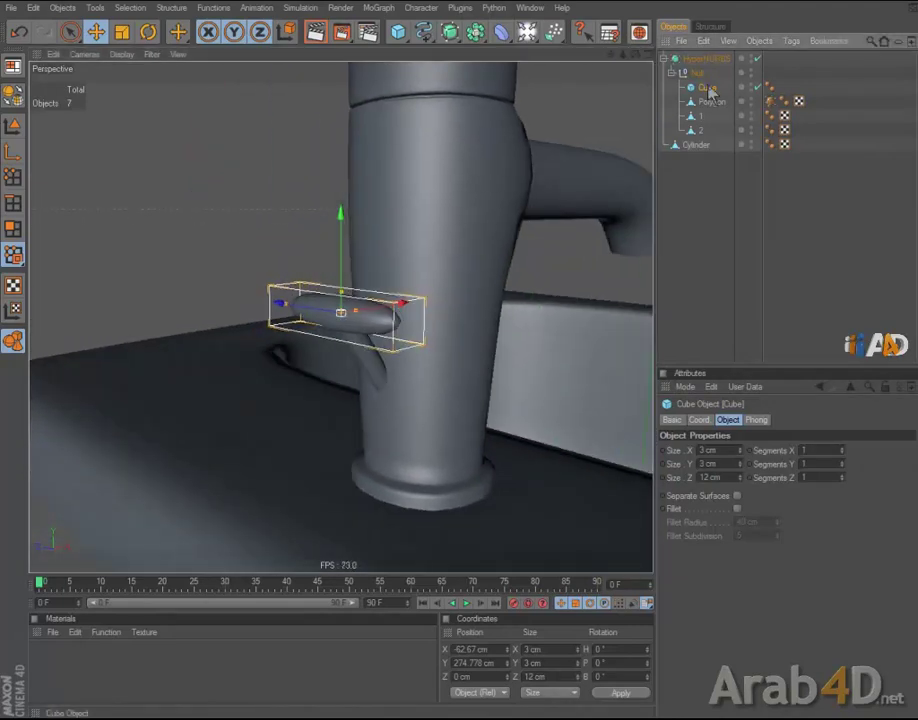
# Step: Make the handle cube editable and switch to Points mode
pyautogui.press('c')
pyautogui.click(70, 31)
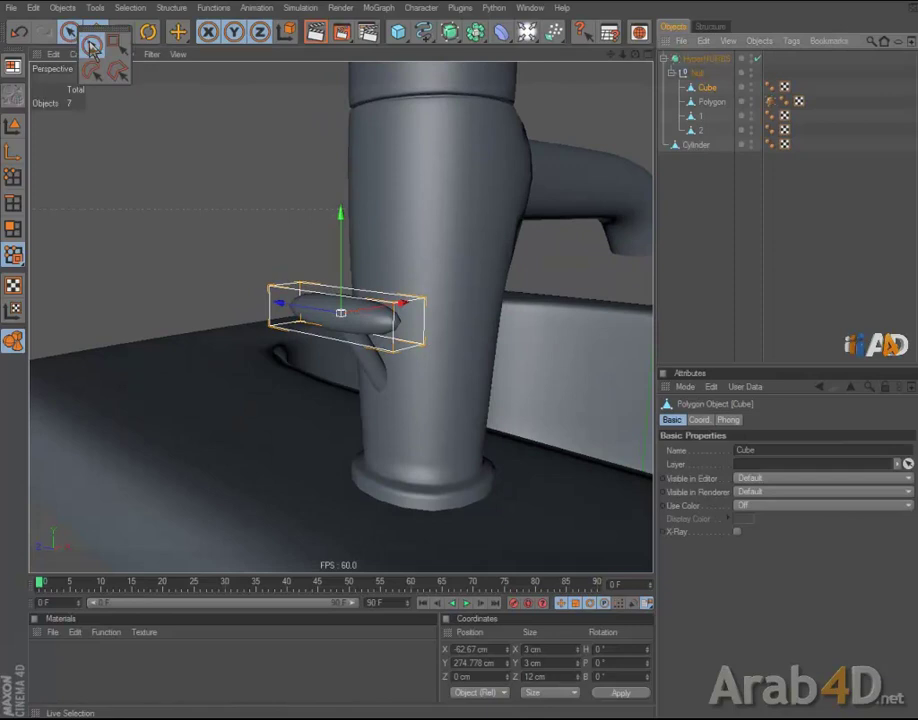
pyautogui.click(13, 204)
pyautogui.click(13, 177)
# Step: Cut two loops near the cube's ends with the Knife in Loop mode, then return to Model mode
pyautogui.rightClick(426, 243)
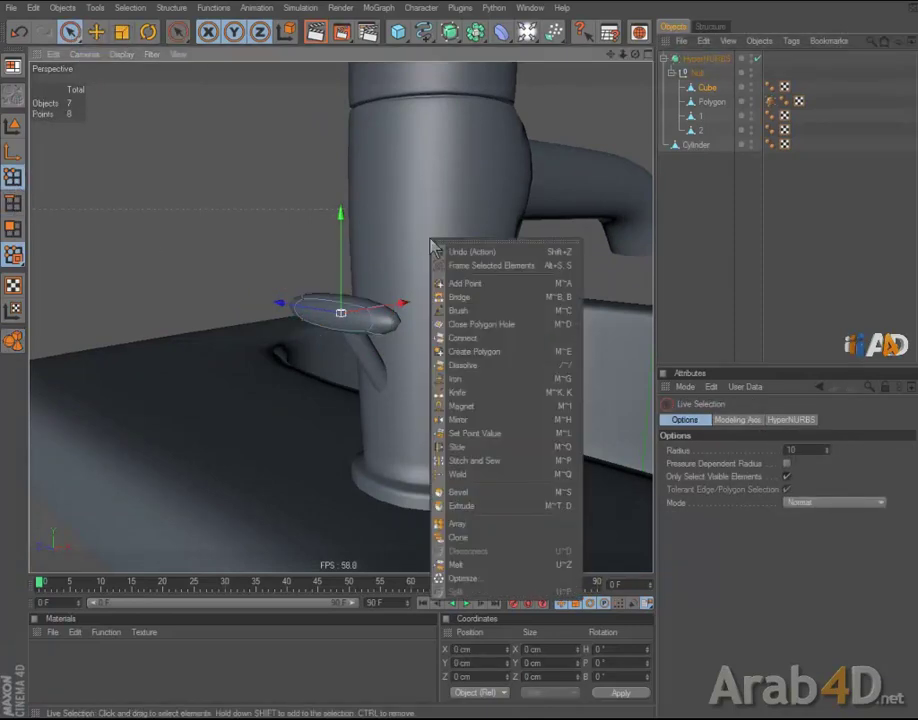
pyautogui.click(480, 391)
pyautogui.click(356, 343)
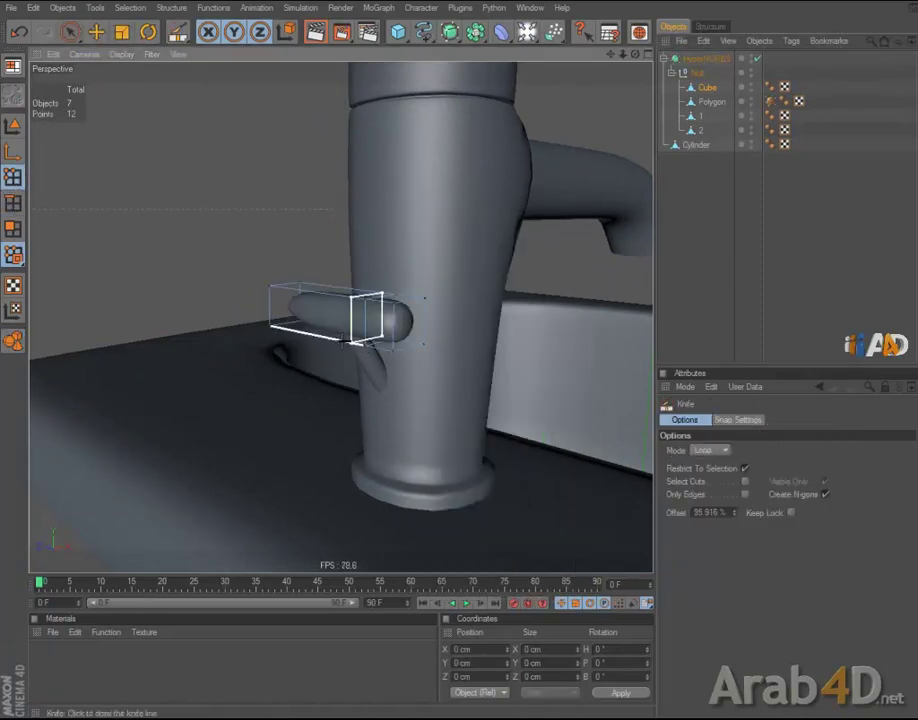
pyautogui.click(403, 322)
pyautogui.keyDown('alt'); pyautogui.moveTo(438, 270); pyautogui.dragTo(459, 352); pyautogui.keyUp('alt')
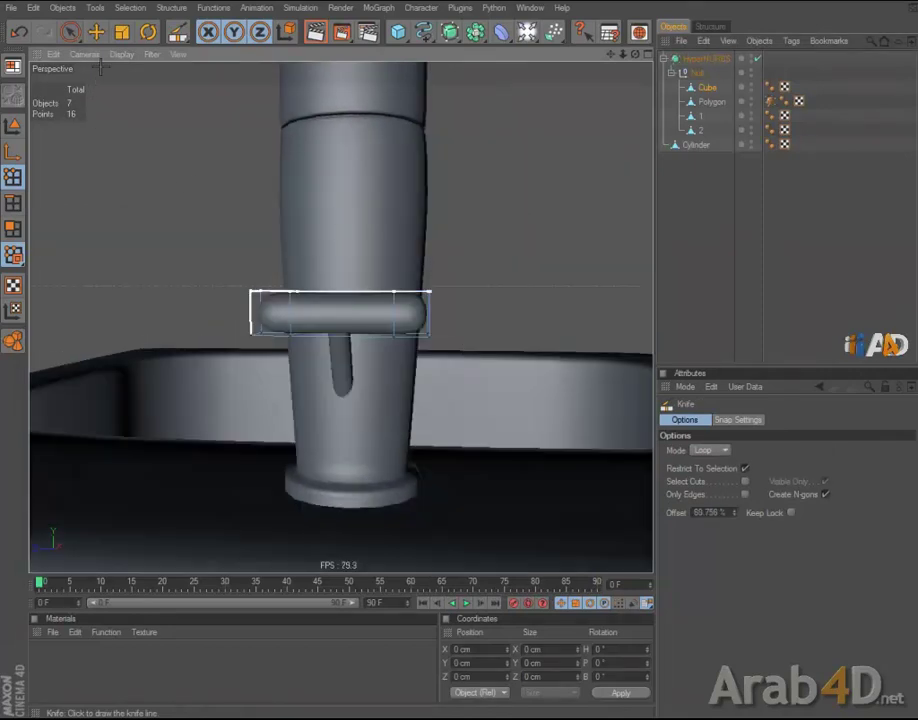
pyautogui.click(70, 32)
pyautogui.click(13, 228)
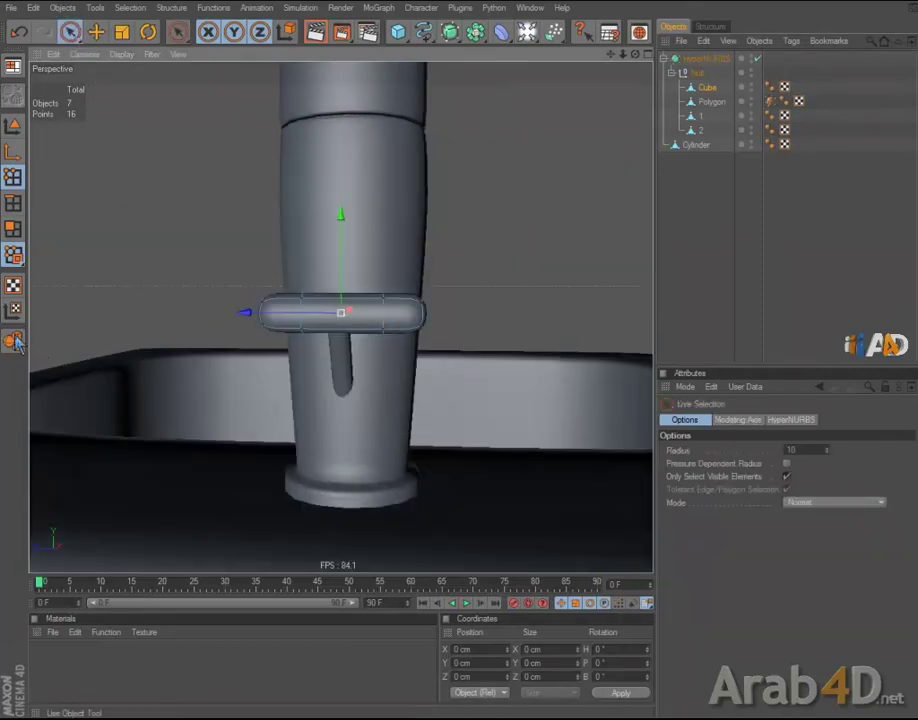
pyautogui.click(122, 32)
# Step: Scale the handle down to 2.49 × 2.49 × 7.81 cm and orbit around the whole sink
pyautogui.moveTo(461, 365)
pyautogui.mouseDown()
pyautogui.moveTo(330, 262)
pyautogui.moveTo(461, 365)
pyautogui.moveTo(539, 361)
pyautogui.moveTo(463, 362)
pyautogui.mouseUp()
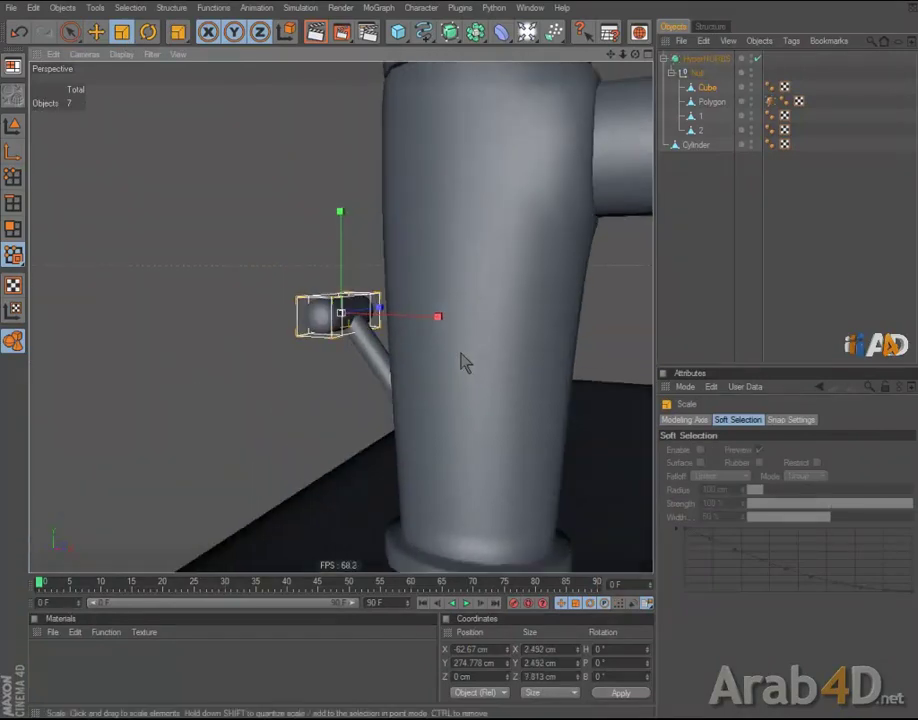
pyautogui.scroll(-5, 296, 208)
pyautogui.click(766, 221)
pyautogui.moveTo(600, 250)
pyautogui.keyDown('alt'); pyautogui.mouseDown()
pyautogui.moveTo(529, 266)
pyautogui.moveTo(457, 360)
pyautogui.moveTo(527, 276)
pyautogui.moveTo(461, 352)
pyautogui.mouseUp(); pyautogui.keyUp('alt')
pyautogui.scroll(-5, 457, 360)
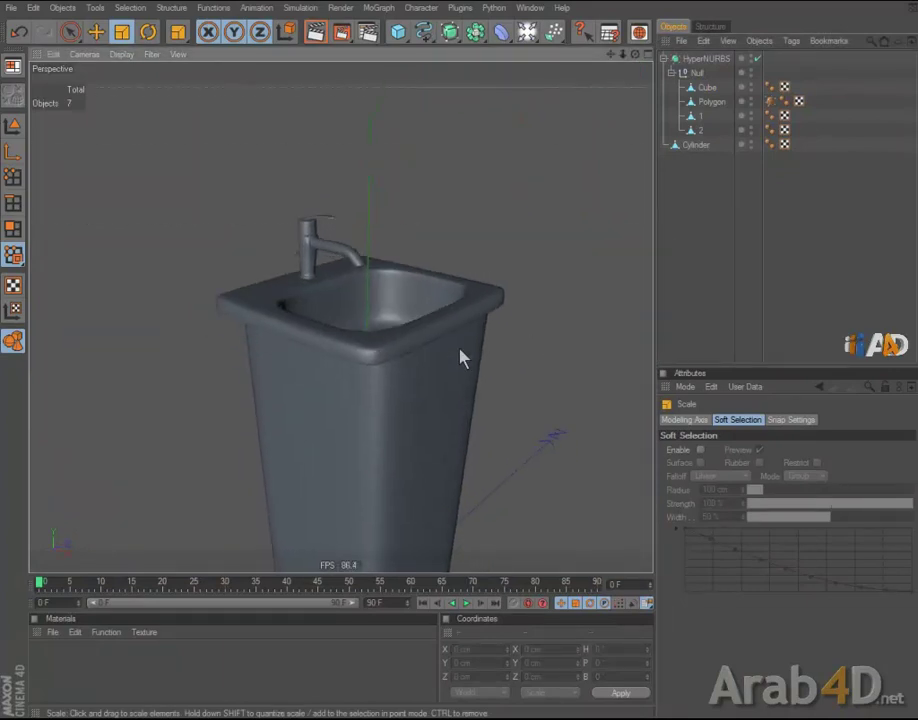
pyautogui.scroll(2, 461, 354)
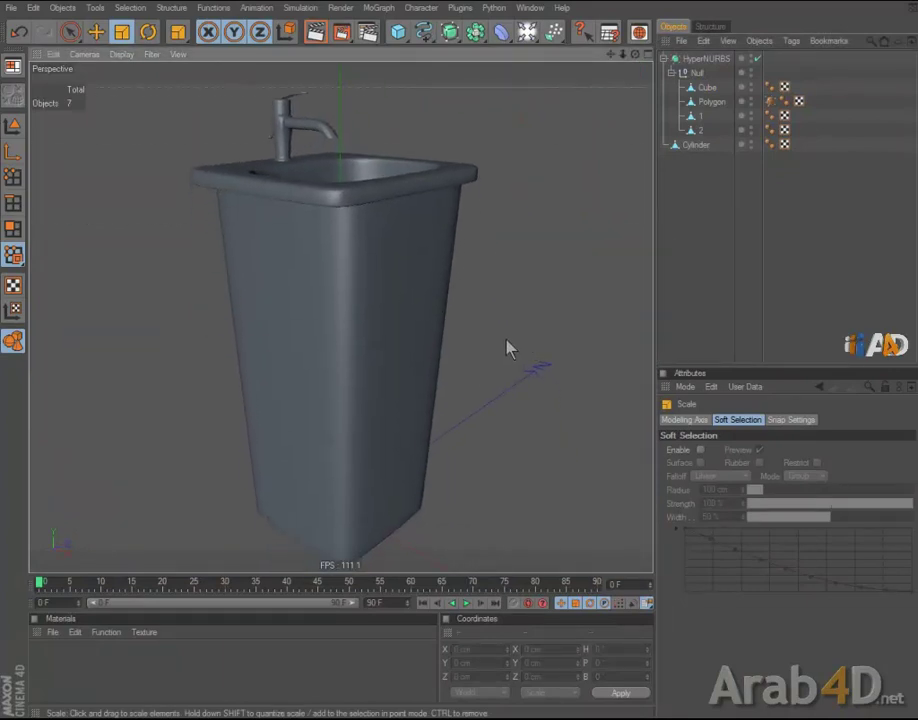
pyautogui.keyDown('alt'); pyautogui.moveTo(535, 295); pyautogui.dragTo(459, 358); pyautogui.keyUp('alt')
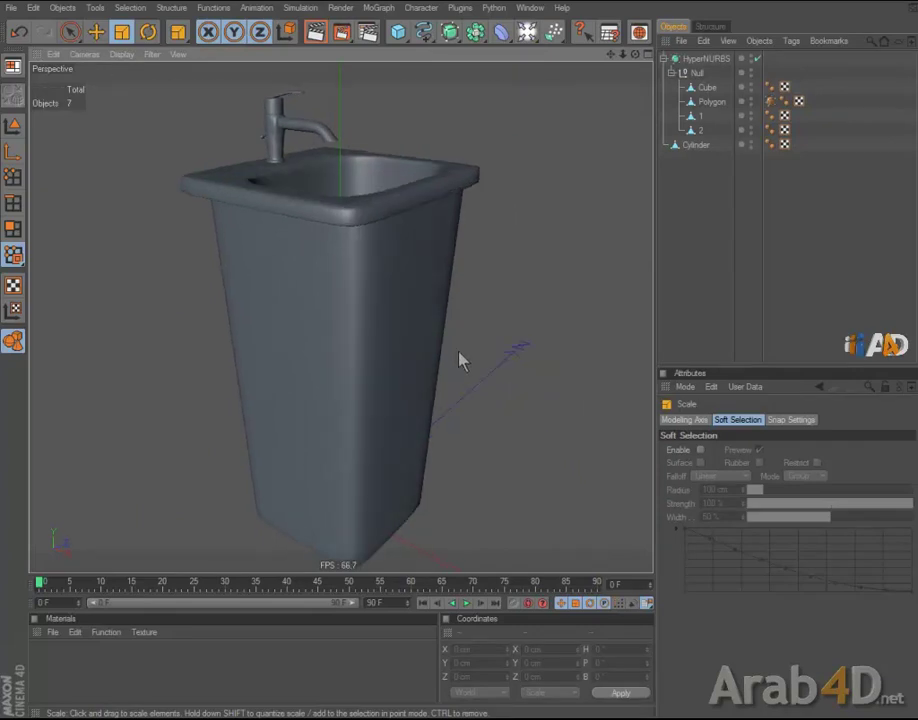
pyautogui.keyDown('alt'); pyautogui.moveTo(516, 305); pyautogui.dragTo(470, 340); pyautogui.keyUp('alt')
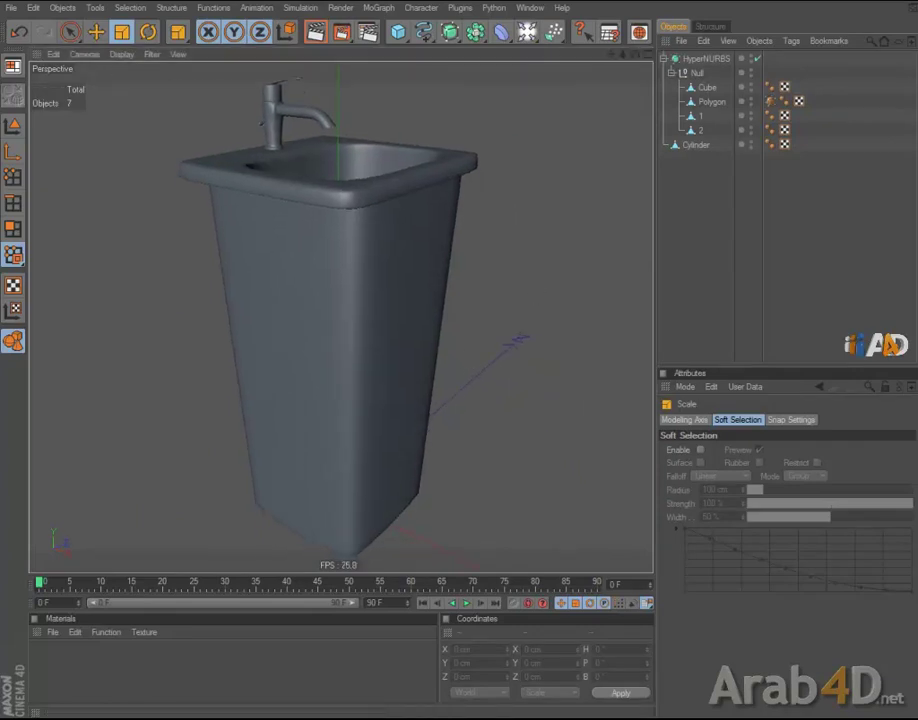
# Step: Open the Bathroom_064.jpg reference photo in Windows Photo Viewer
pyautogui.hotkey('alt', 'Tab')
pyautogui.scroll(1, 551, 391)
pyautogui.scroll(1, 551, 391)
# Step: Pan the zoomed photo to view the bathtub, then close Windows Photo Viewer and return to Cinema 4D
pyautogui.scroll(1, 551, 391)
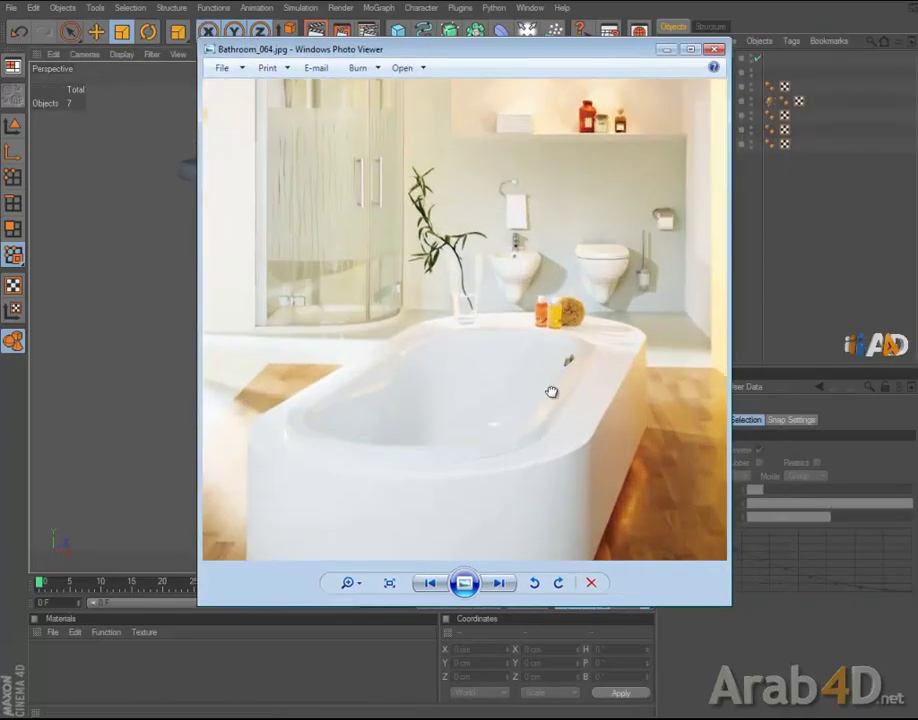
pyautogui.moveTo(551, 391); pyautogui.dragTo(565, 200)
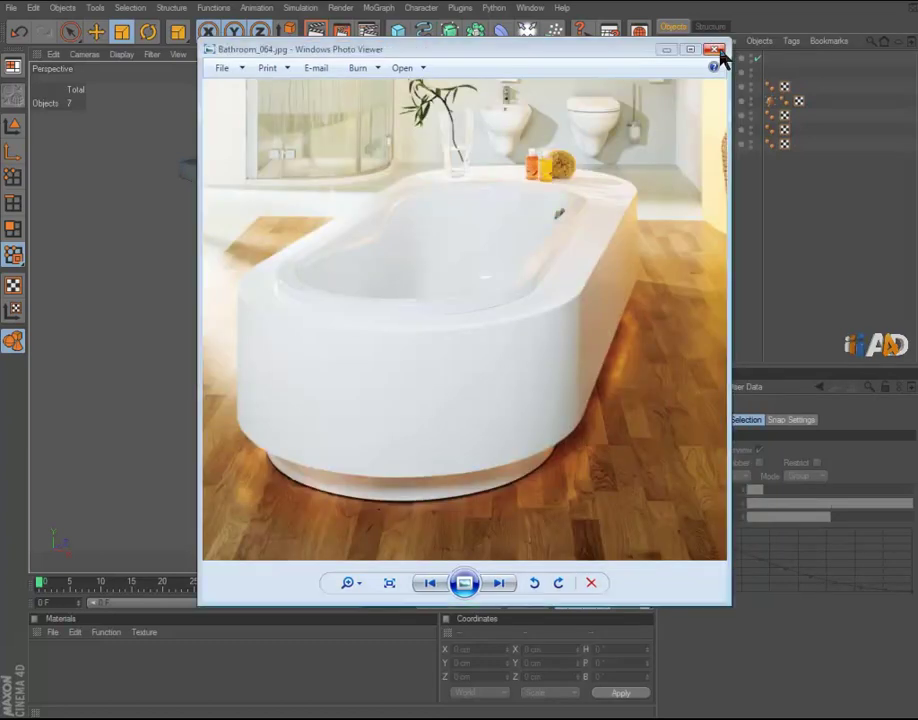
pyautogui.click(717, 50)
pyautogui.scroll(-2, 451, 225)
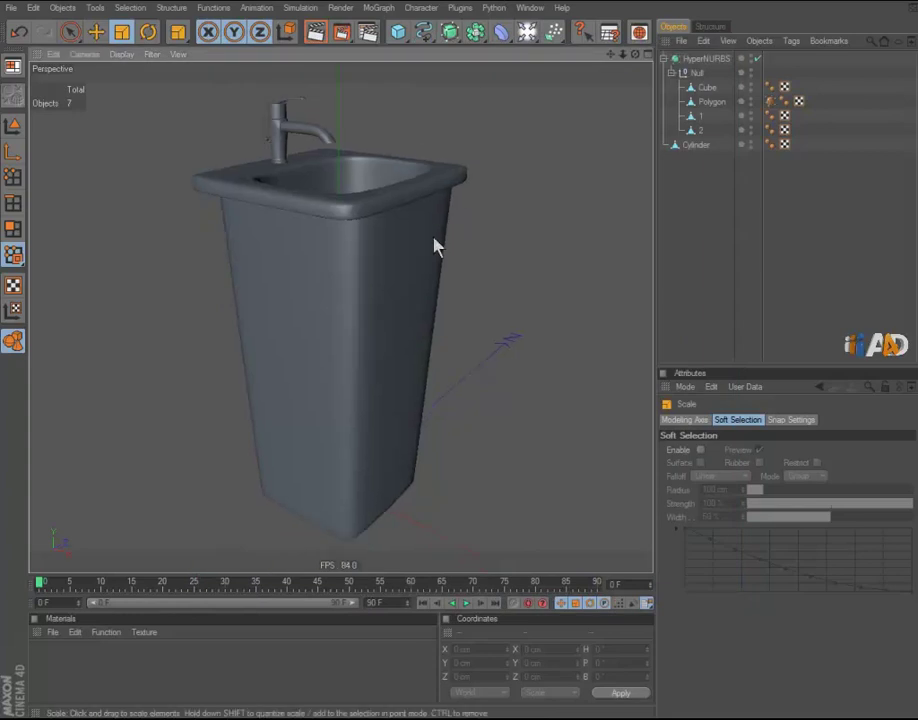